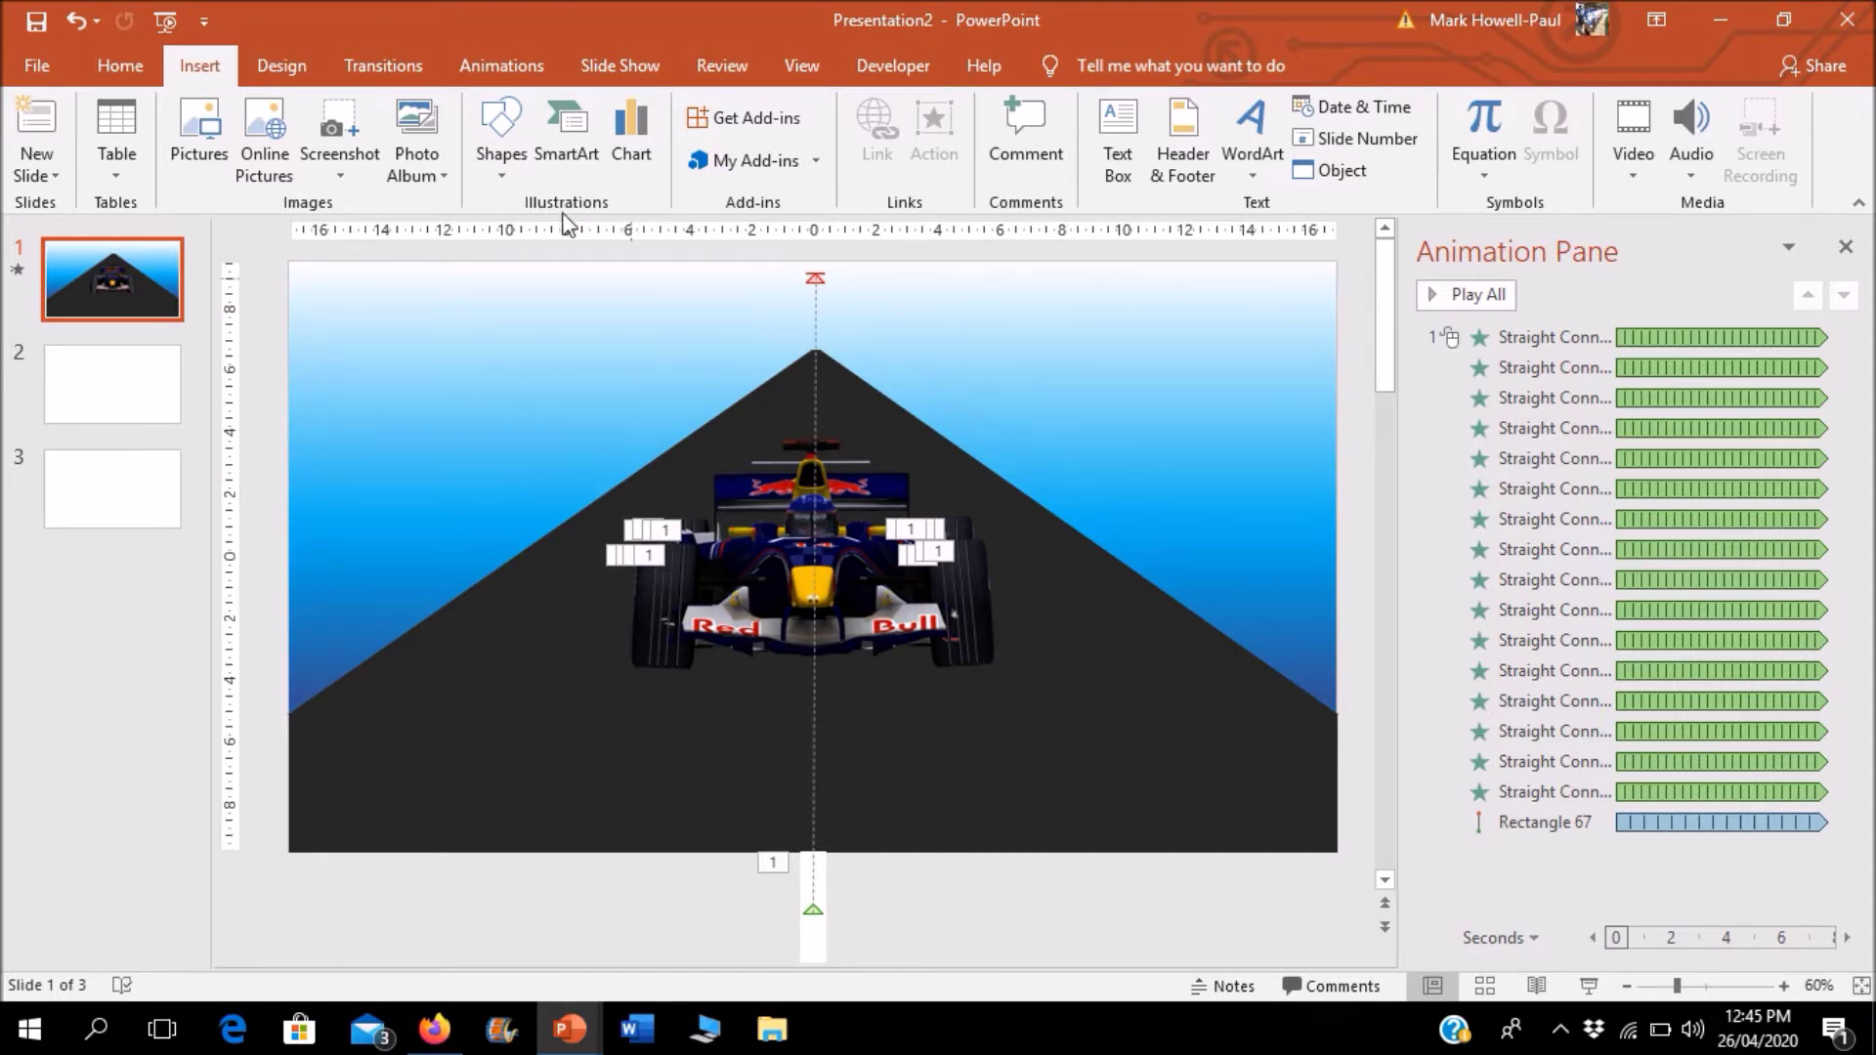
Step: Play the presentation from the first slide
{"action": "left_click", "coordinate": [469, 71]}
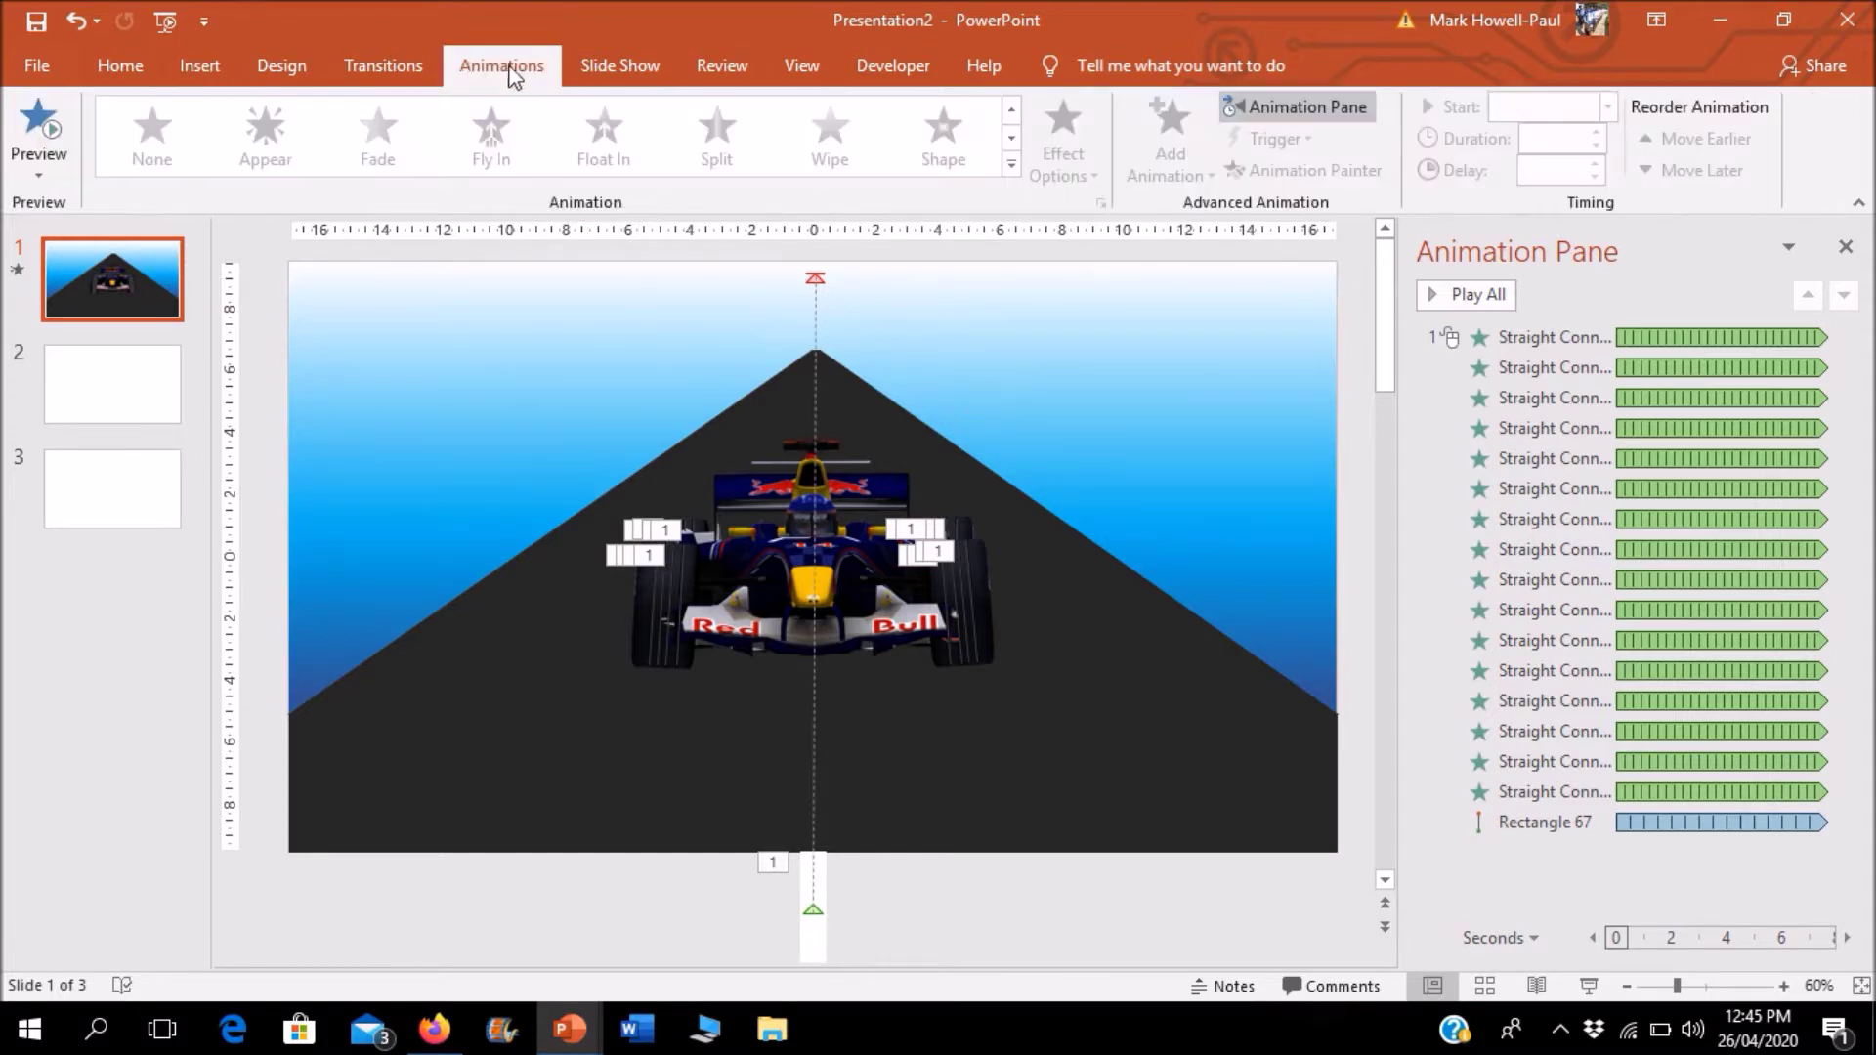
{"action": "left_click", "coordinate": [616, 71]}
{"action": "left_click", "coordinate": [44, 146]}
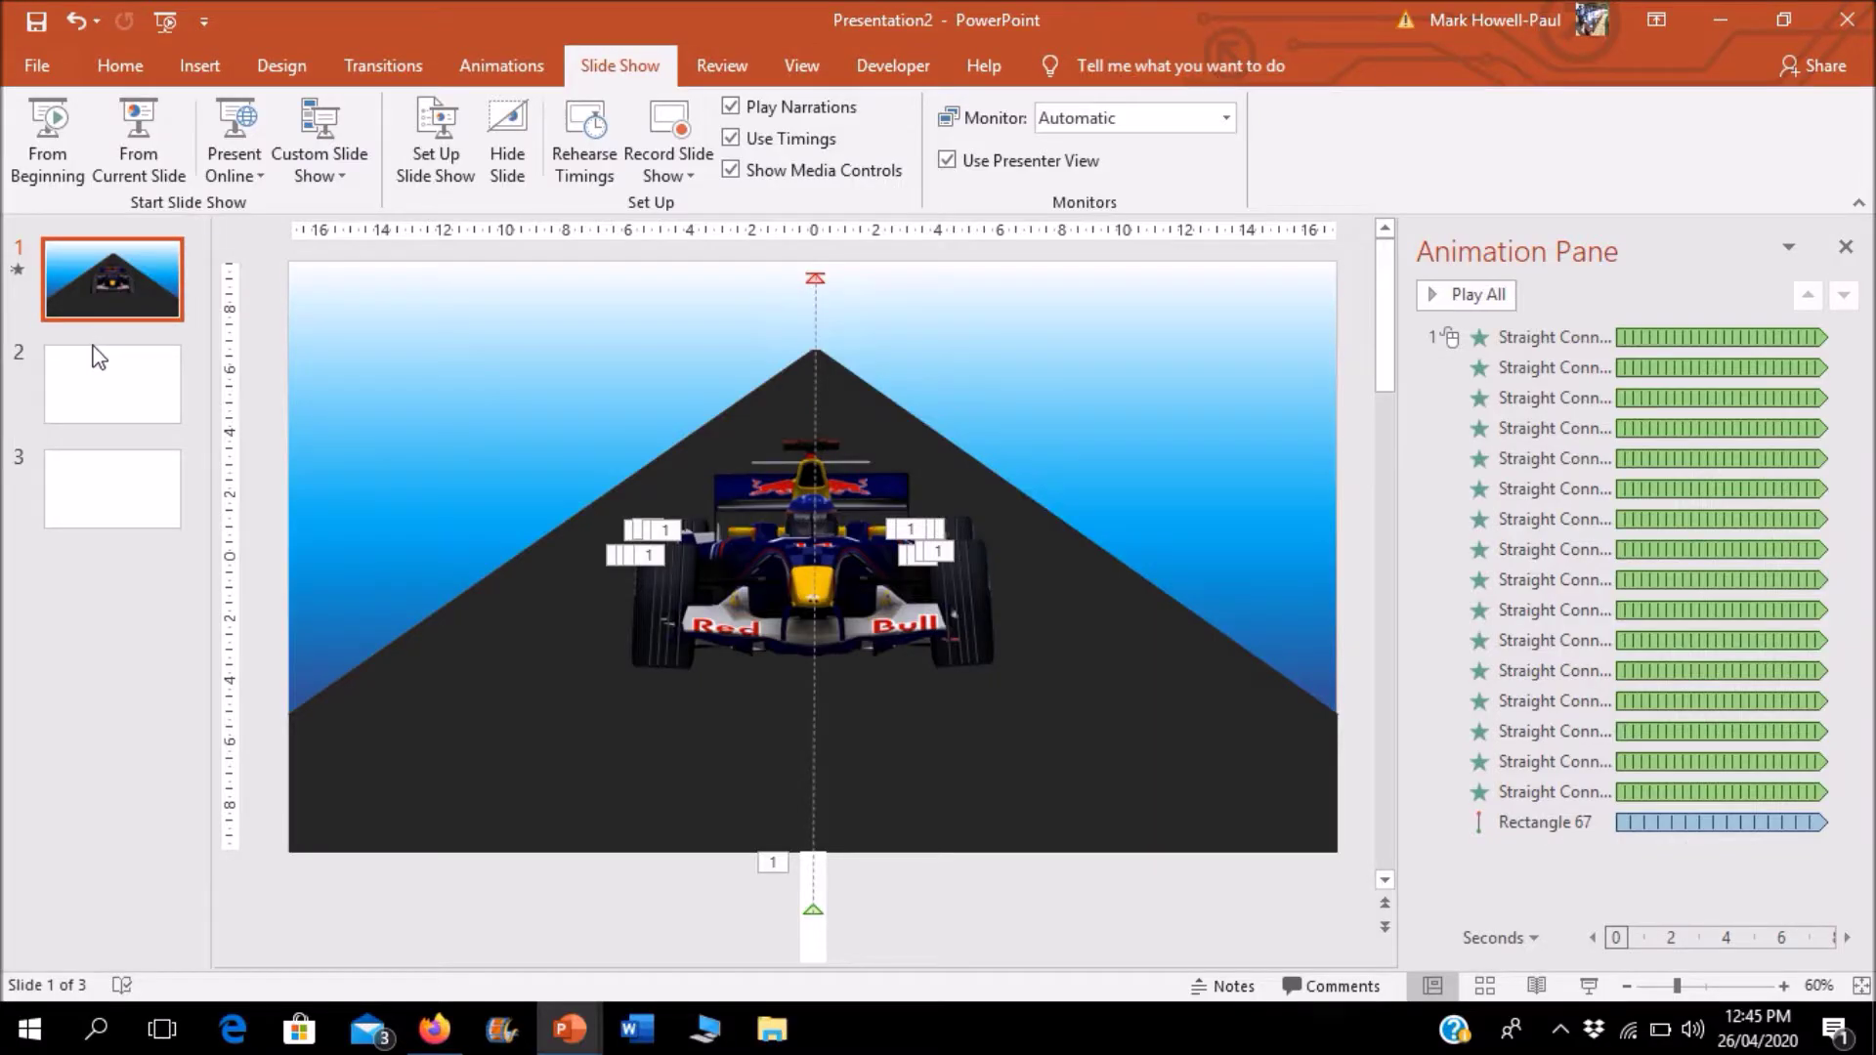
Step: Give blank slide 2 a white-to-blue gradient fill background
{"action": "left_click", "coordinate": [102, 367]}
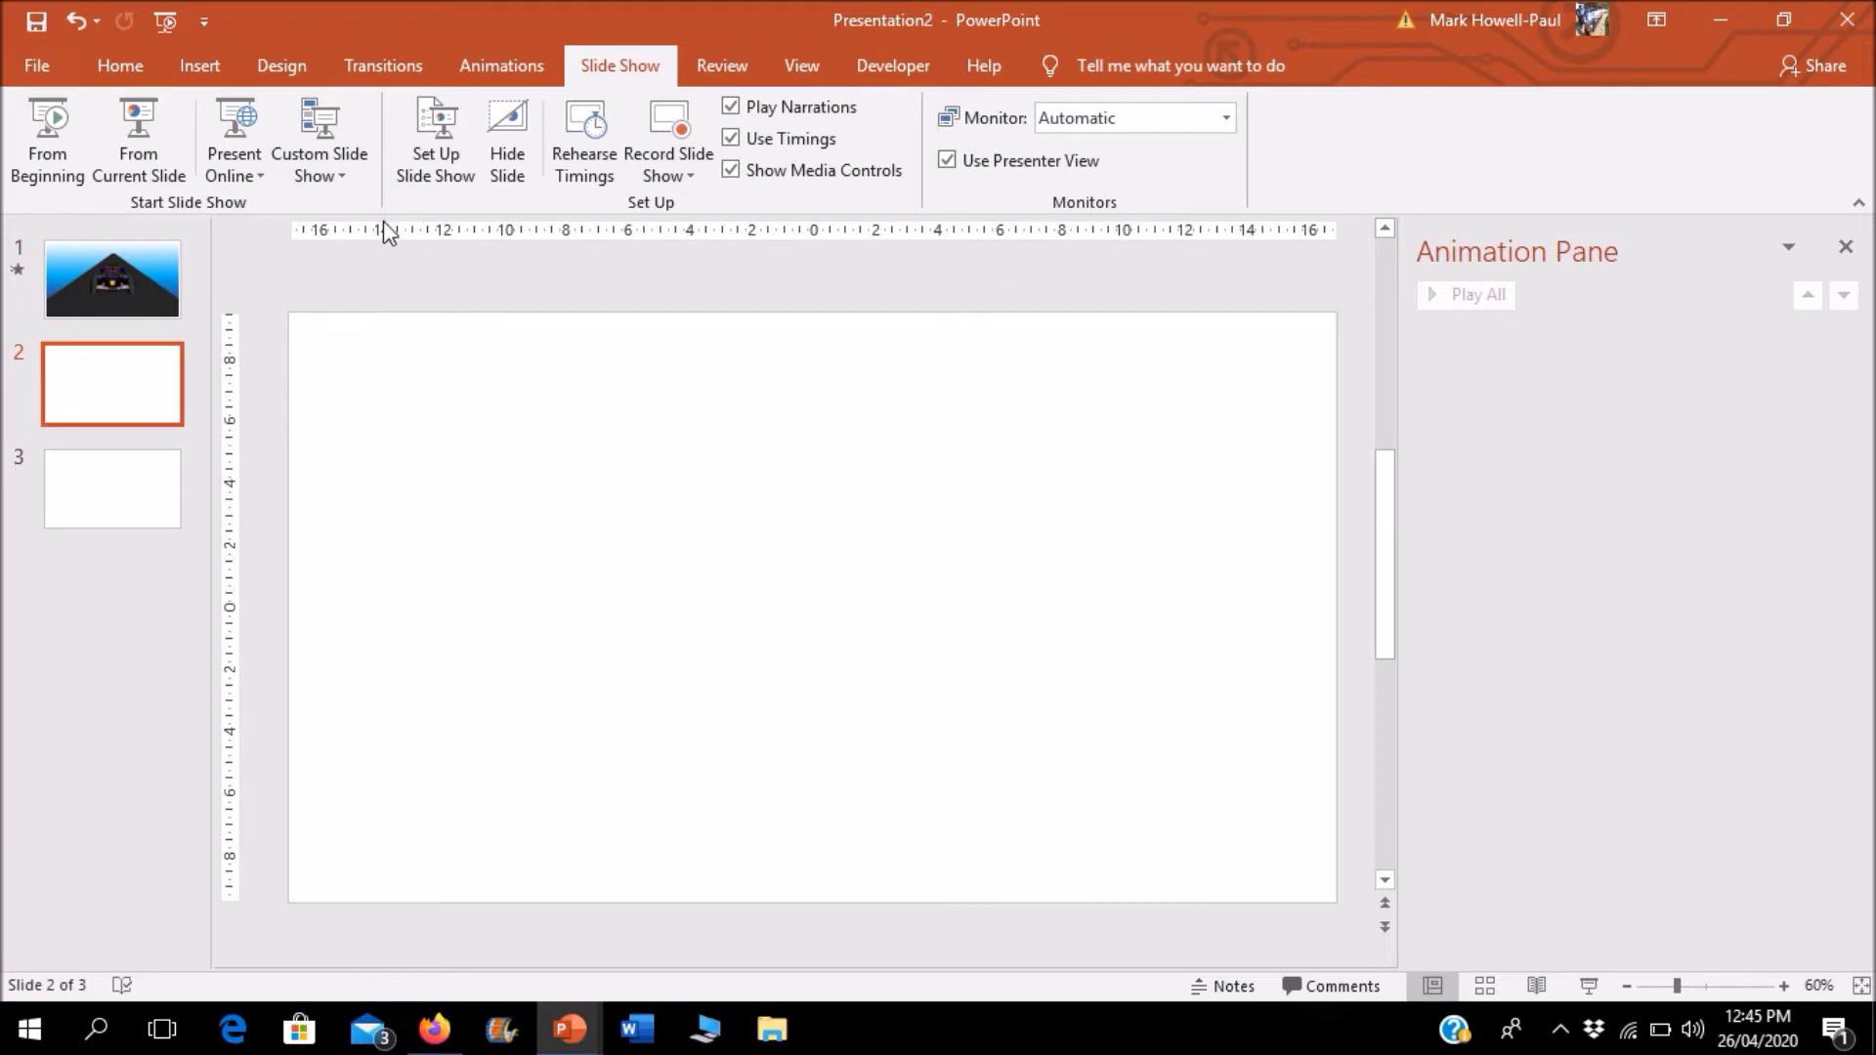
{"action": "left_click", "coordinate": [309, 65]}
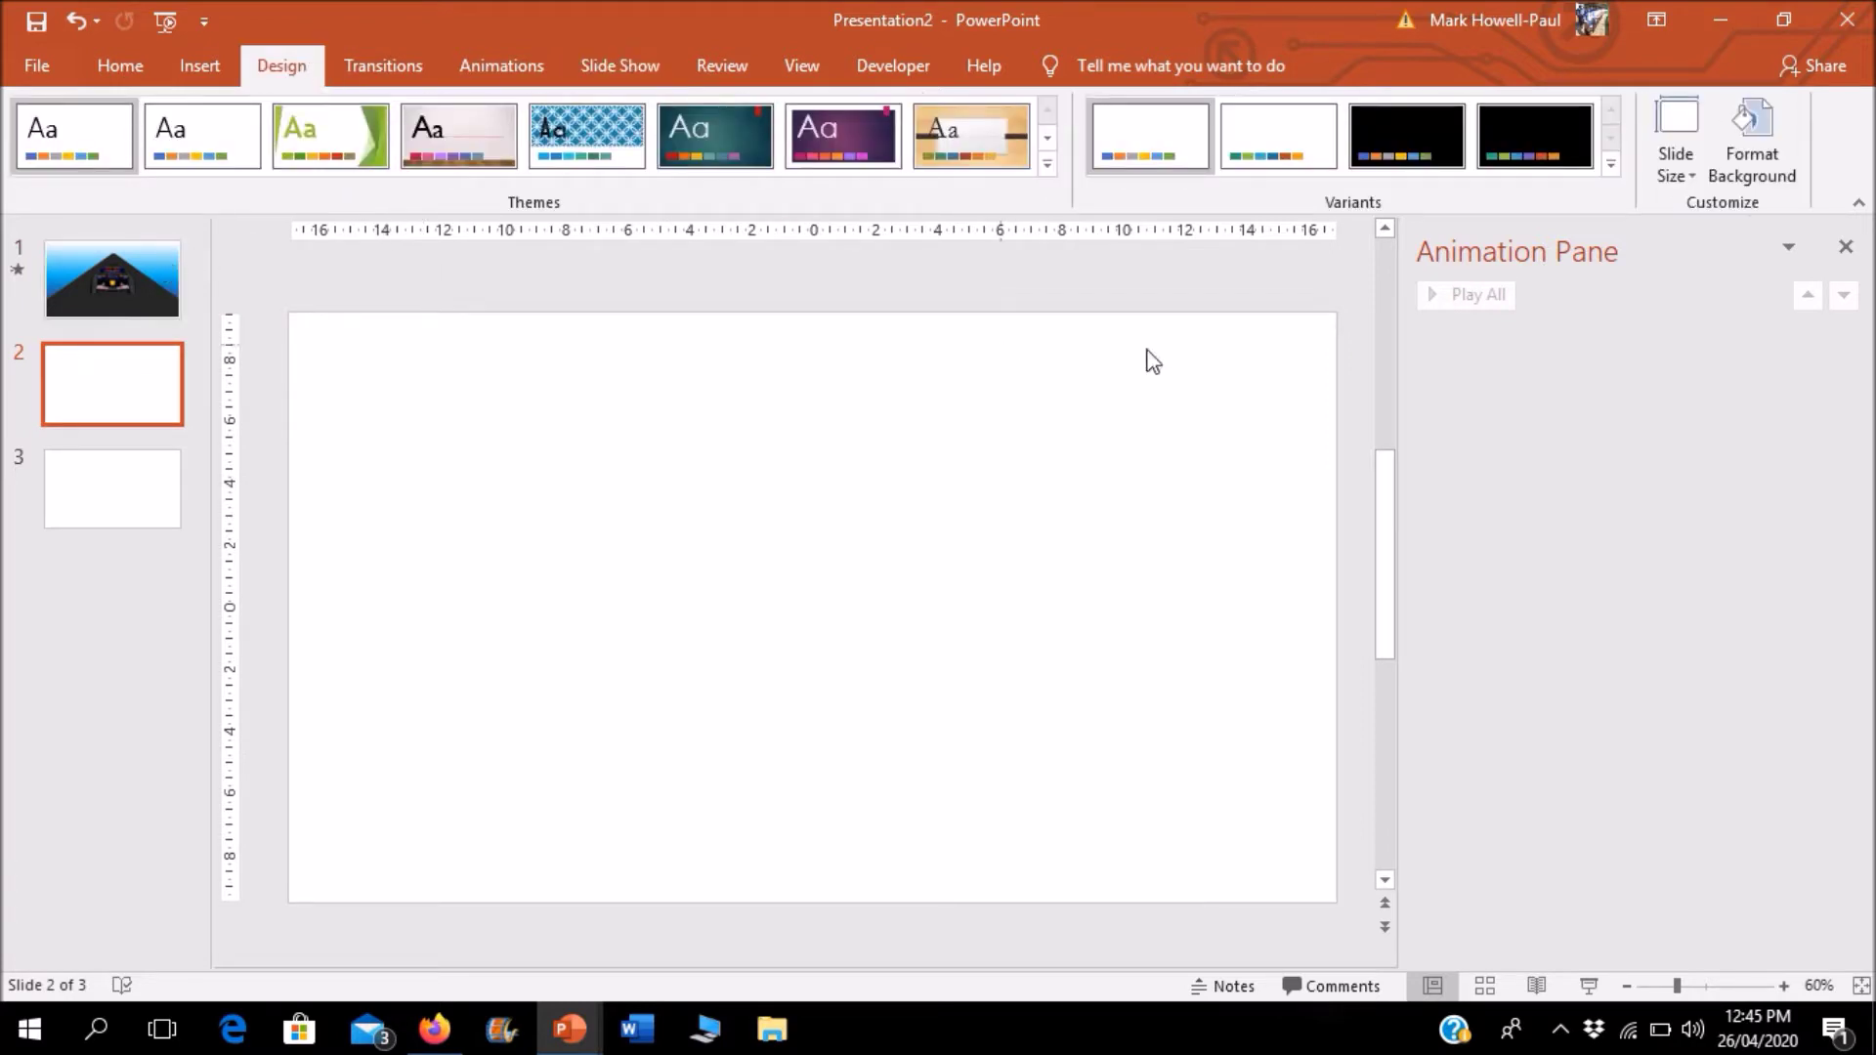
{"action": "left_click", "coordinate": [1773, 186]}
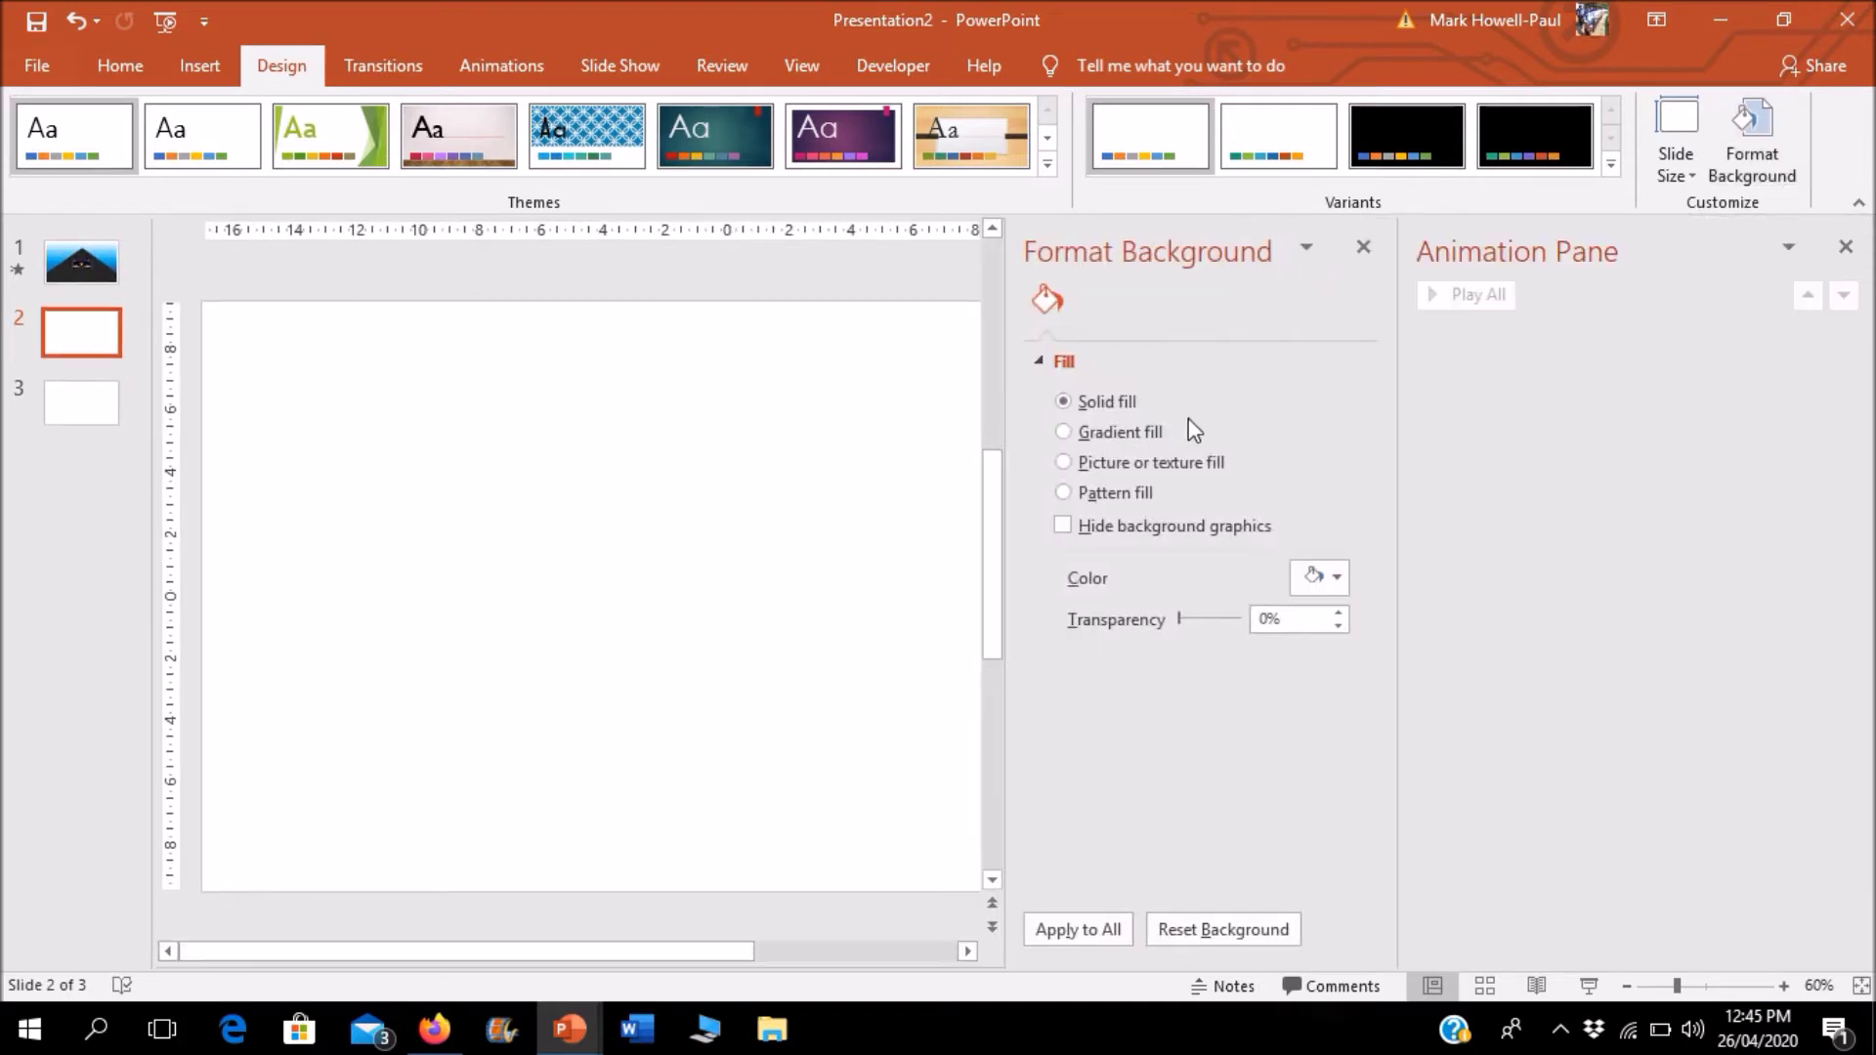
{"action": "left_click", "coordinate": [1159, 434]}
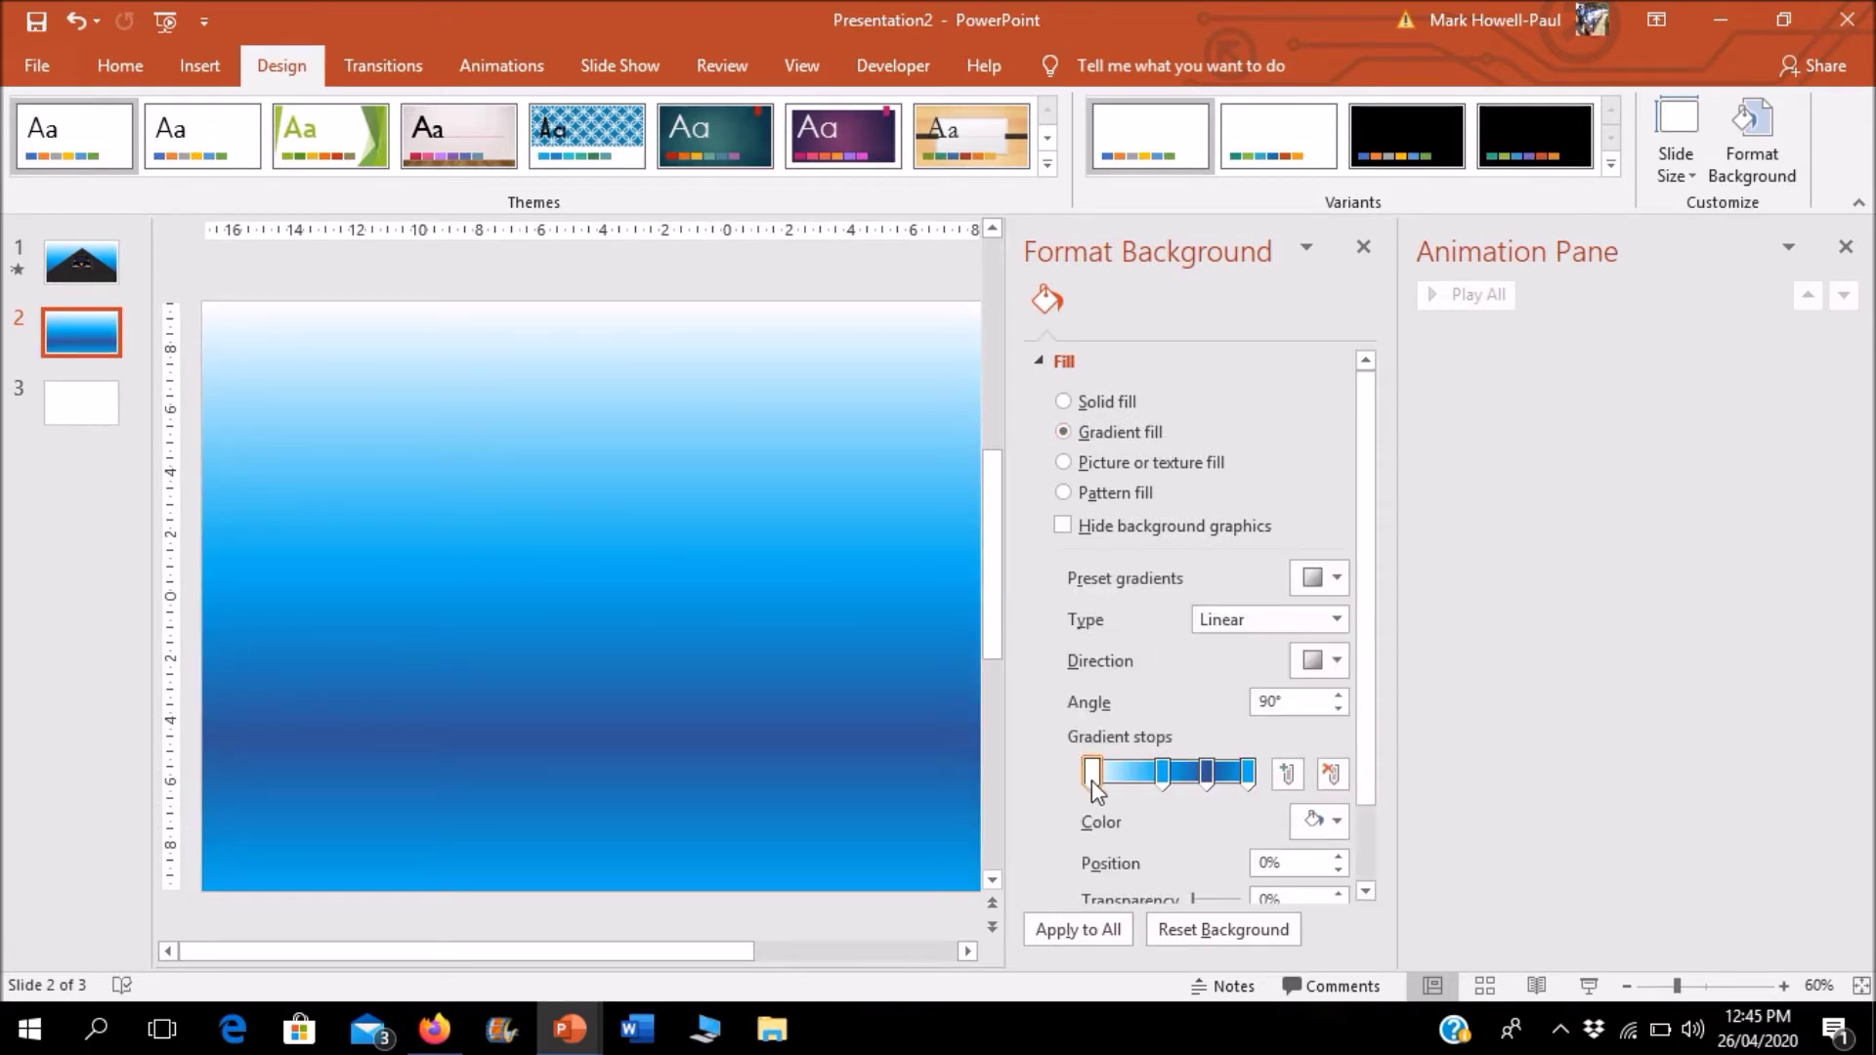
{"action": "left_click", "coordinate": [1338, 821]}
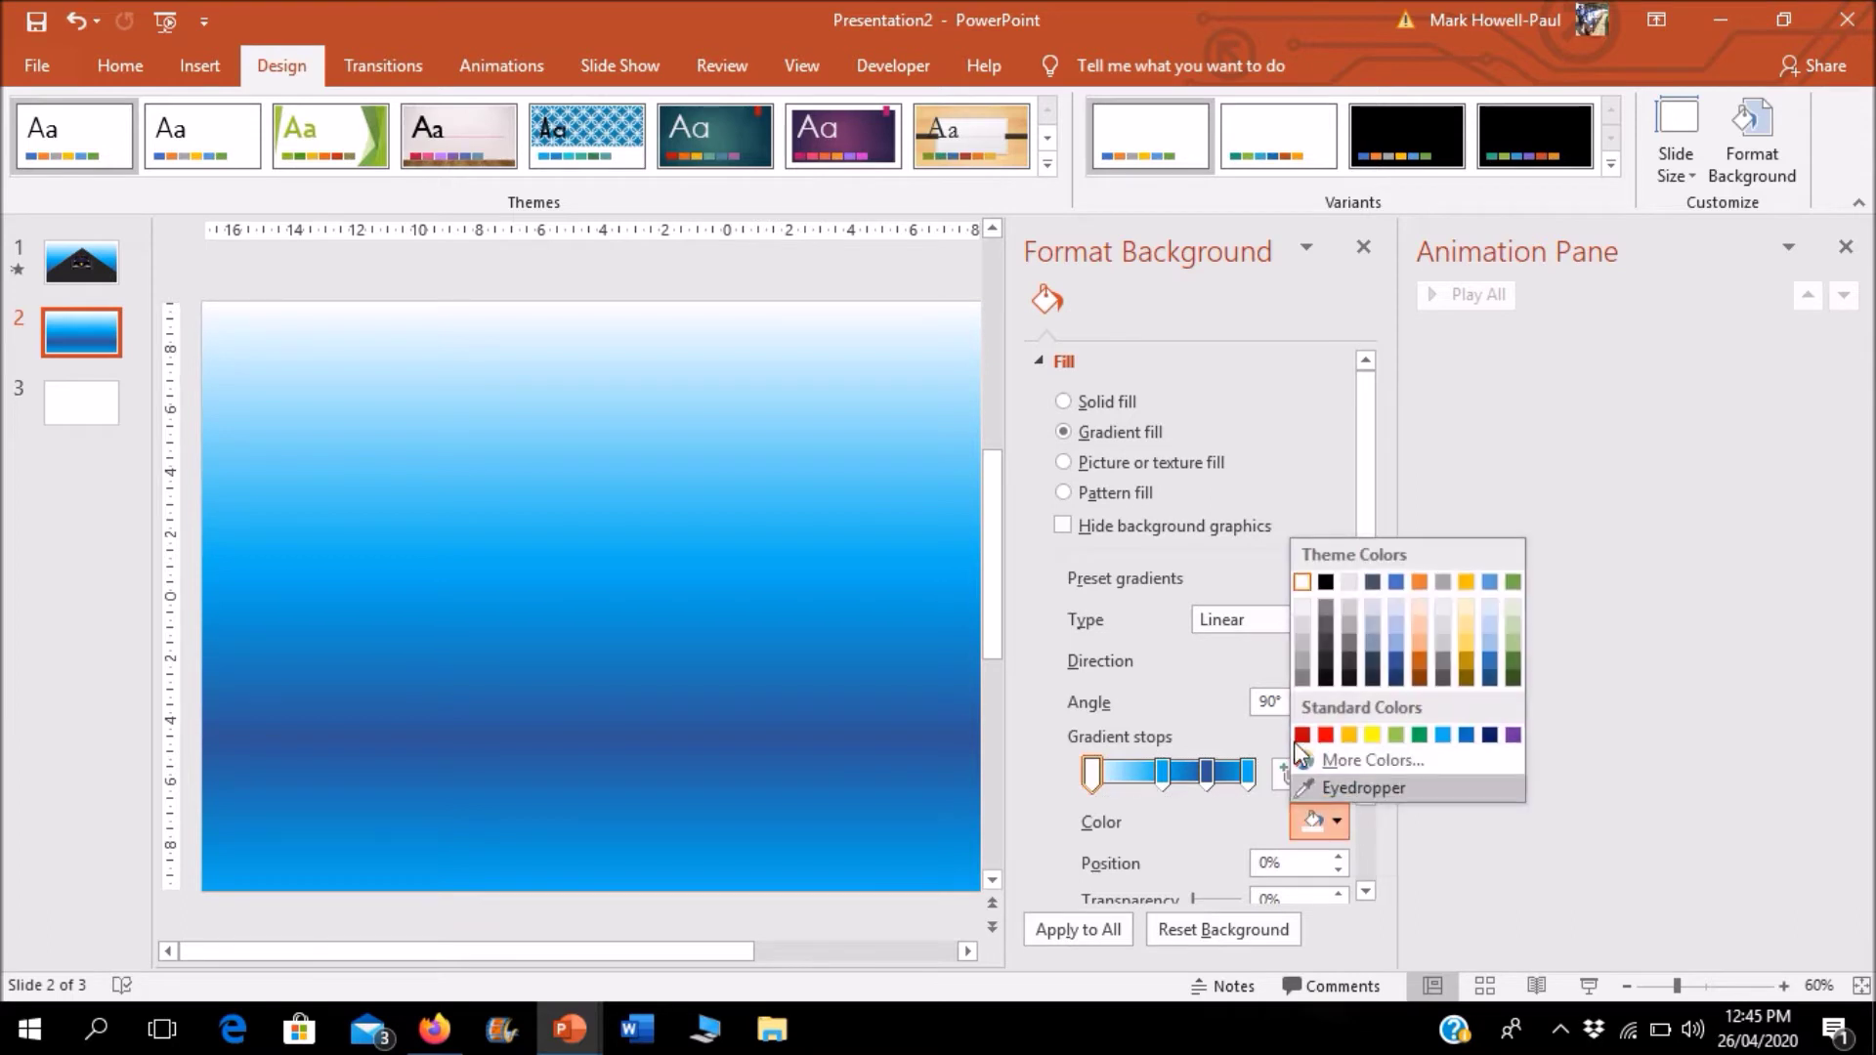
{"action": "left_click", "coordinate": [1171, 822]}
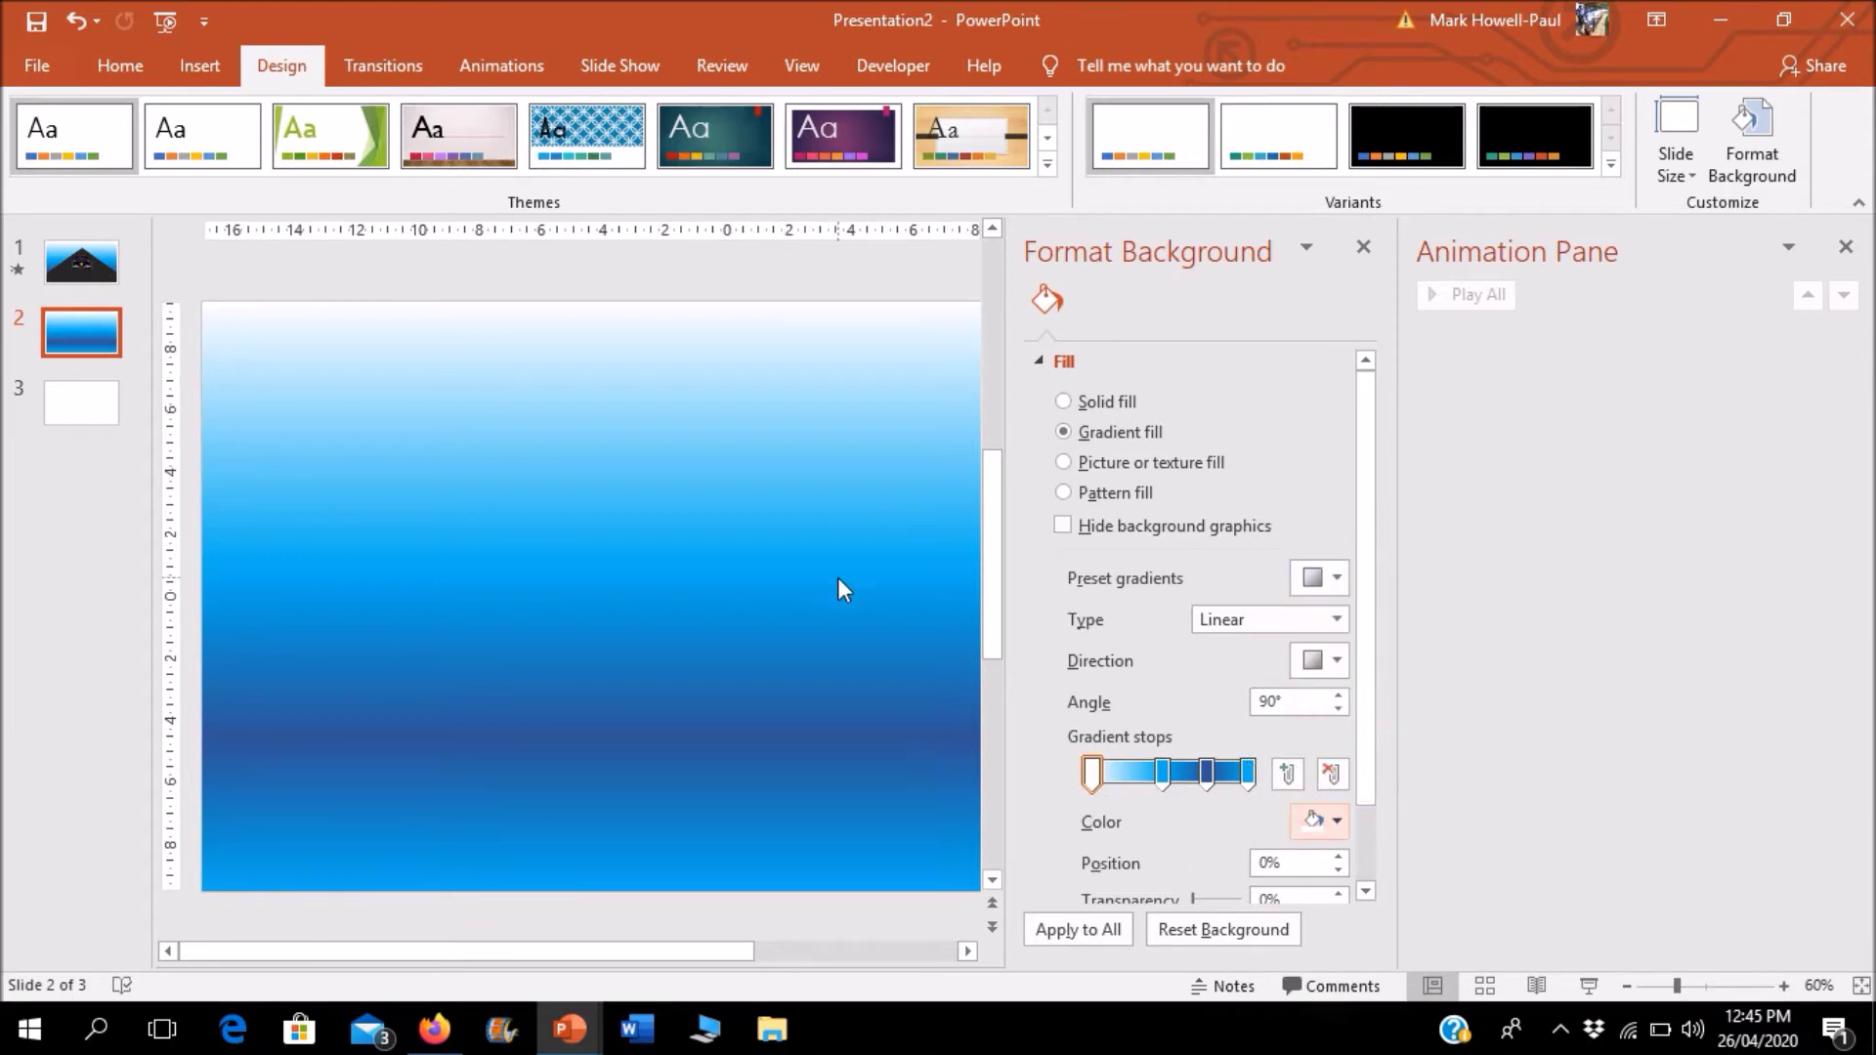
{"action": "left_click", "coordinate": [1372, 247]}
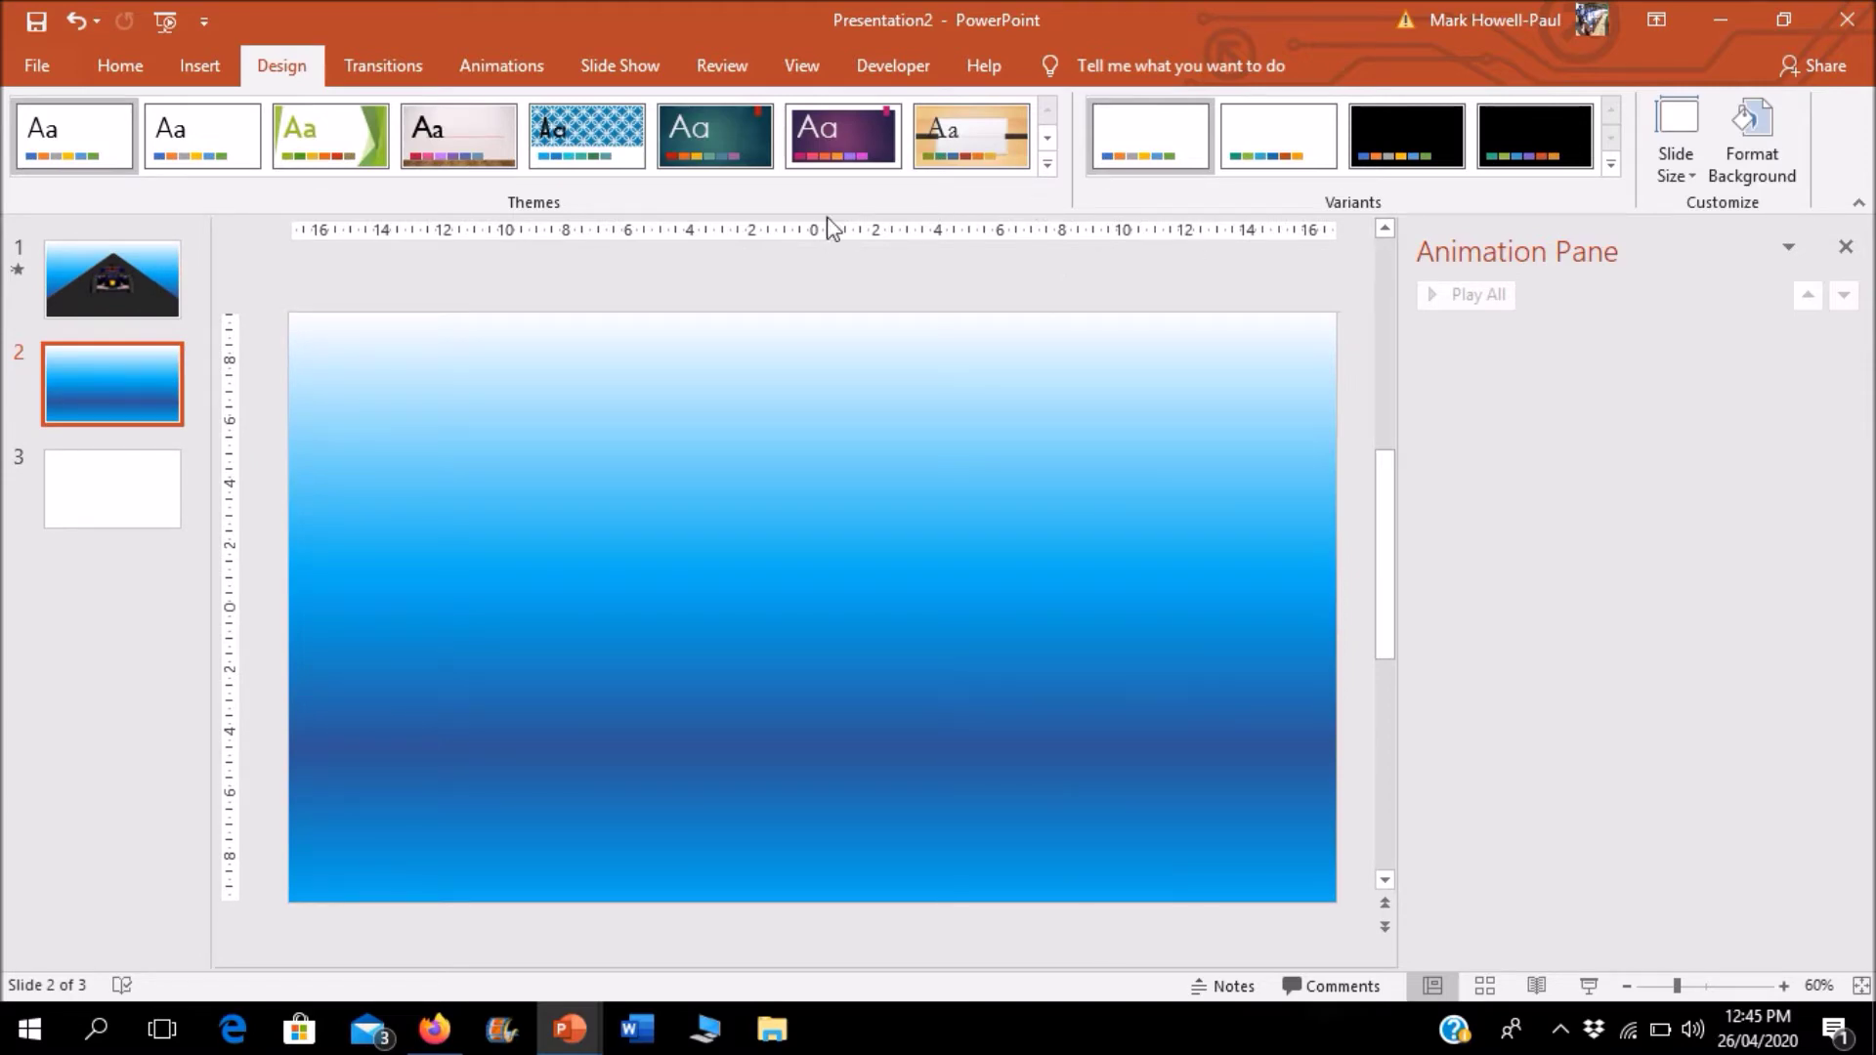
Step: Draw a black rectangle strip across the bottom of slide 2
{"action": "left_click", "coordinate": [193, 61]}
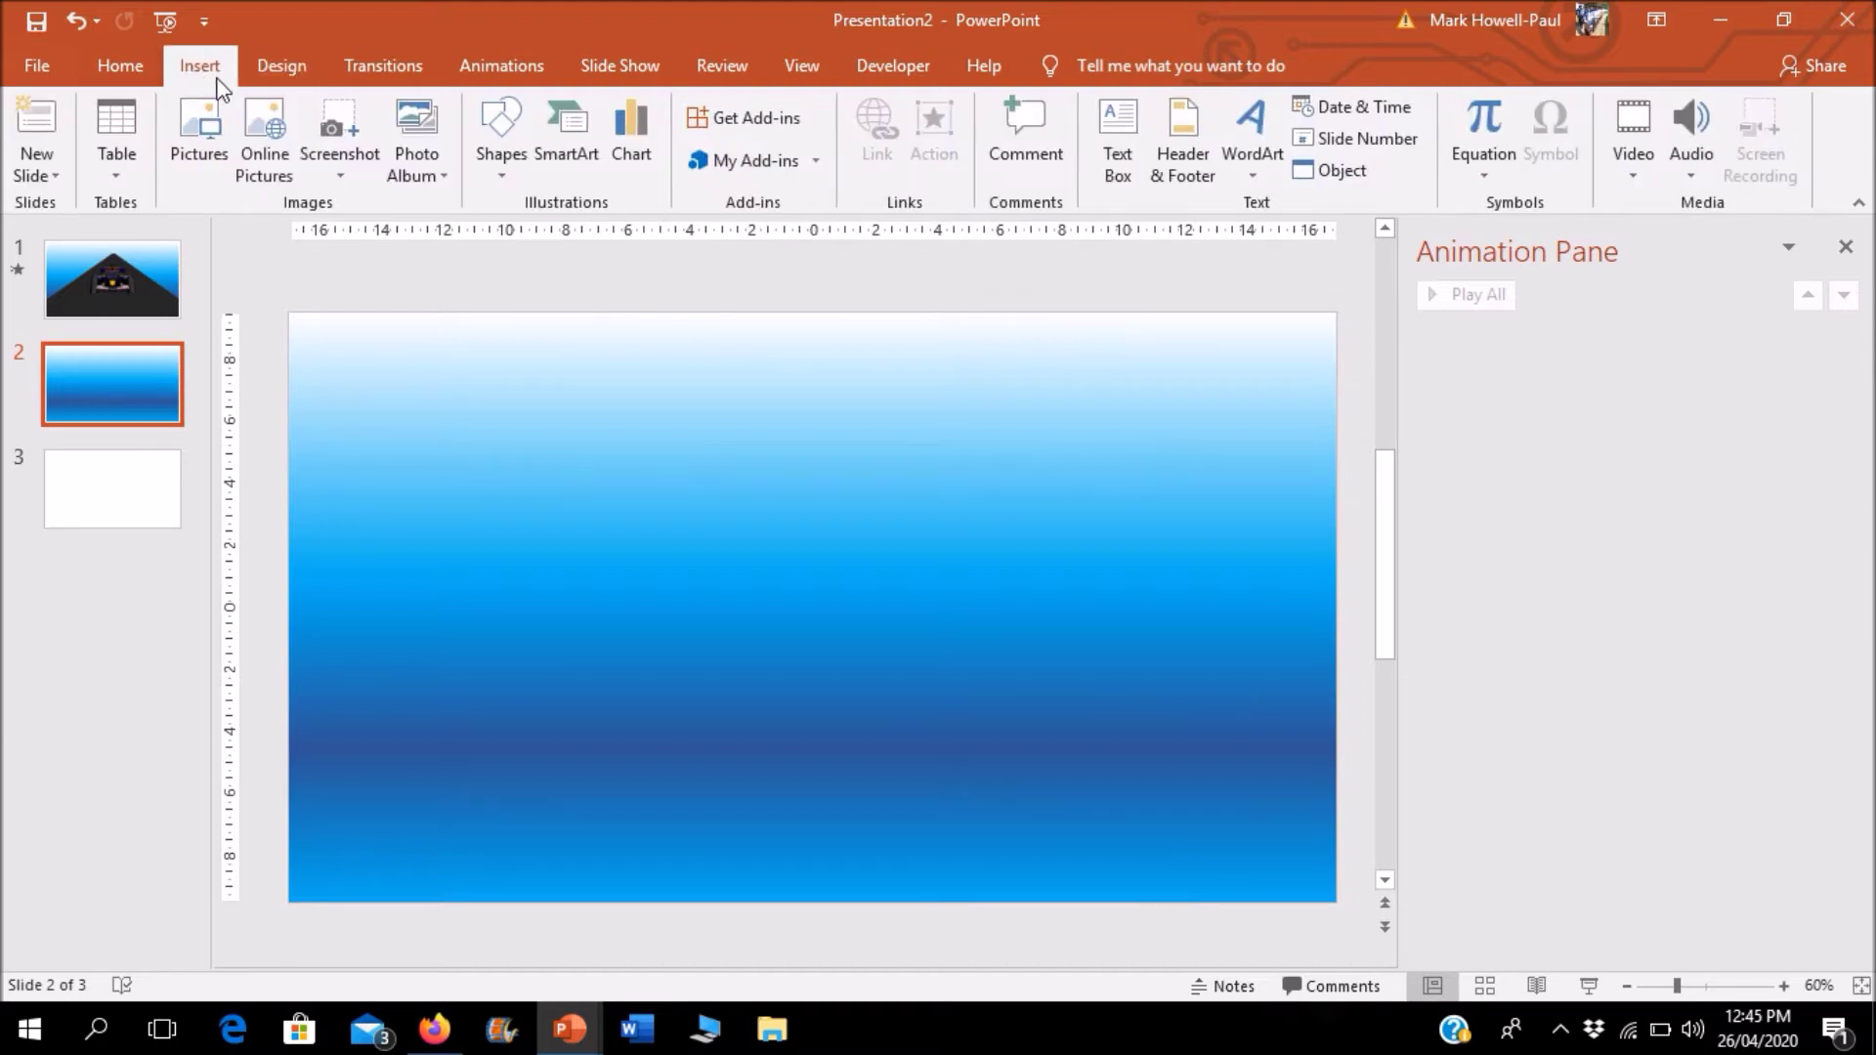
{"action": "left_click", "coordinate": [489, 161]}
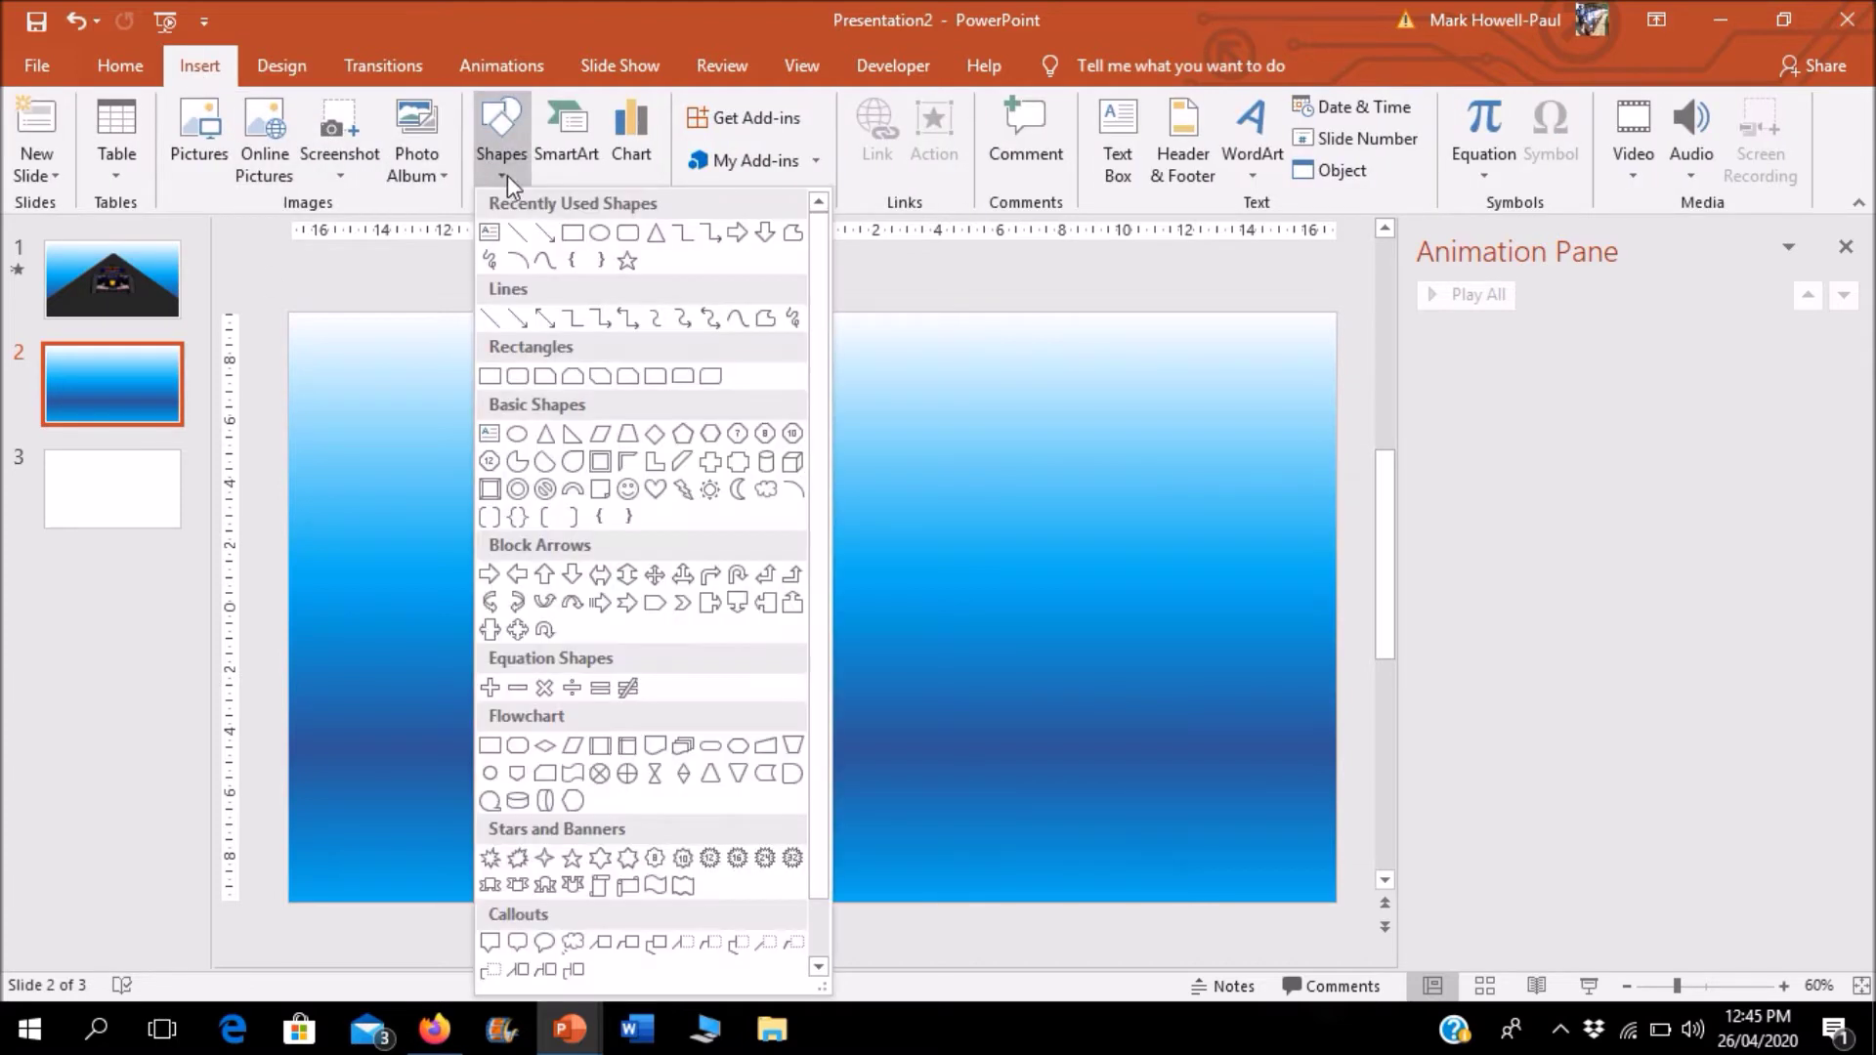
{"action": "left_click", "coordinate": [572, 232]}
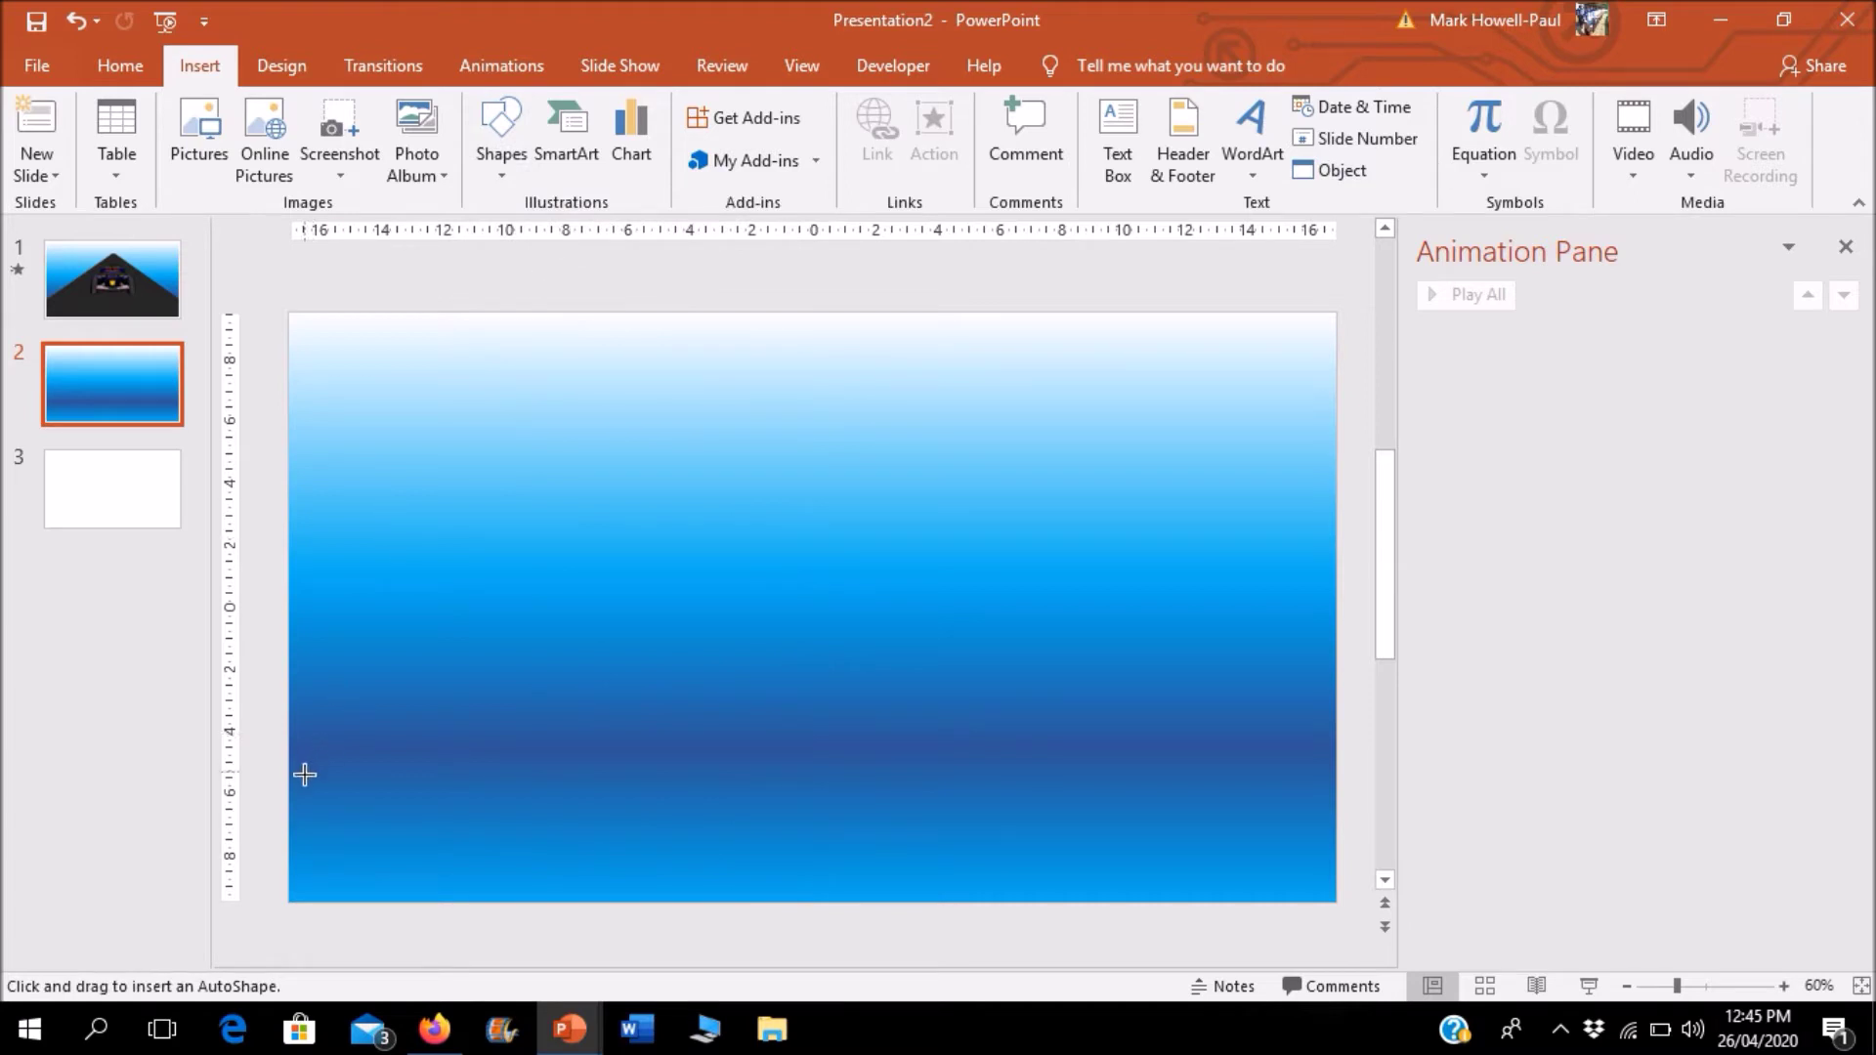
{"action": "left_click_drag", "start_coordinate": [289, 803], "coordinate": [1336, 901]}
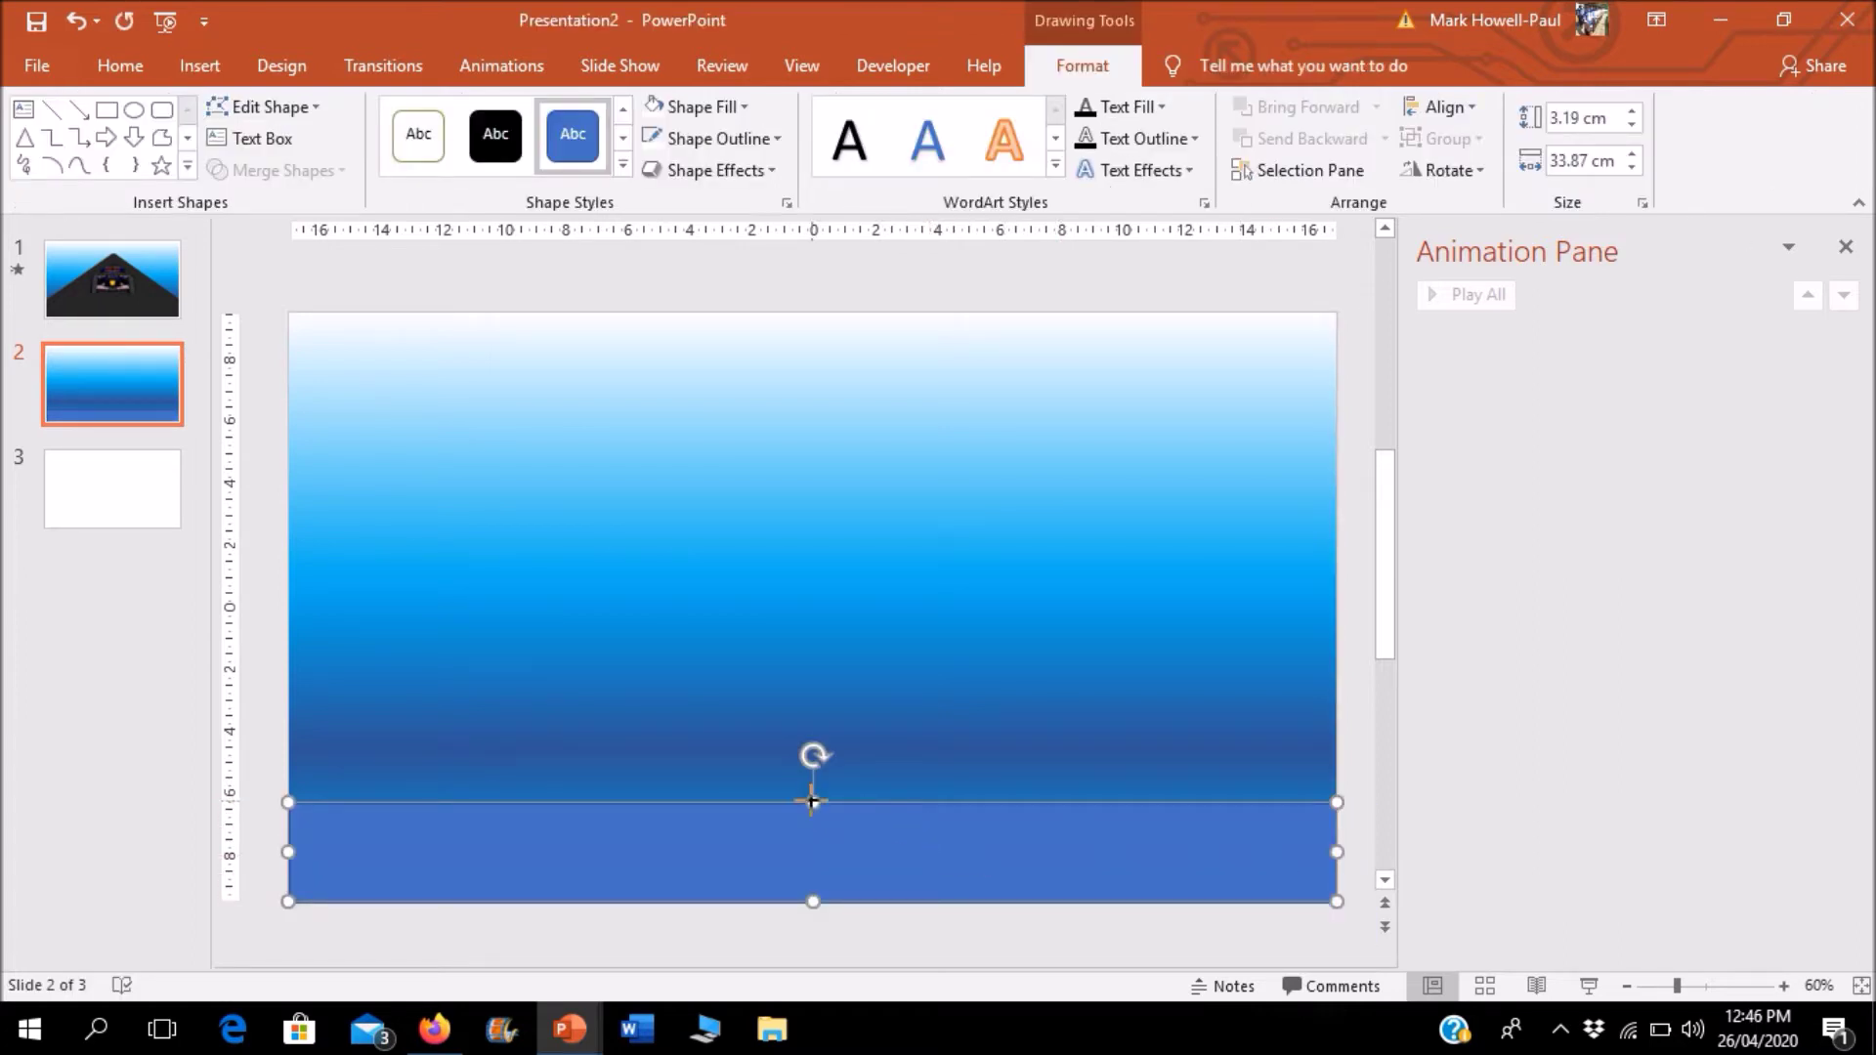
{"action": "left_click_drag", "start_coordinate": [811, 802], "coordinate": [808, 786]}
{"action": "left_click", "coordinate": [496, 149]}
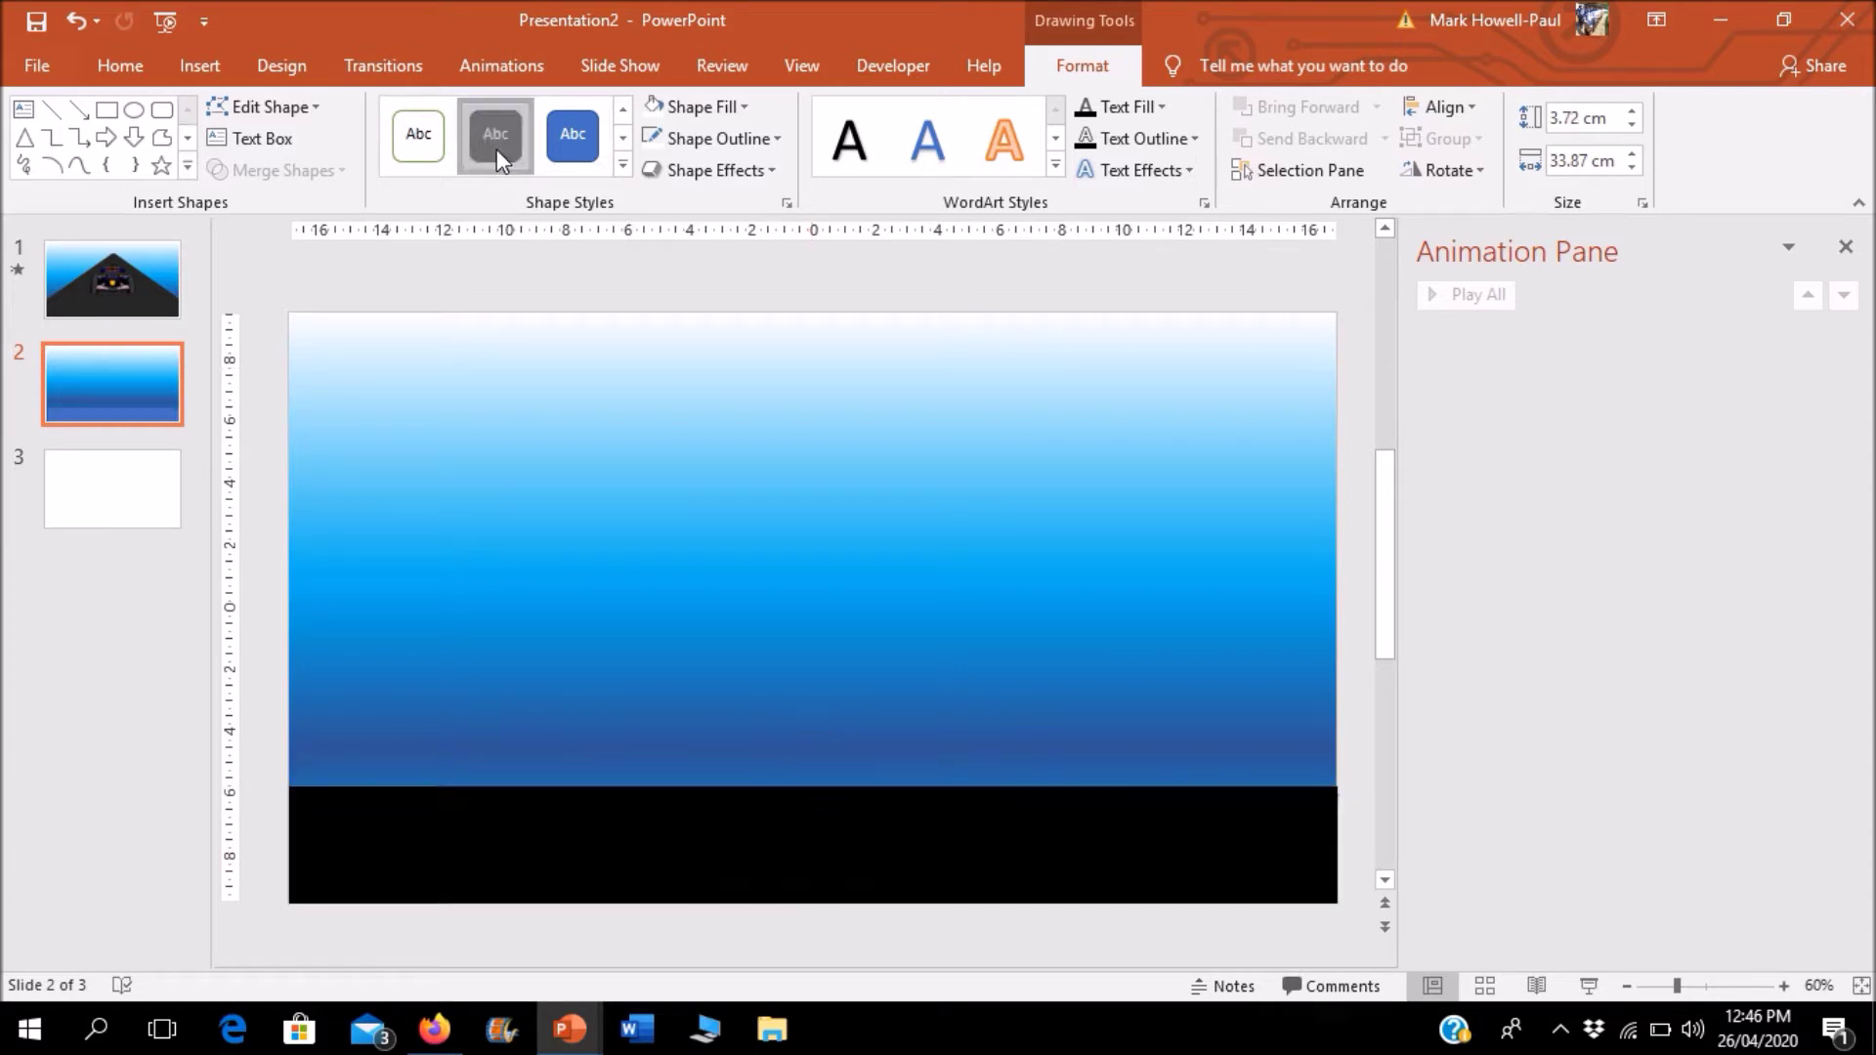
Step: Add a black triangle rising from the strip, widened to the slide's left edge
{"action": "left_click", "coordinate": [184, 55]}
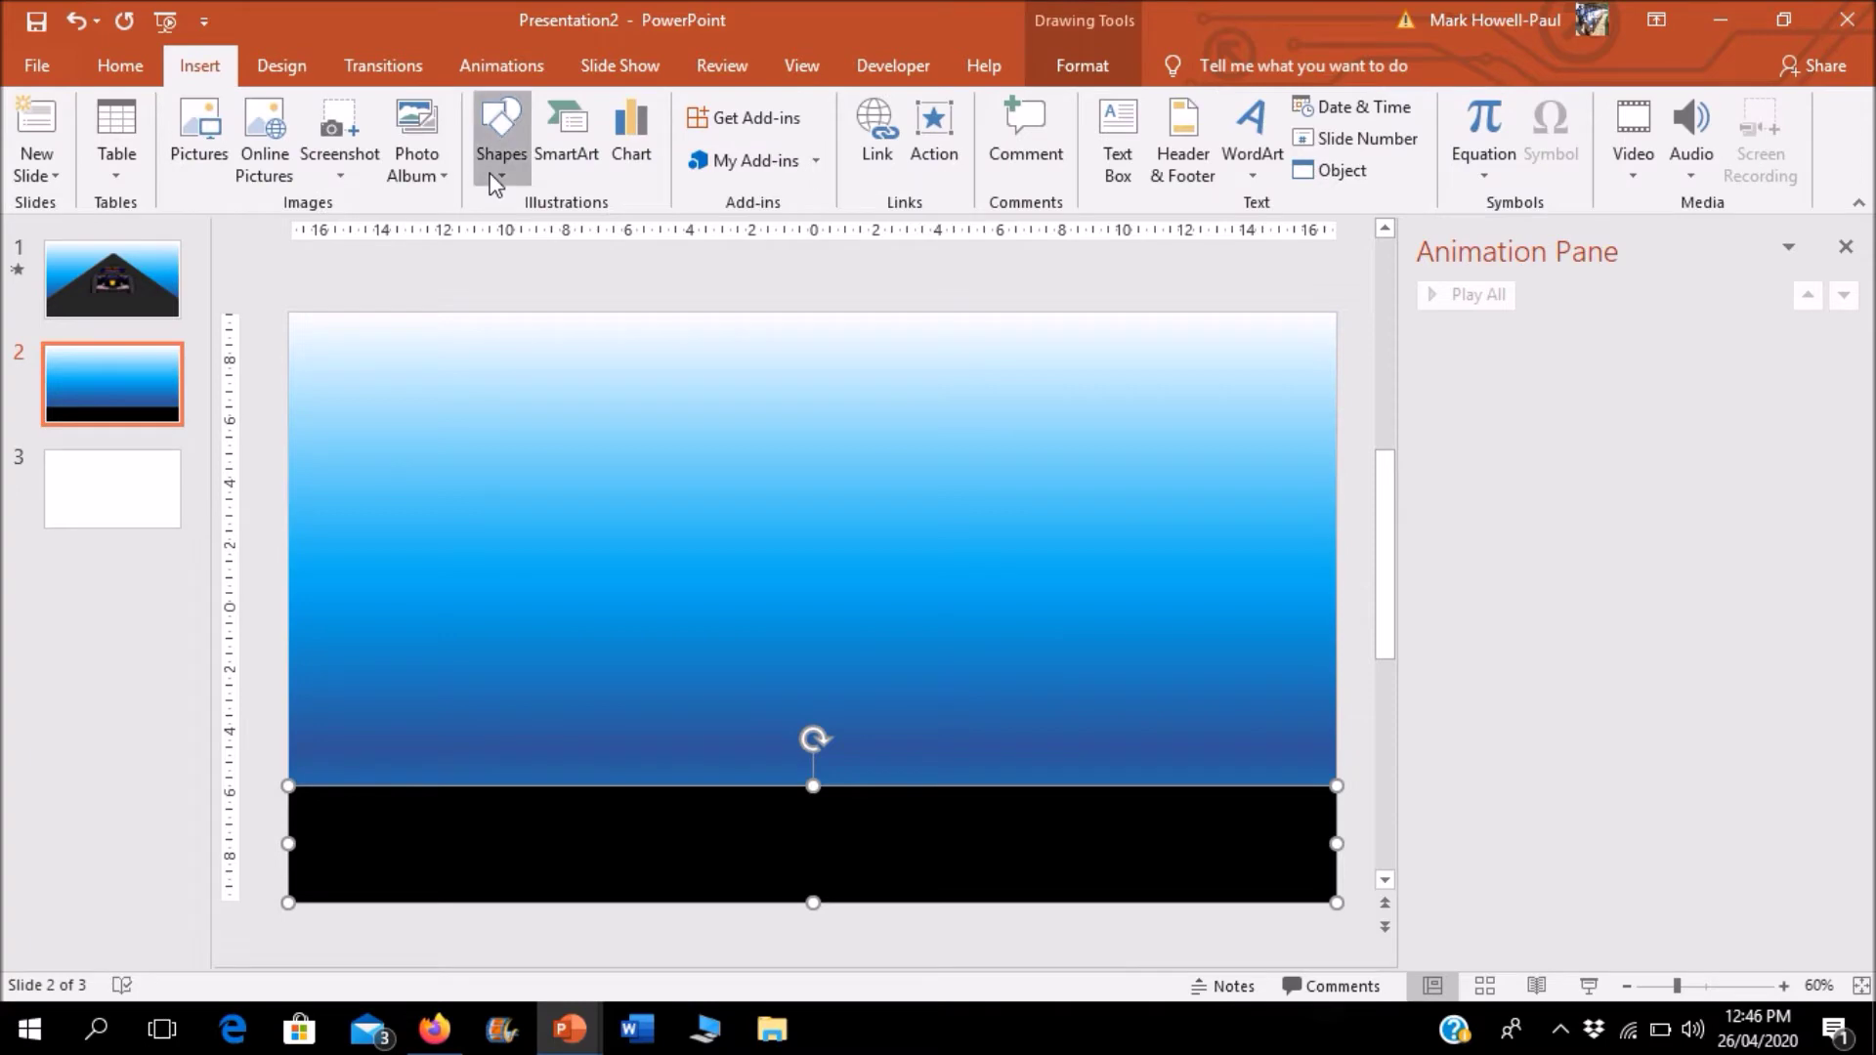
{"action": "left_click", "coordinate": [497, 182]}
{"action": "left_click", "coordinate": [650, 237]}
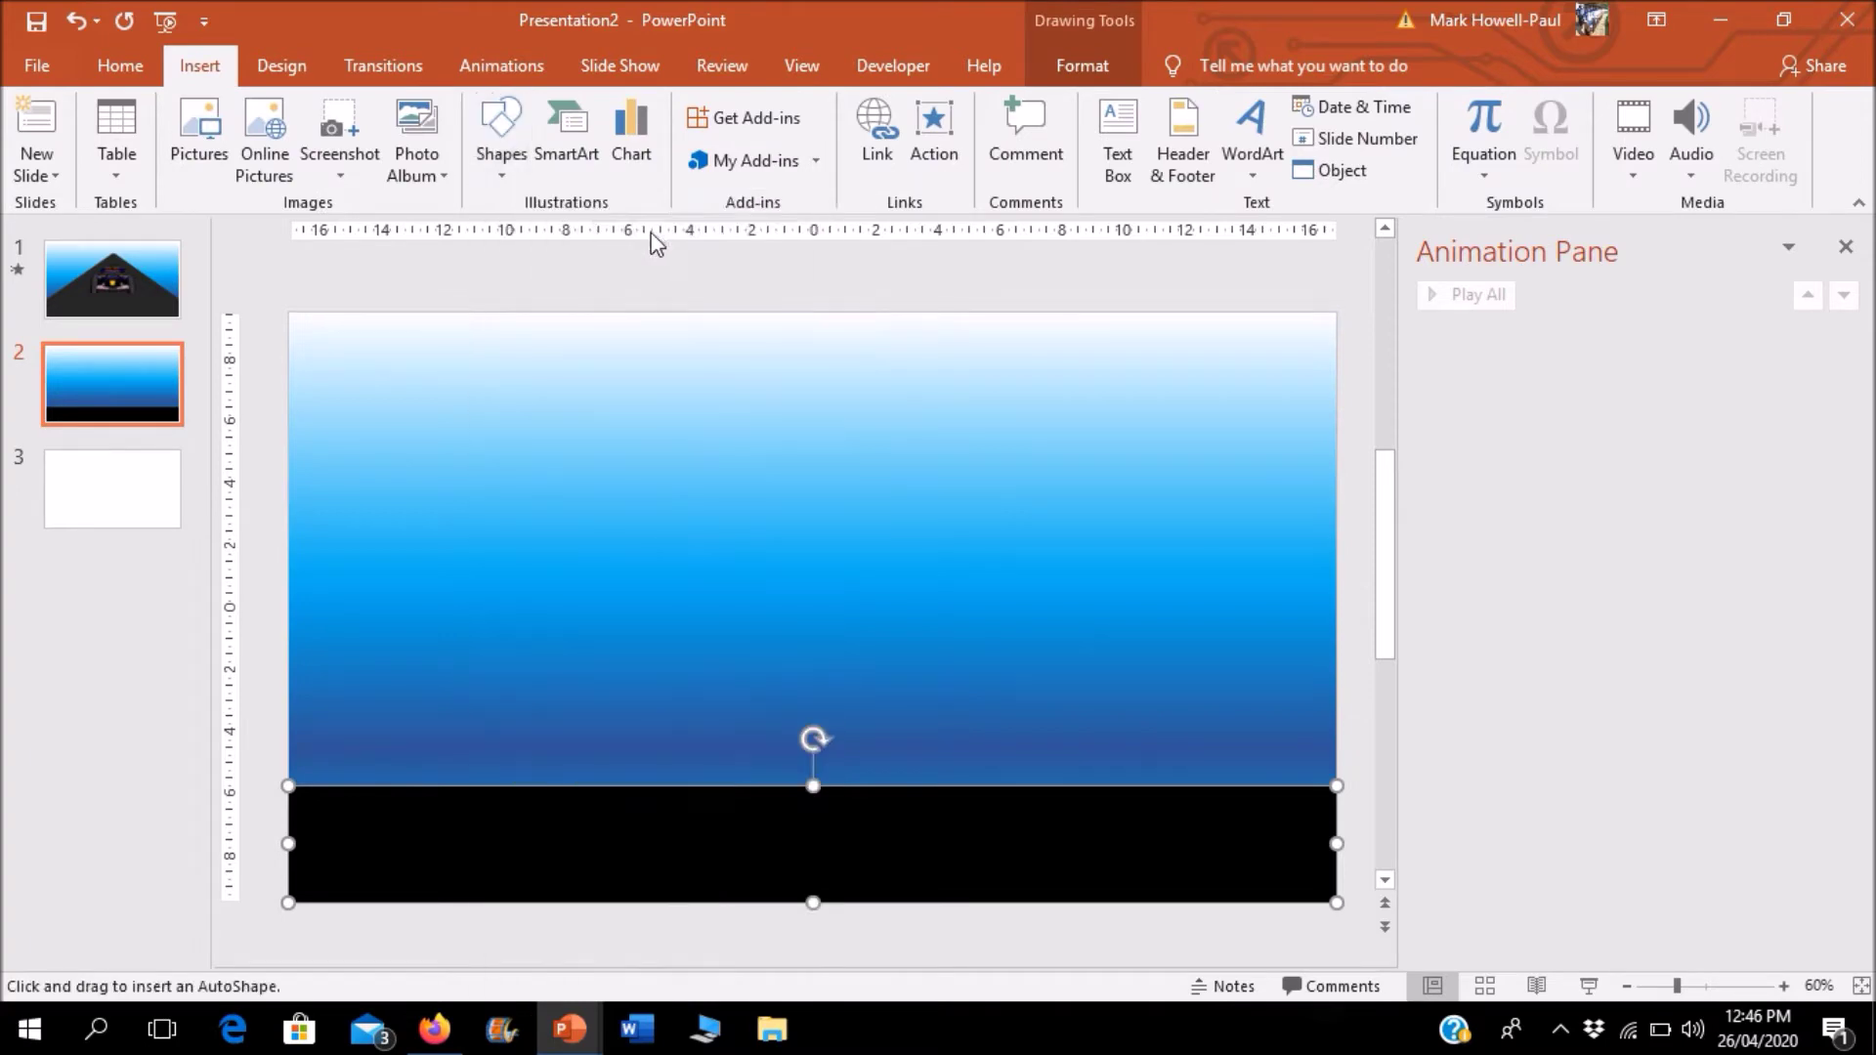
{"action": "left_click_drag", "start_coordinate": [692, 437], "coordinate": [1336, 787]}
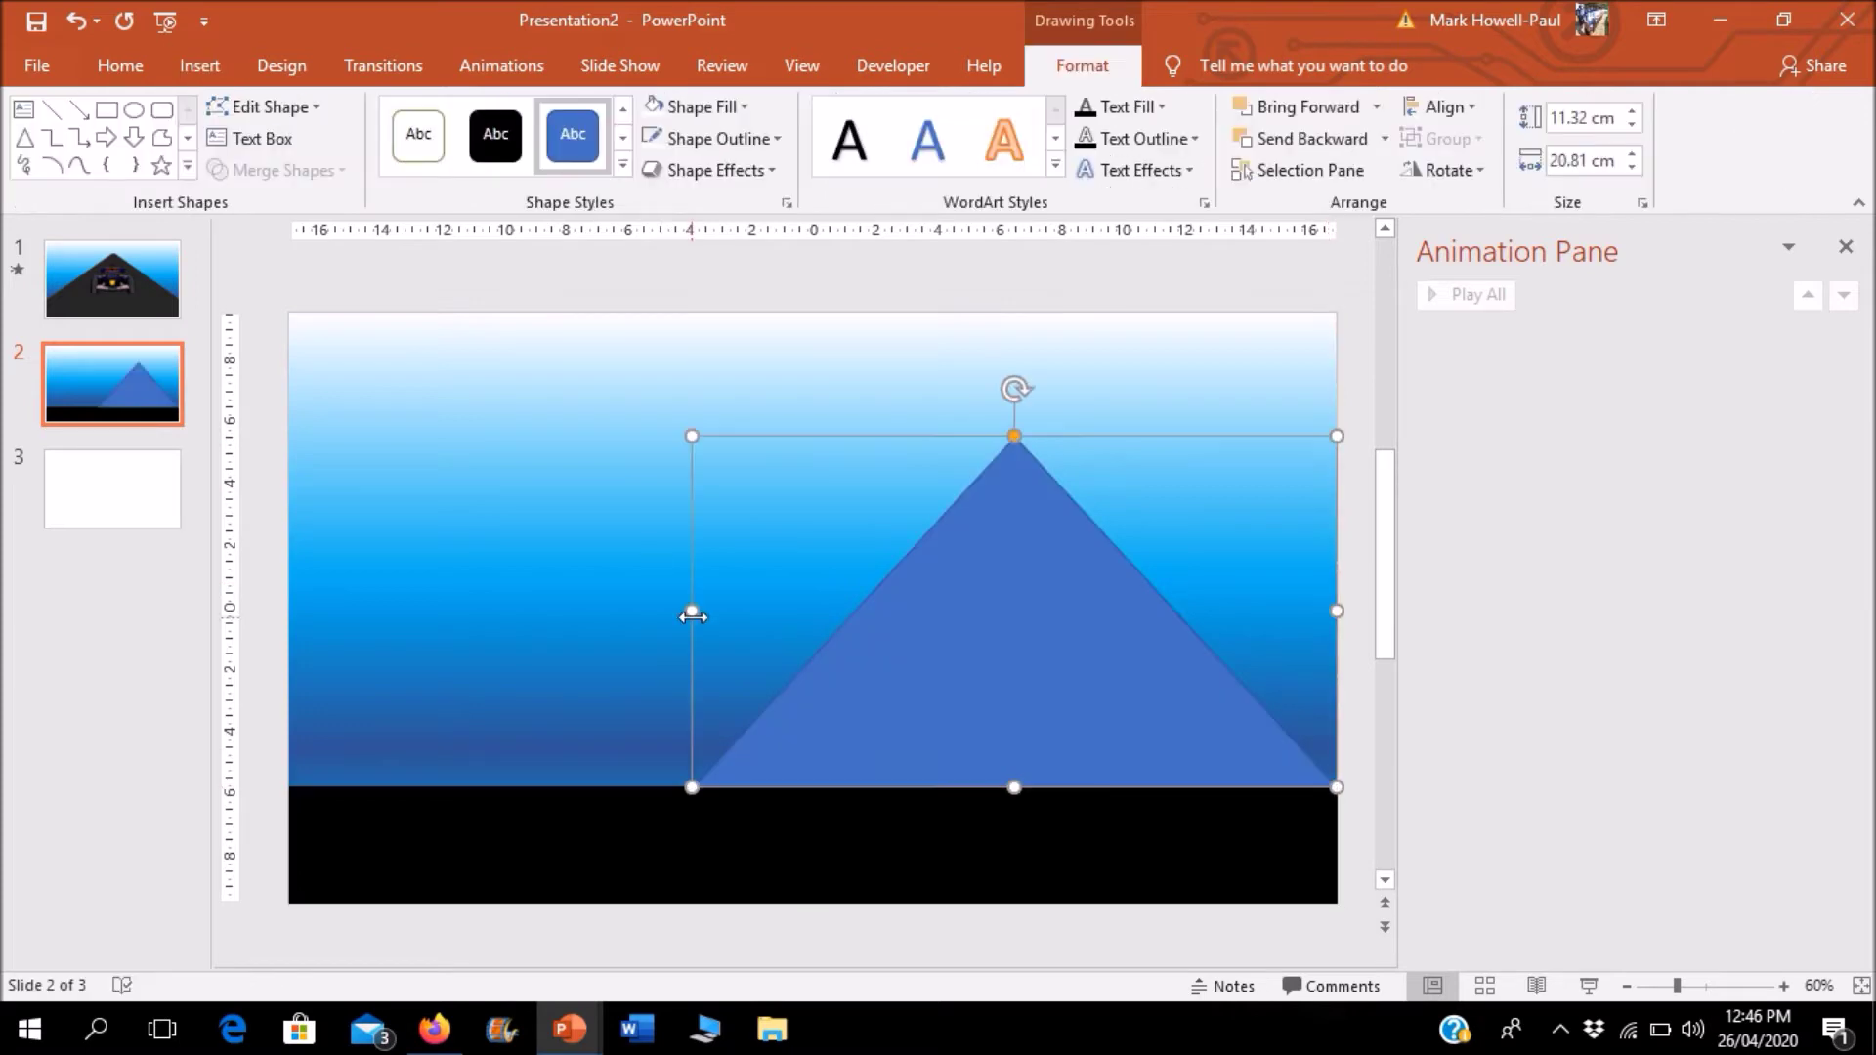
{"action": "left_click_drag", "start_coordinate": [693, 612], "coordinate": [287, 611]}
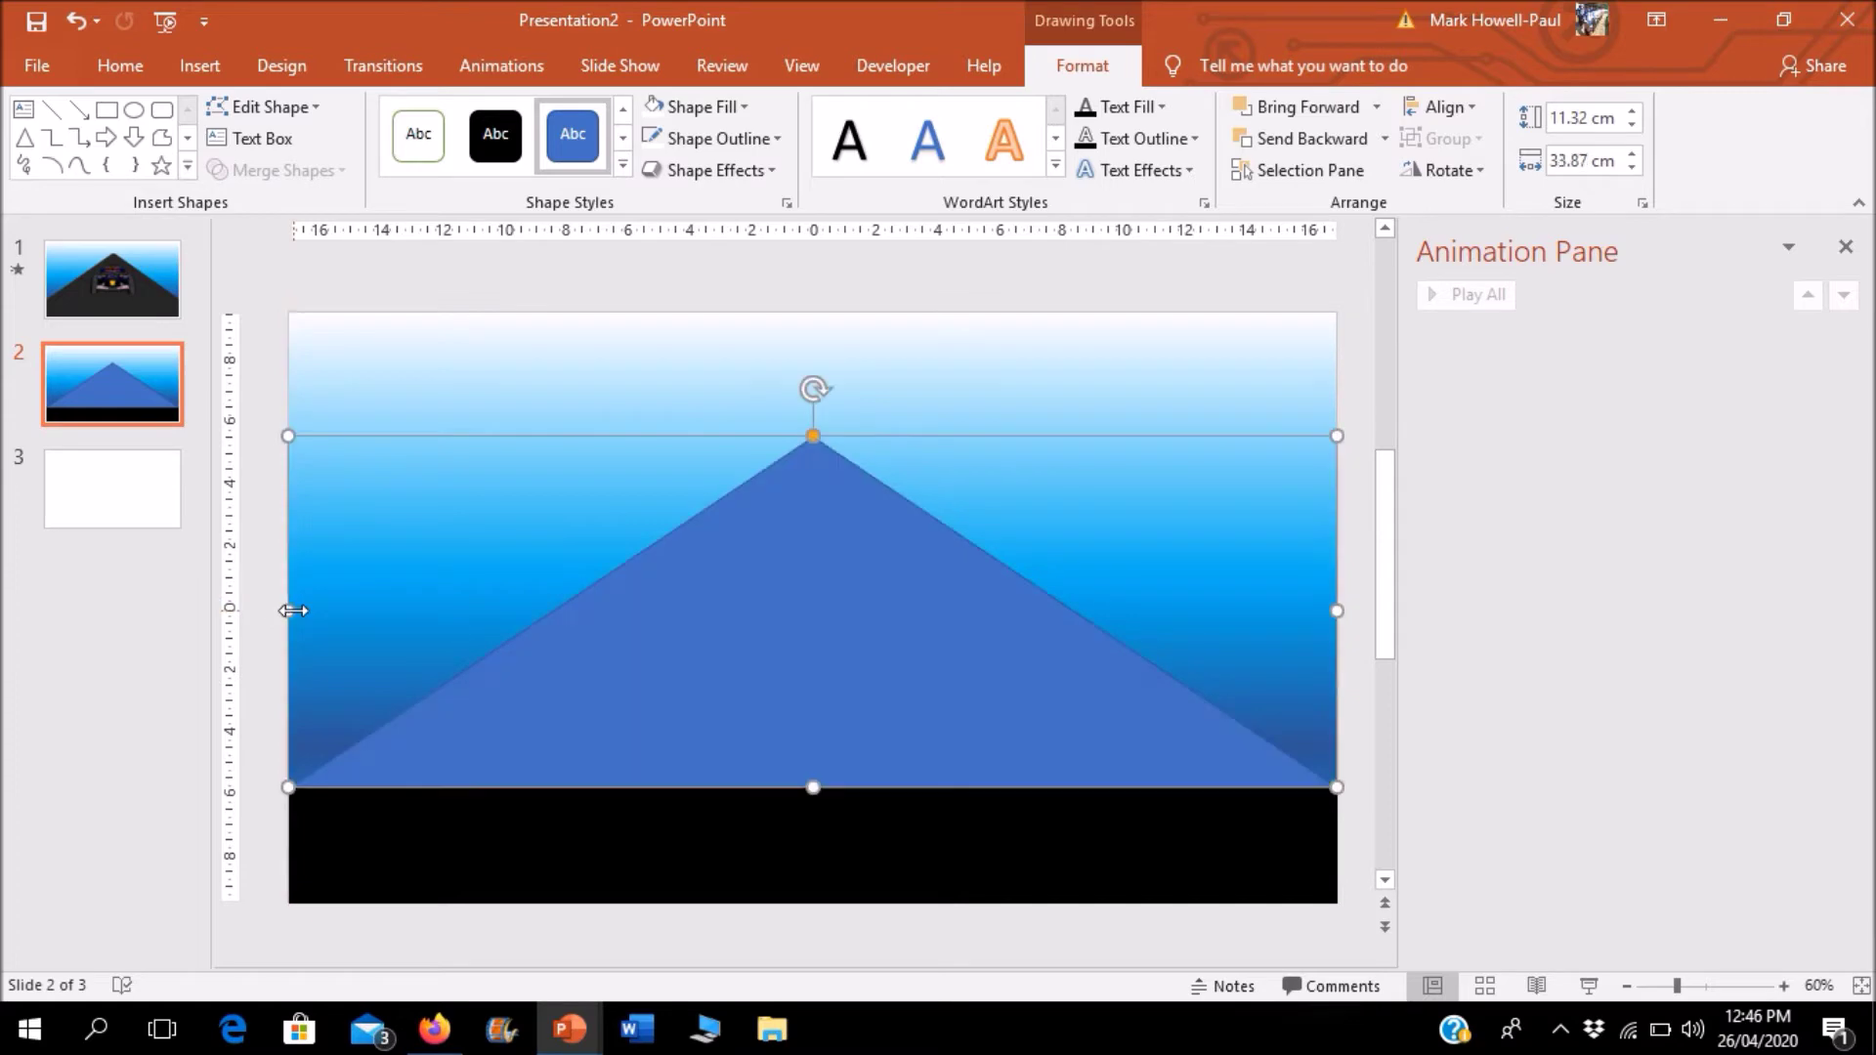
{"action": "left_click", "coordinate": [523, 156]}
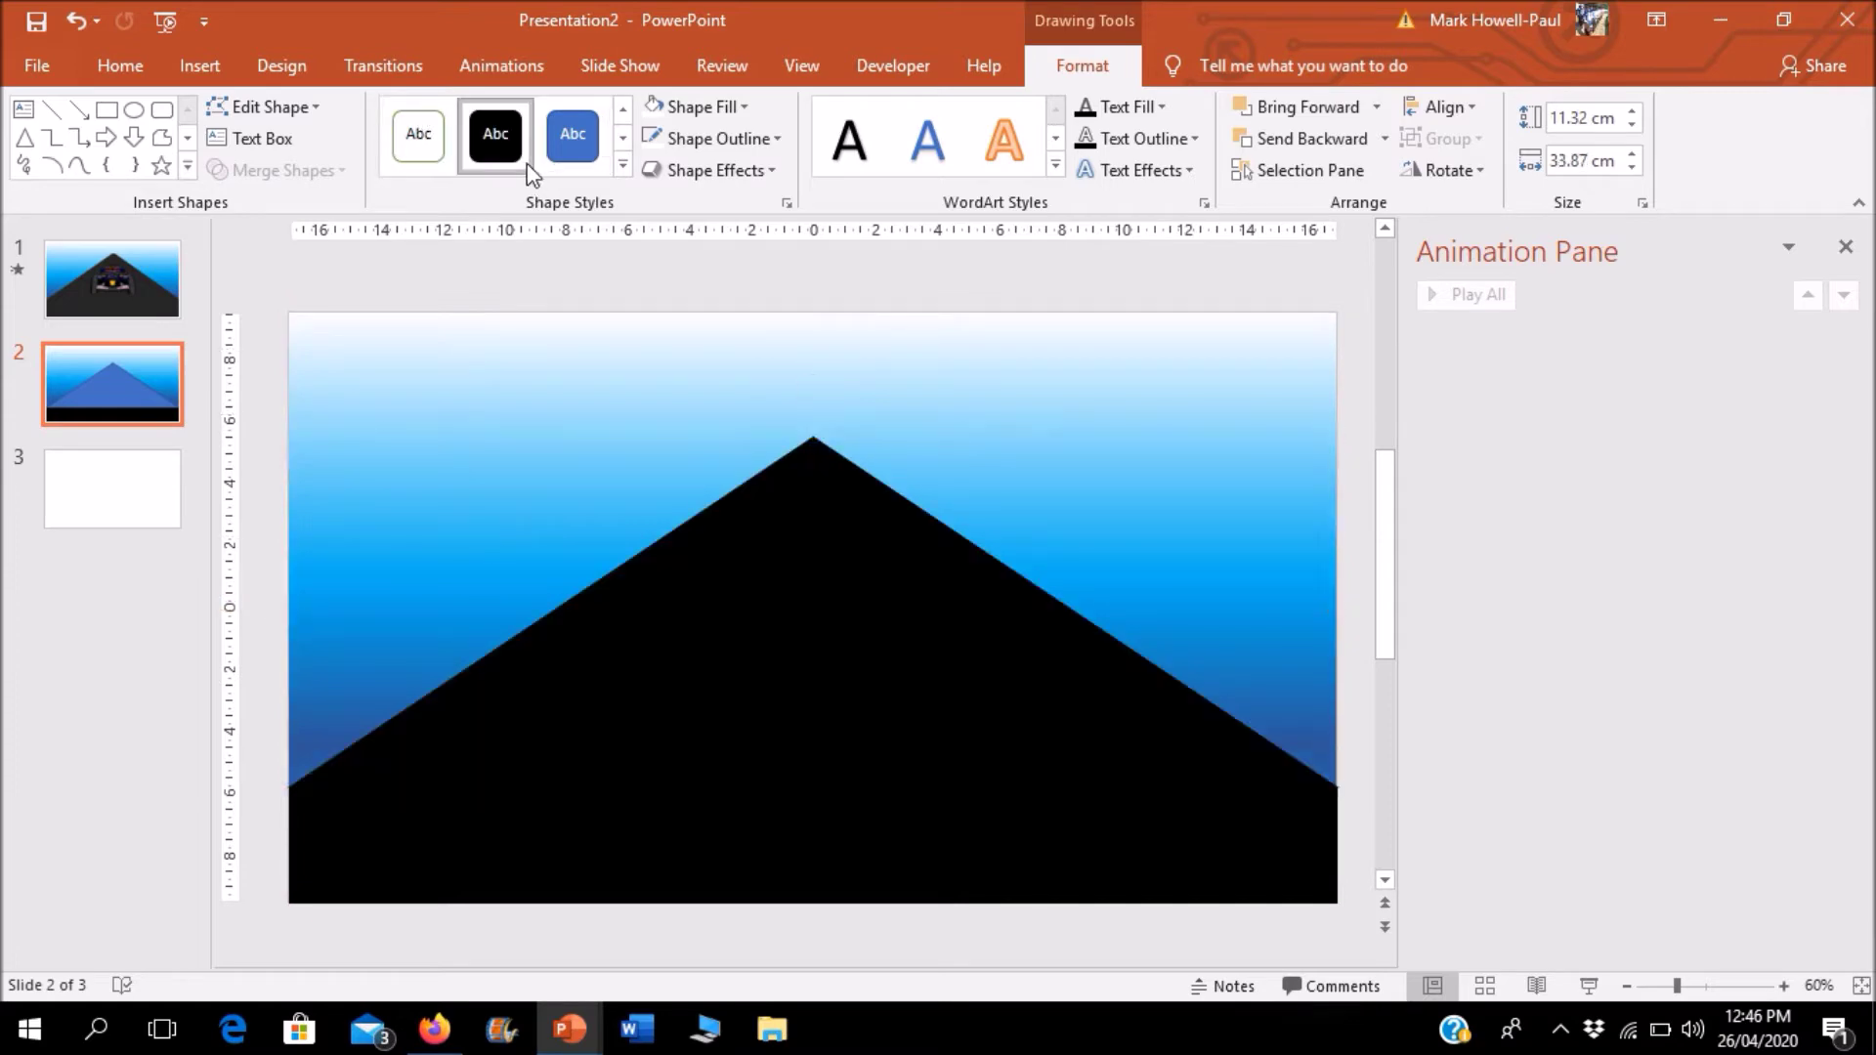
{"action": "left_click", "coordinate": [921, 401]}
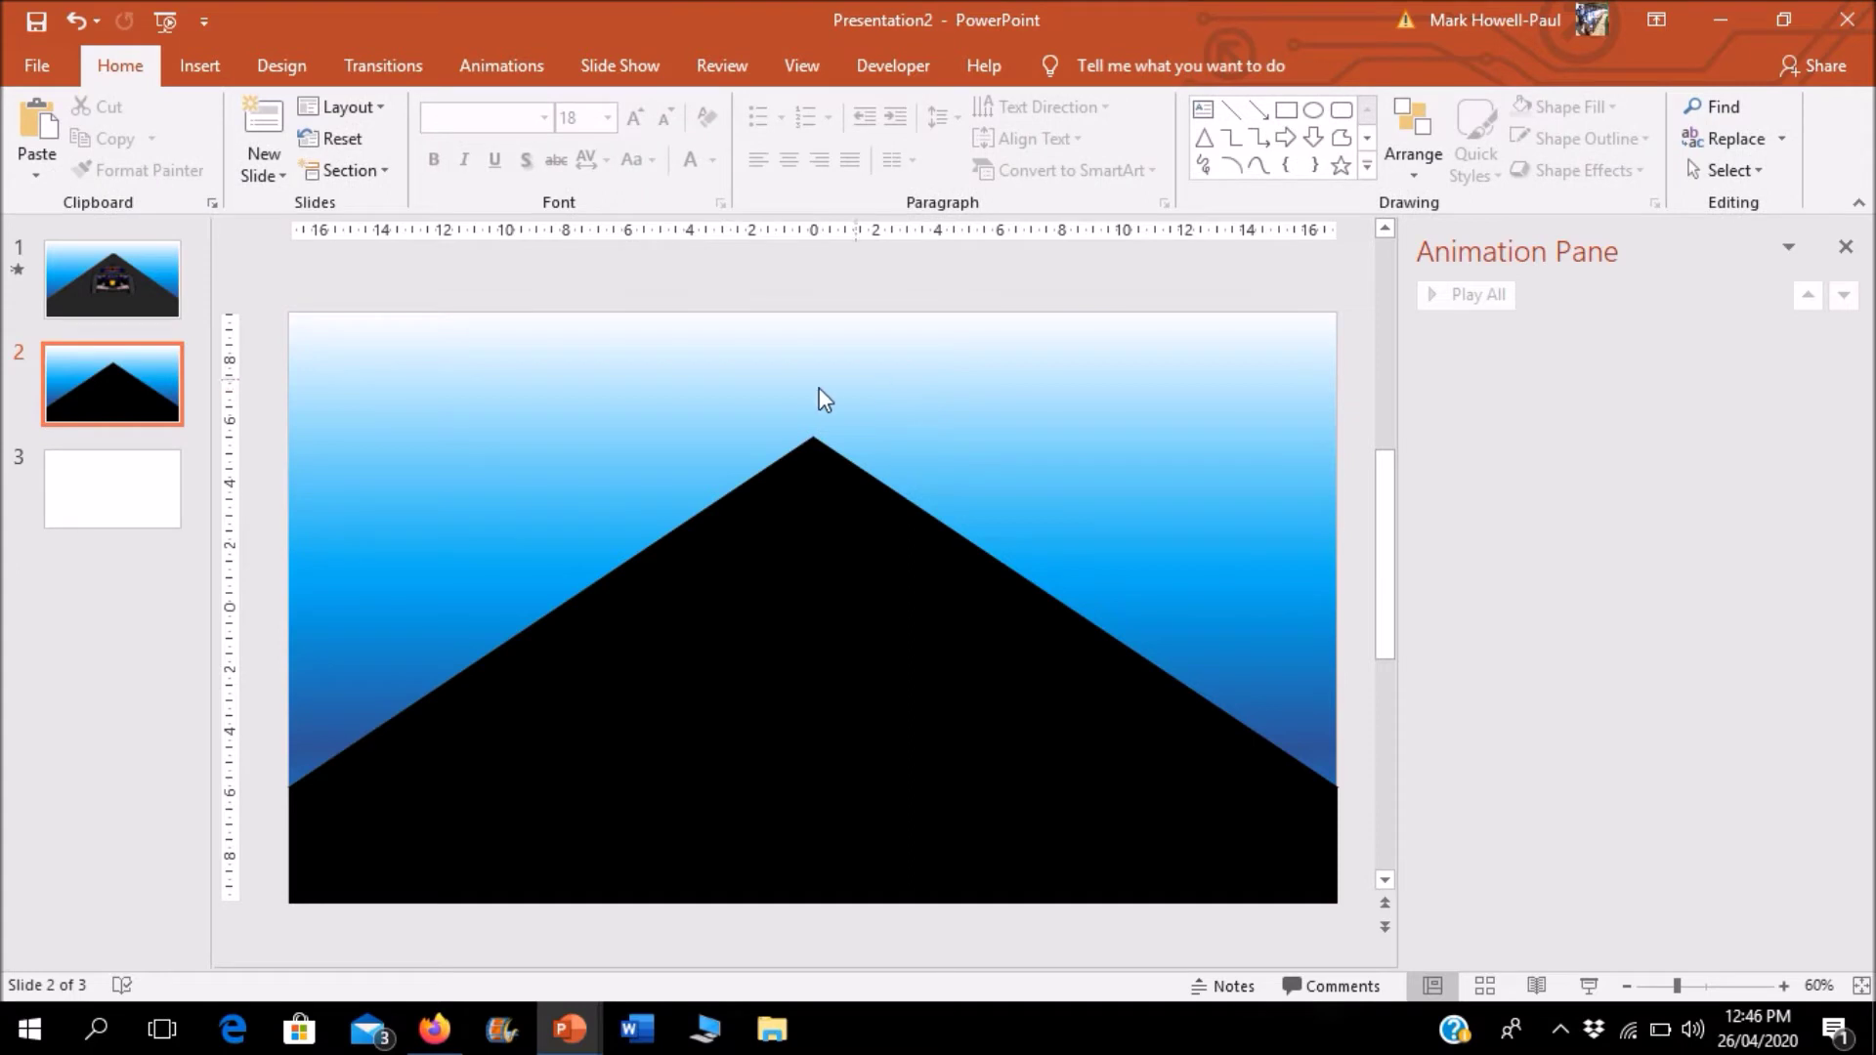
{"action": "key", "text": "alt+n"}
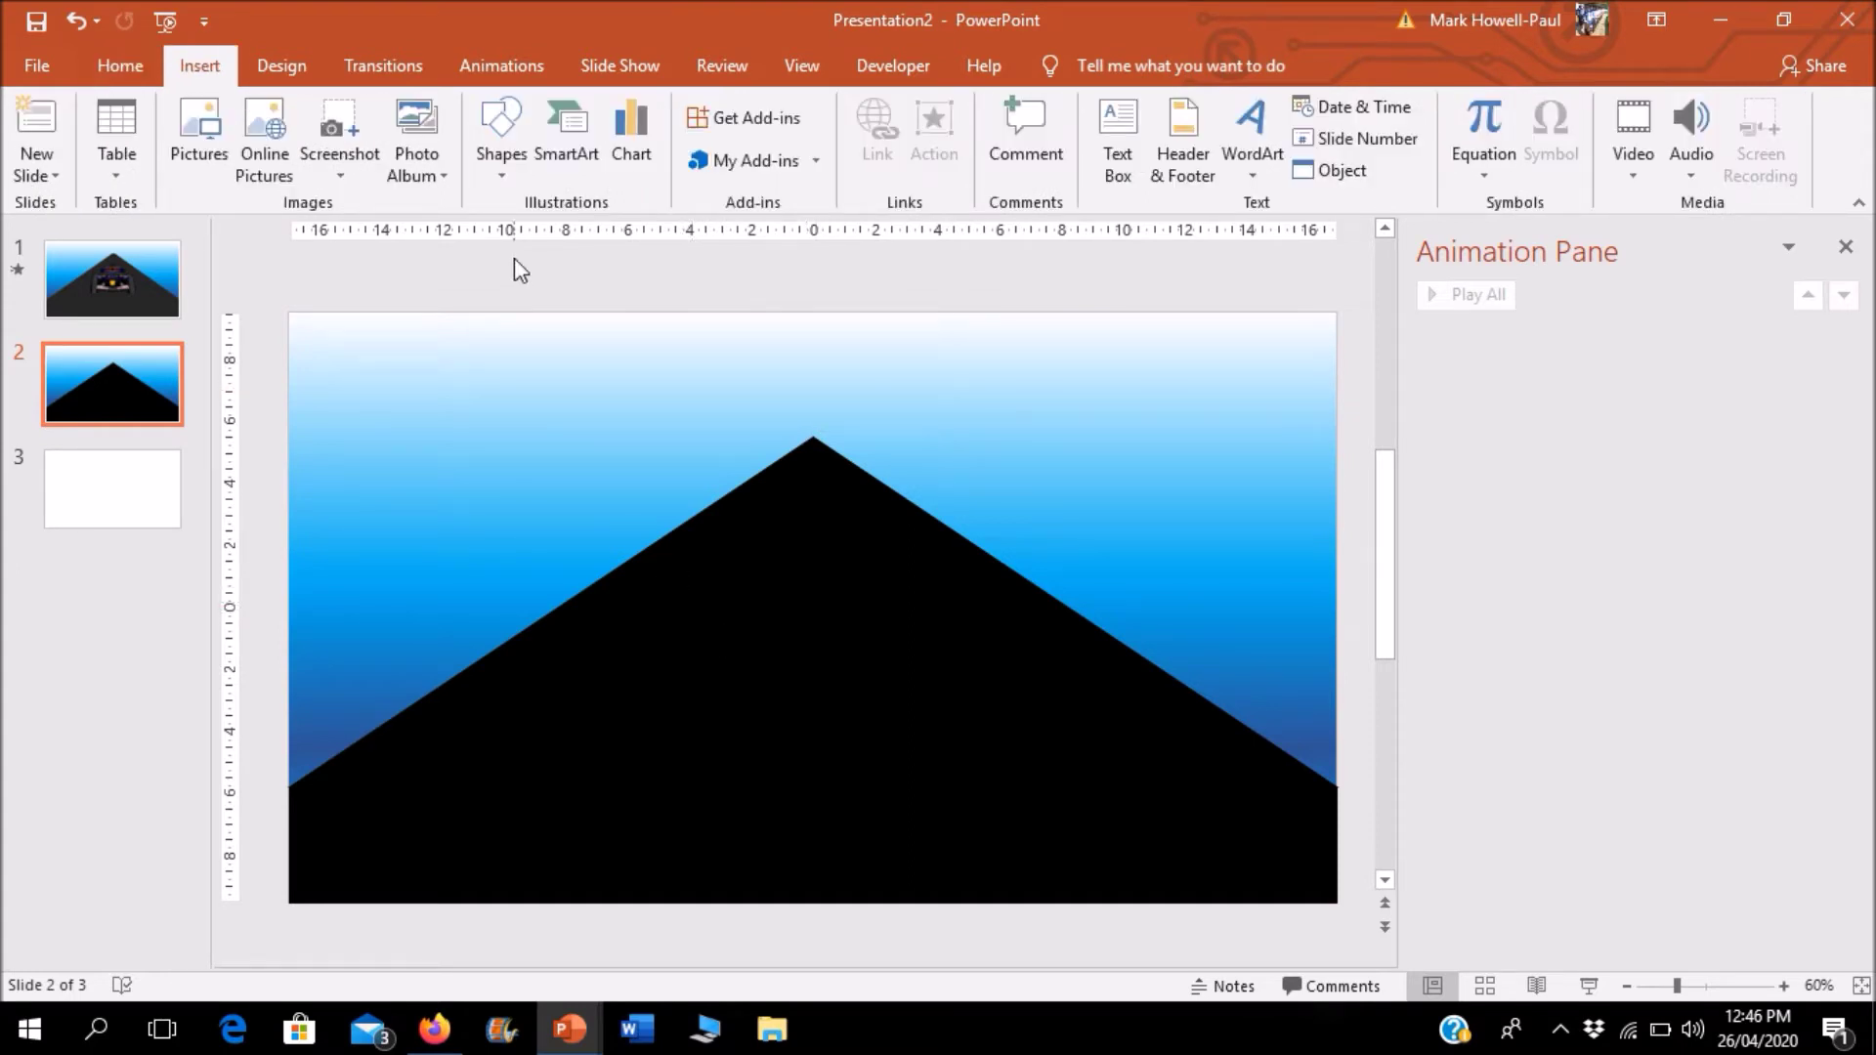
Step: Draw a white vertical line upward from the bottom of the road
{"action": "left_click", "coordinate": [504, 178]}
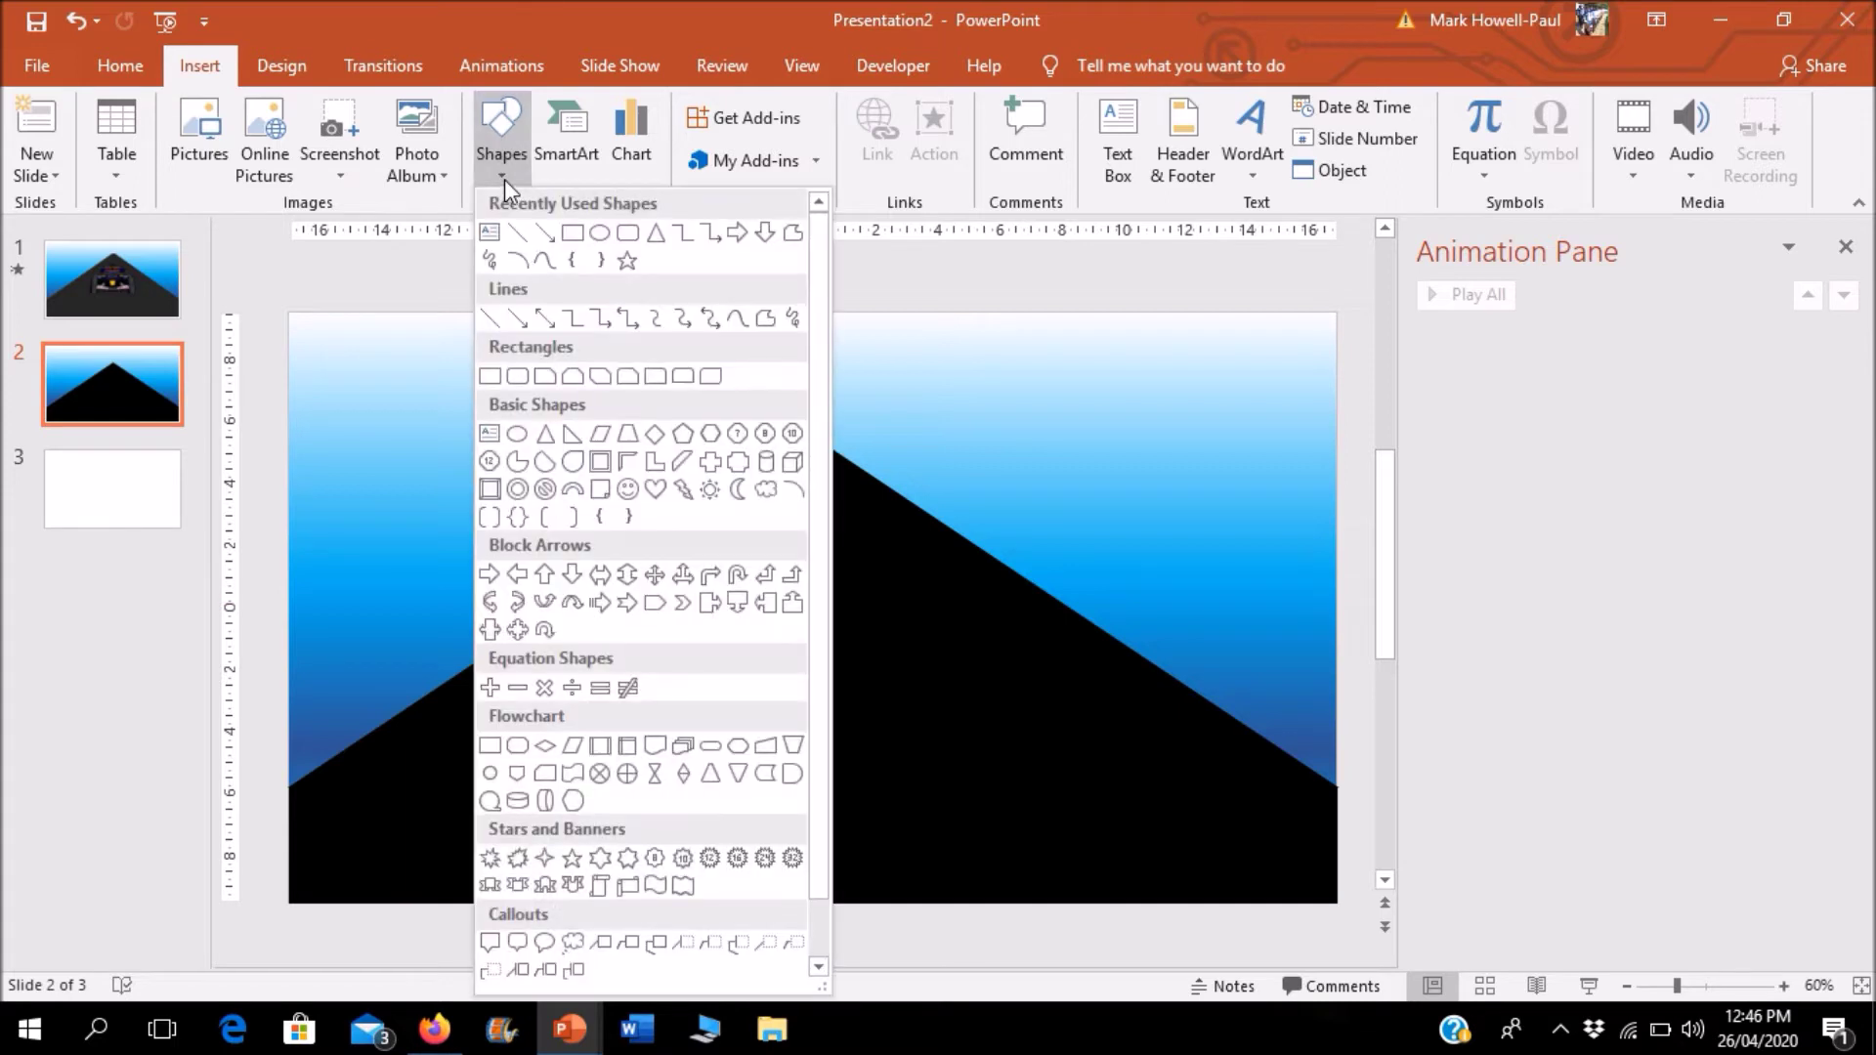
{"action": "left_click", "coordinate": [529, 232]}
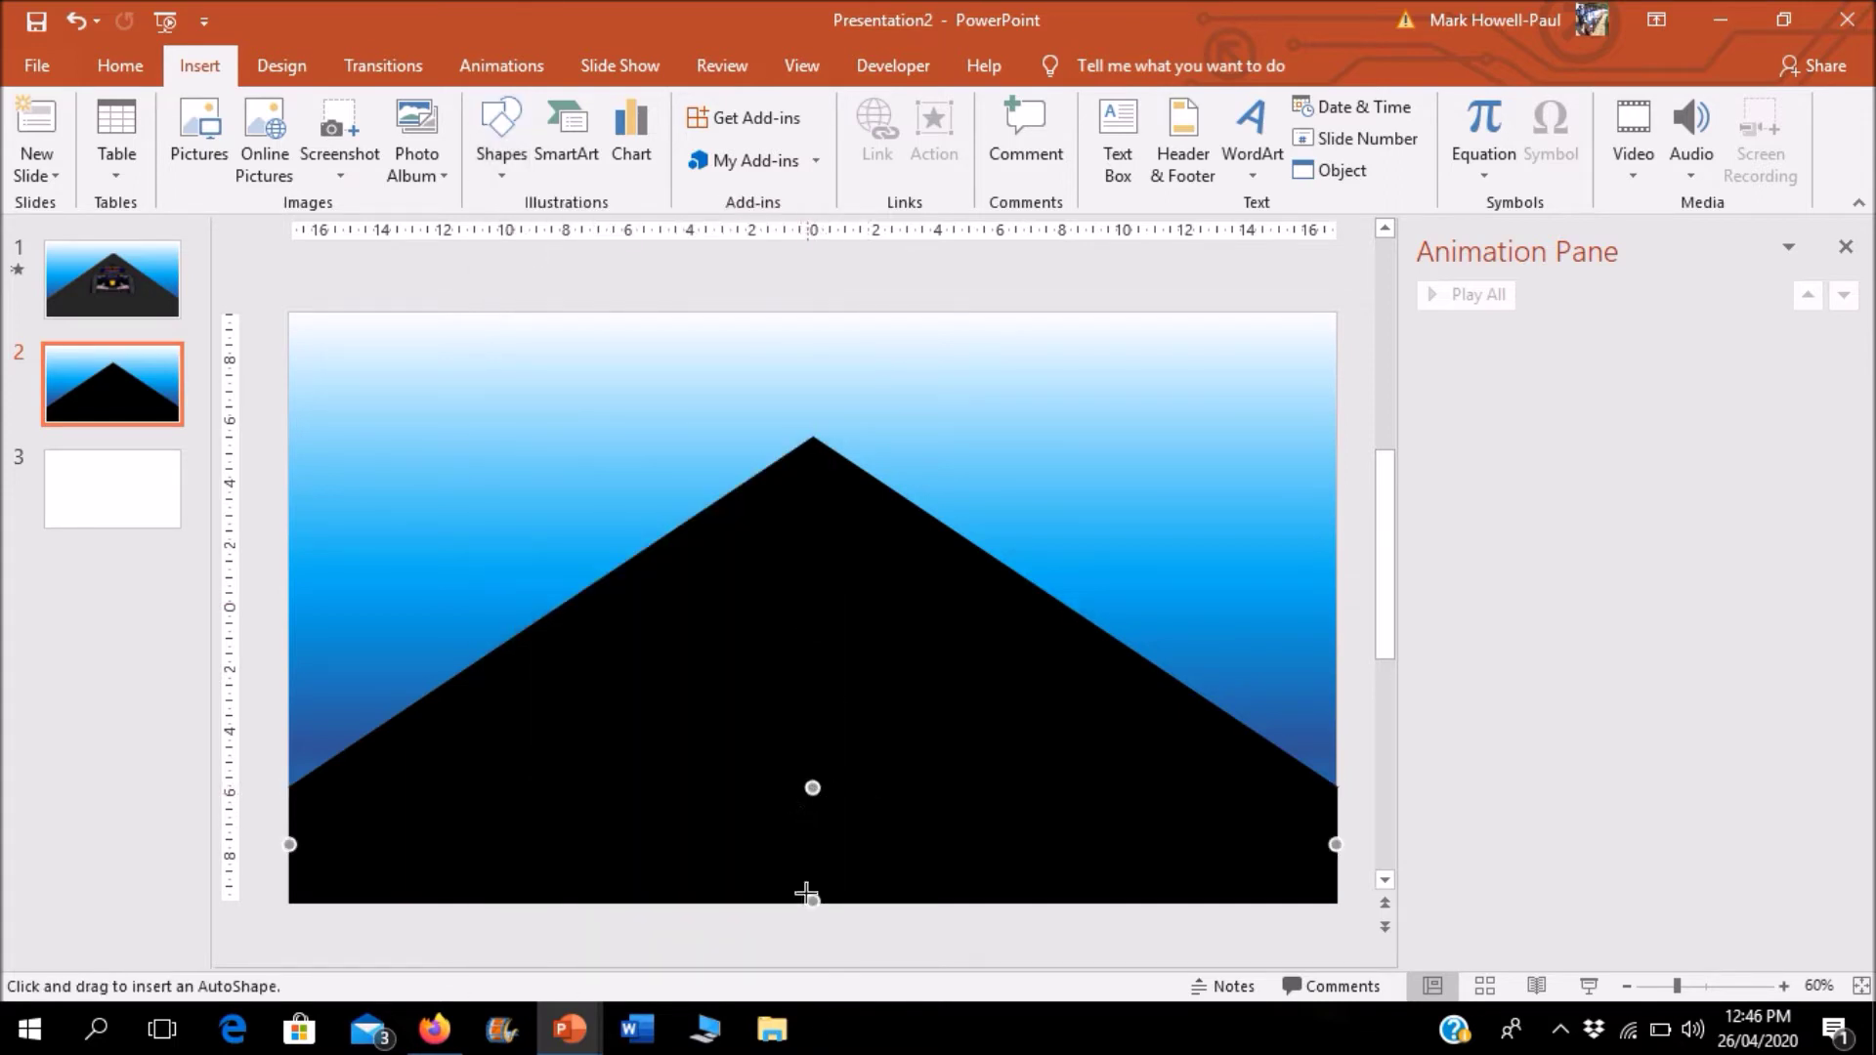
{"action": "mouse_move", "coordinate": [816, 816]}
{"action": "left_mouse_down"}
{"action": "mouse_move", "coordinate": [817, 670]}
{"action": "mouse_move", "coordinate": [818, 690]}
{"action": "left_mouse_up"}
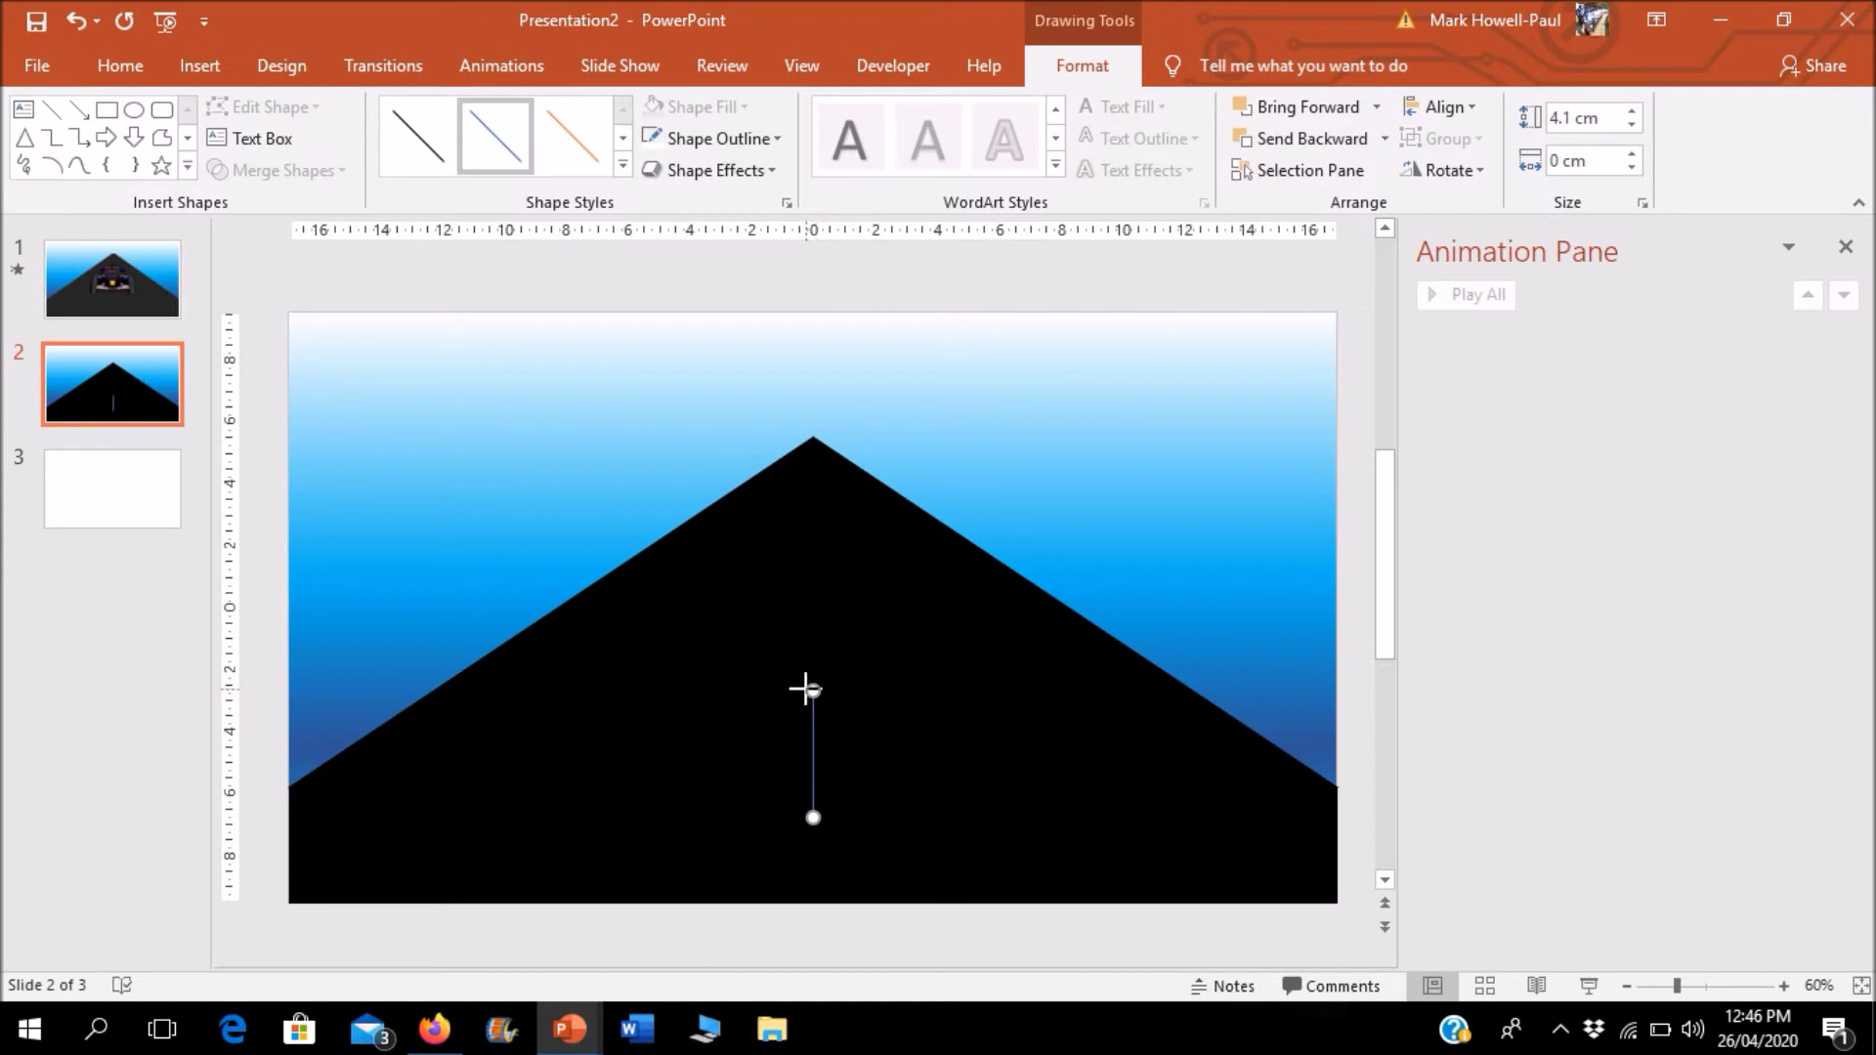
{"action": "left_click_drag", "start_coordinate": [816, 689], "coordinate": [814, 688]}
{"action": "left_click", "coordinate": [742, 148]}
{"action": "left_click", "coordinate": [651, 201]}
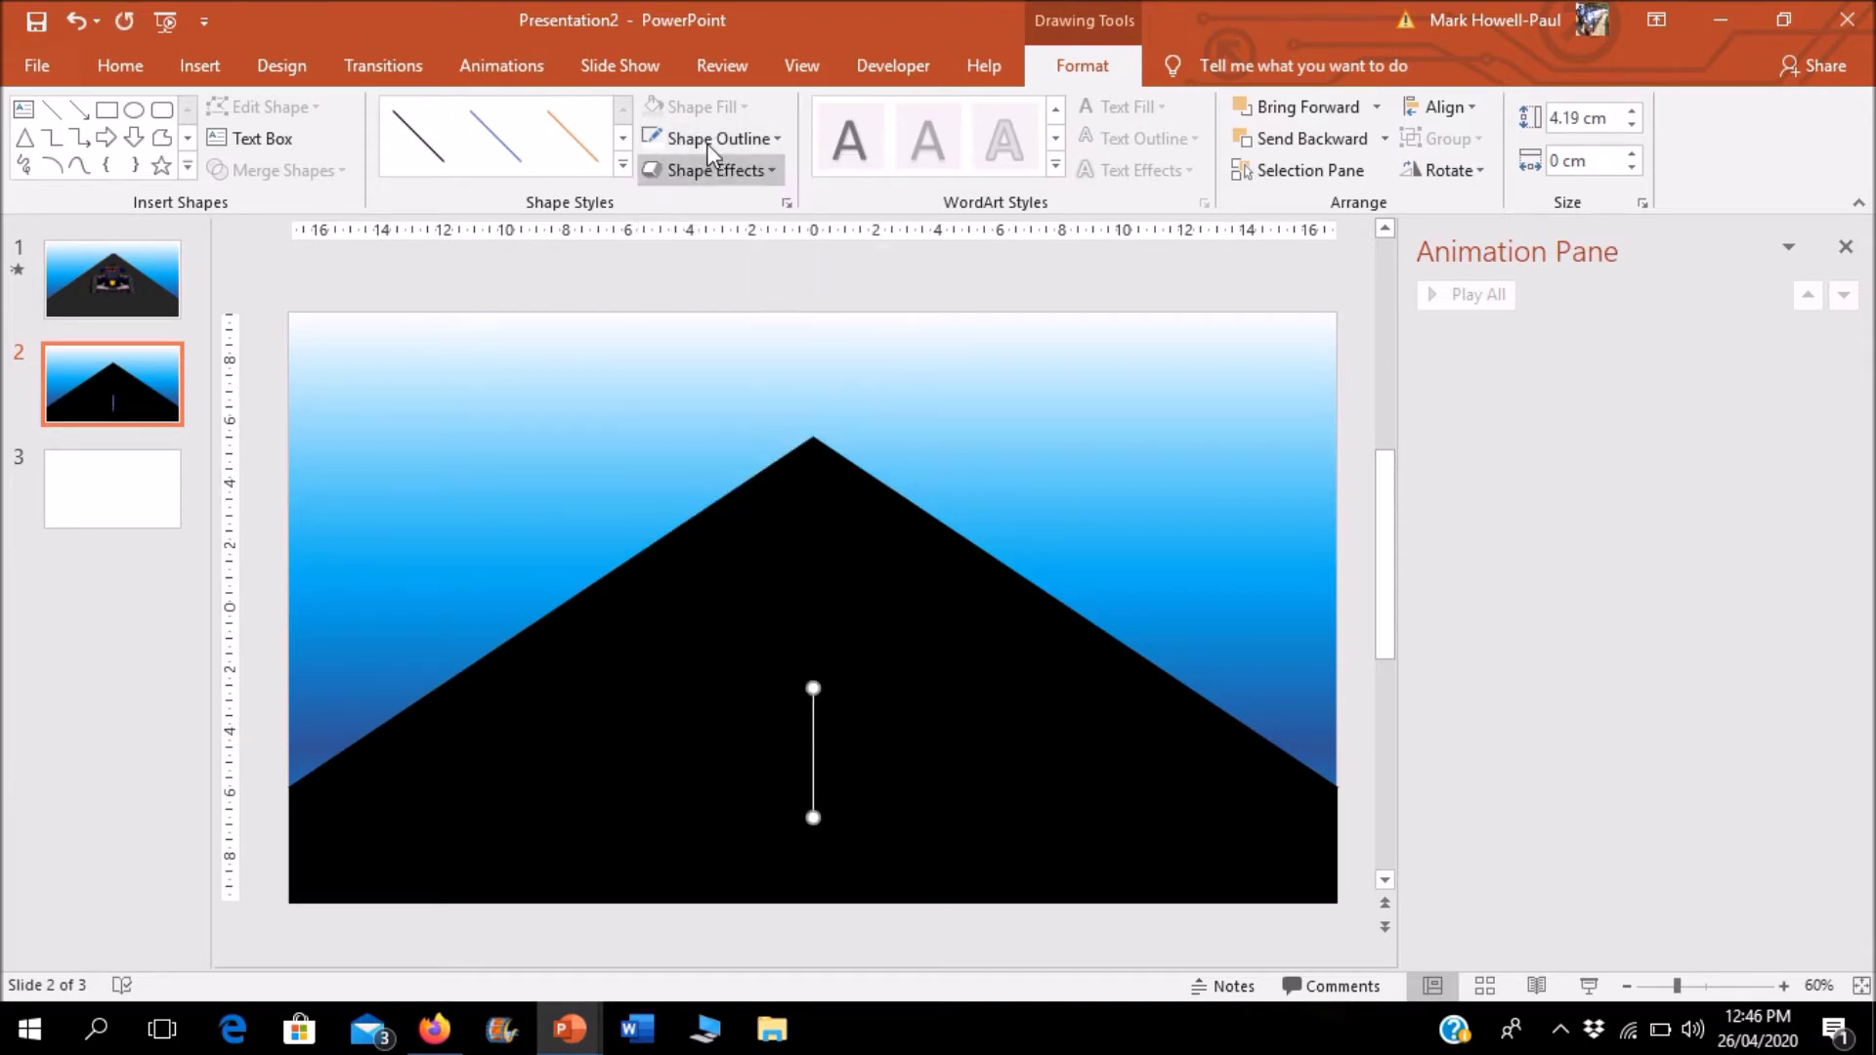
Step: Thicken the lane line's outline to 9.5 pt in the Format Shape pane
{"action": "left_click", "coordinate": [711, 137]}
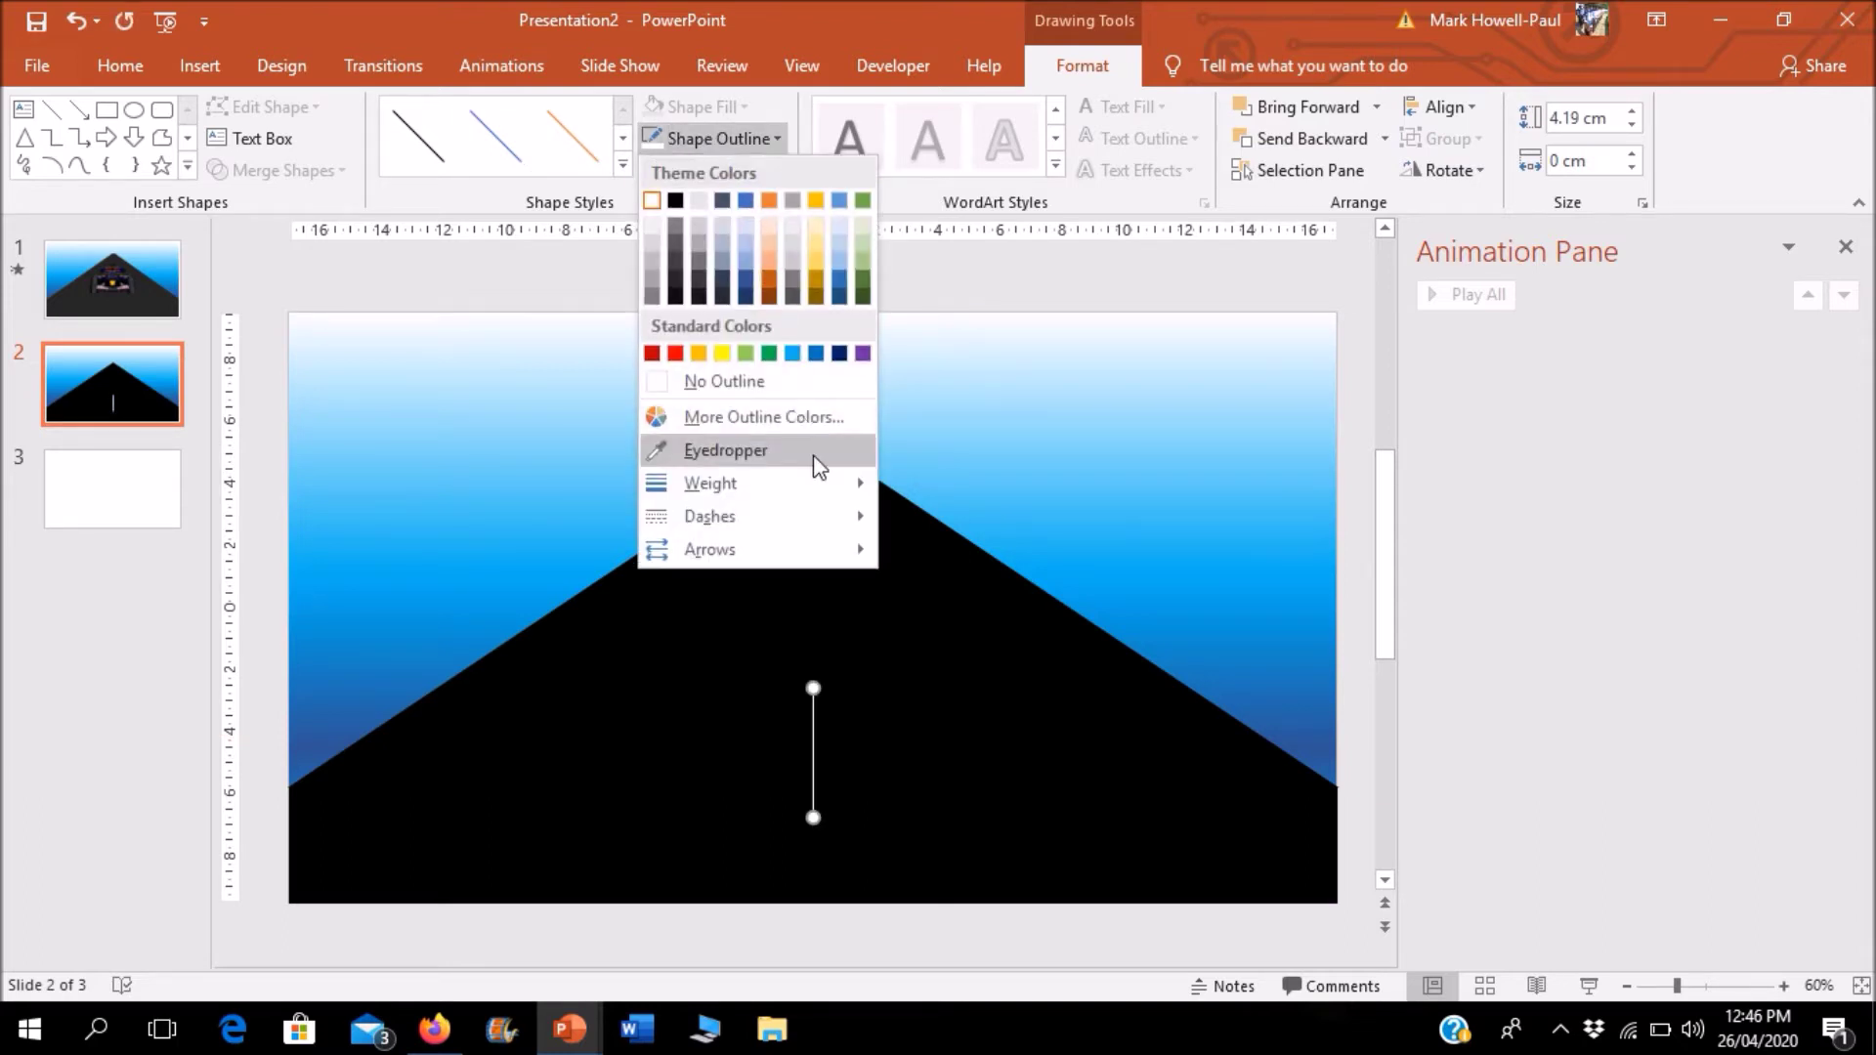
{"action": "mouse_move", "coordinate": [826, 483]}
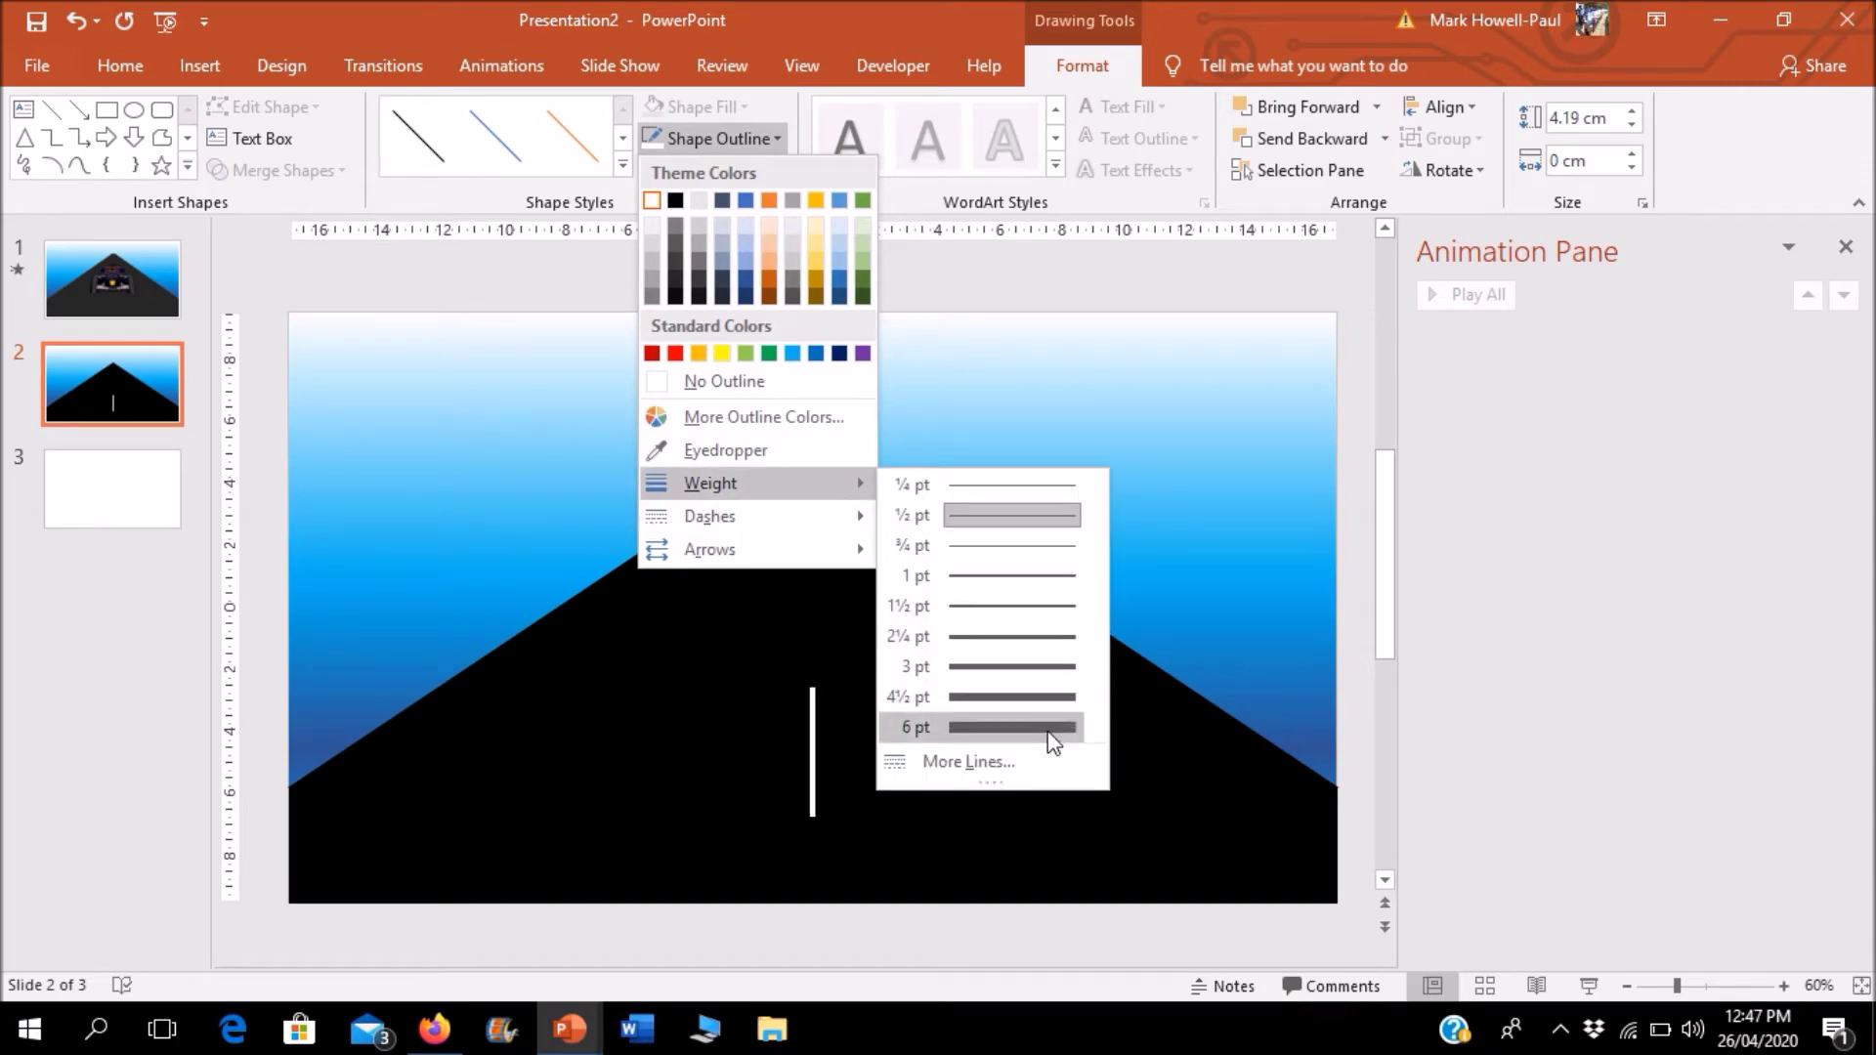
{"action": "left_click", "coordinate": [1031, 770]}
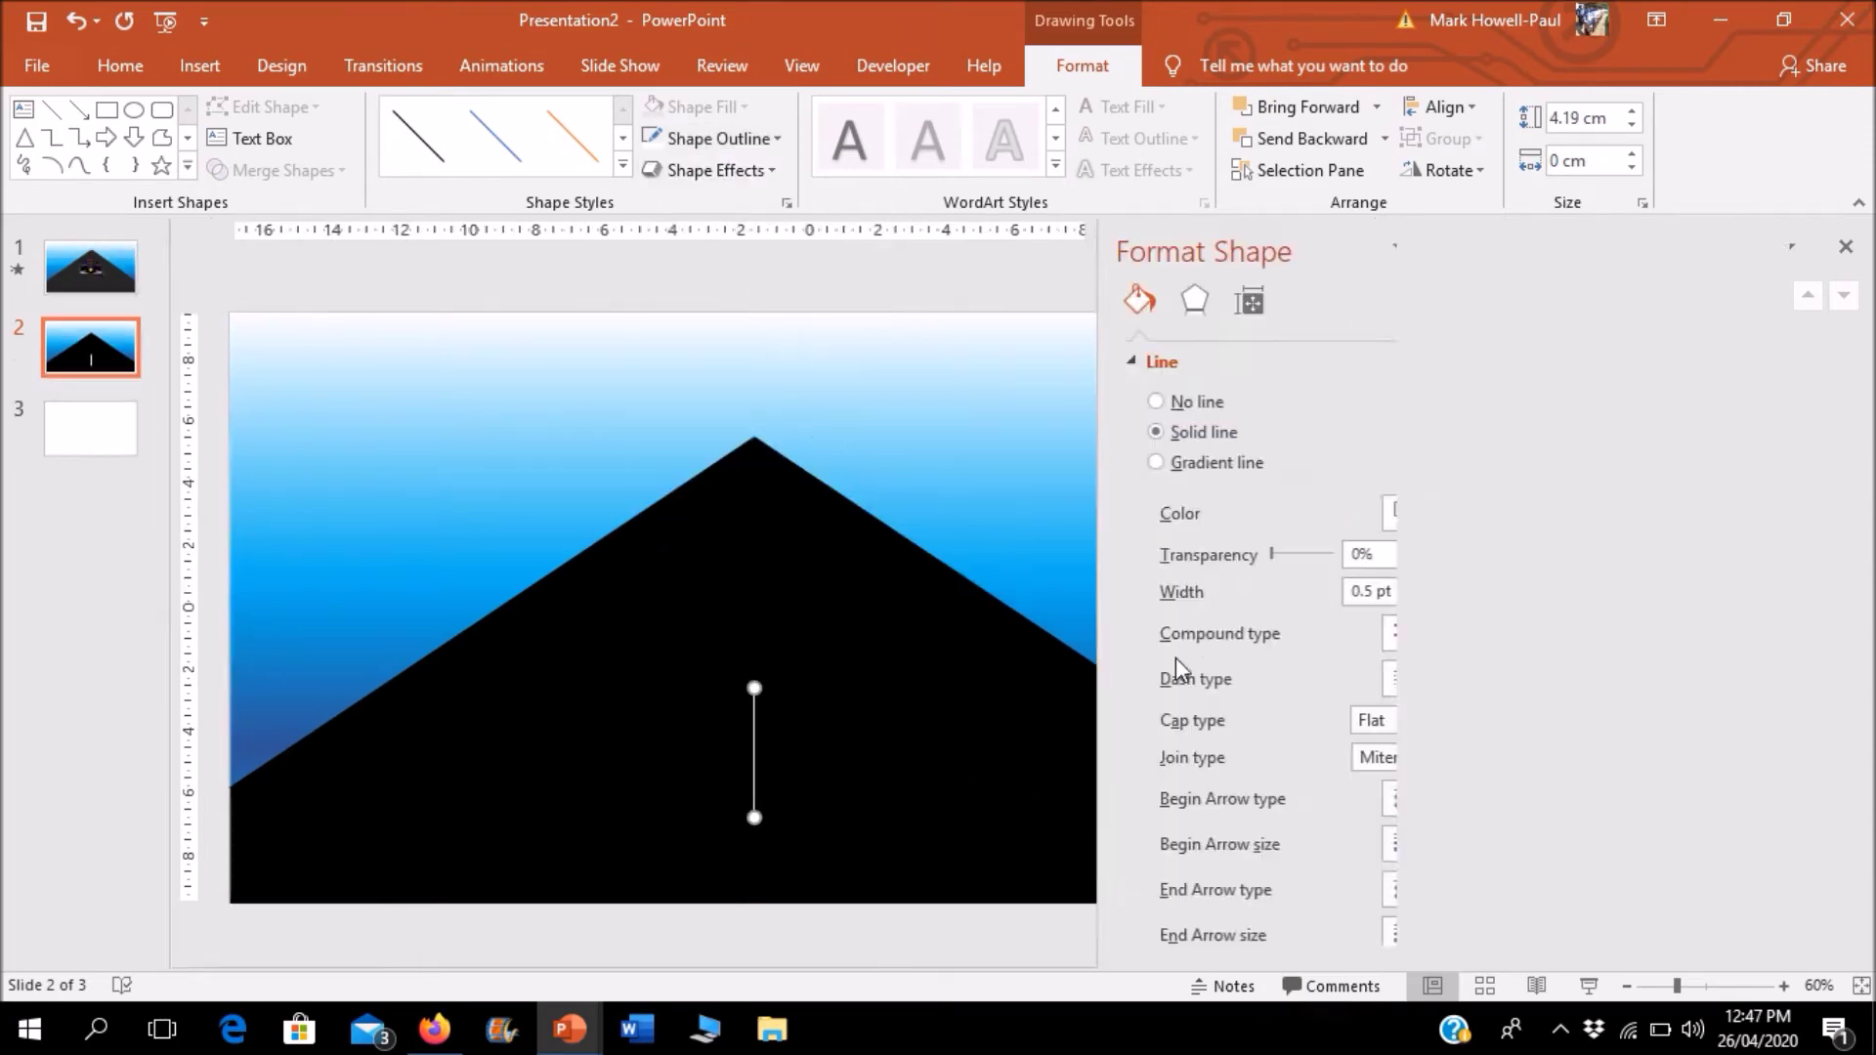
{"action": "left_click", "coordinate": [1338, 585]}
{"action": "left_click", "coordinate": [1337, 585]}
{"action": "left_click", "coordinate": [1337, 585]}
{"action": "left_click", "coordinate": [1337, 585]}
{"action": "left_click", "coordinate": [1337, 585]}
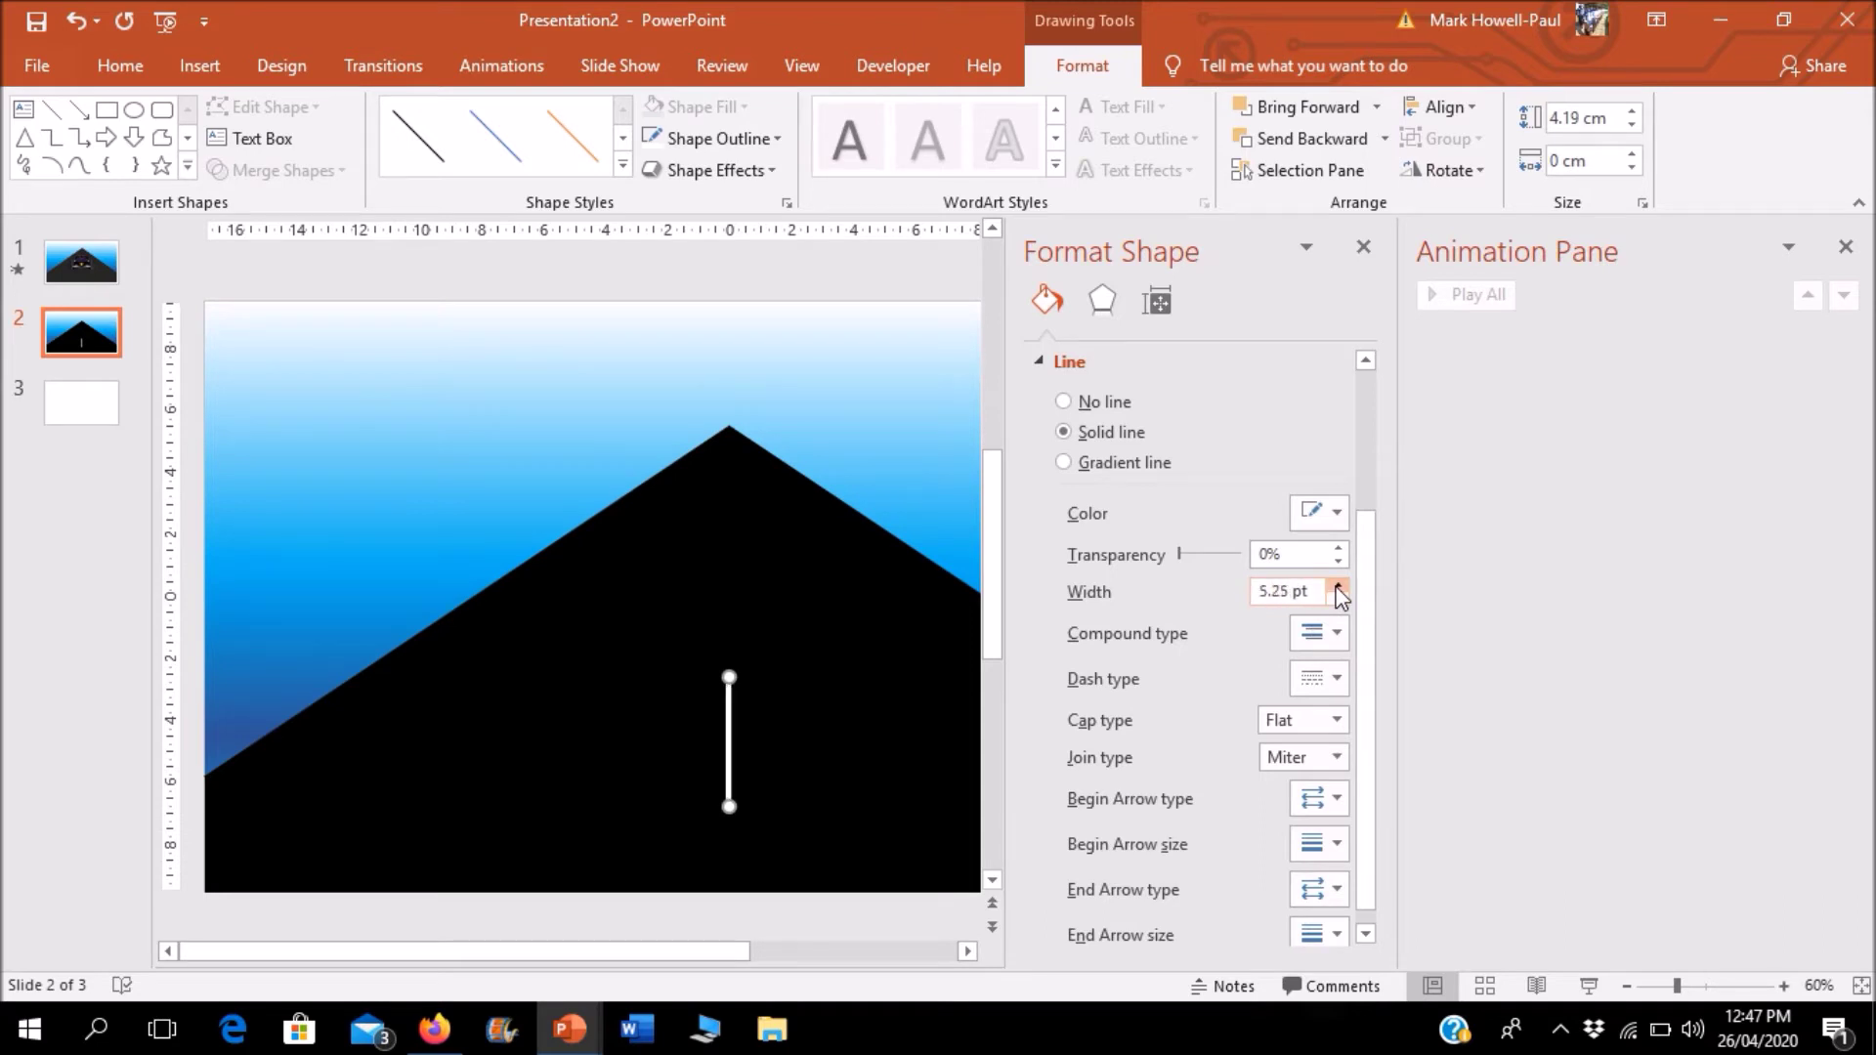
{"action": "left_click", "coordinate": [1338, 585]}
{"action": "left_click", "coordinate": [1338, 586]}
{"action": "left_click", "coordinate": [1337, 585]}
{"action": "left_click", "coordinate": [1338, 585]}
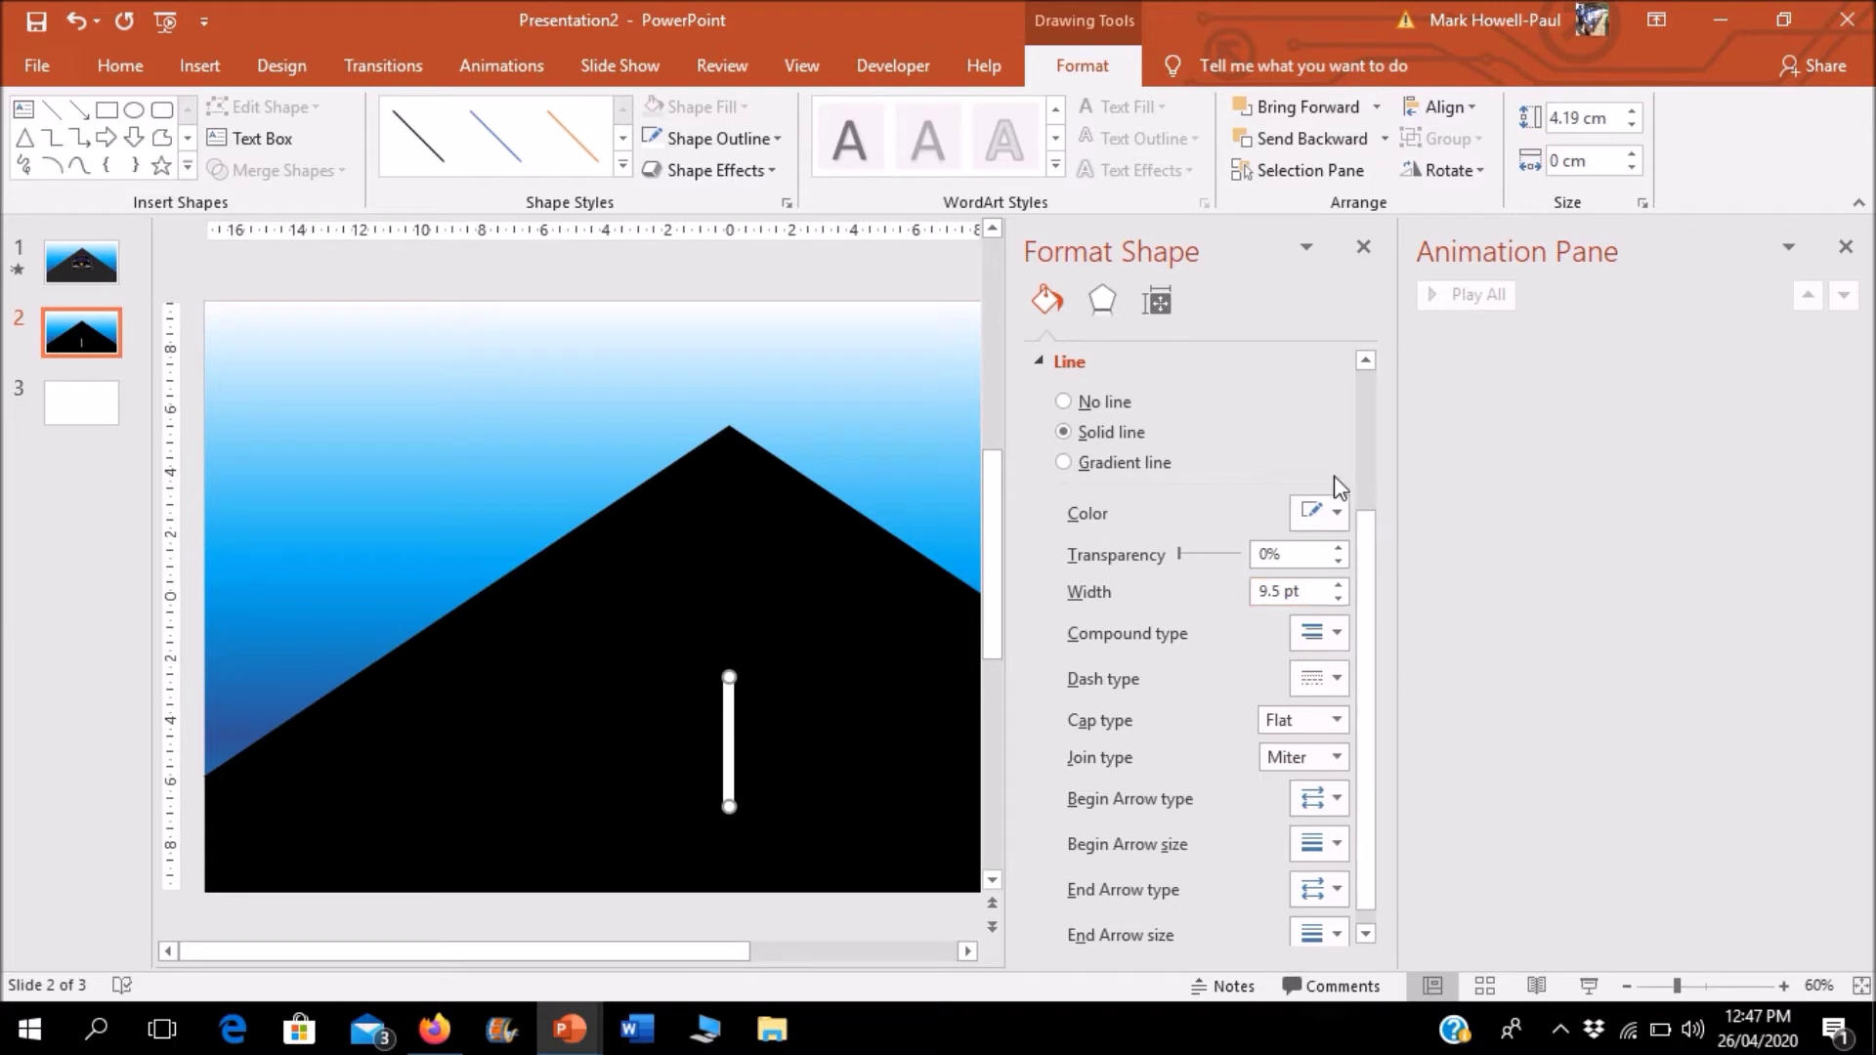
{"action": "left_click", "coordinate": [1368, 250]}
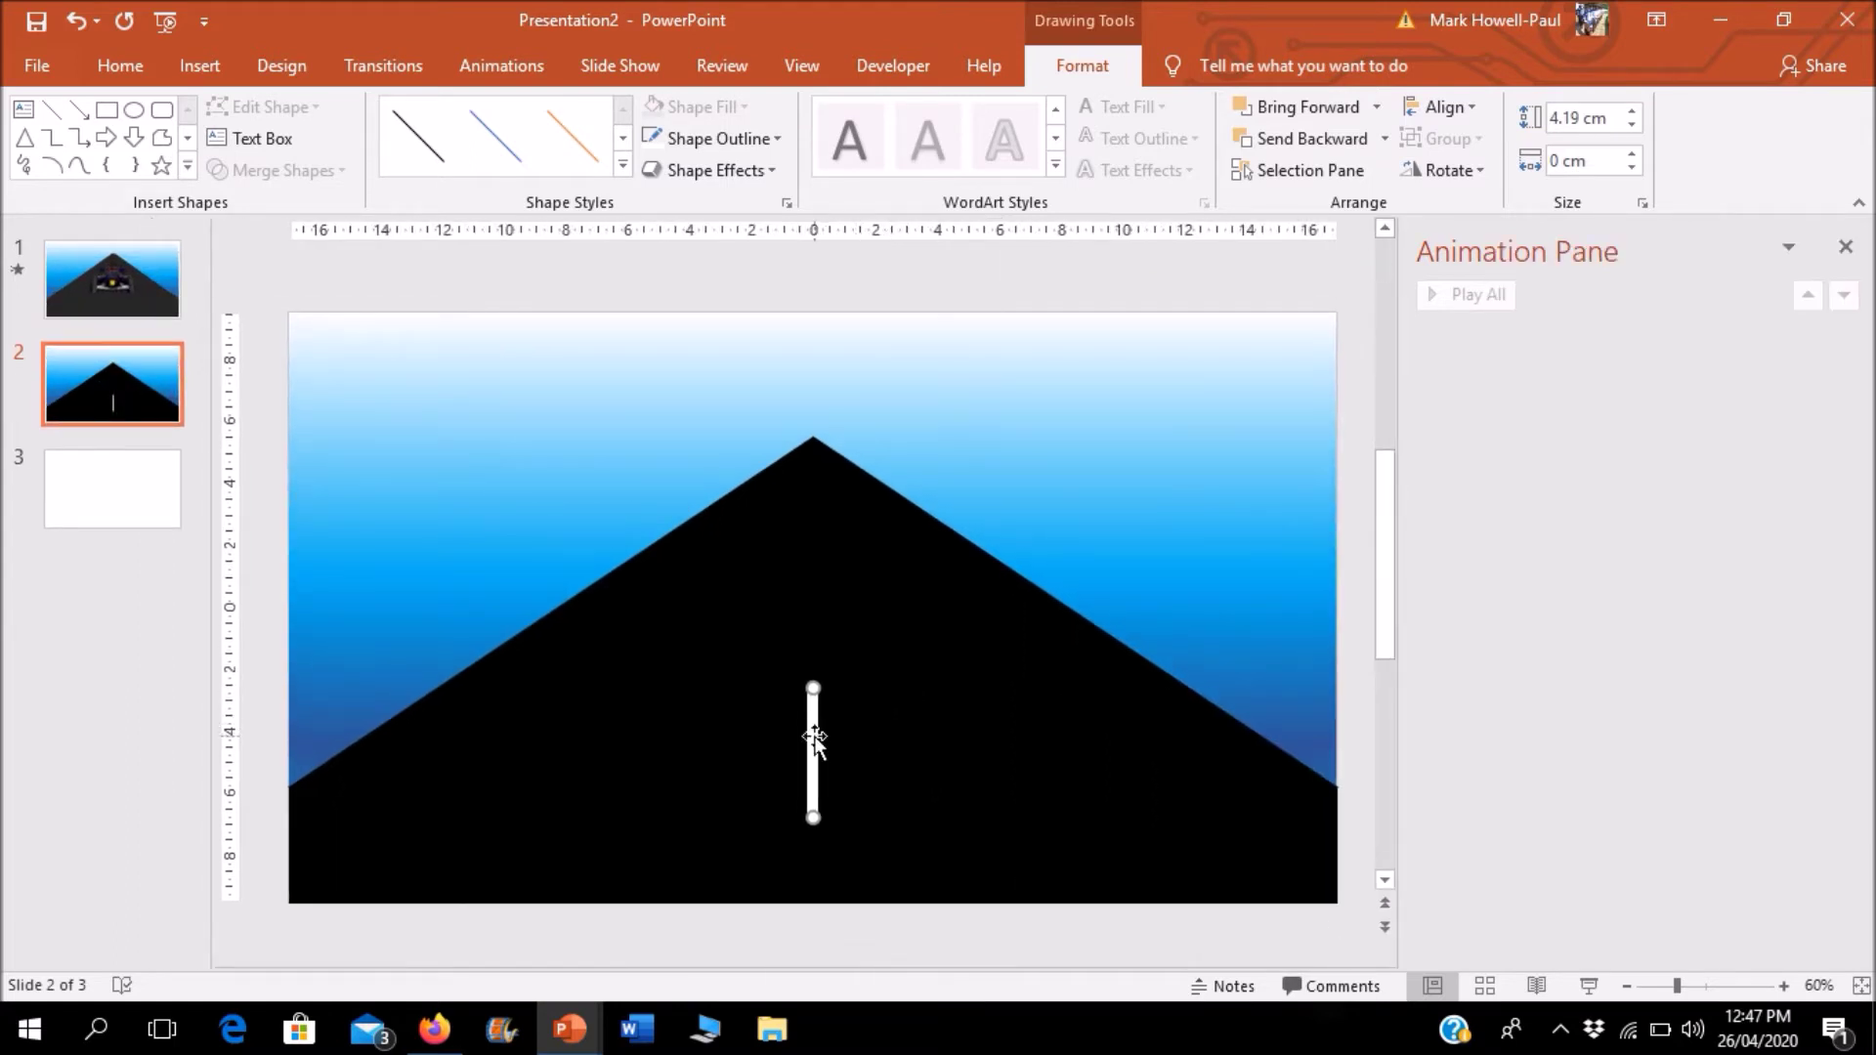
{"action": "left_click", "coordinate": [500, 83]}
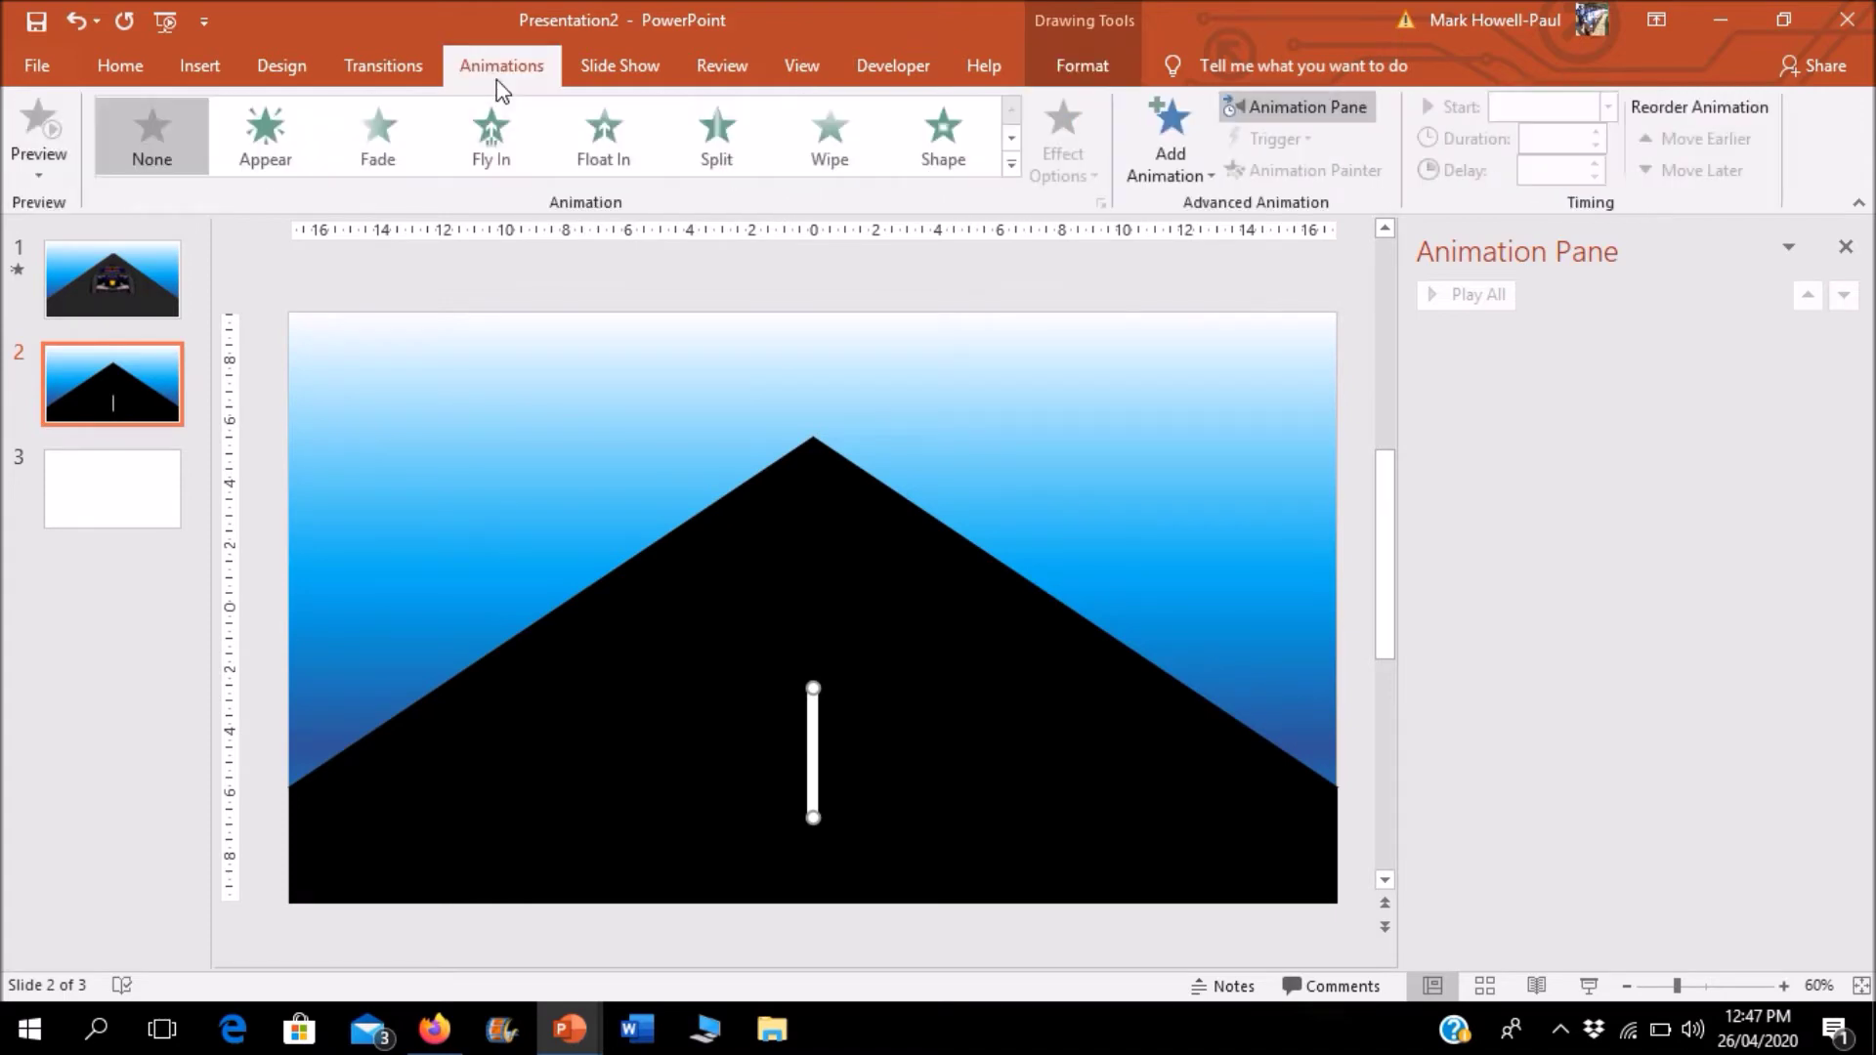
Step: Give the lane line a Fly Out exit animation heading To Top
{"action": "left_click", "coordinate": [1010, 168]}
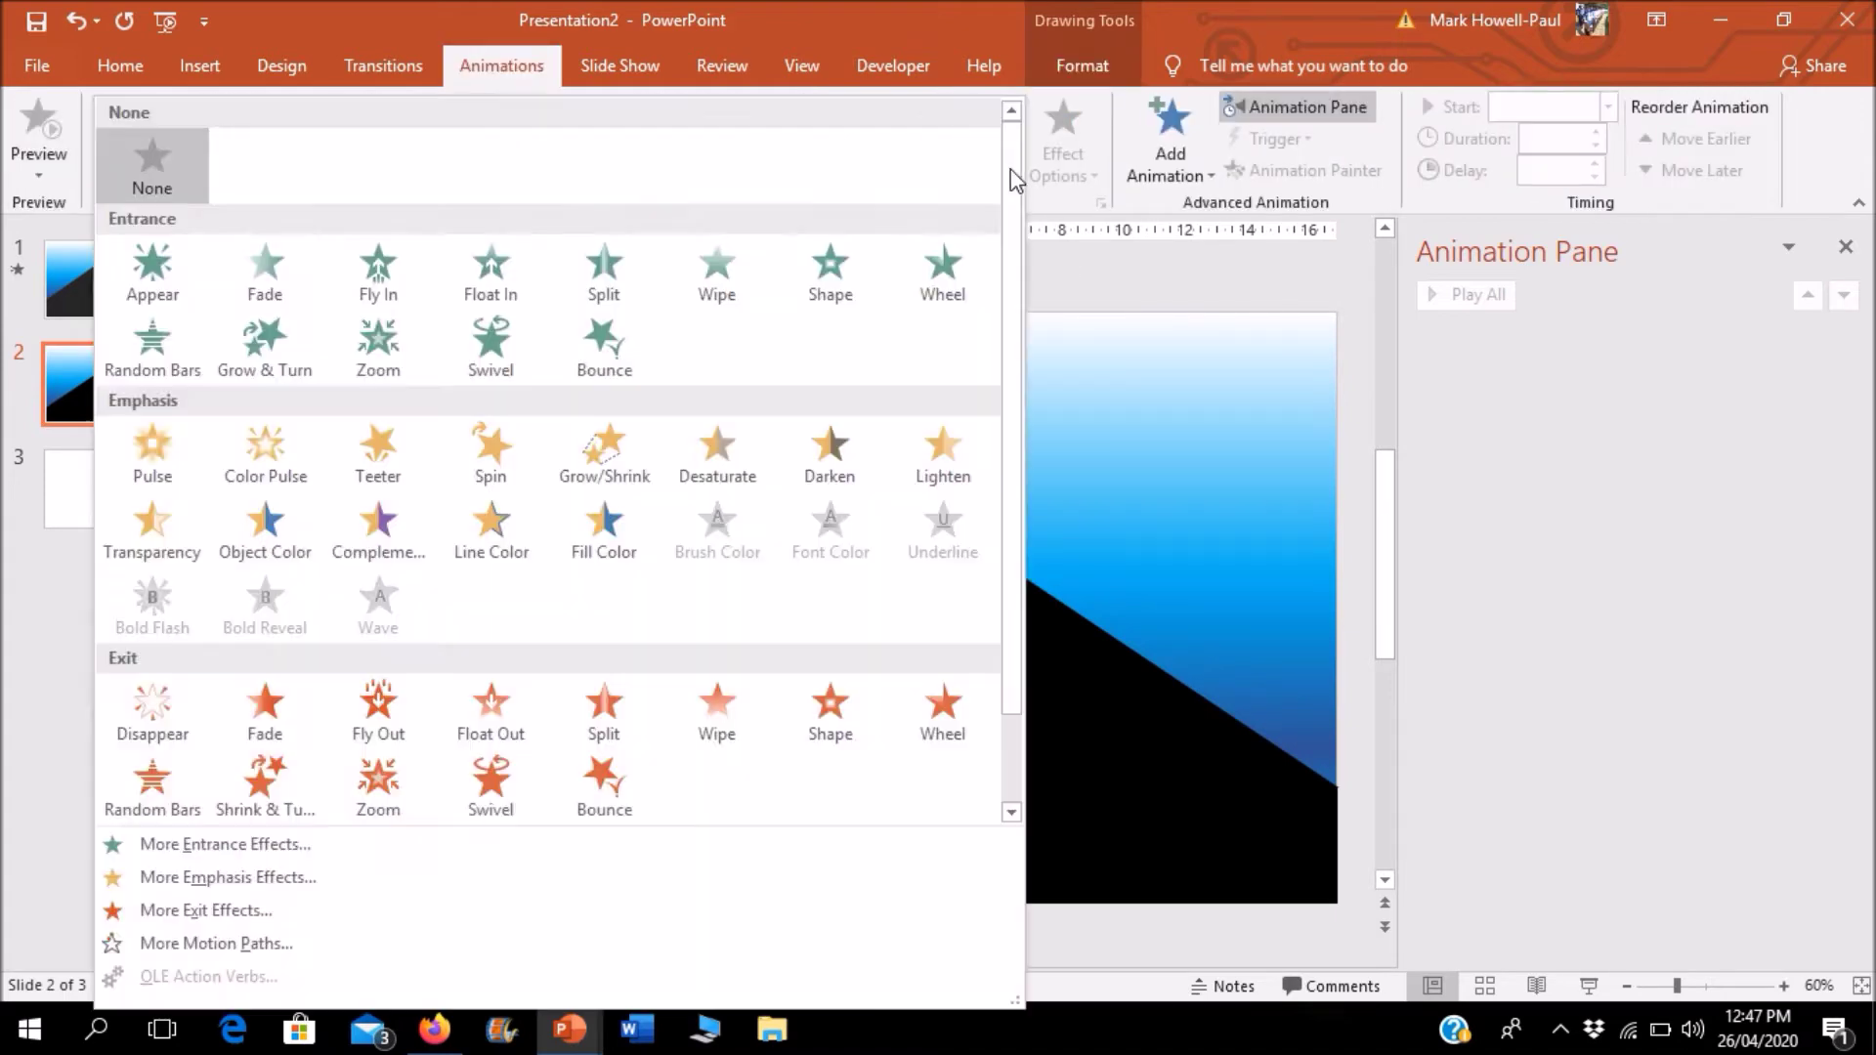
{"action": "scroll", "coordinate": [1011, 195], "scroll_direction": "down", "scroll_amount": 2}
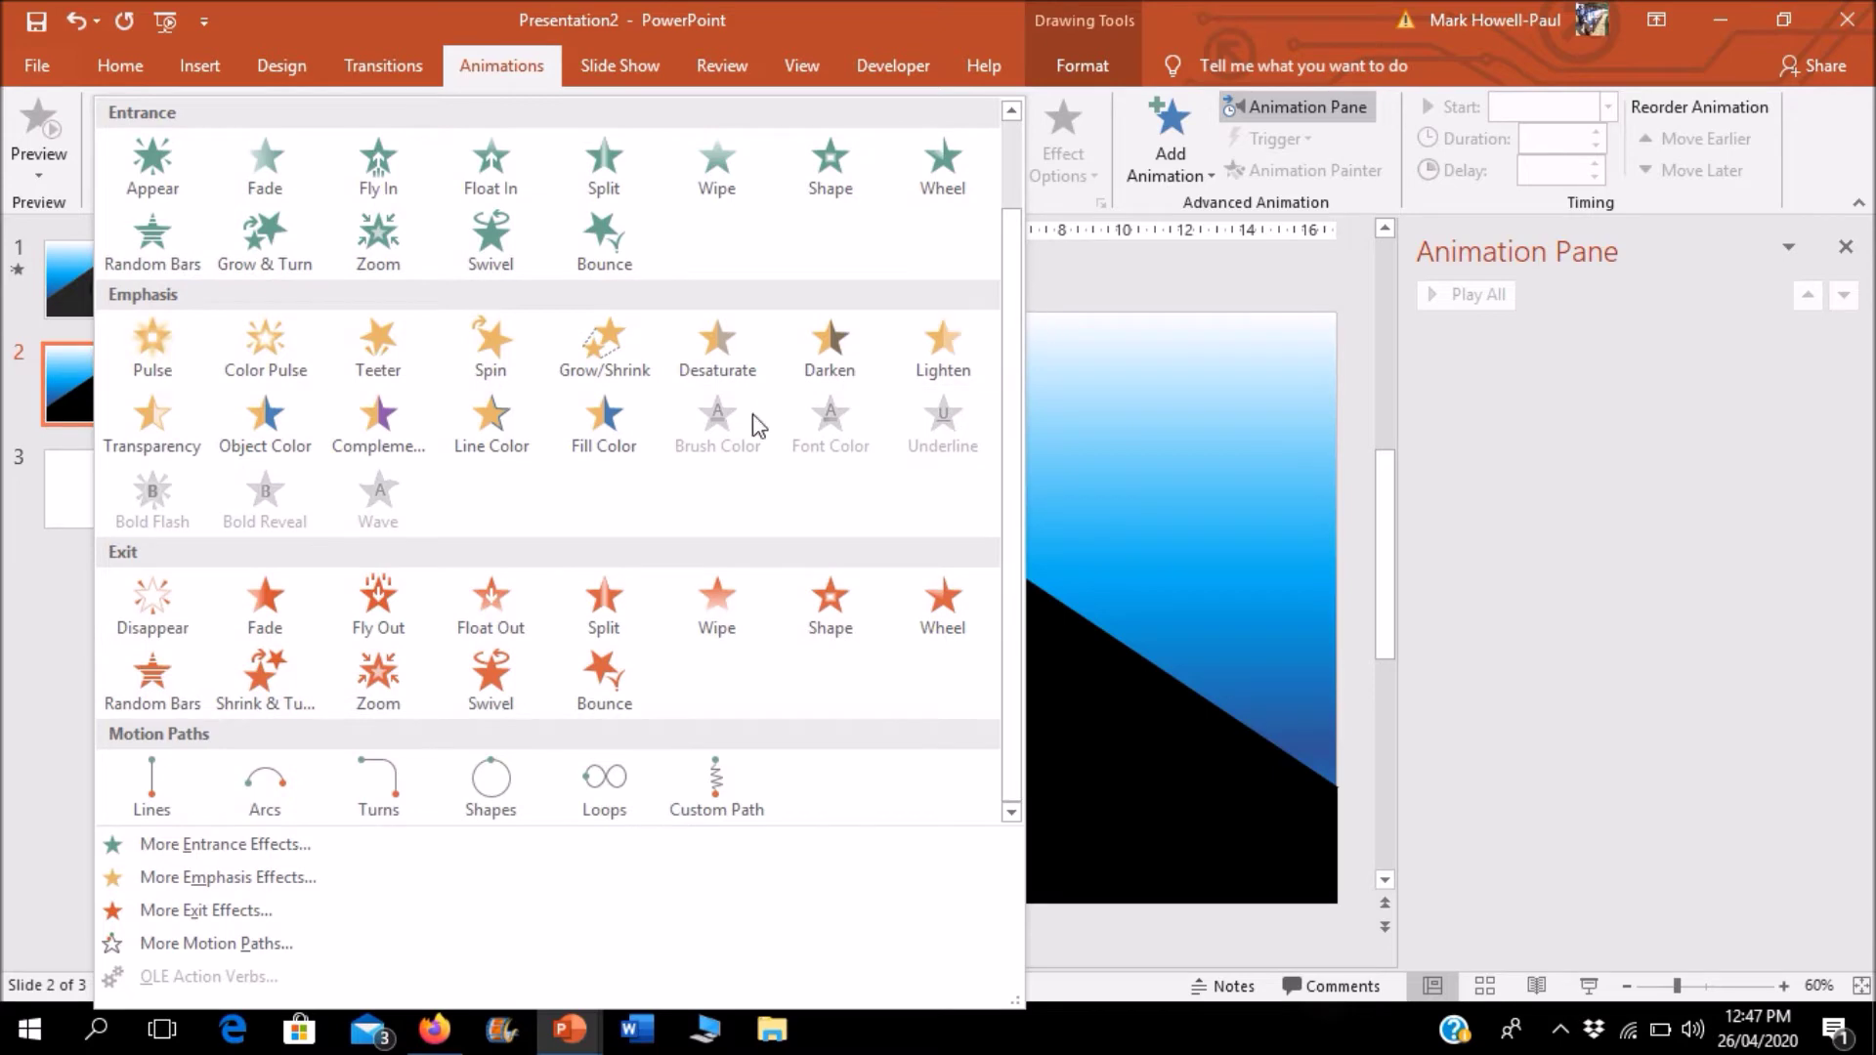
{"action": "left_click", "coordinate": [378, 603]}
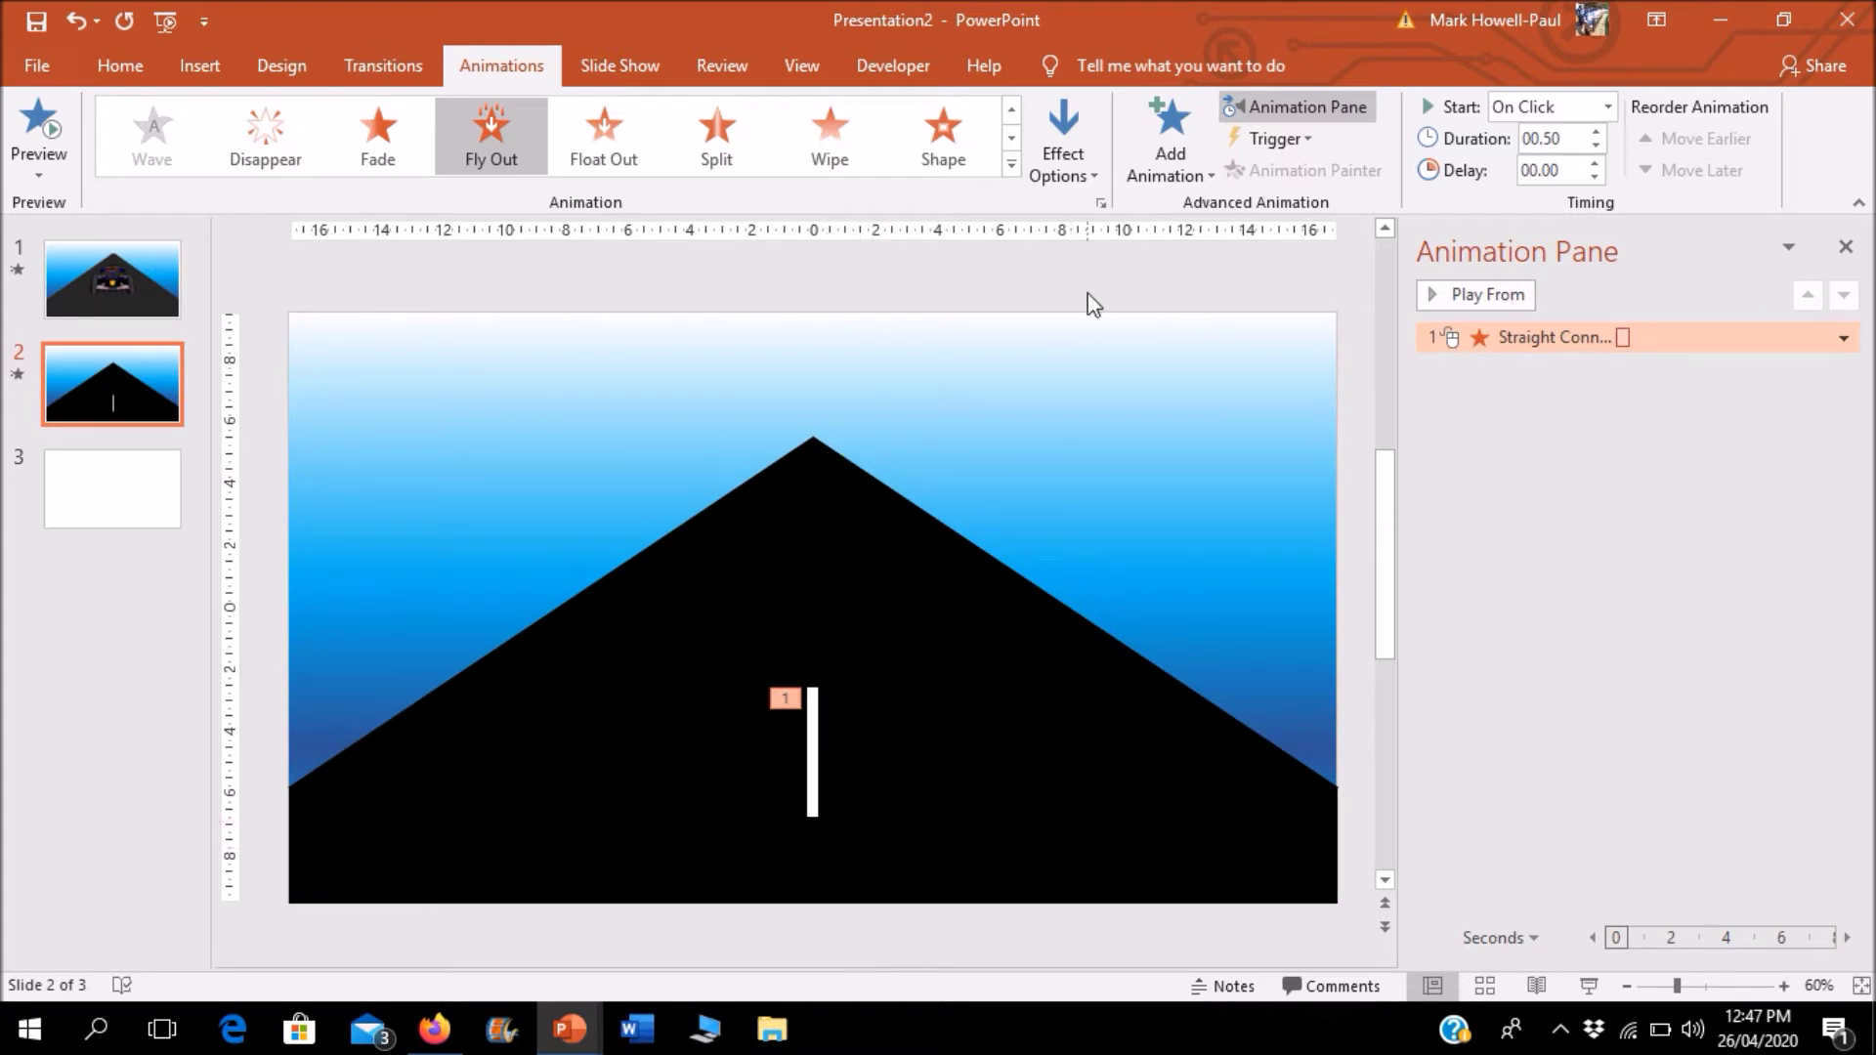
{"action": "left_click", "coordinate": [1065, 158]}
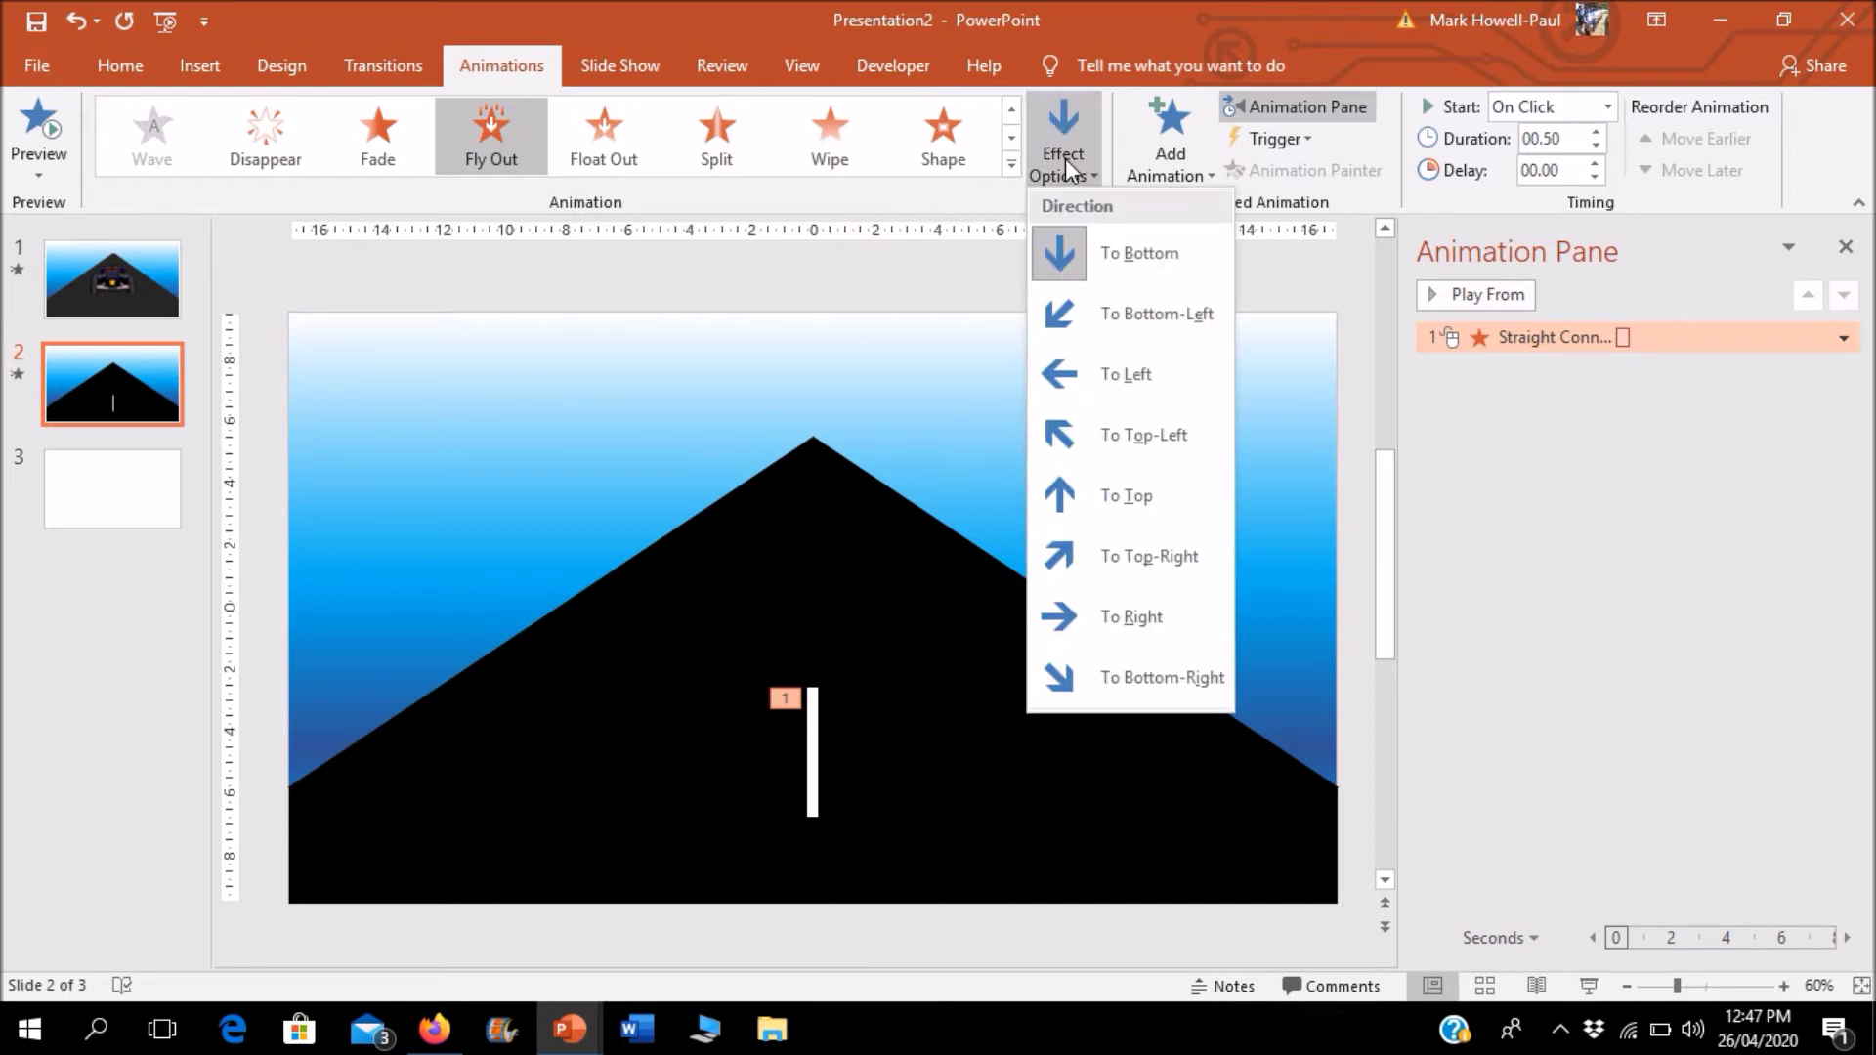
{"action": "left_click", "coordinate": [1120, 488]}
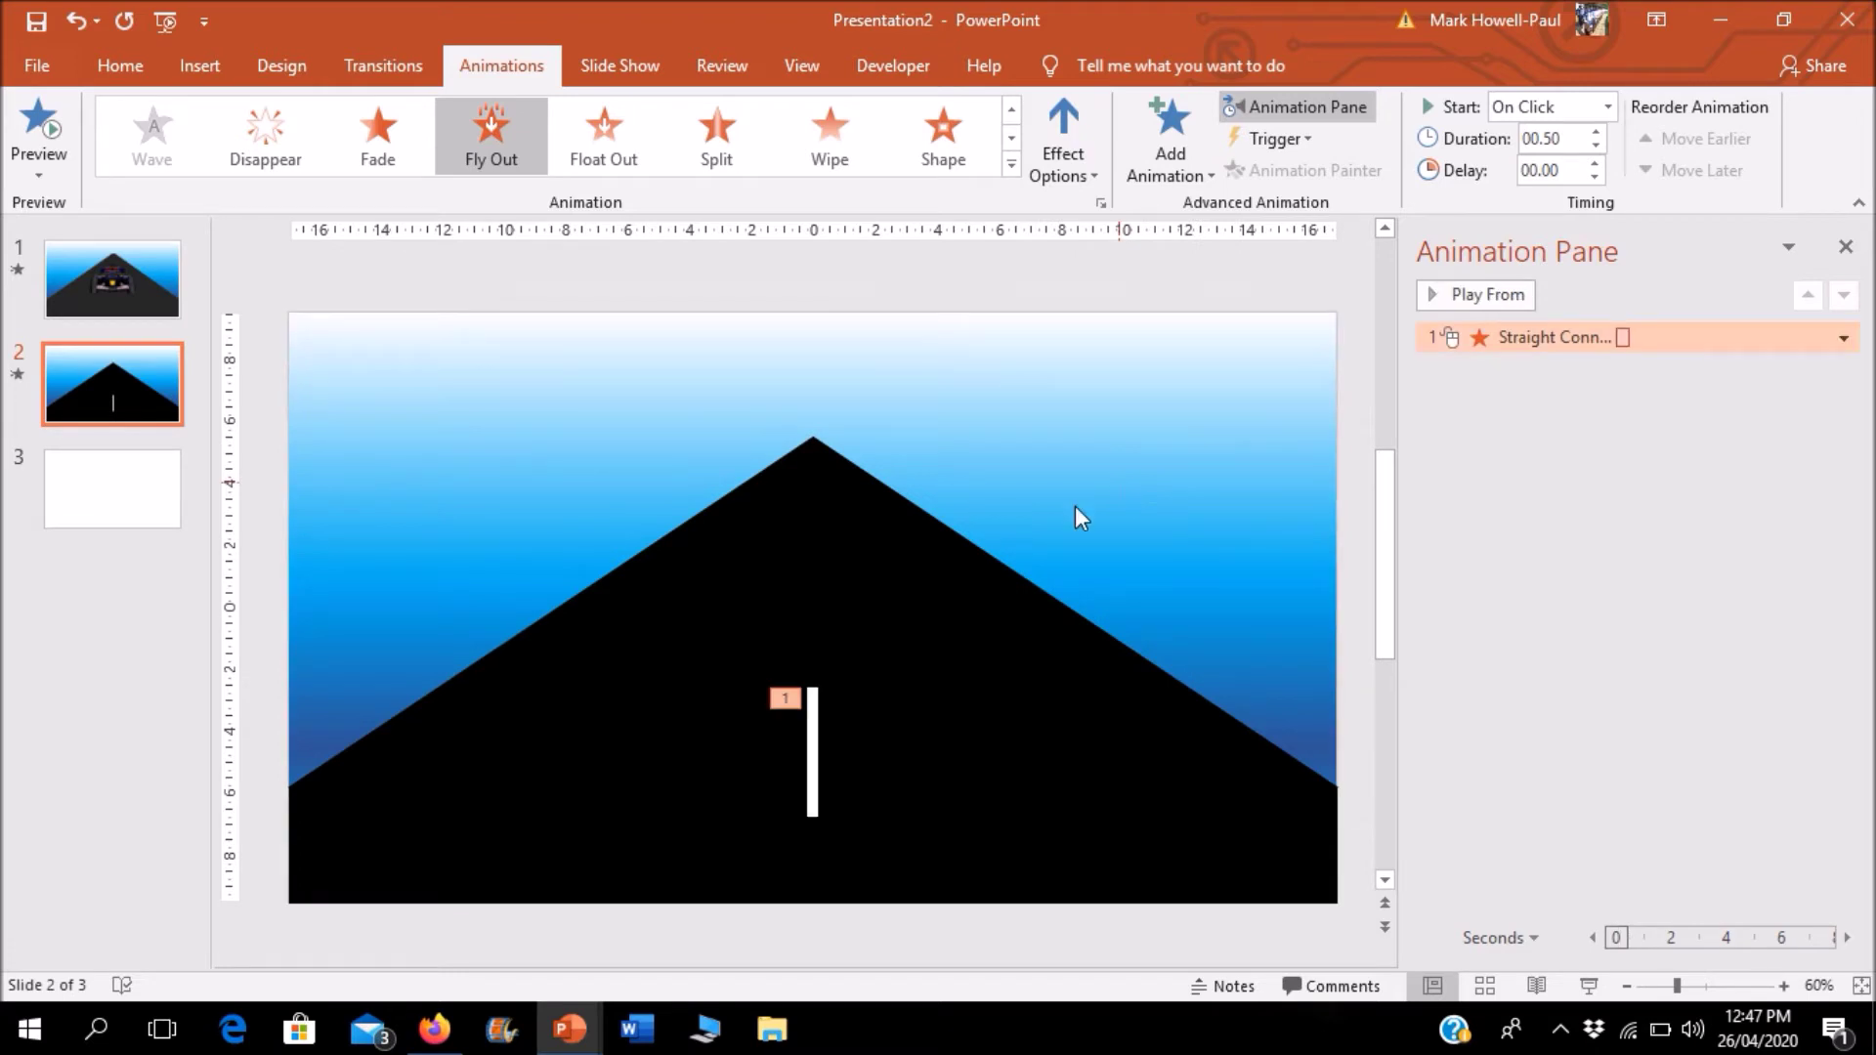
Step: Move the lane line down so it starts just below the slide's bottom edge
{"action": "double_click", "coordinate": [813, 757]}
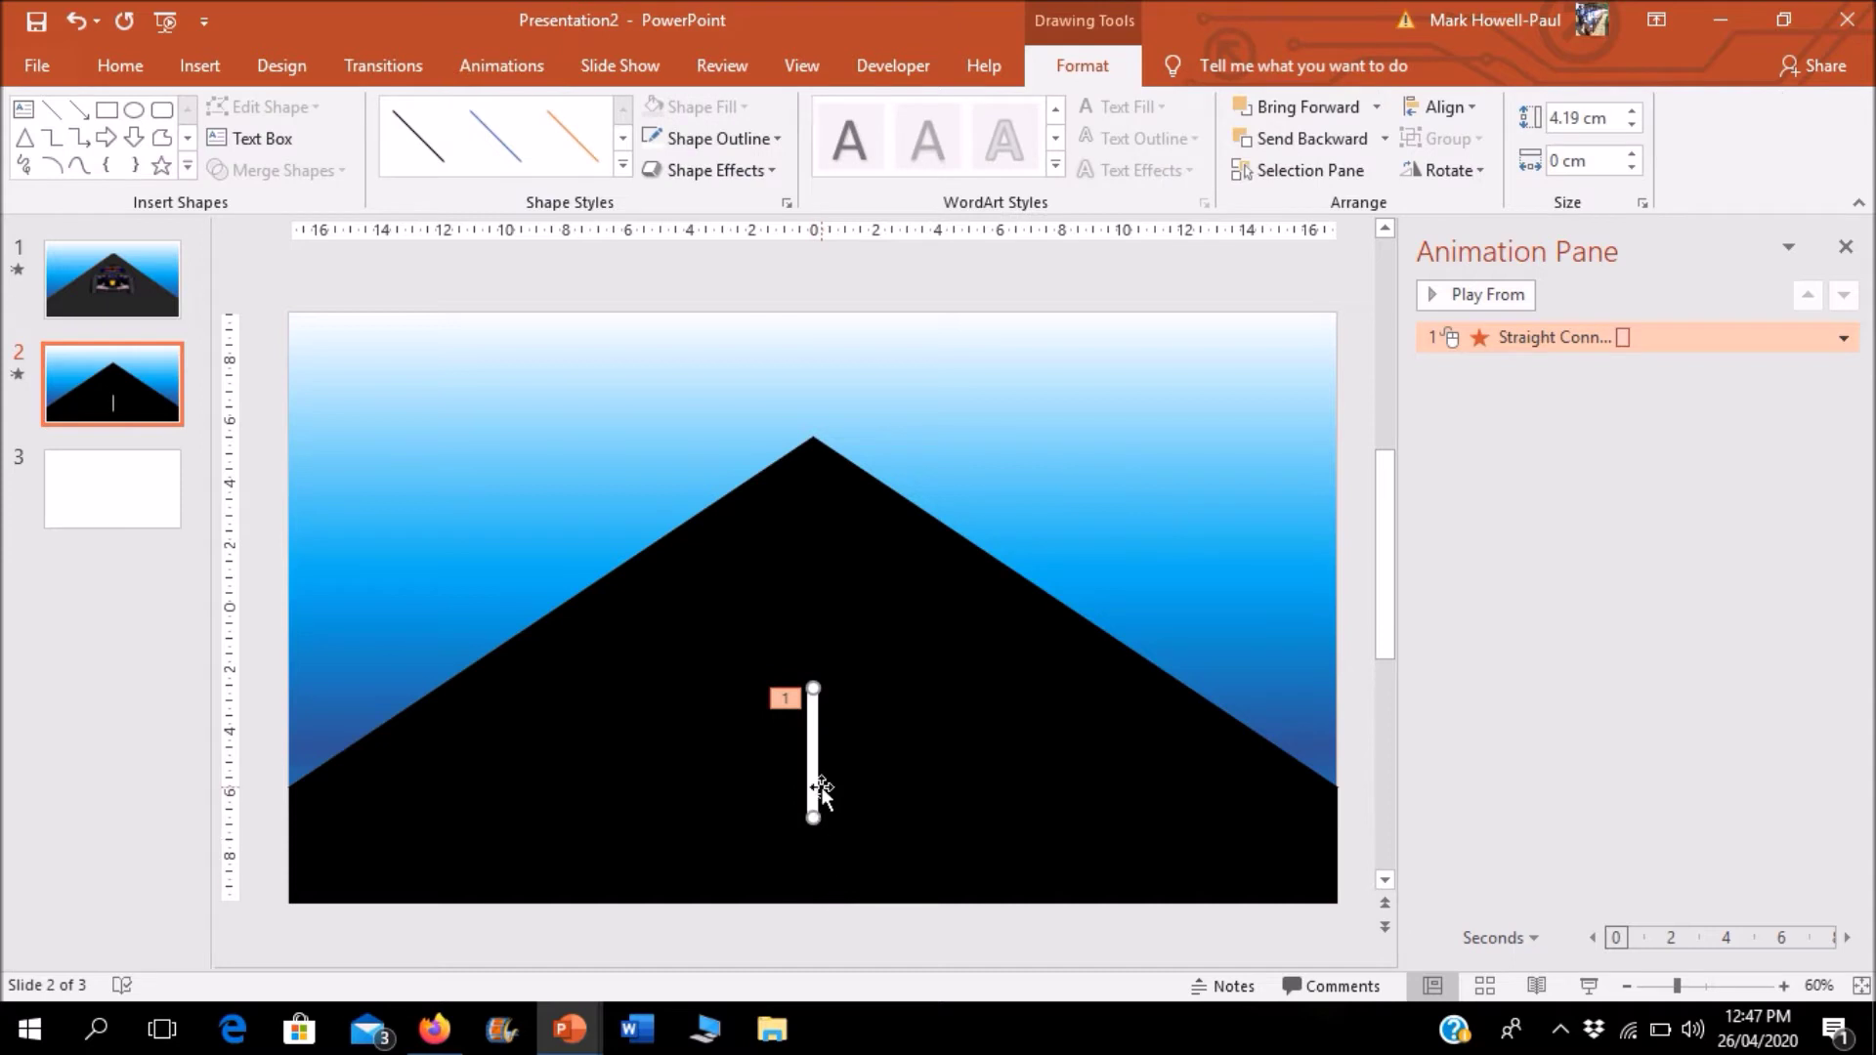
{"action": "left_click_drag", "start_coordinate": [813, 788], "coordinate": [801, 1004]}
{"action": "left_click_drag", "start_coordinate": [813, 780], "coordinate": [811, 947]}
{"action": "left_click", "coordinate": [619, 66]}
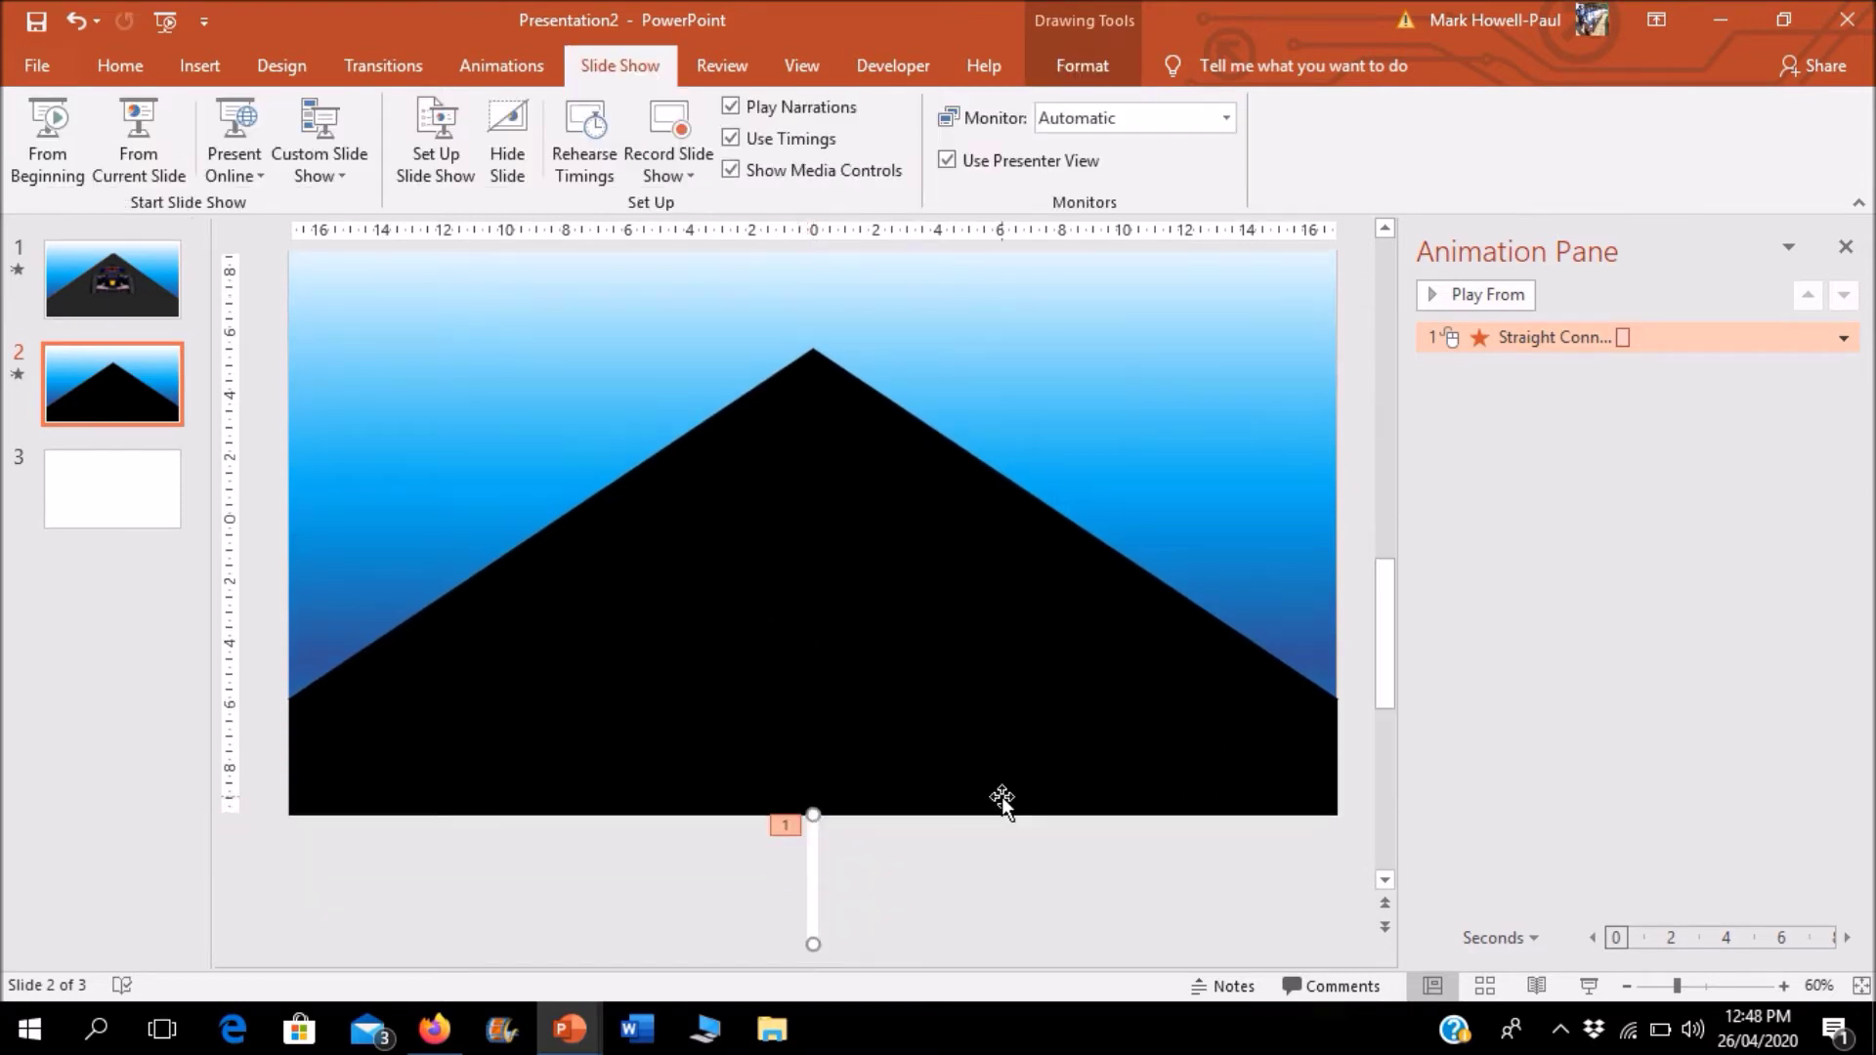
{"action": "double_click", "coordinate": [1579, 336]}
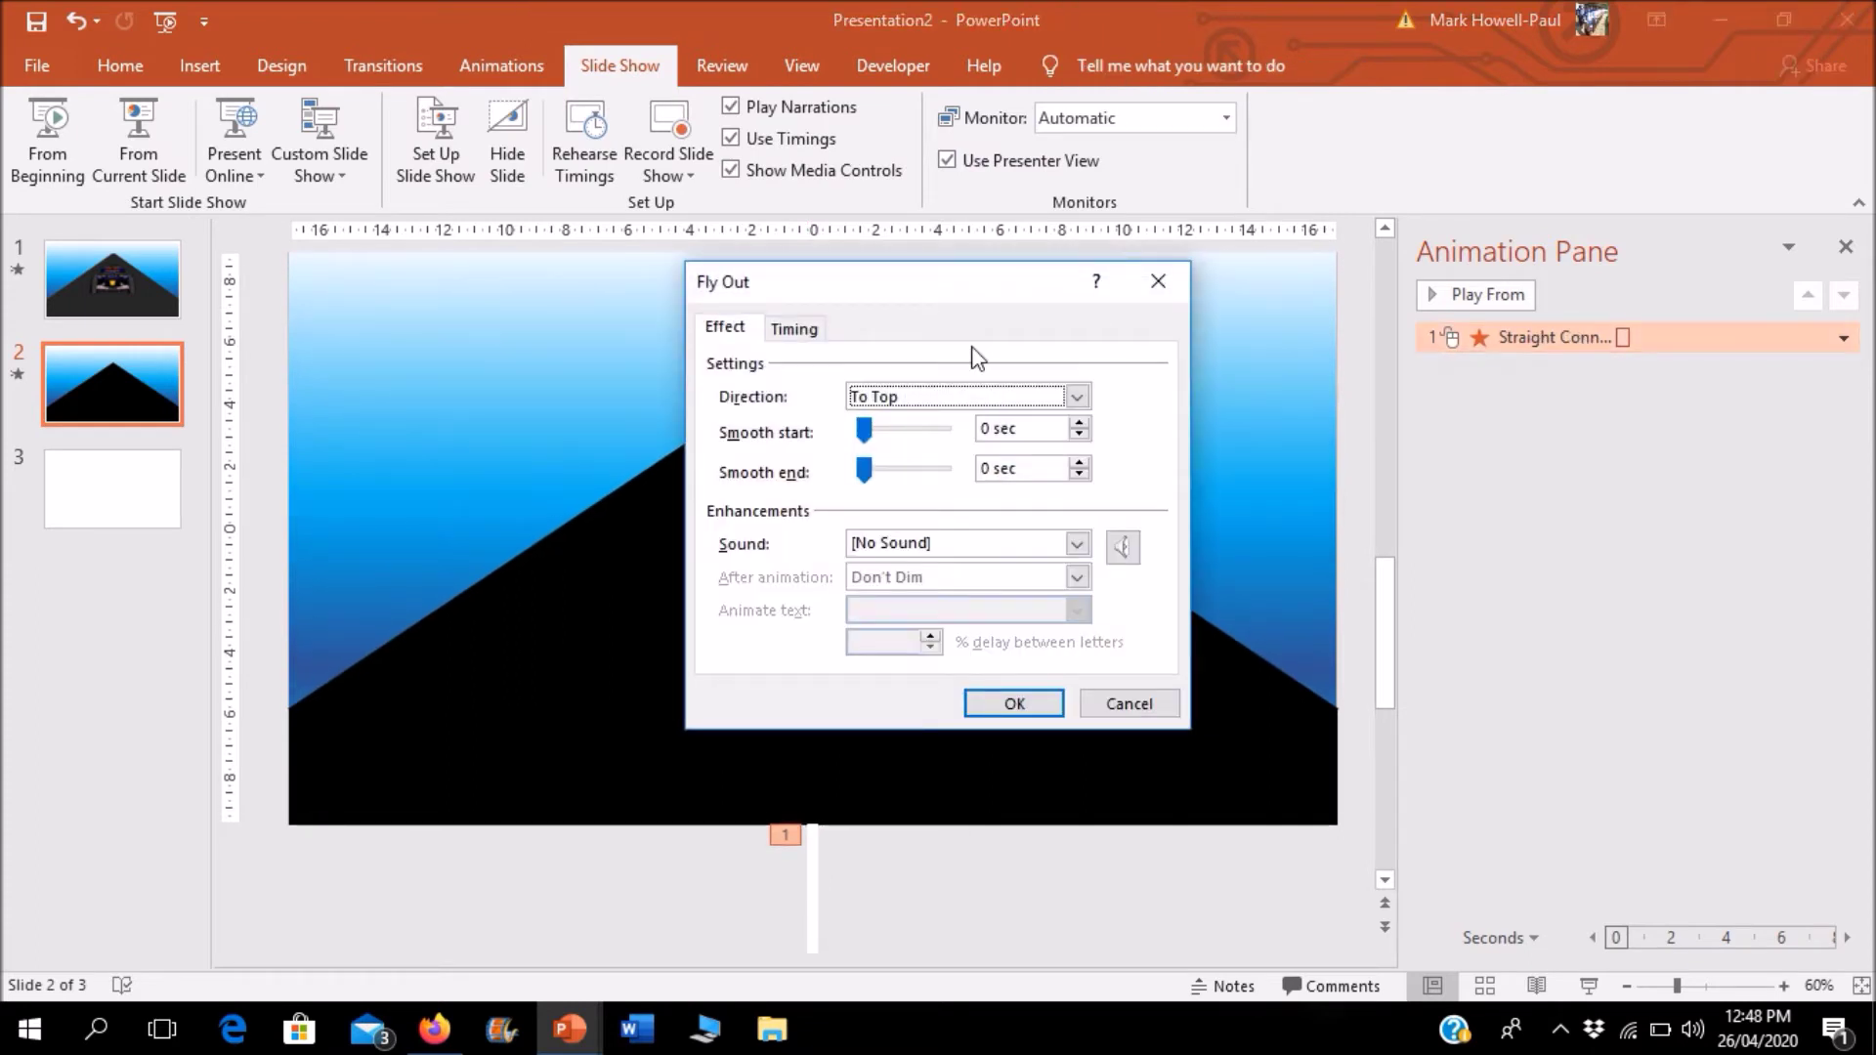
Step: Set the Fly Out animation to repeat Until End of Slide
{"action": "left_click", "coordinate": [810, 329]}
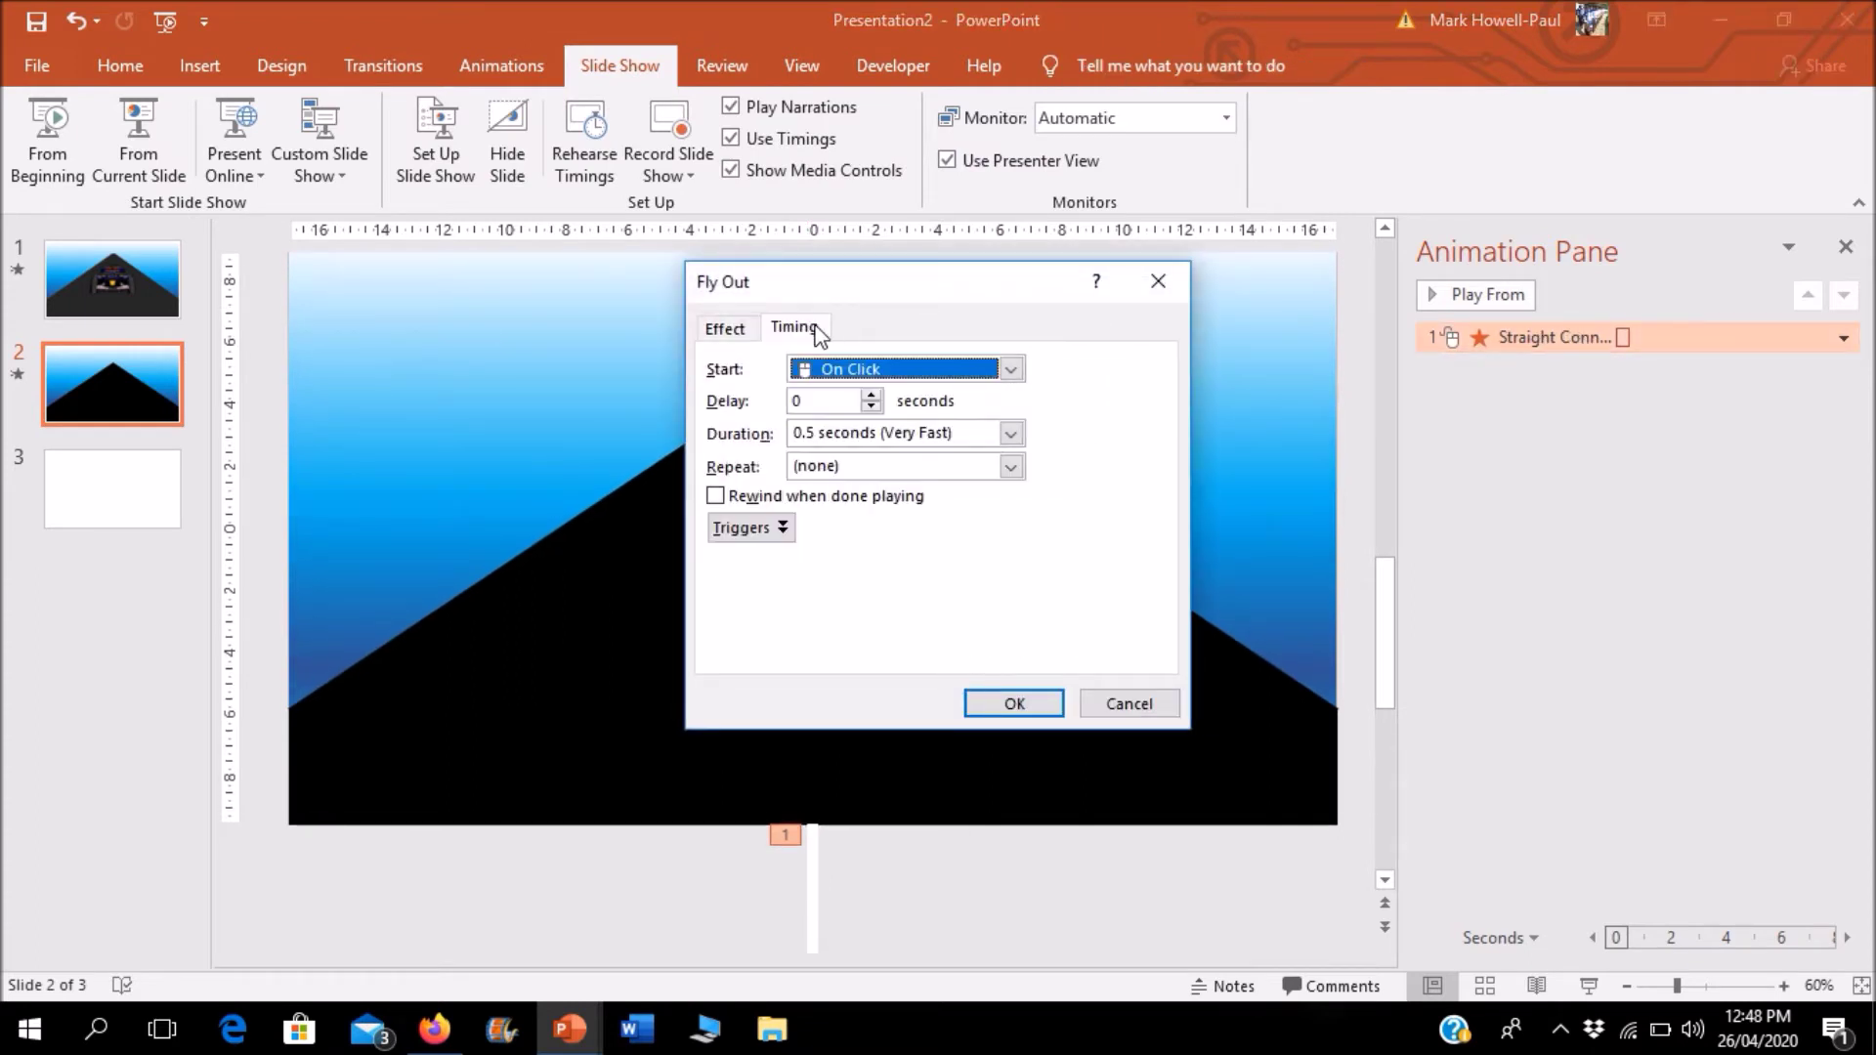
{"action": "left_click", "coordinate": [1011, 467]}
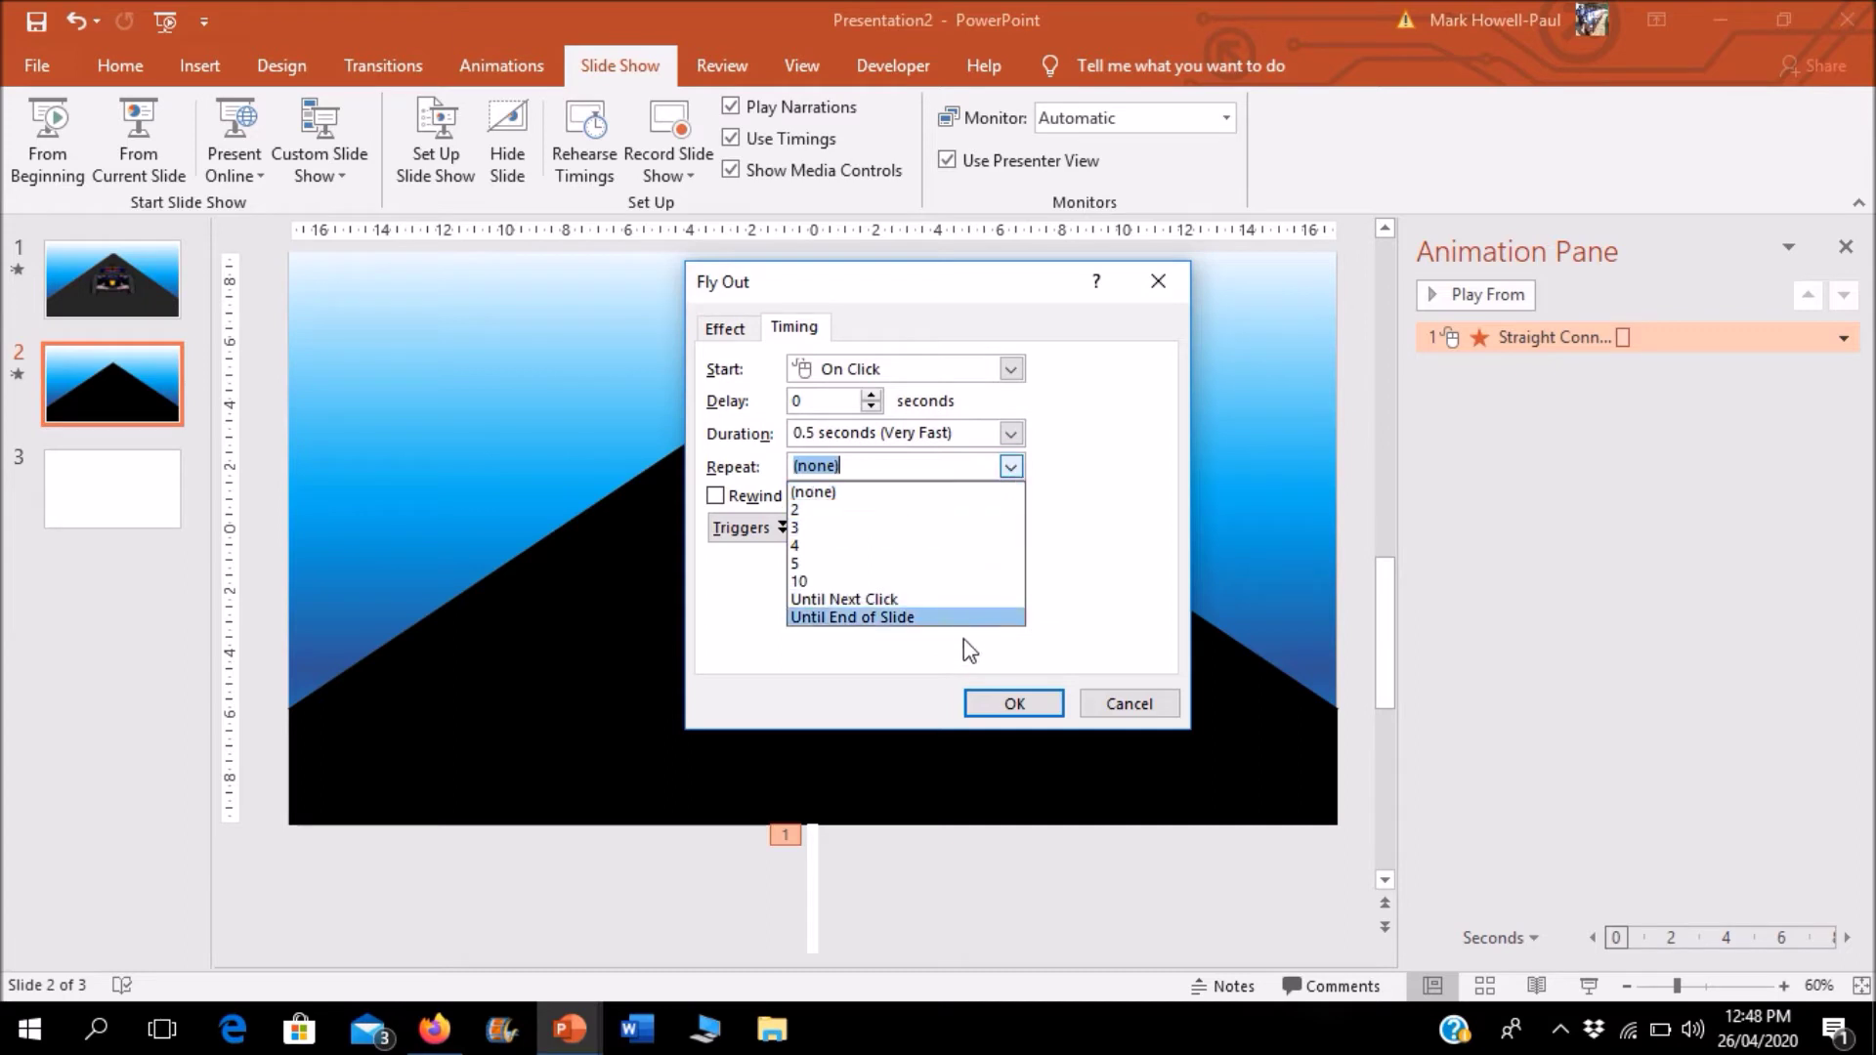
{"action": "left_click", "coordinate": [950, 617]}
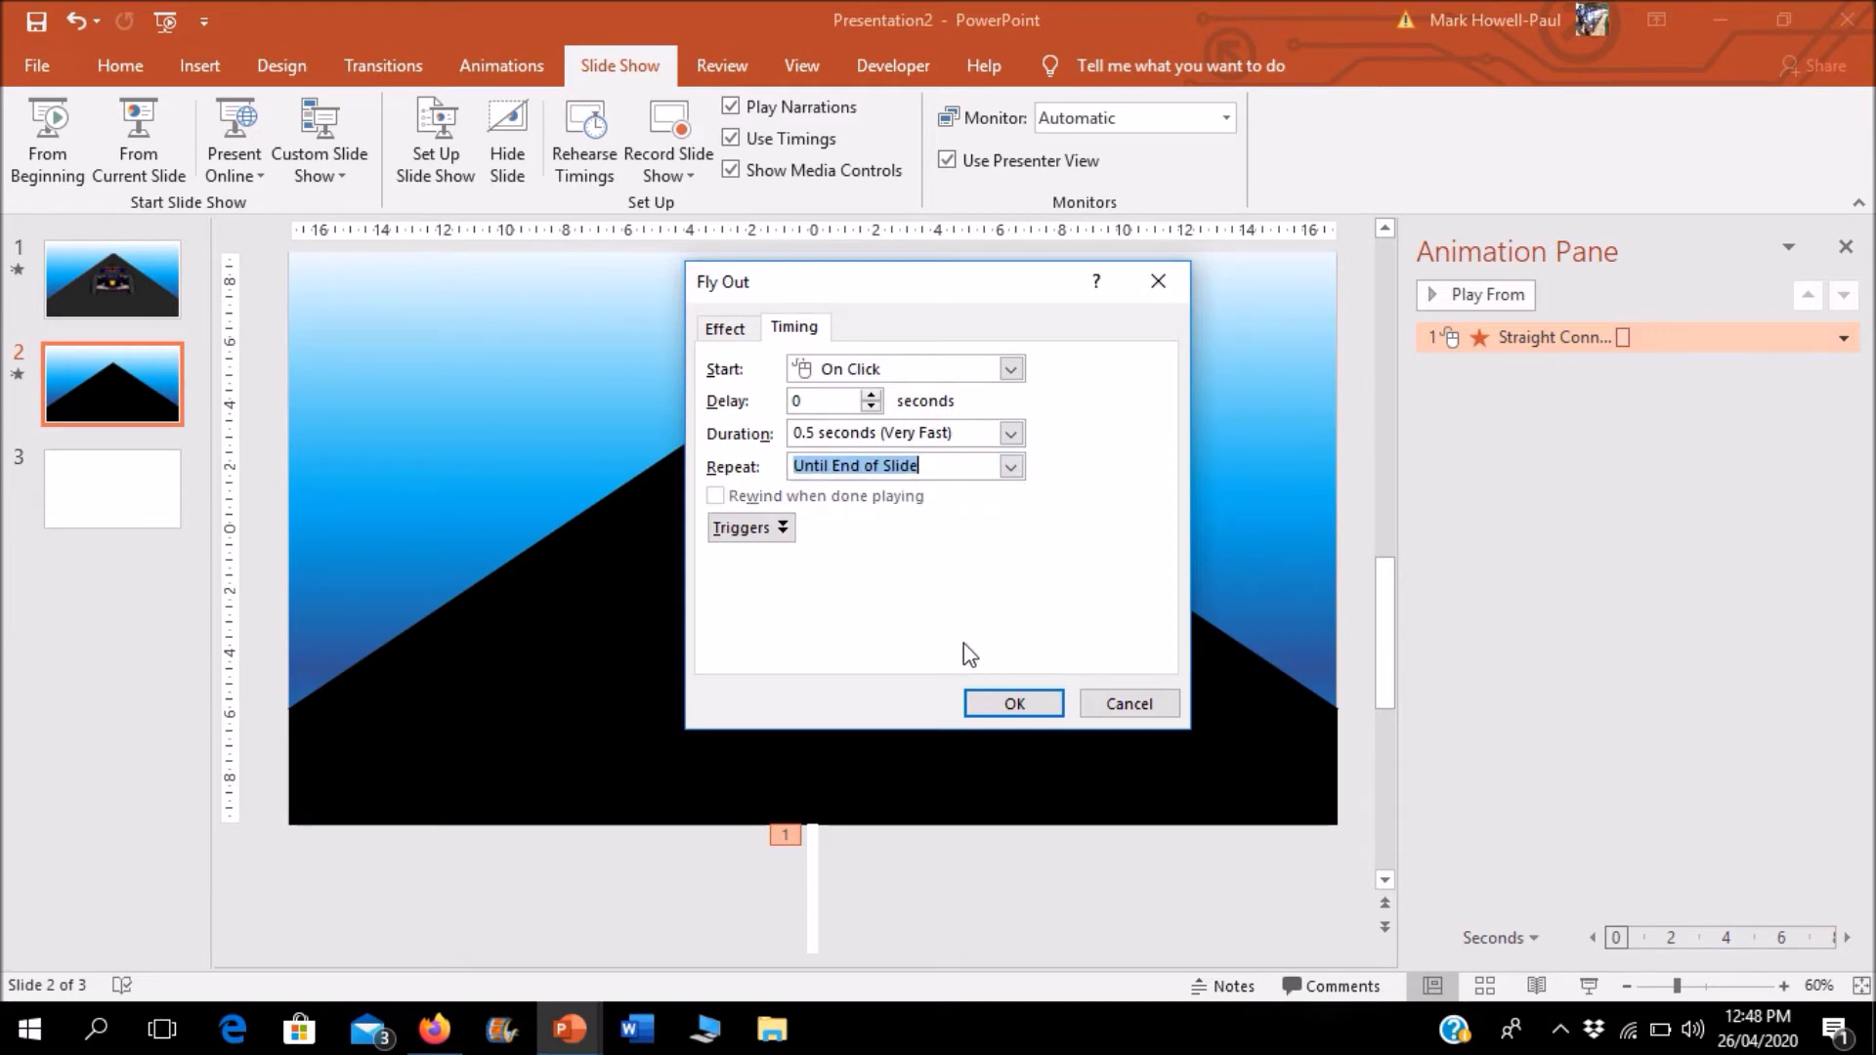
{"action": "left_click", "coordinate": [994, 703]}
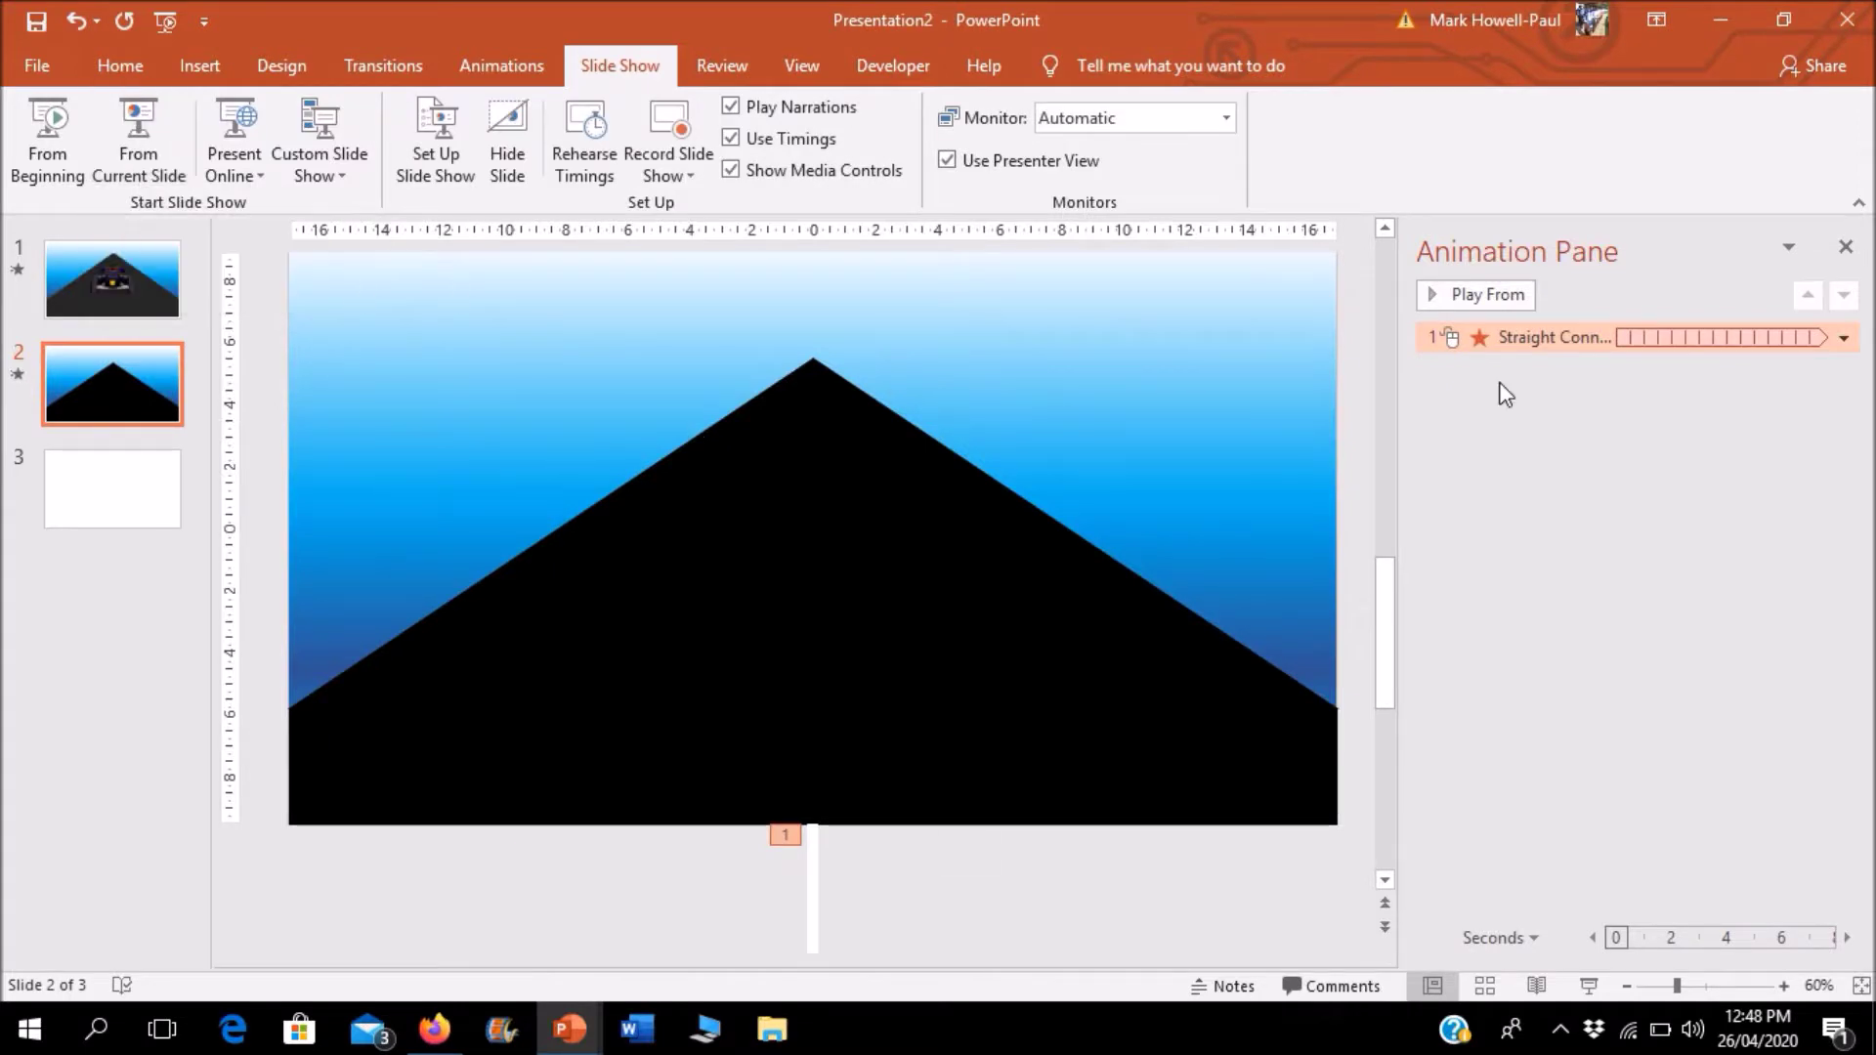
Step: Change the Fly Out animation's duration to 0.3 seconds
{"action": "double_click", "coordinate": [1511, 339]}
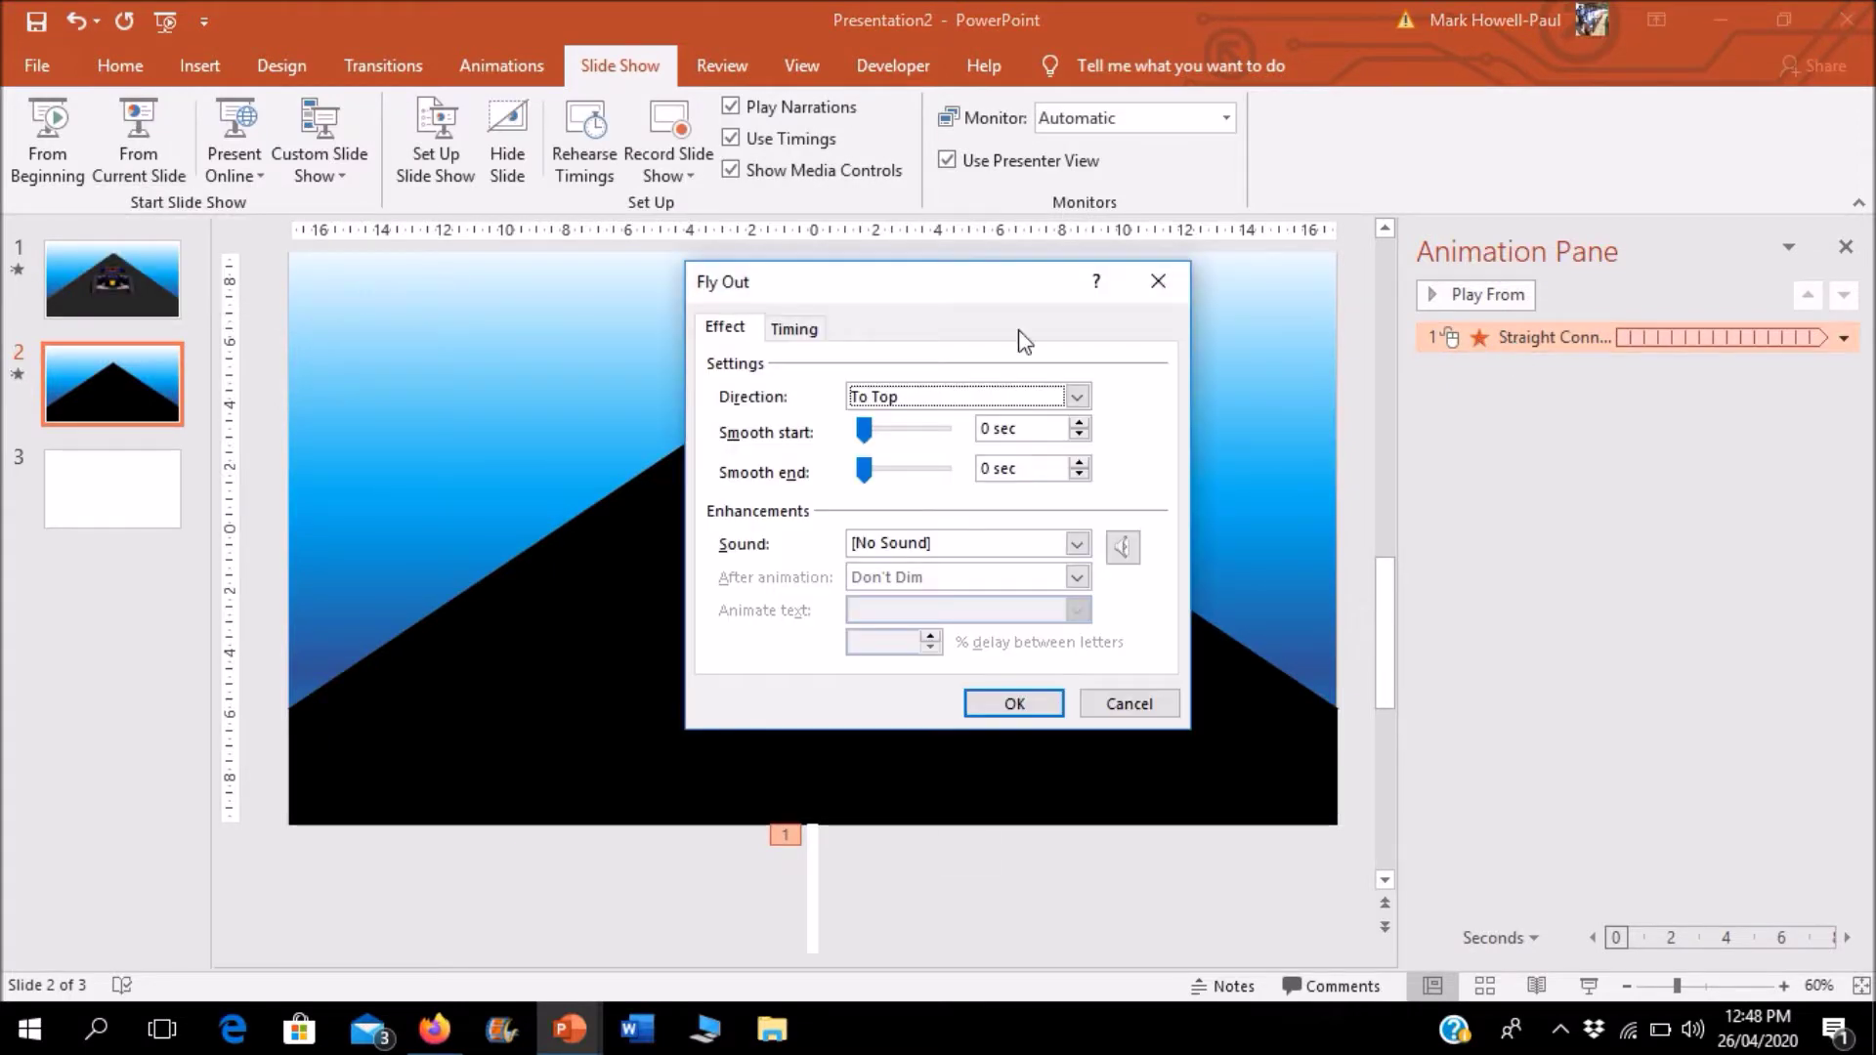
{"action": "left_click", "coordinate": [795, 328]}
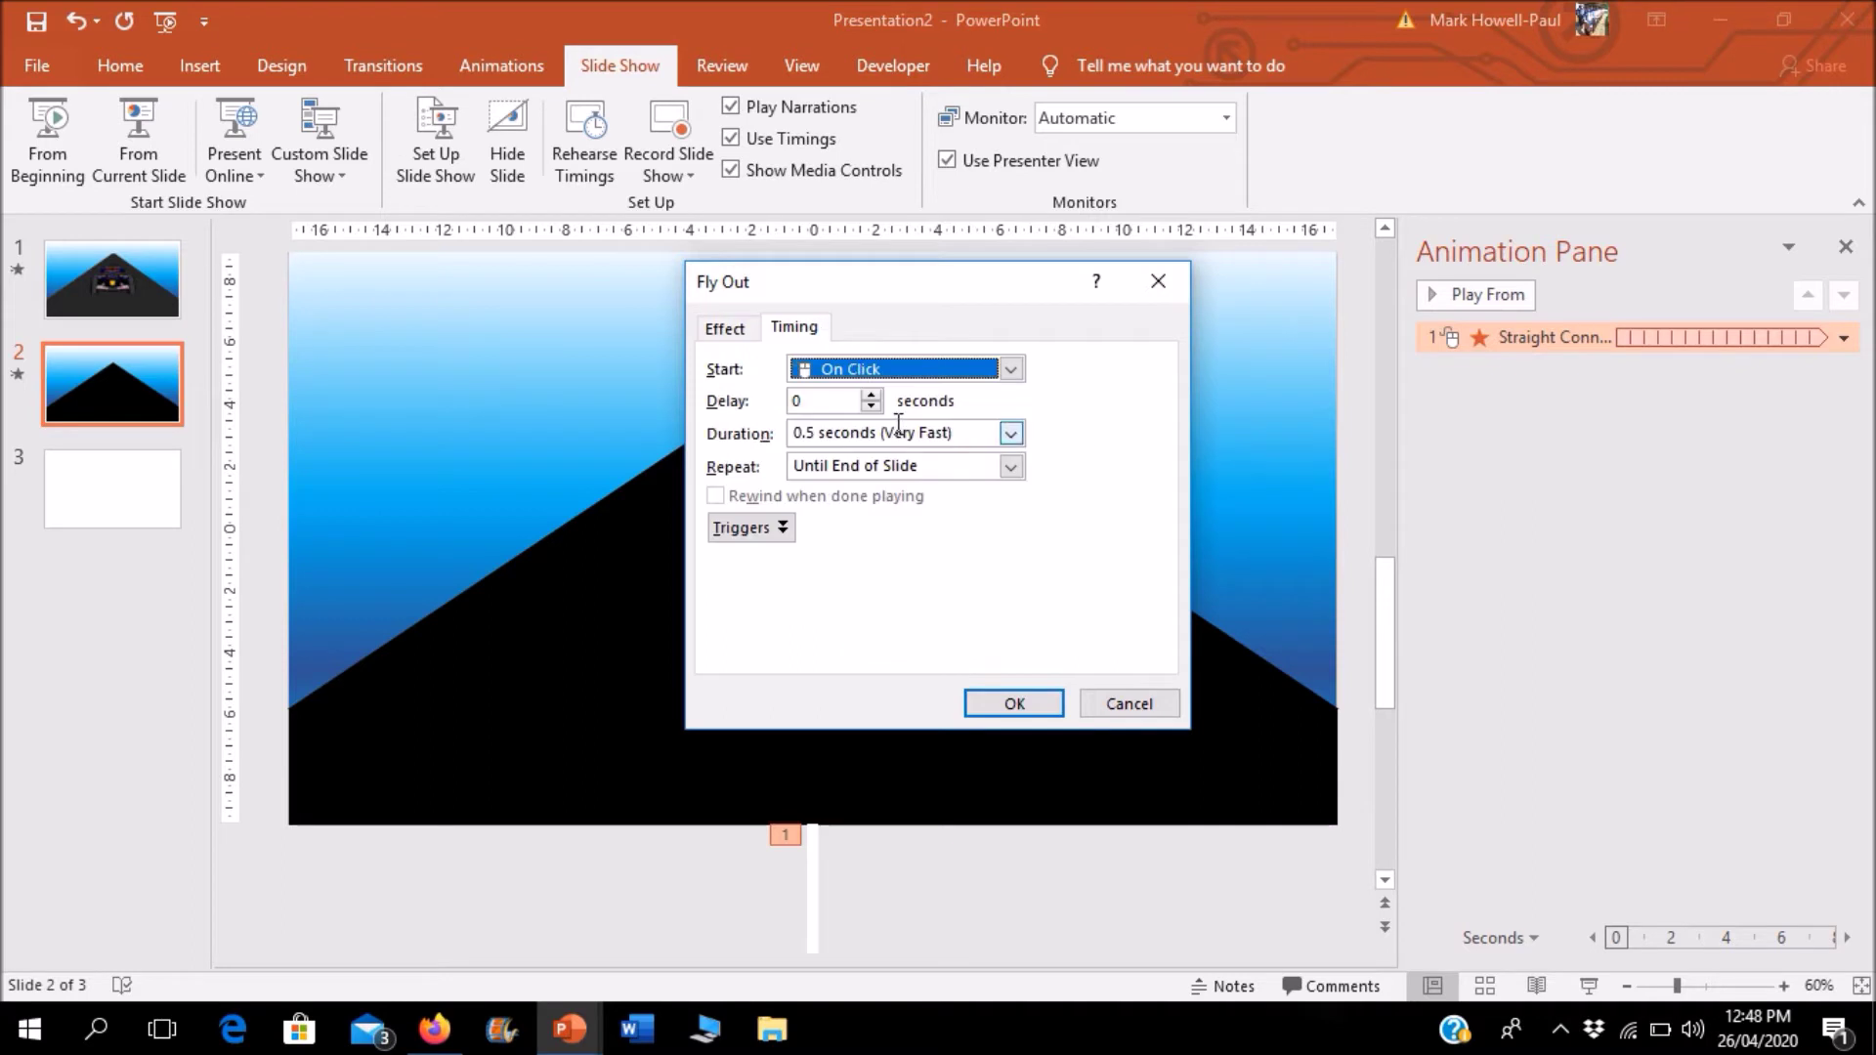
{"action": "left_click", "coordinate": [816, 435]}
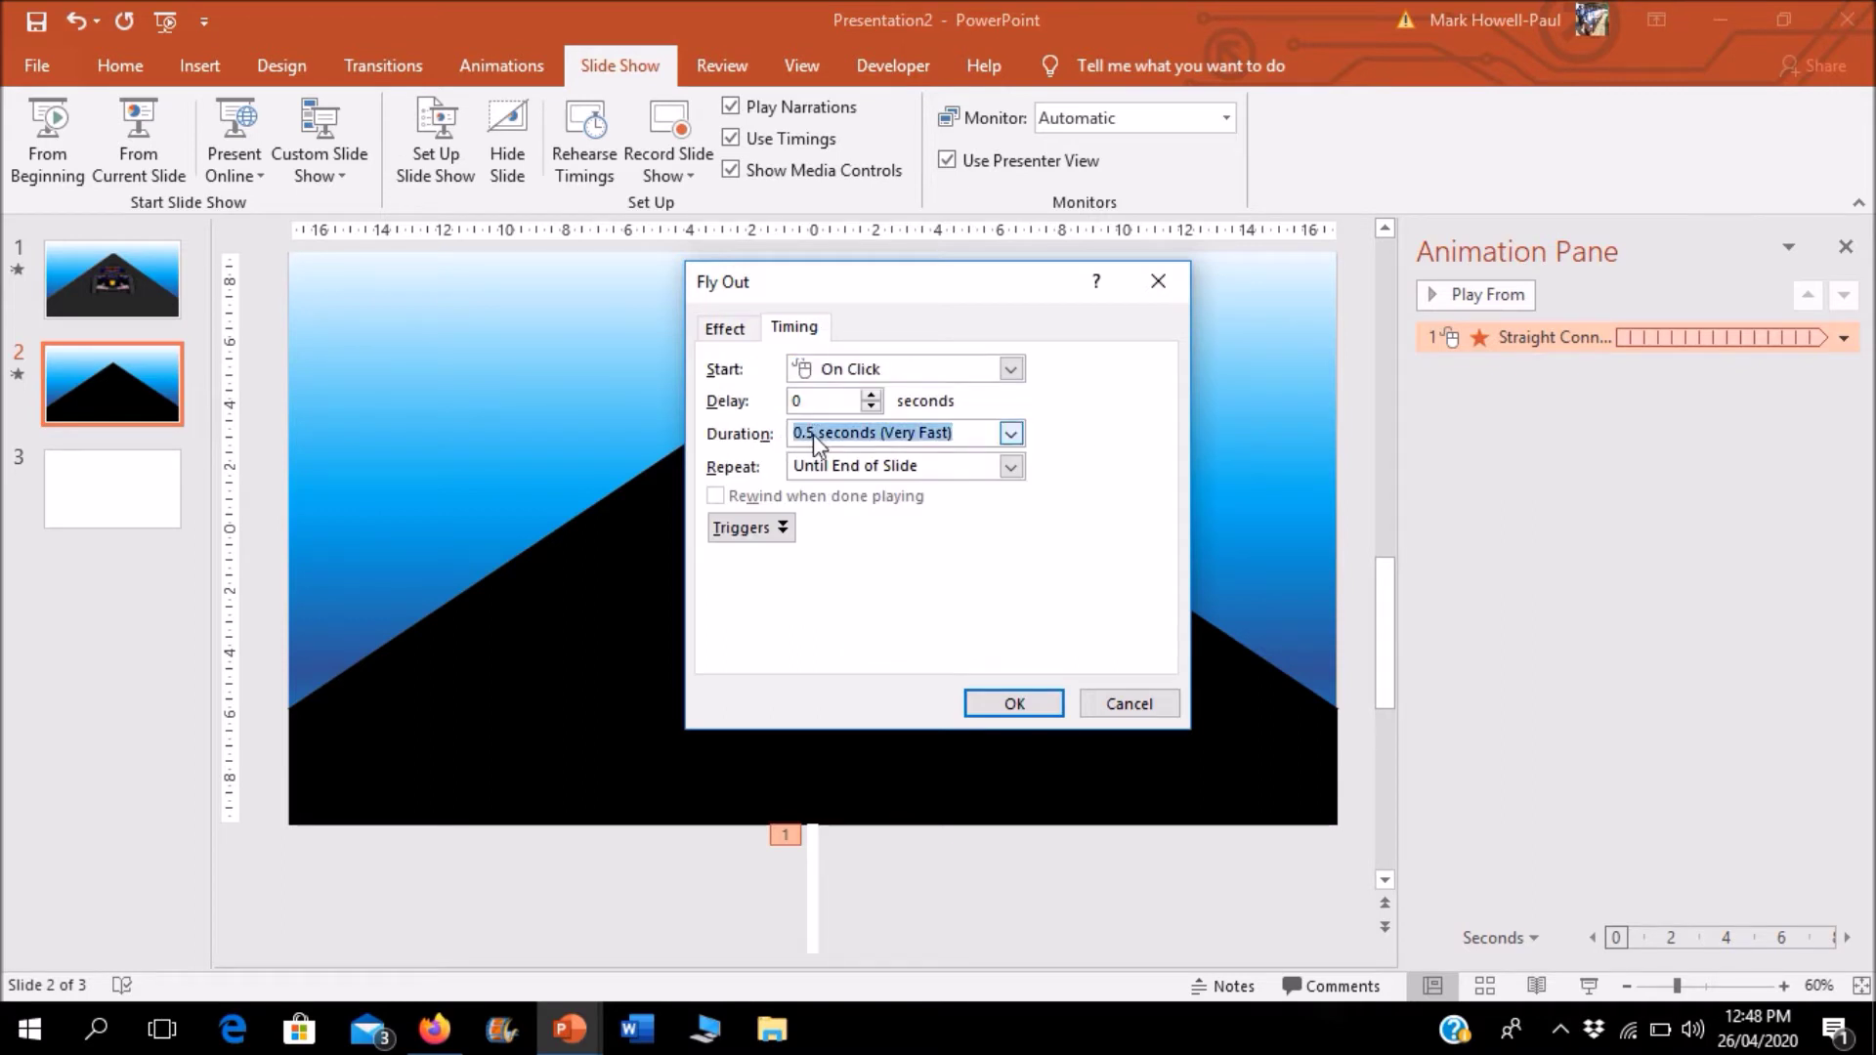
{"action": "left_click", "coordinate": [816, 435]}
{"action": "key", "text": "BackSpace"}
{"action": "type", "text": "3"}
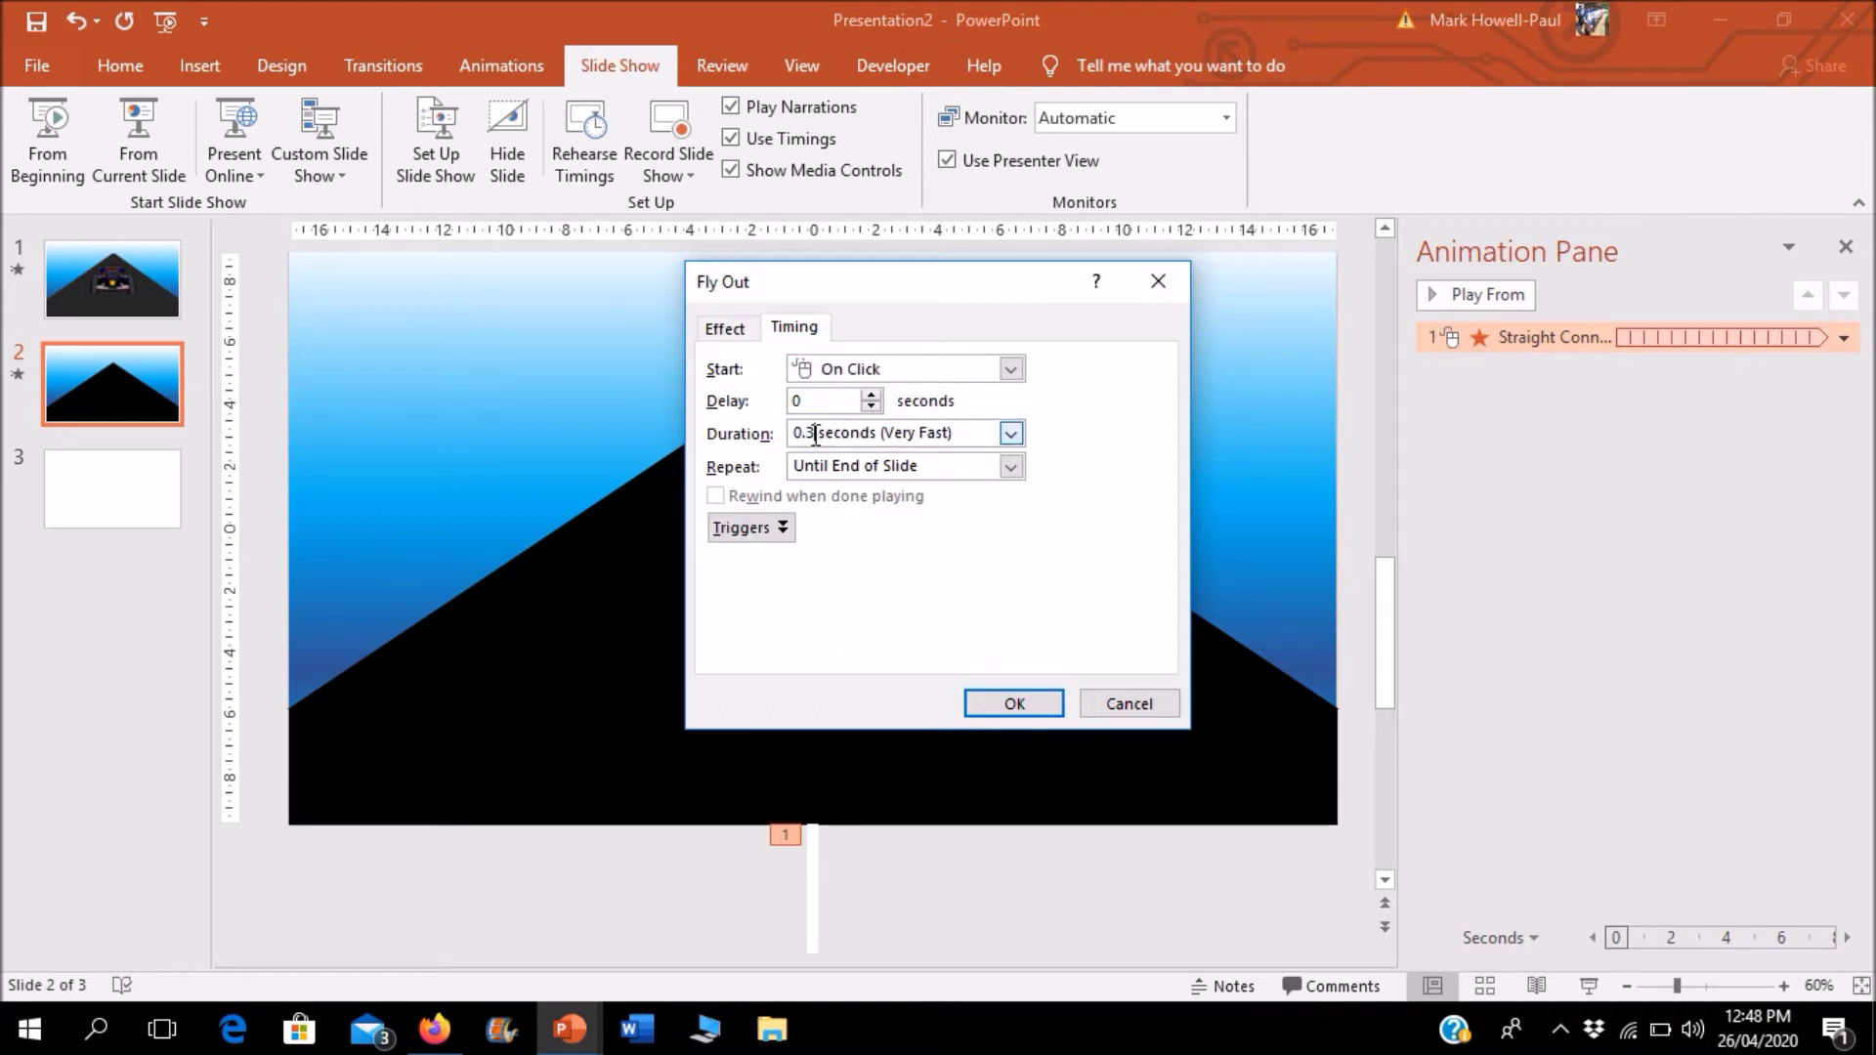
{"action": "left_click", "coordinate": [1016, 706]}
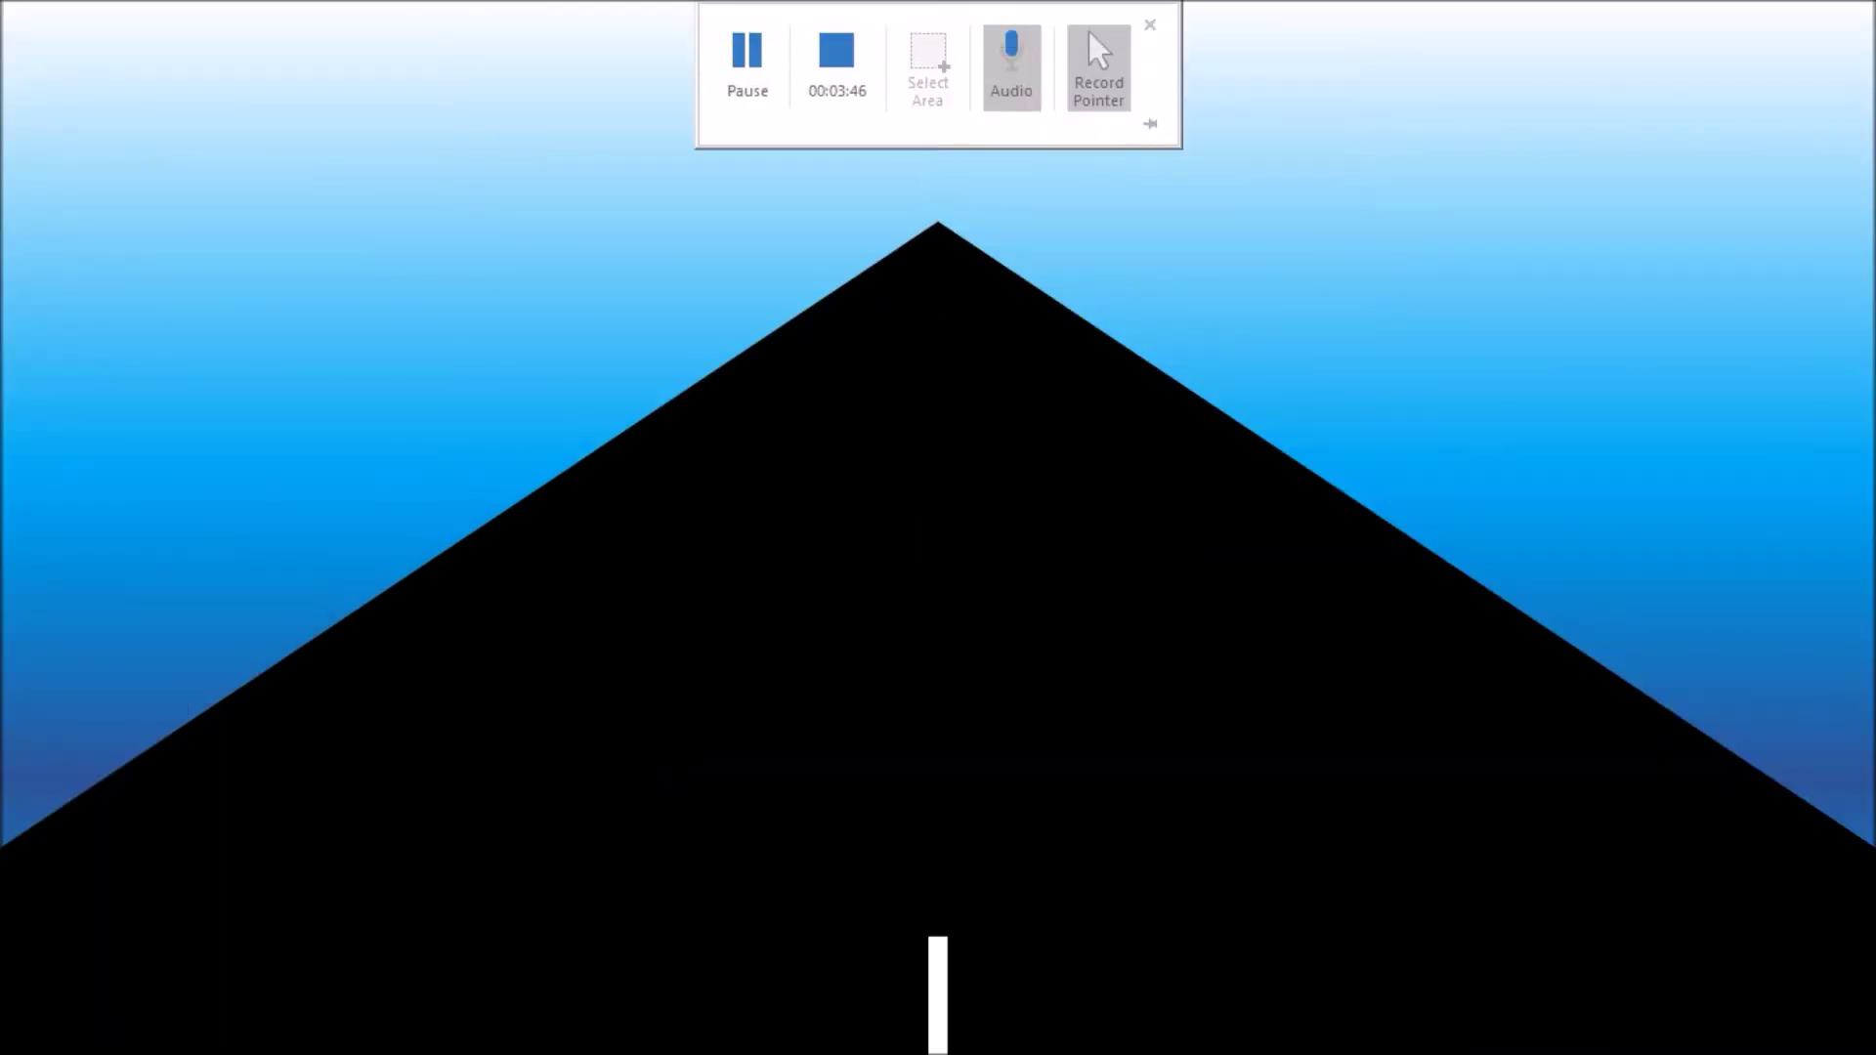
{"action": "key", "text": "Escape"}
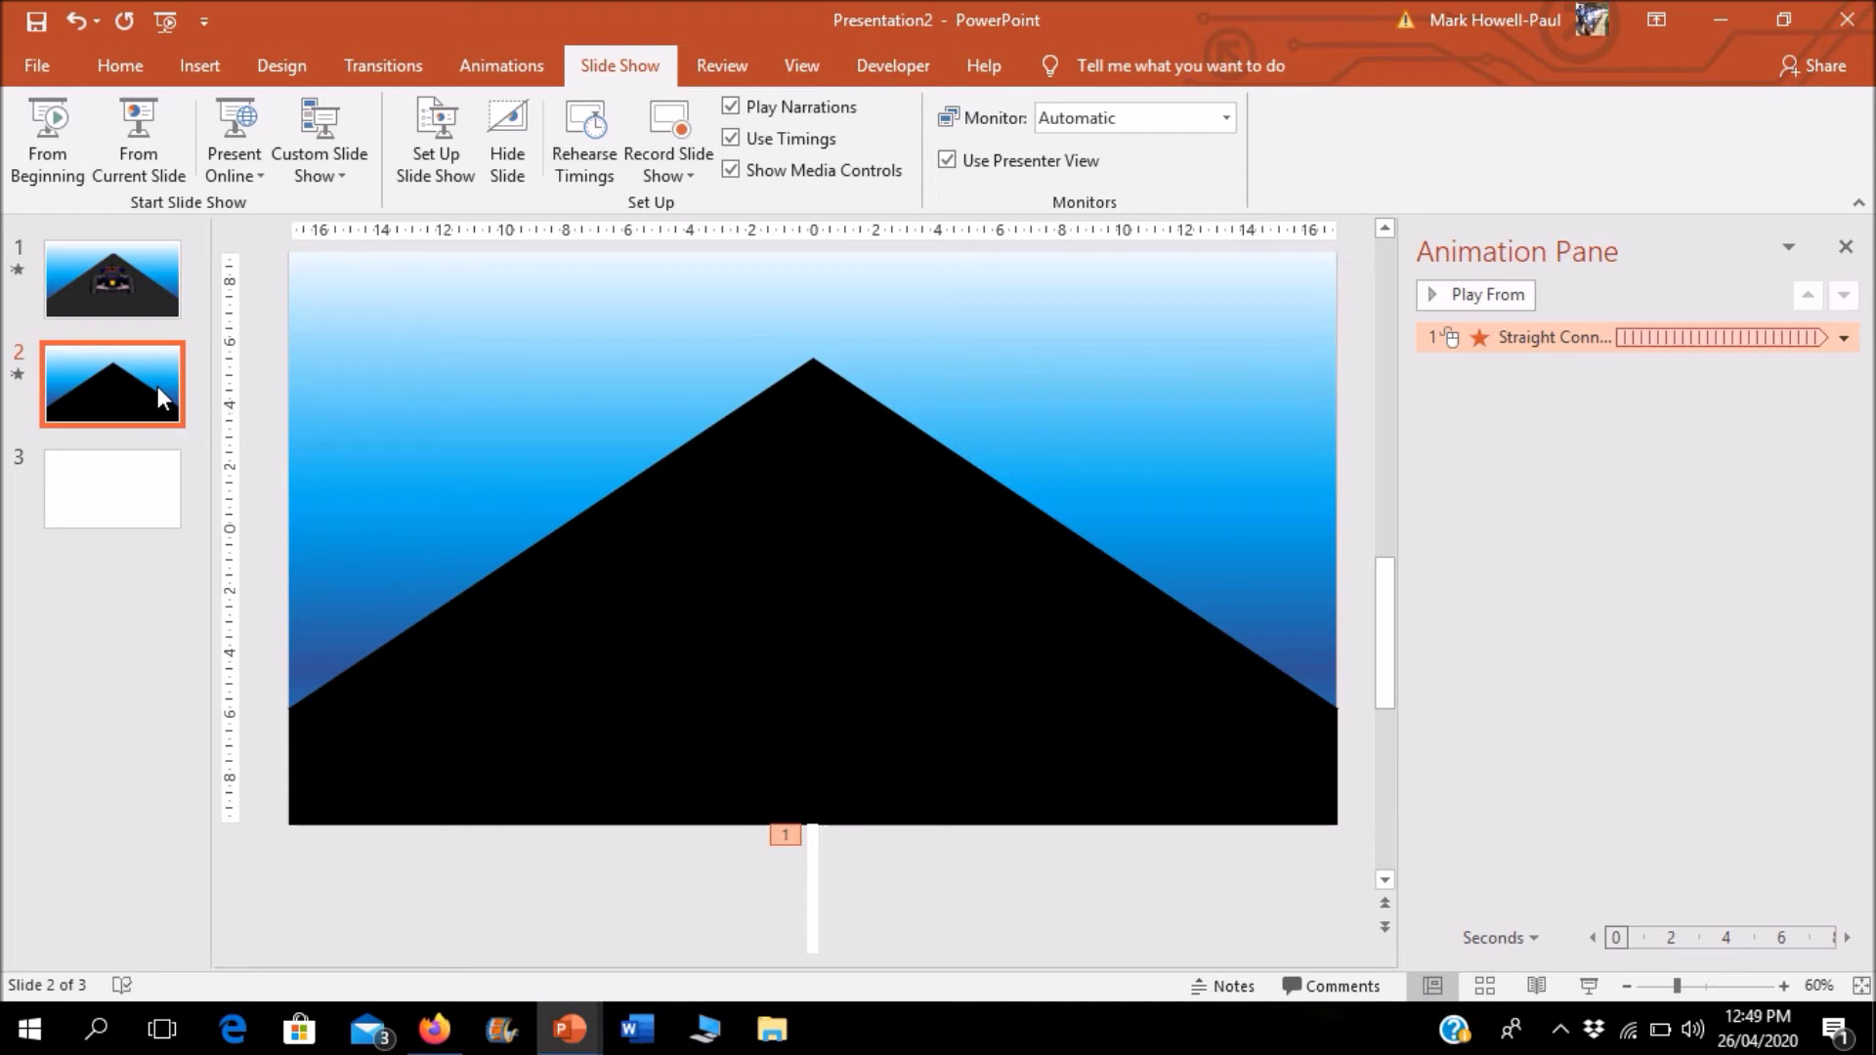
{"action": "key", "text": "ctrl+d"}
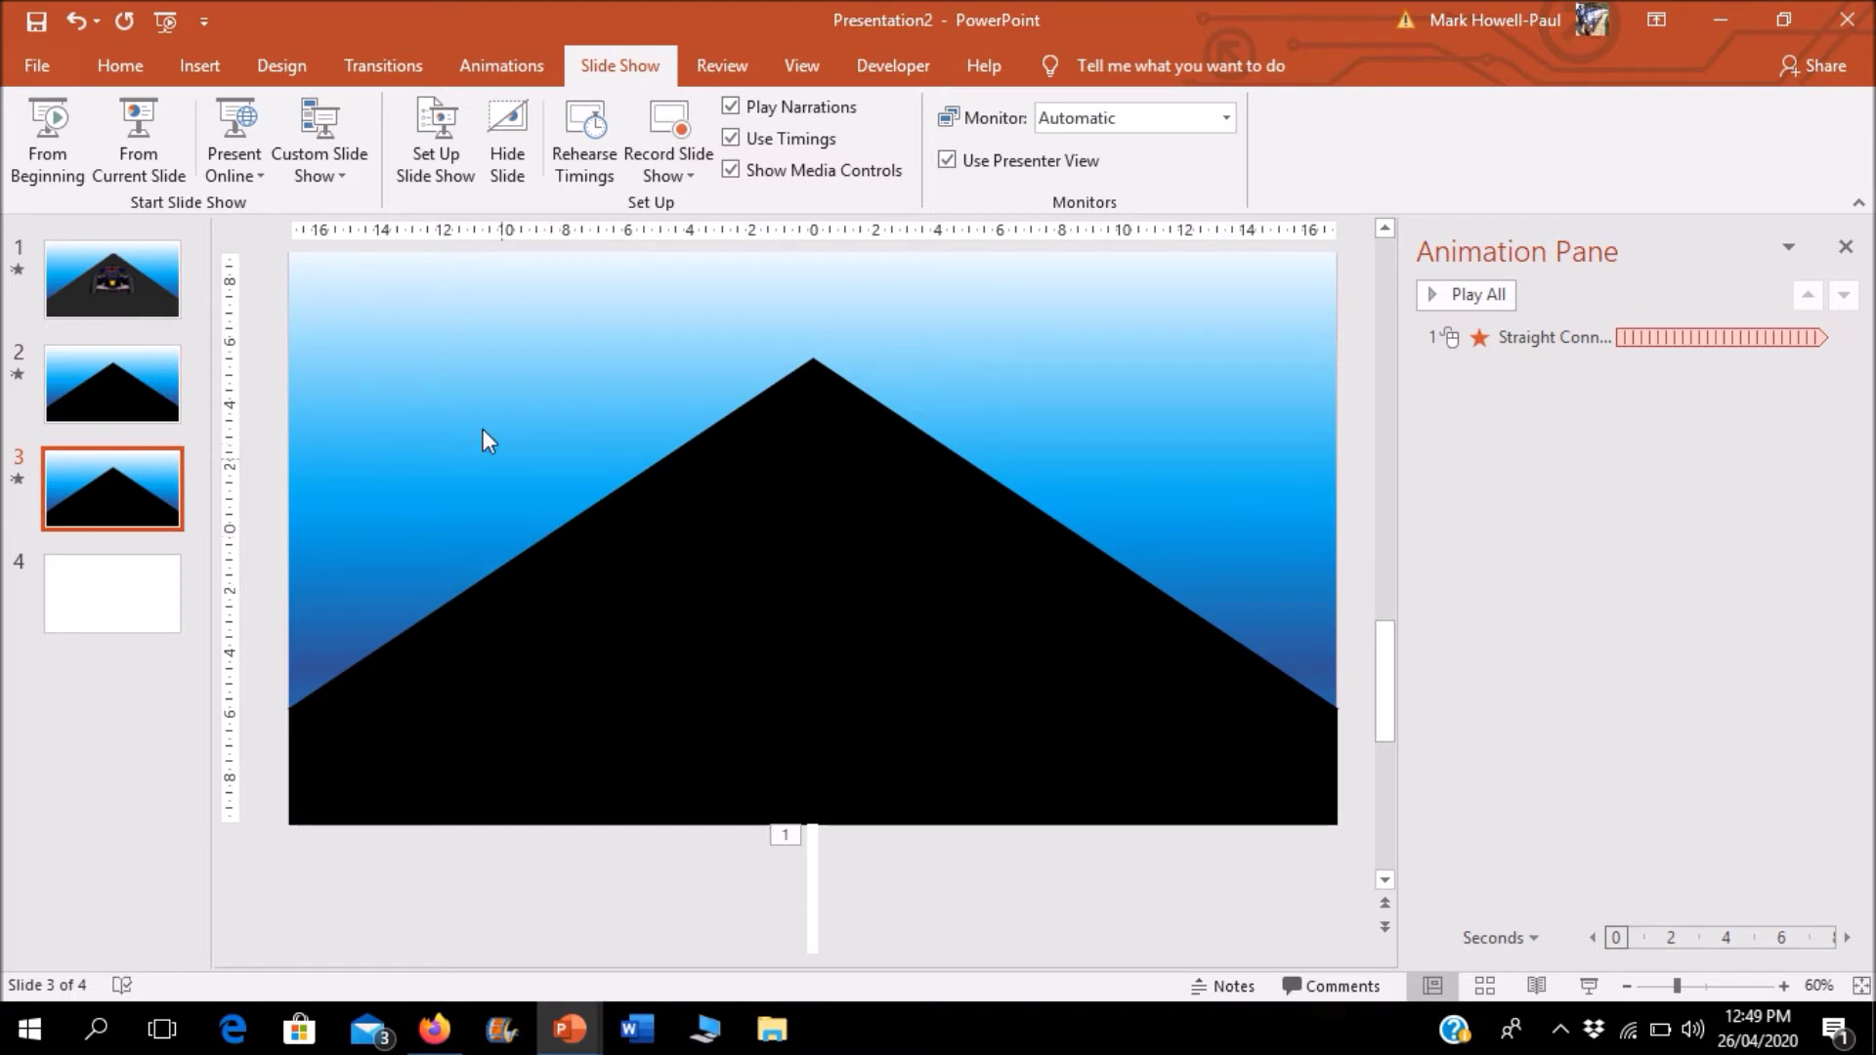
Step: Cut the duplicated slide and paste it onto slide 2 as a picture
{"action": "left_click", "coordinate": [108, 61]}
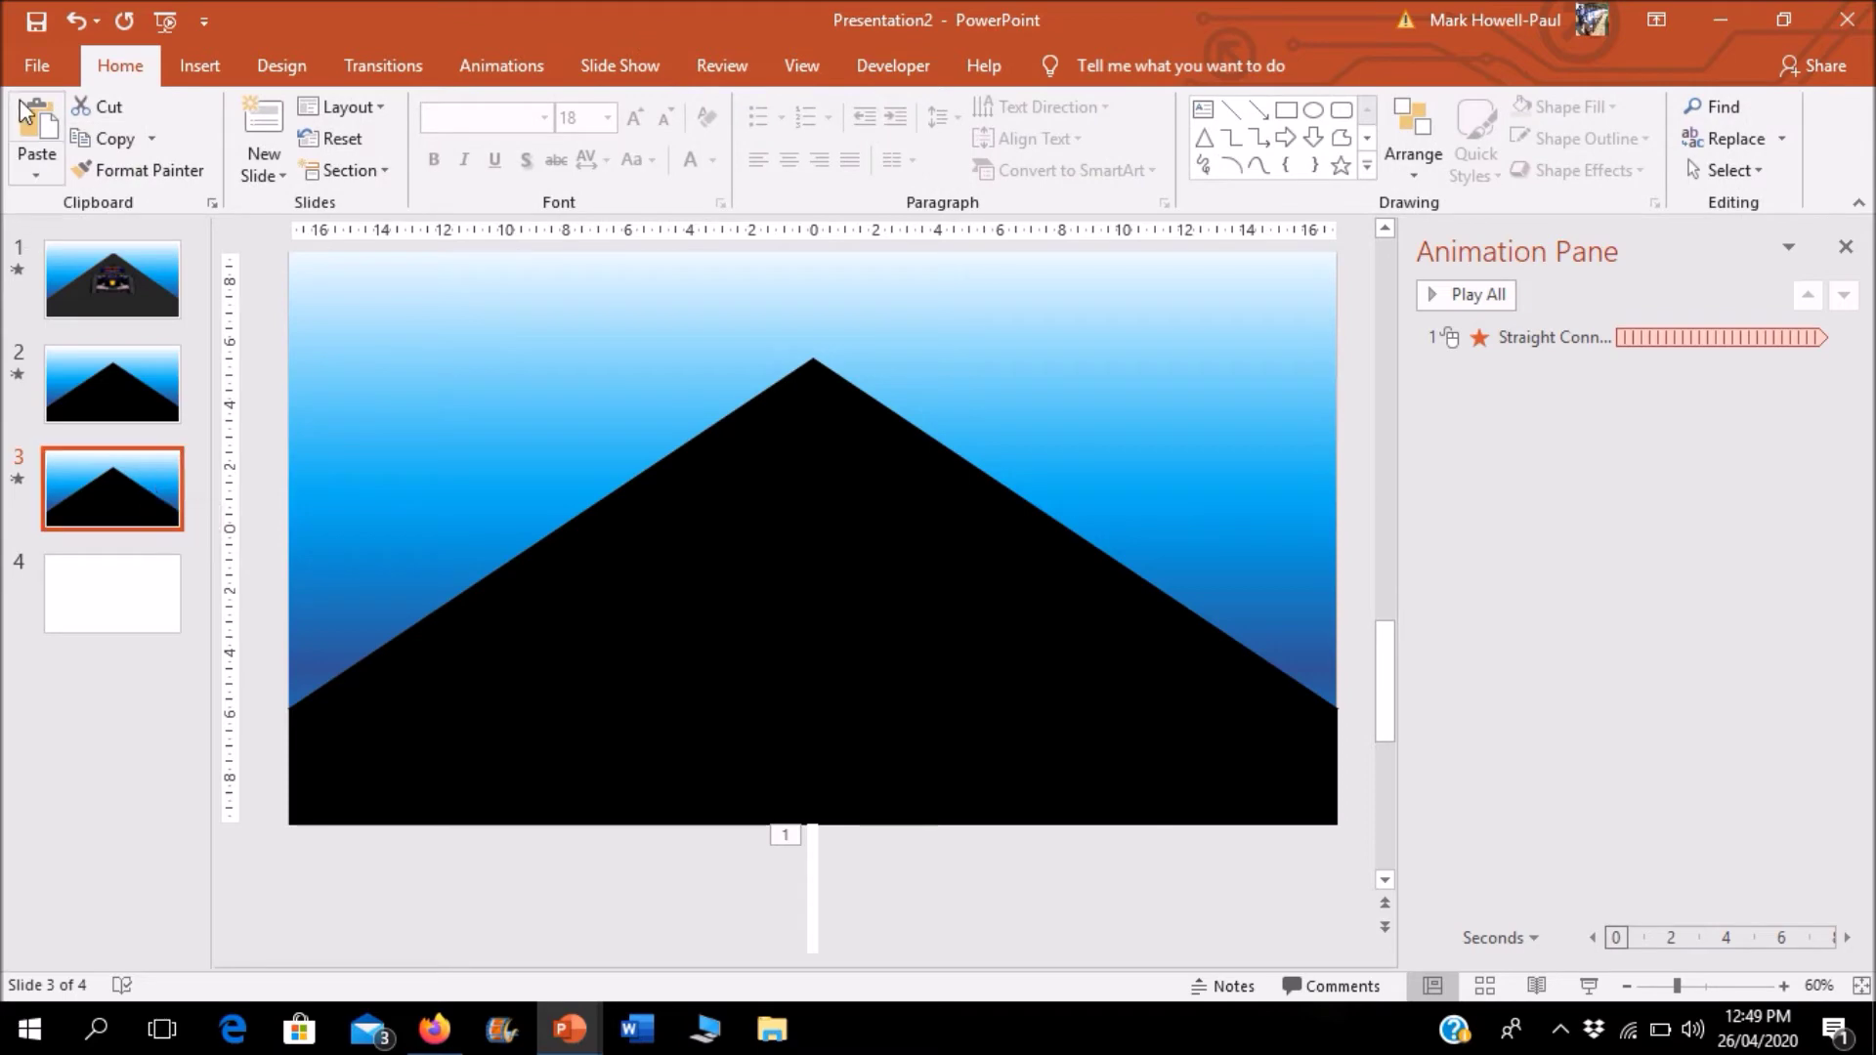
{"action": "left_click", "coordinate": [86, 109]}
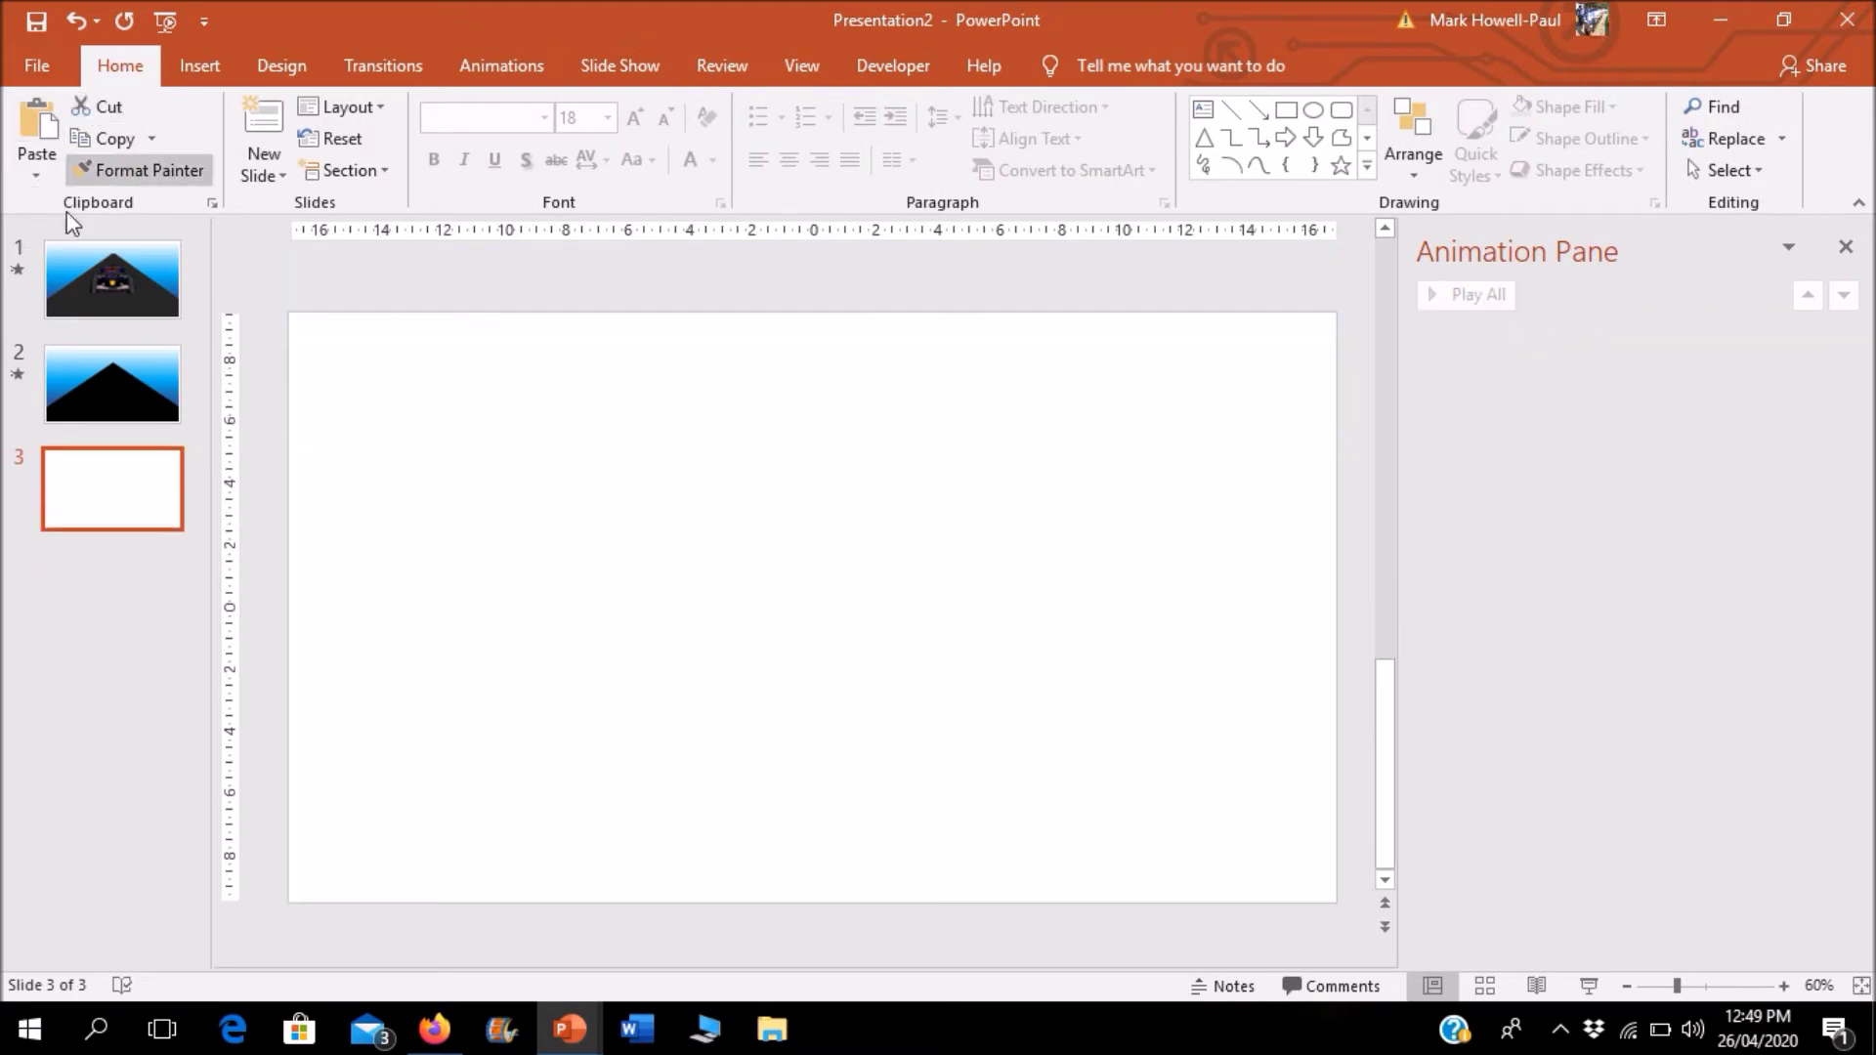
{"action": "left_click", "coordinate": [86, 342]}
{"action": "left_click", "coordinate": [87, 354]}
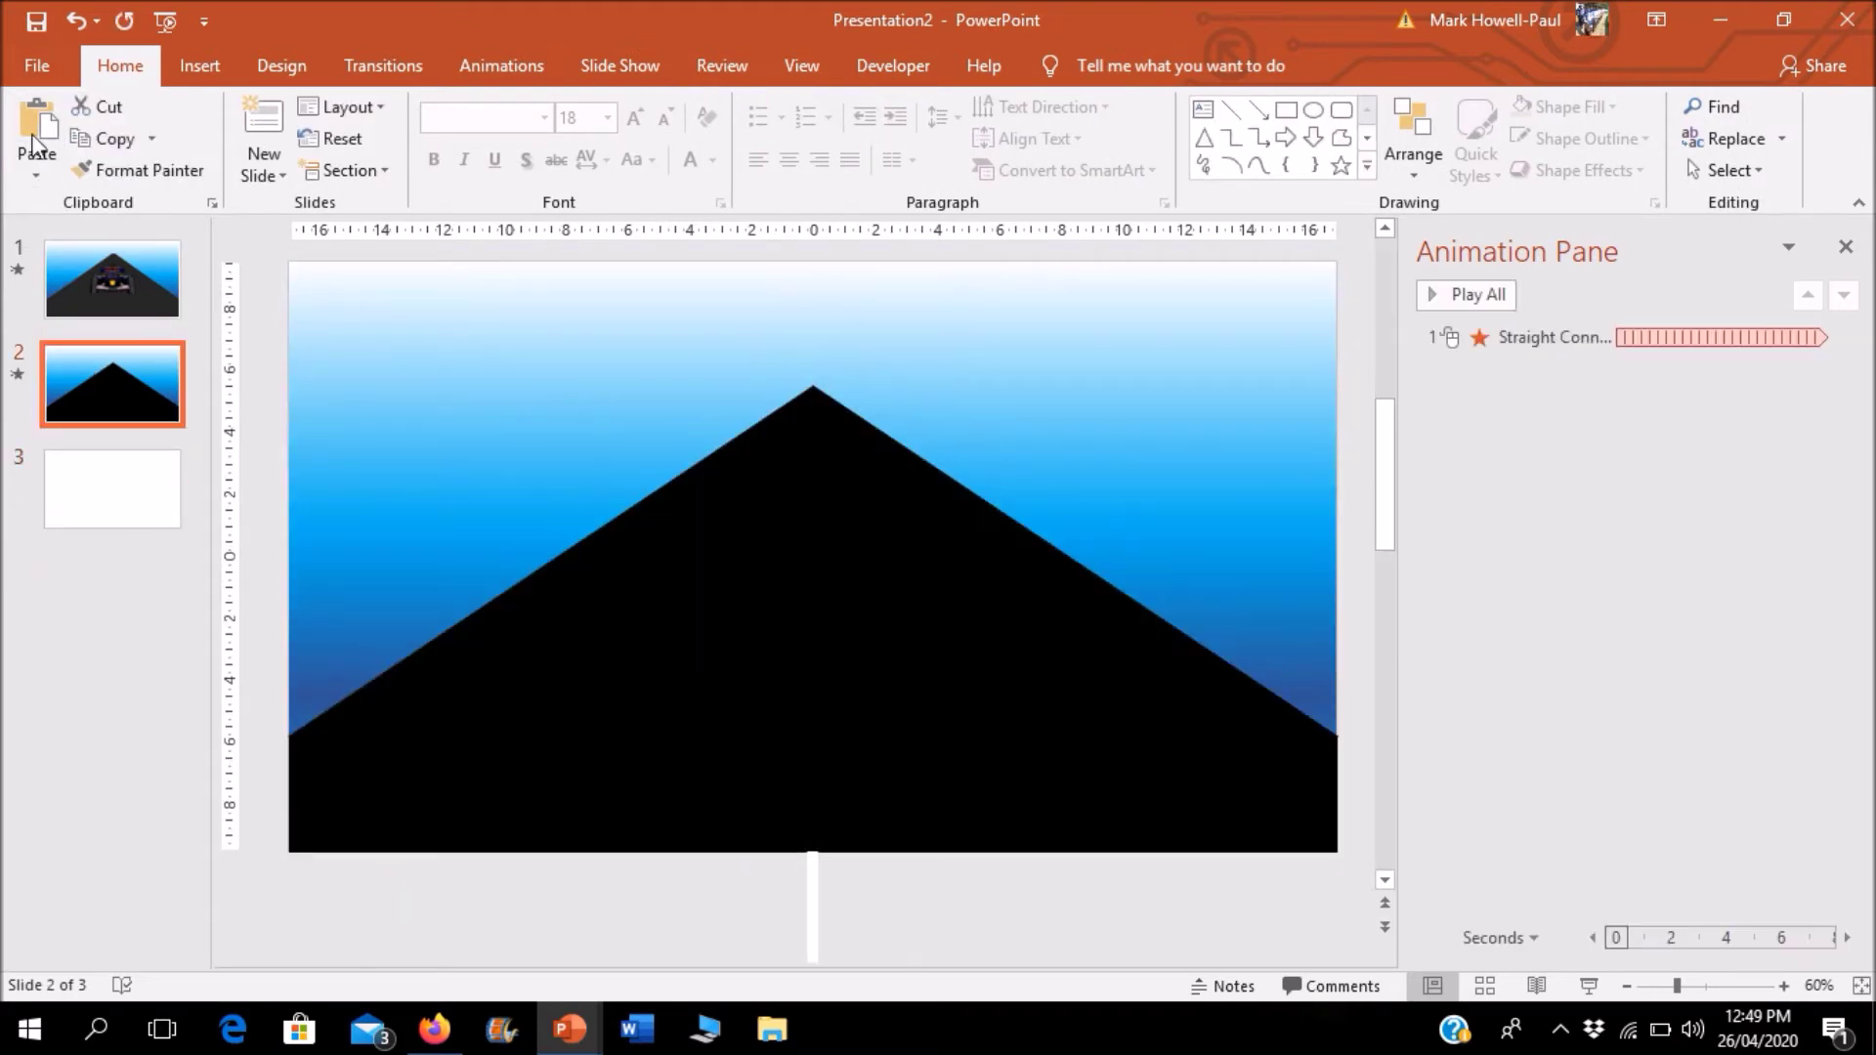
{"action": "left_click", "coordinate": [37, 172]}
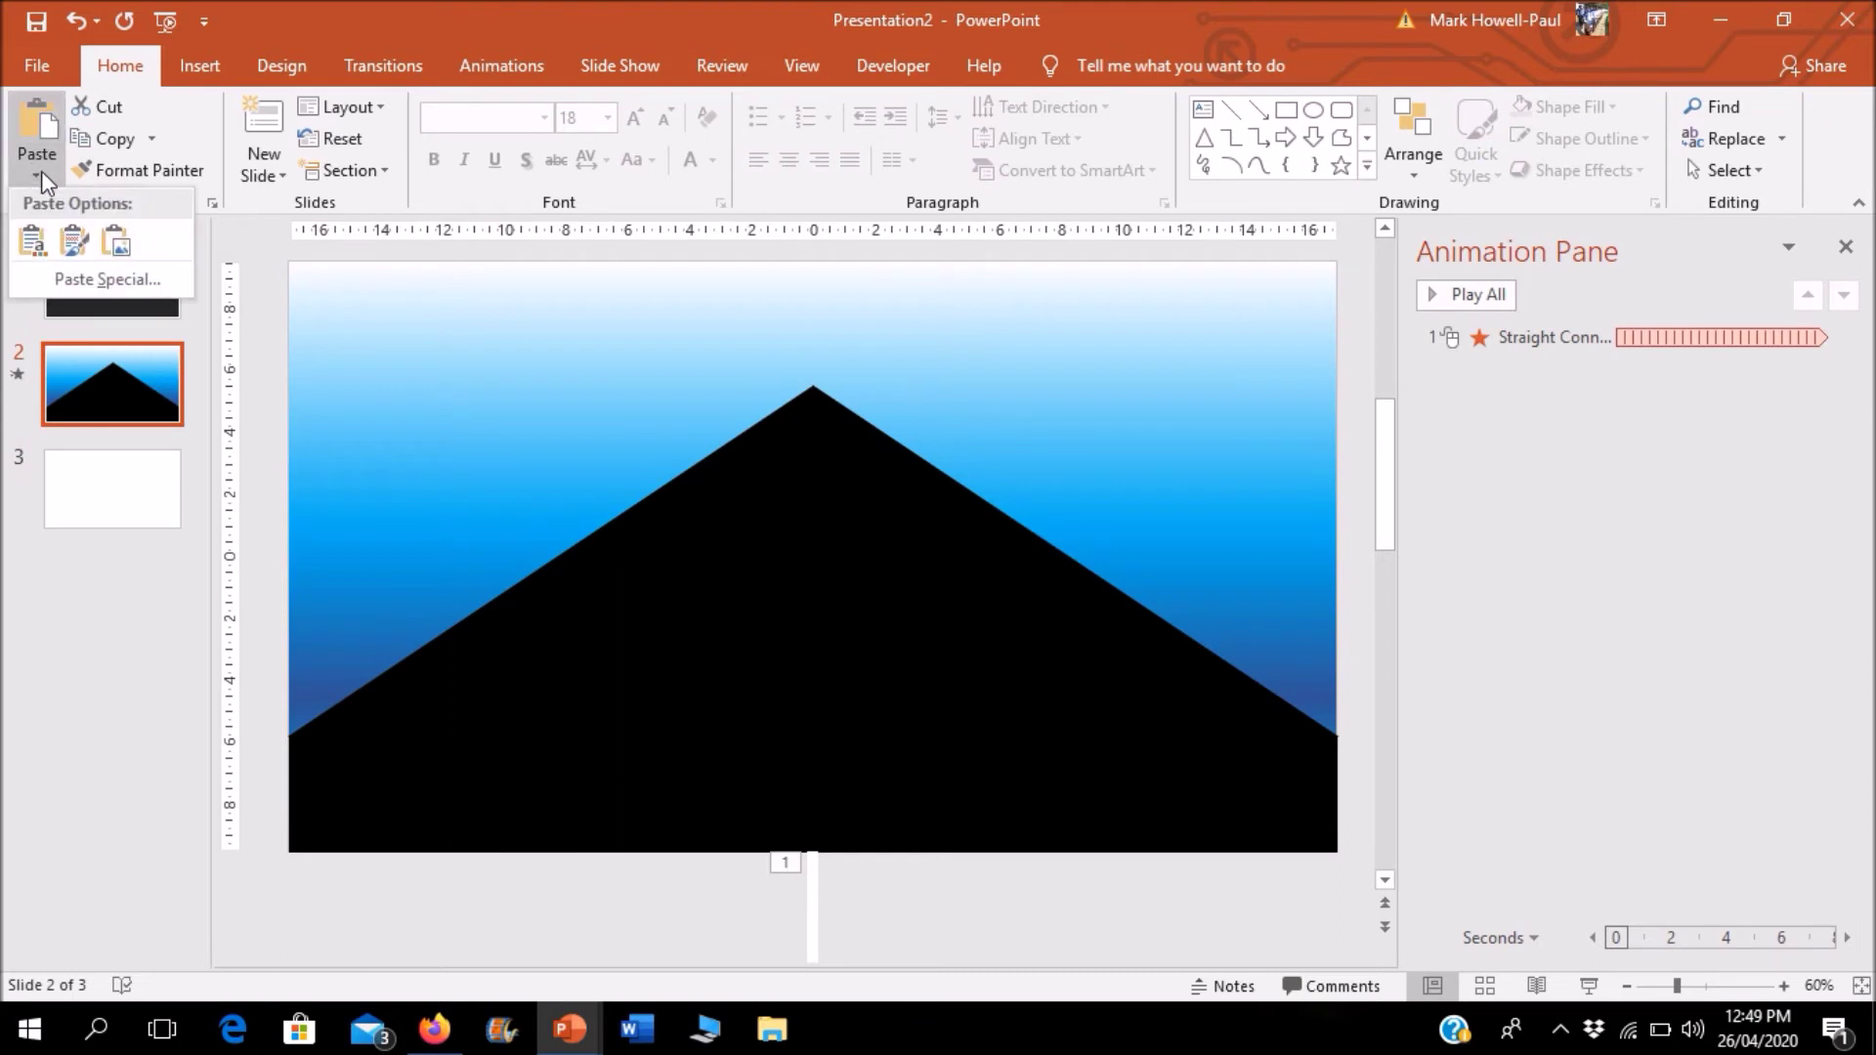
{"action": "left_click", "coordinate": [120, 242]}
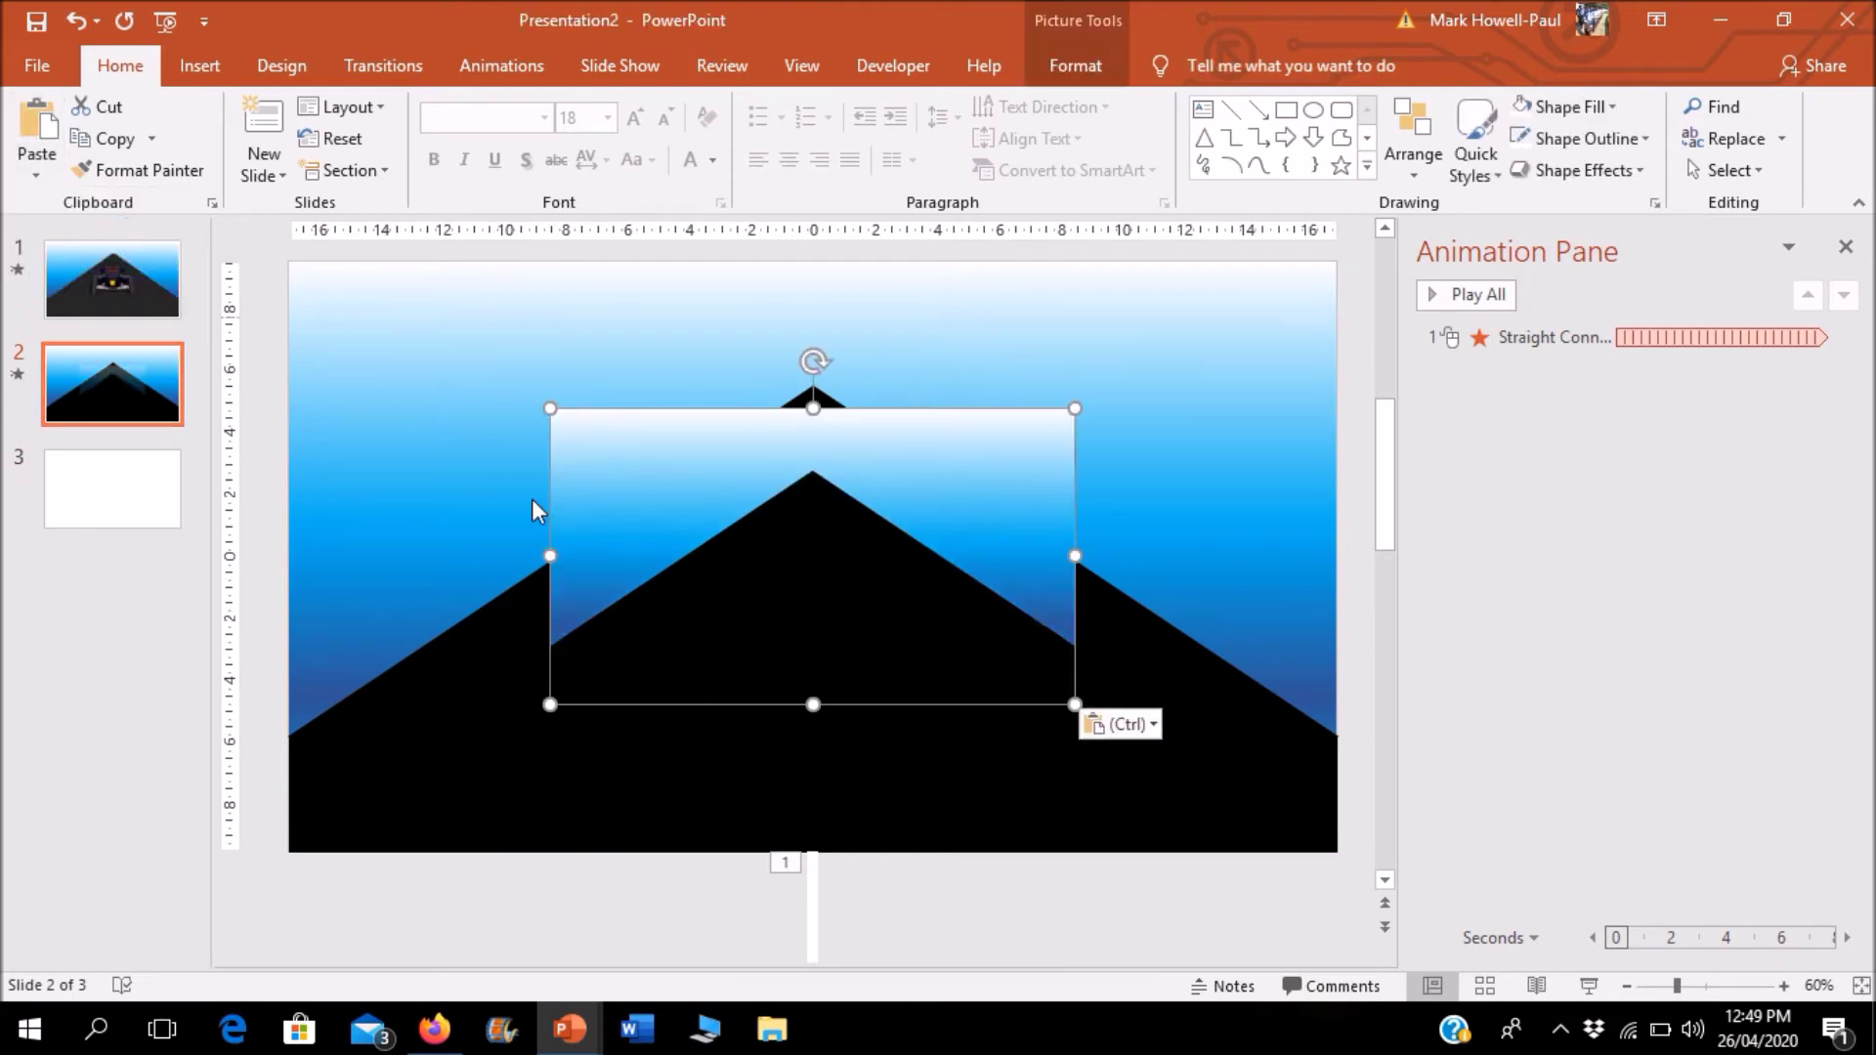
Step: Move and stretch the pasted picture to cover the whole slide
{"action": "left_click_drag", "start_coordinate": [698, 607], "coordinate": [434, 449]}
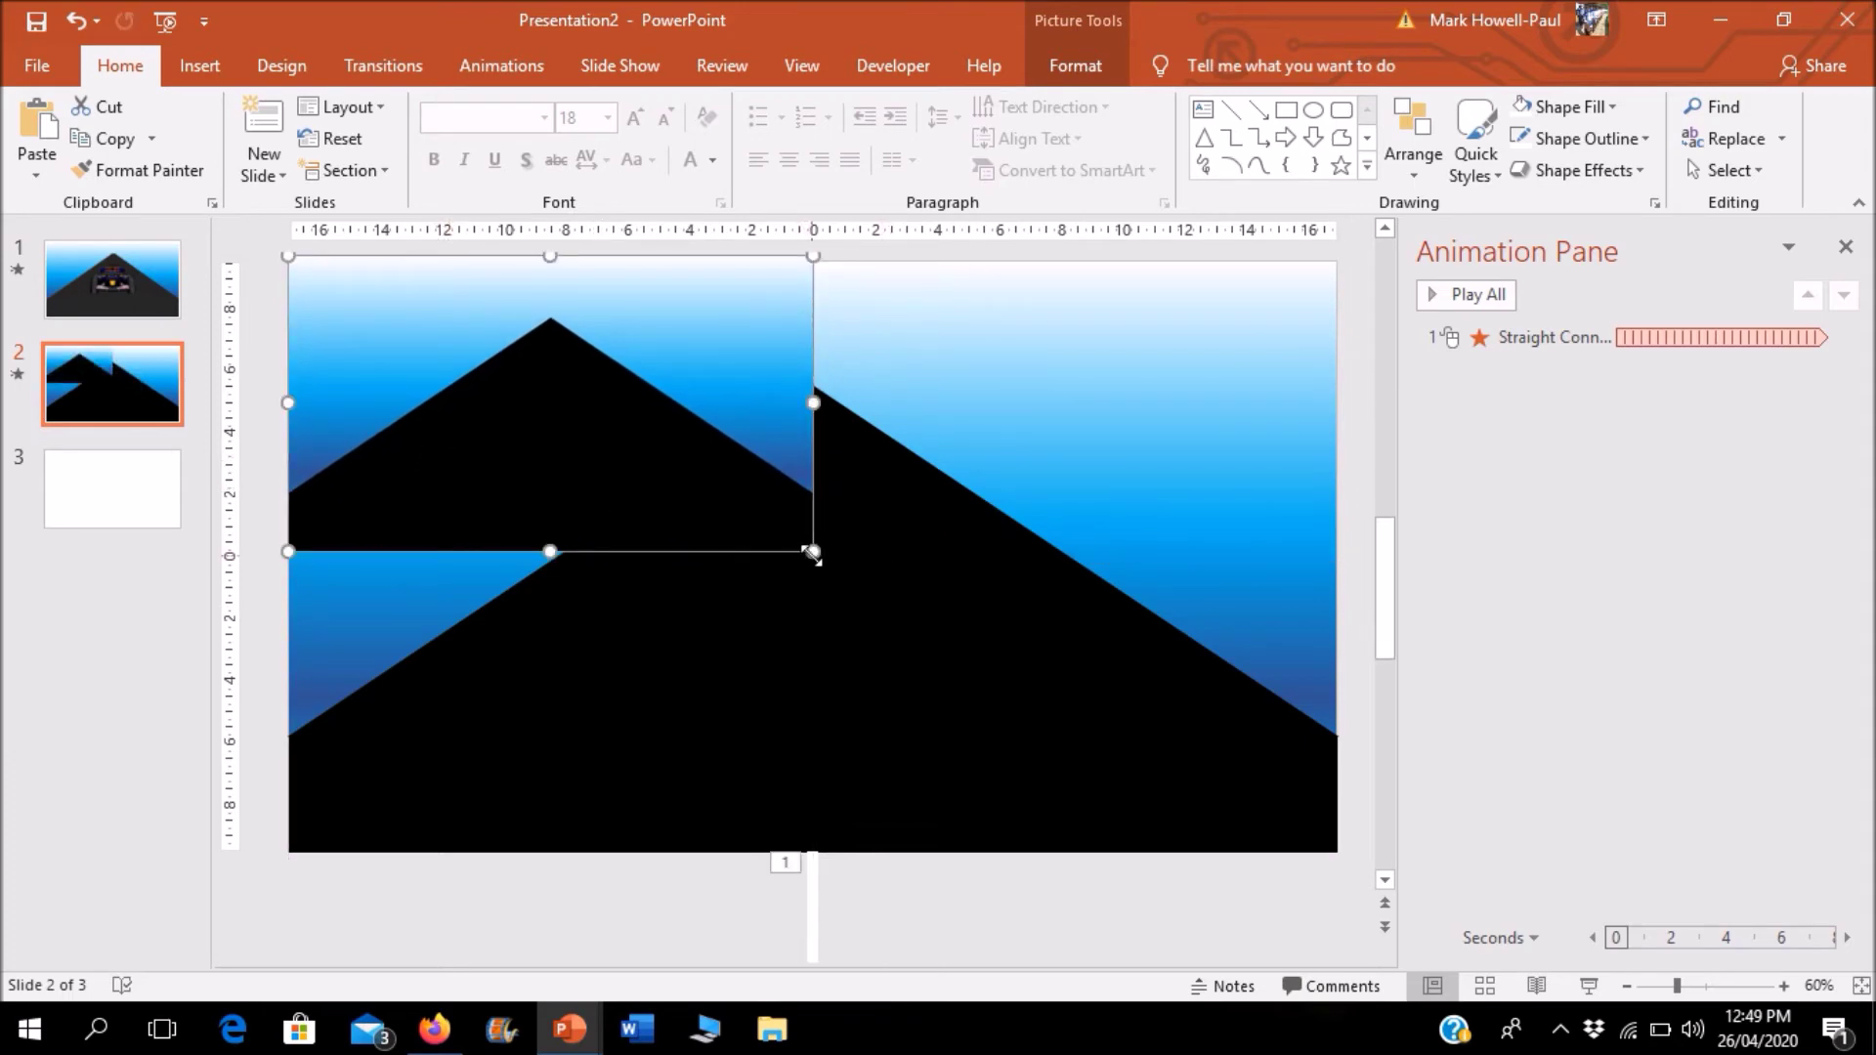
{"action": "left_click_drag", "start_coordinate": [813, 551], "coordinate": [1322, 817]}
{"action": "left_click_drag", "start_coordinate": [1227, 775], "coordinate": [1243, 784]}
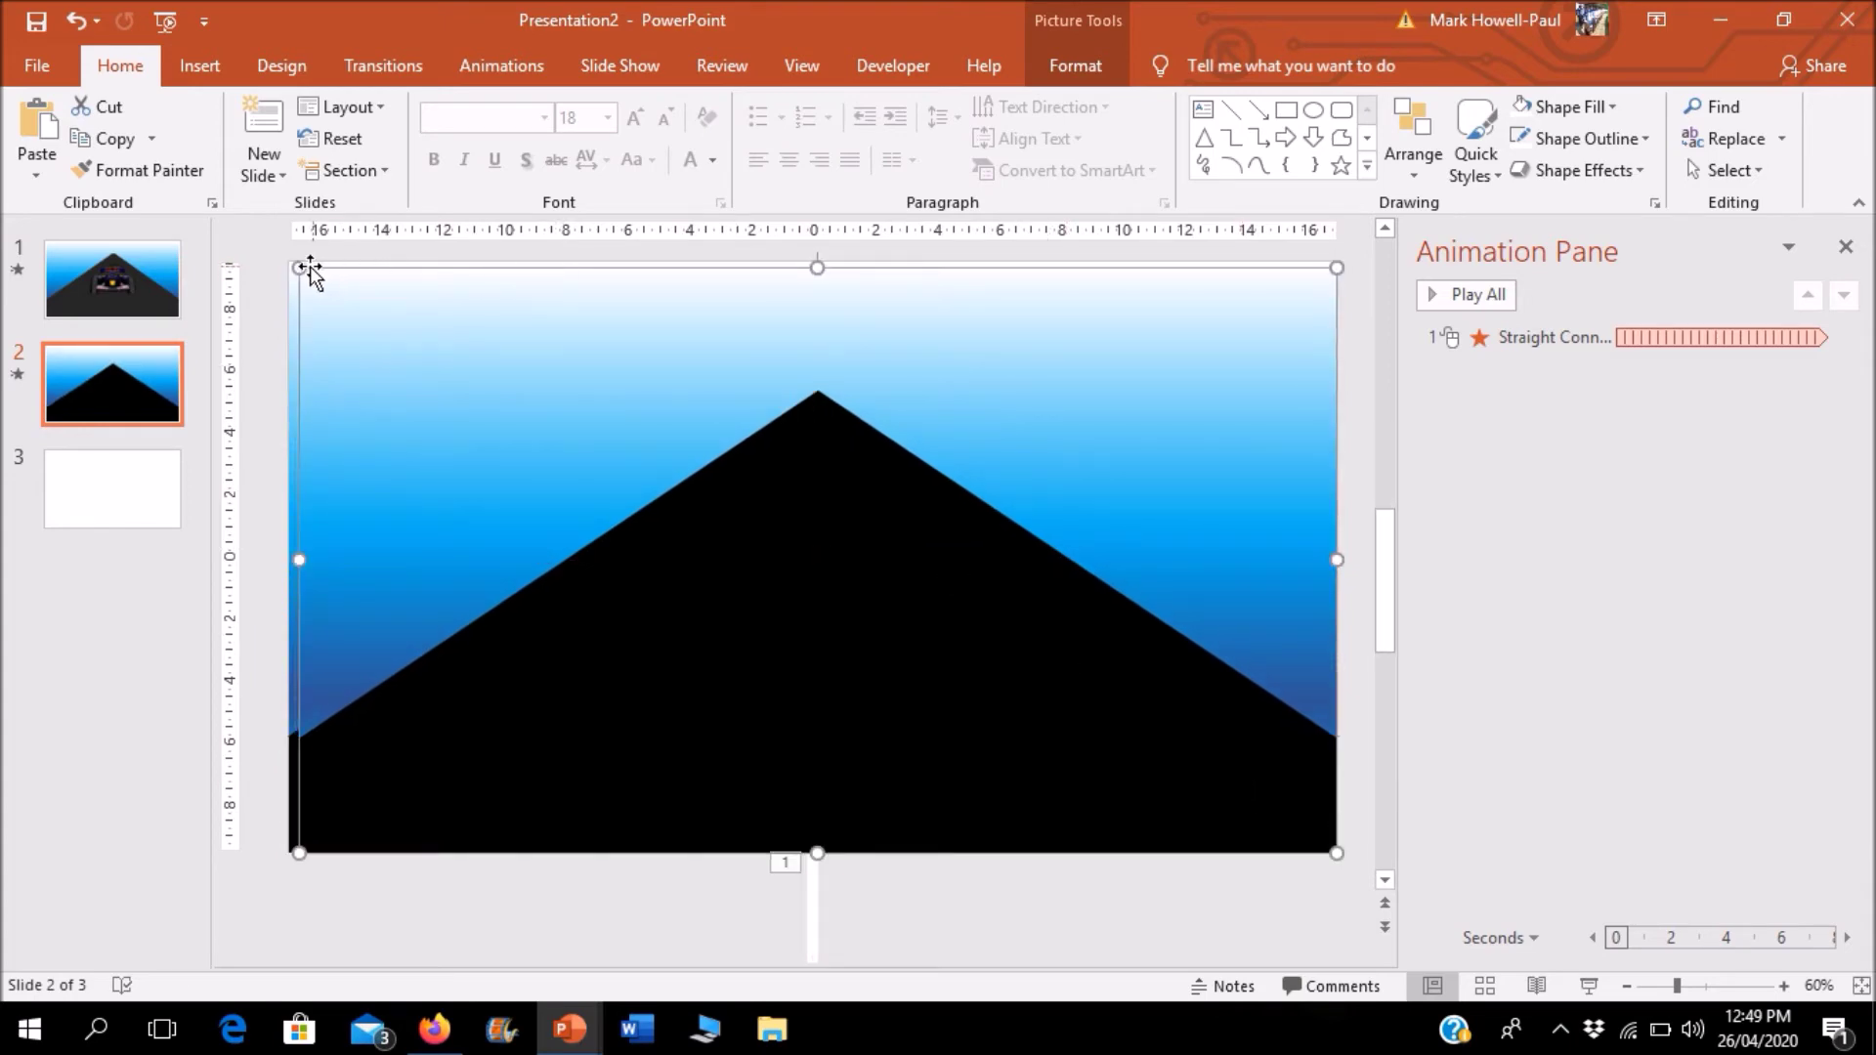
{"action": "left_click_drag", "start_coordinate": [299, 266], "coordinate": [293, 260]}
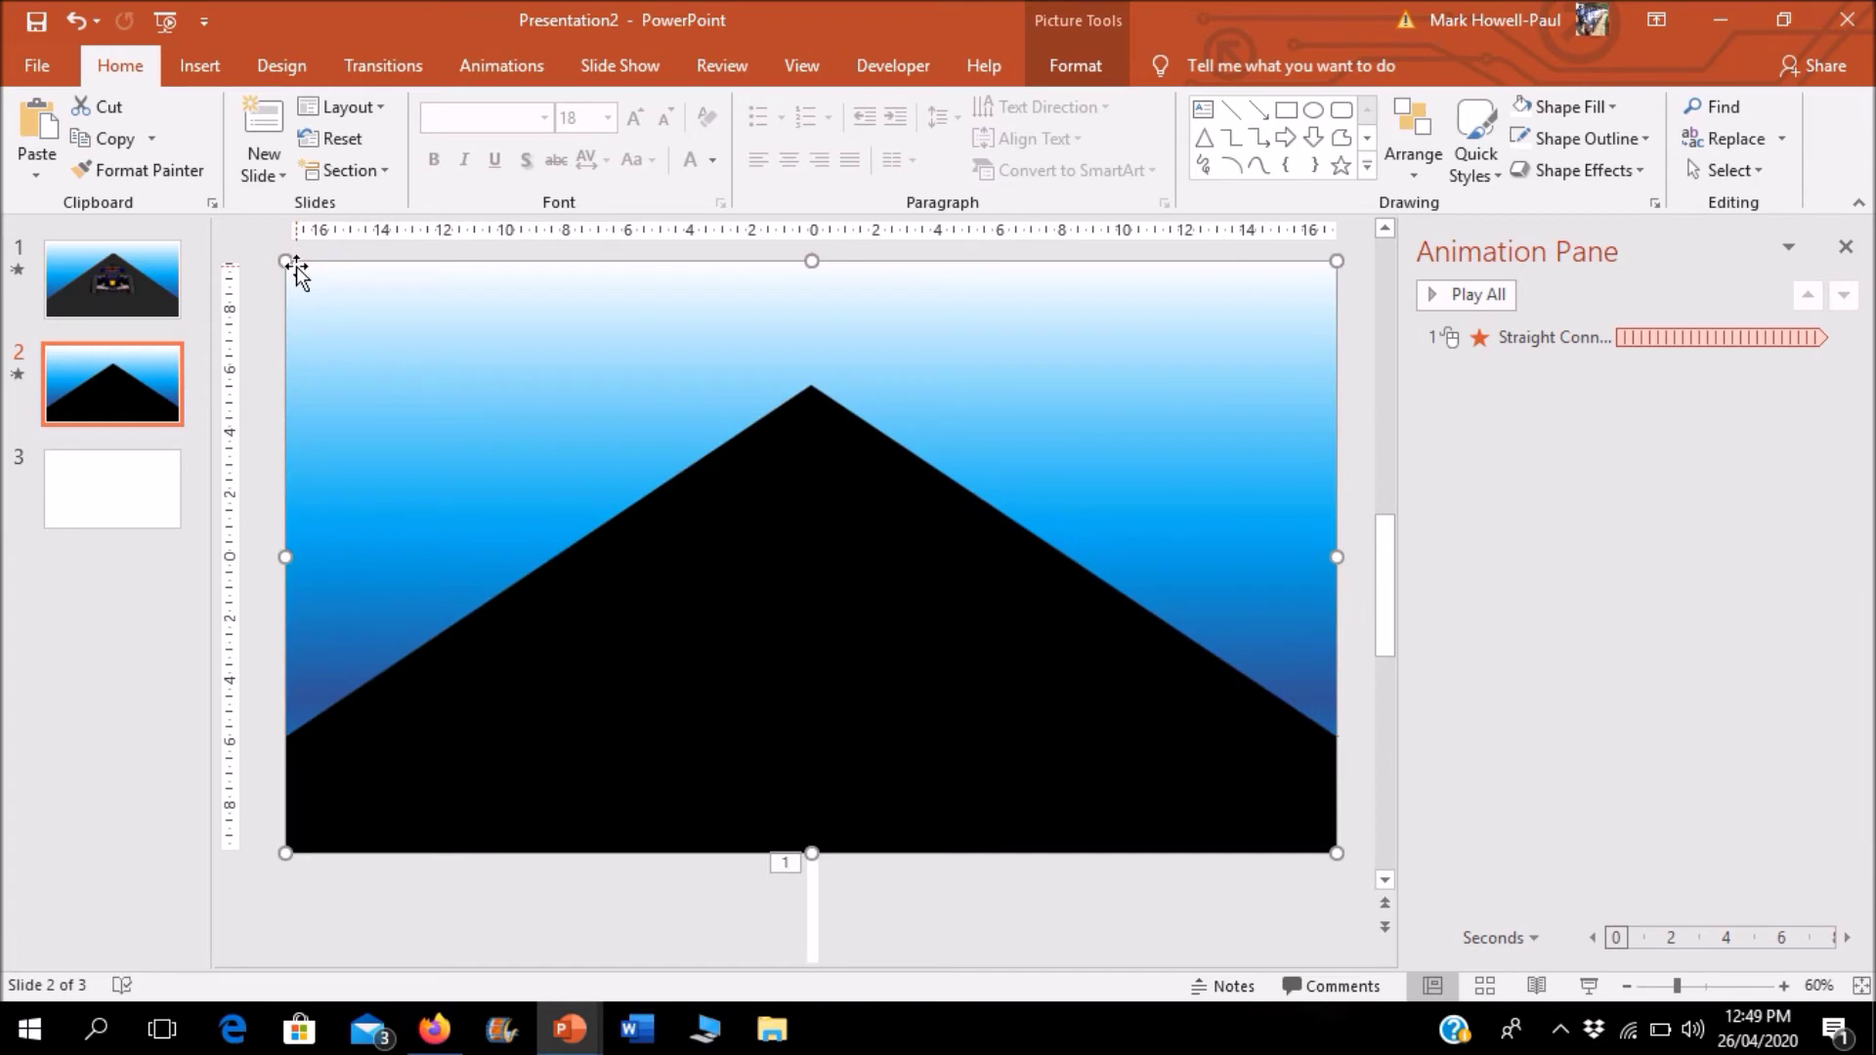
Step: Crop the picture's bottom edge up to the road's apex
{"action": "left_click", "coordinate": [1053, 68]}
{"action": "left_click", "coordinate": [1610, 153]}
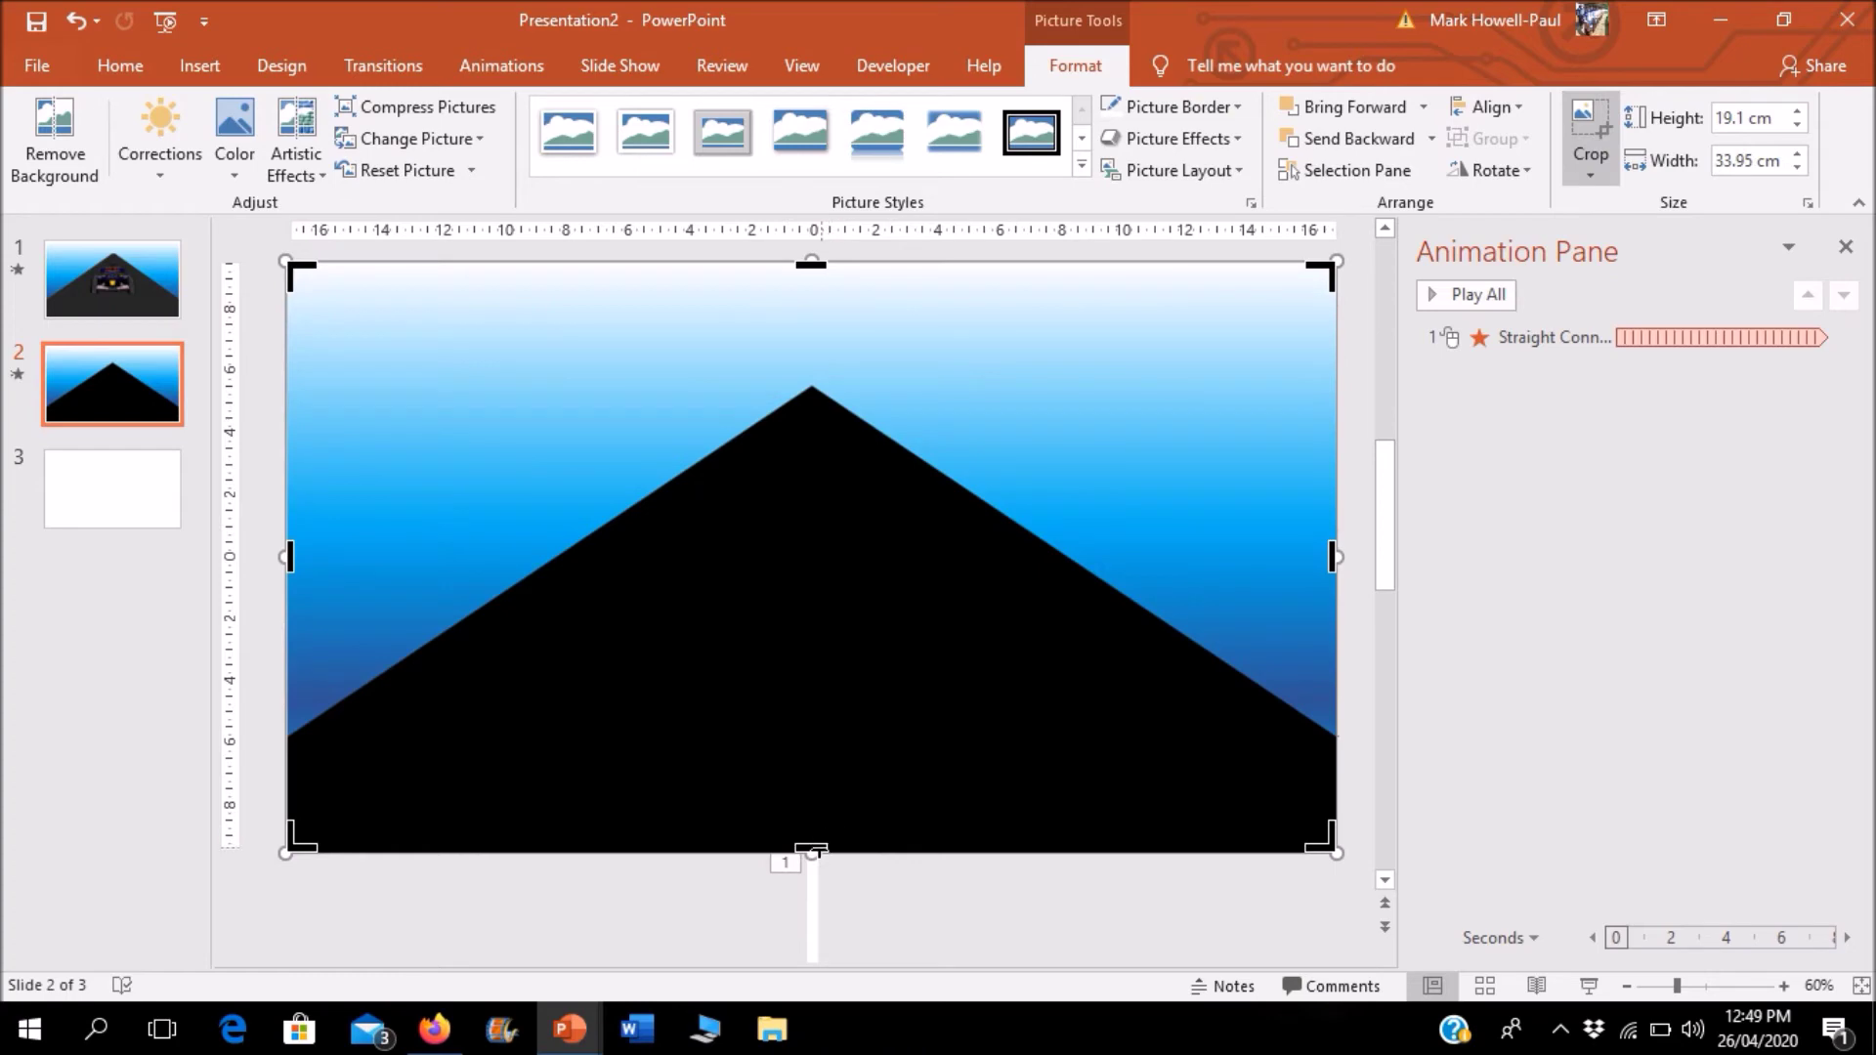
{"action": "left_click_drag", "start_coordinate": [811, 850], "coordinate": [835, 389]}
{"action": "left_click", "coordinate": [1531, 613]}
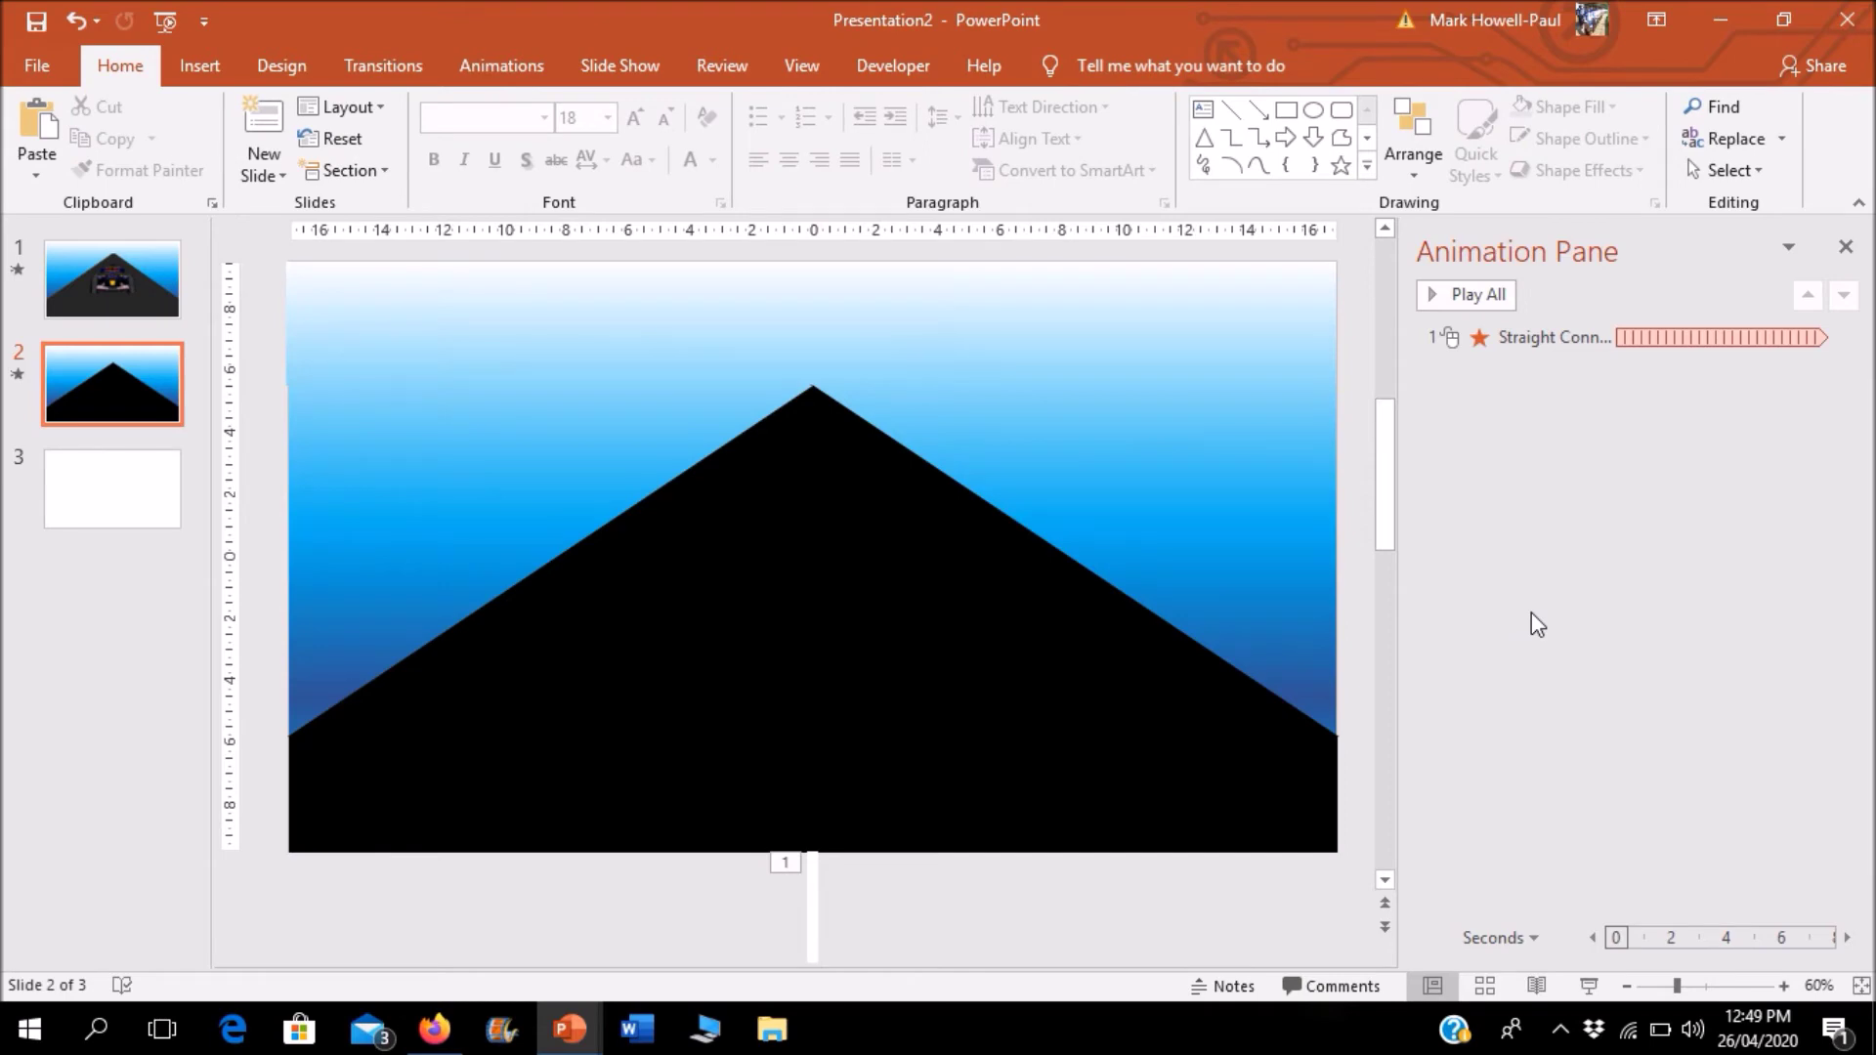
Step: Preview slide 2, then copy the Red Bull car picture from slide 1
{"action": "key", "text": "shift+F5"}
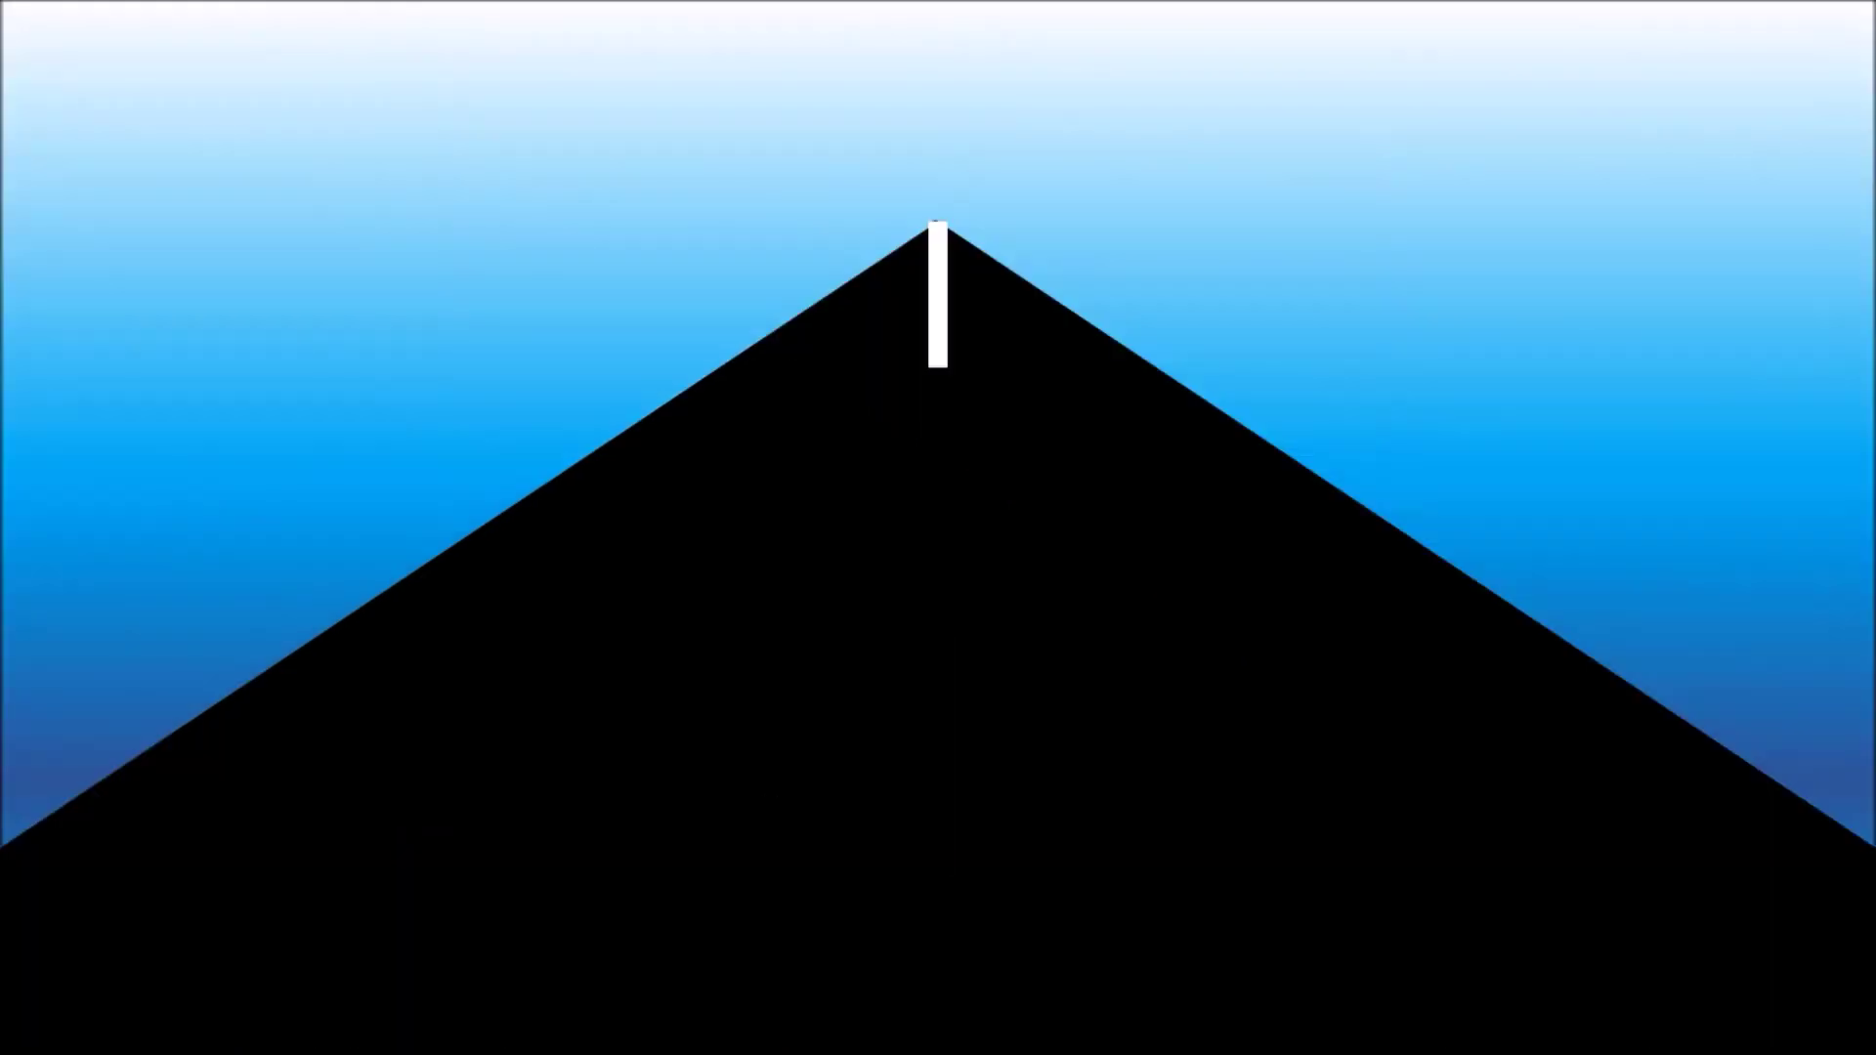
{"action": "key", "text": "Escape"}
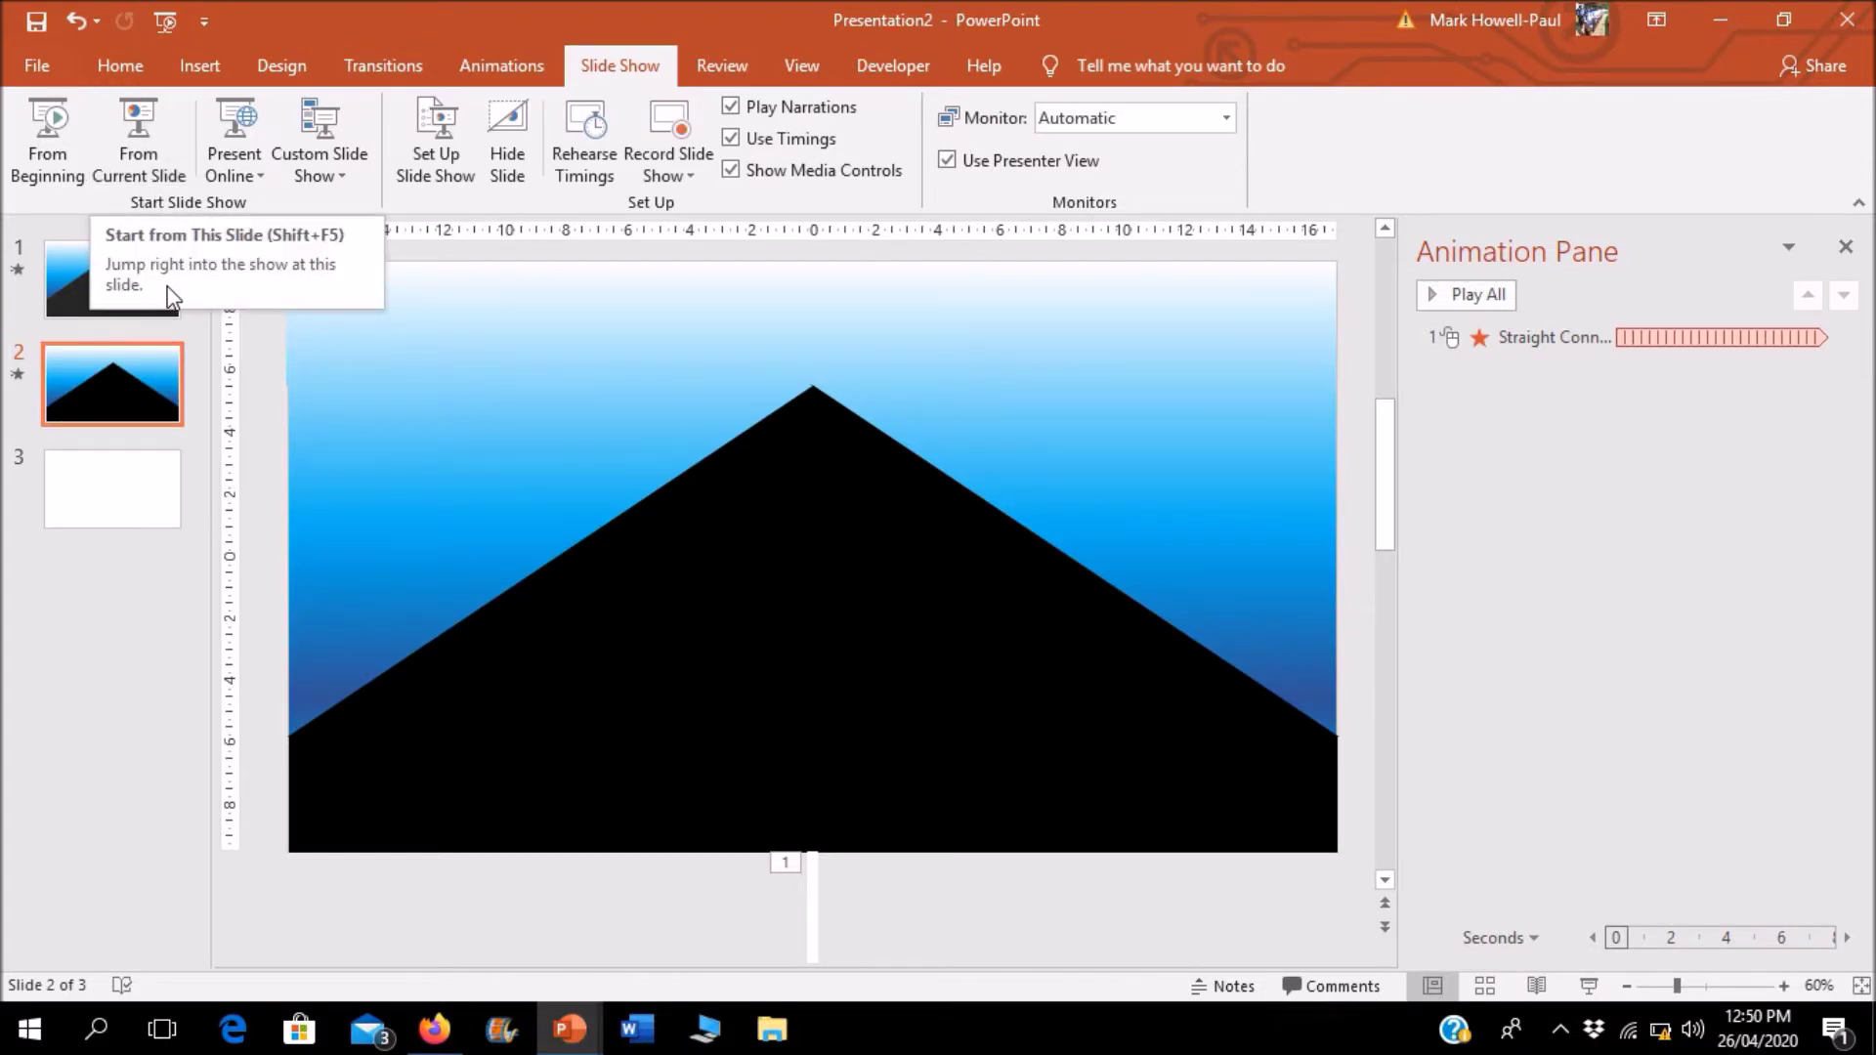
{"action": "left_click", "coordinate": [122, 298]}
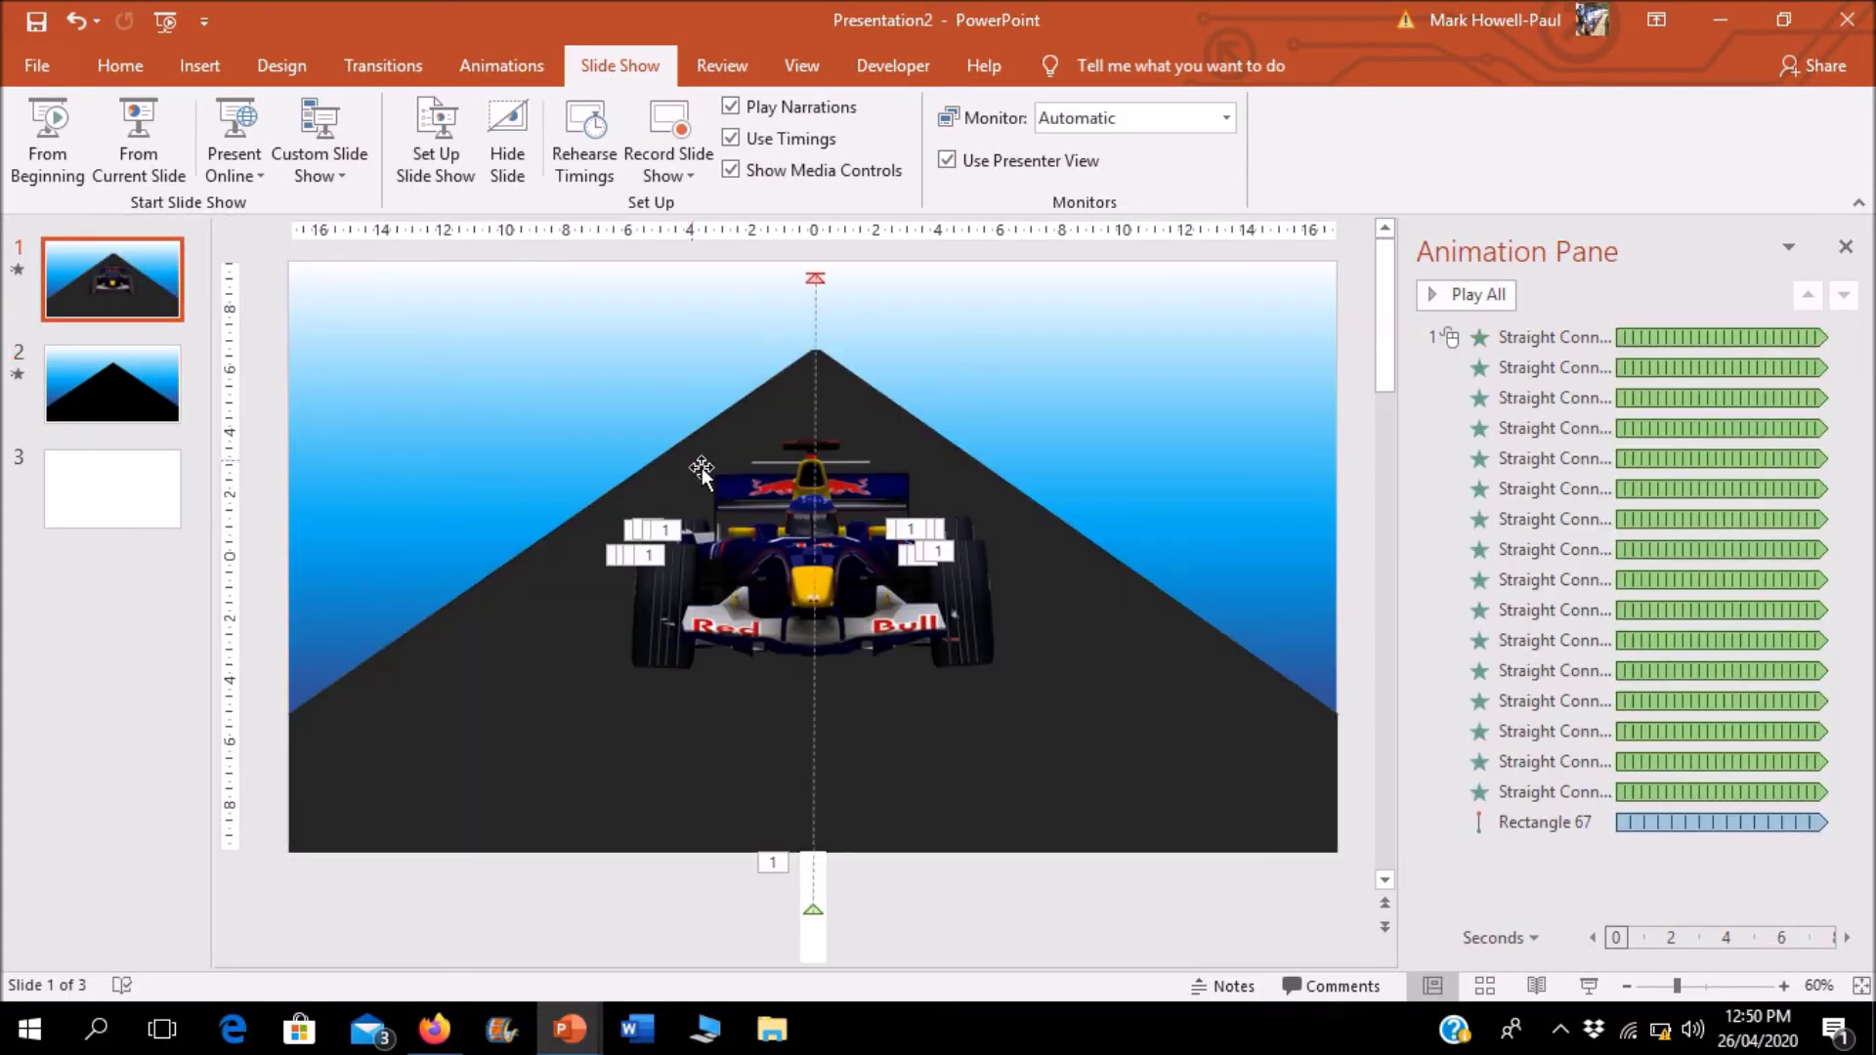
{"action": "left_click", "coordinate": [743, 520]}
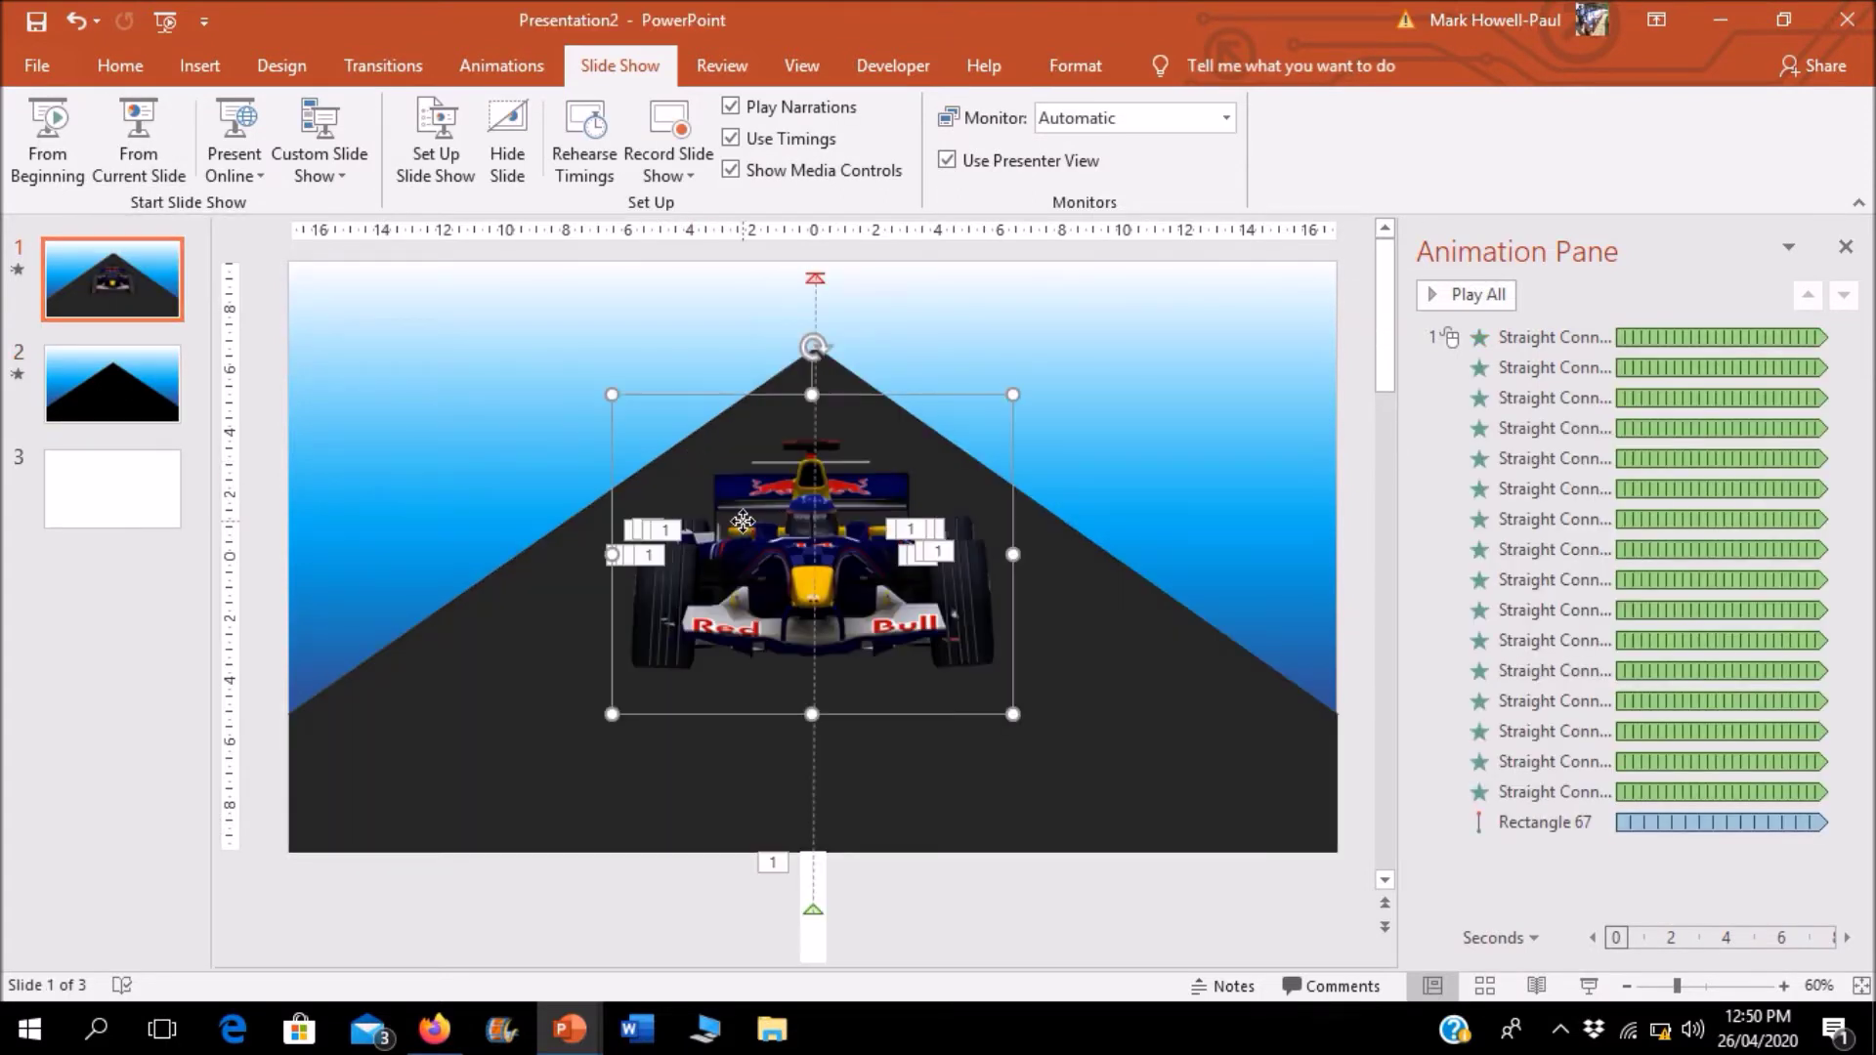
{"action": "left_click", "coordinate": [129, 75]}
{"action": "left_click", "coordinate": [196, 72]}
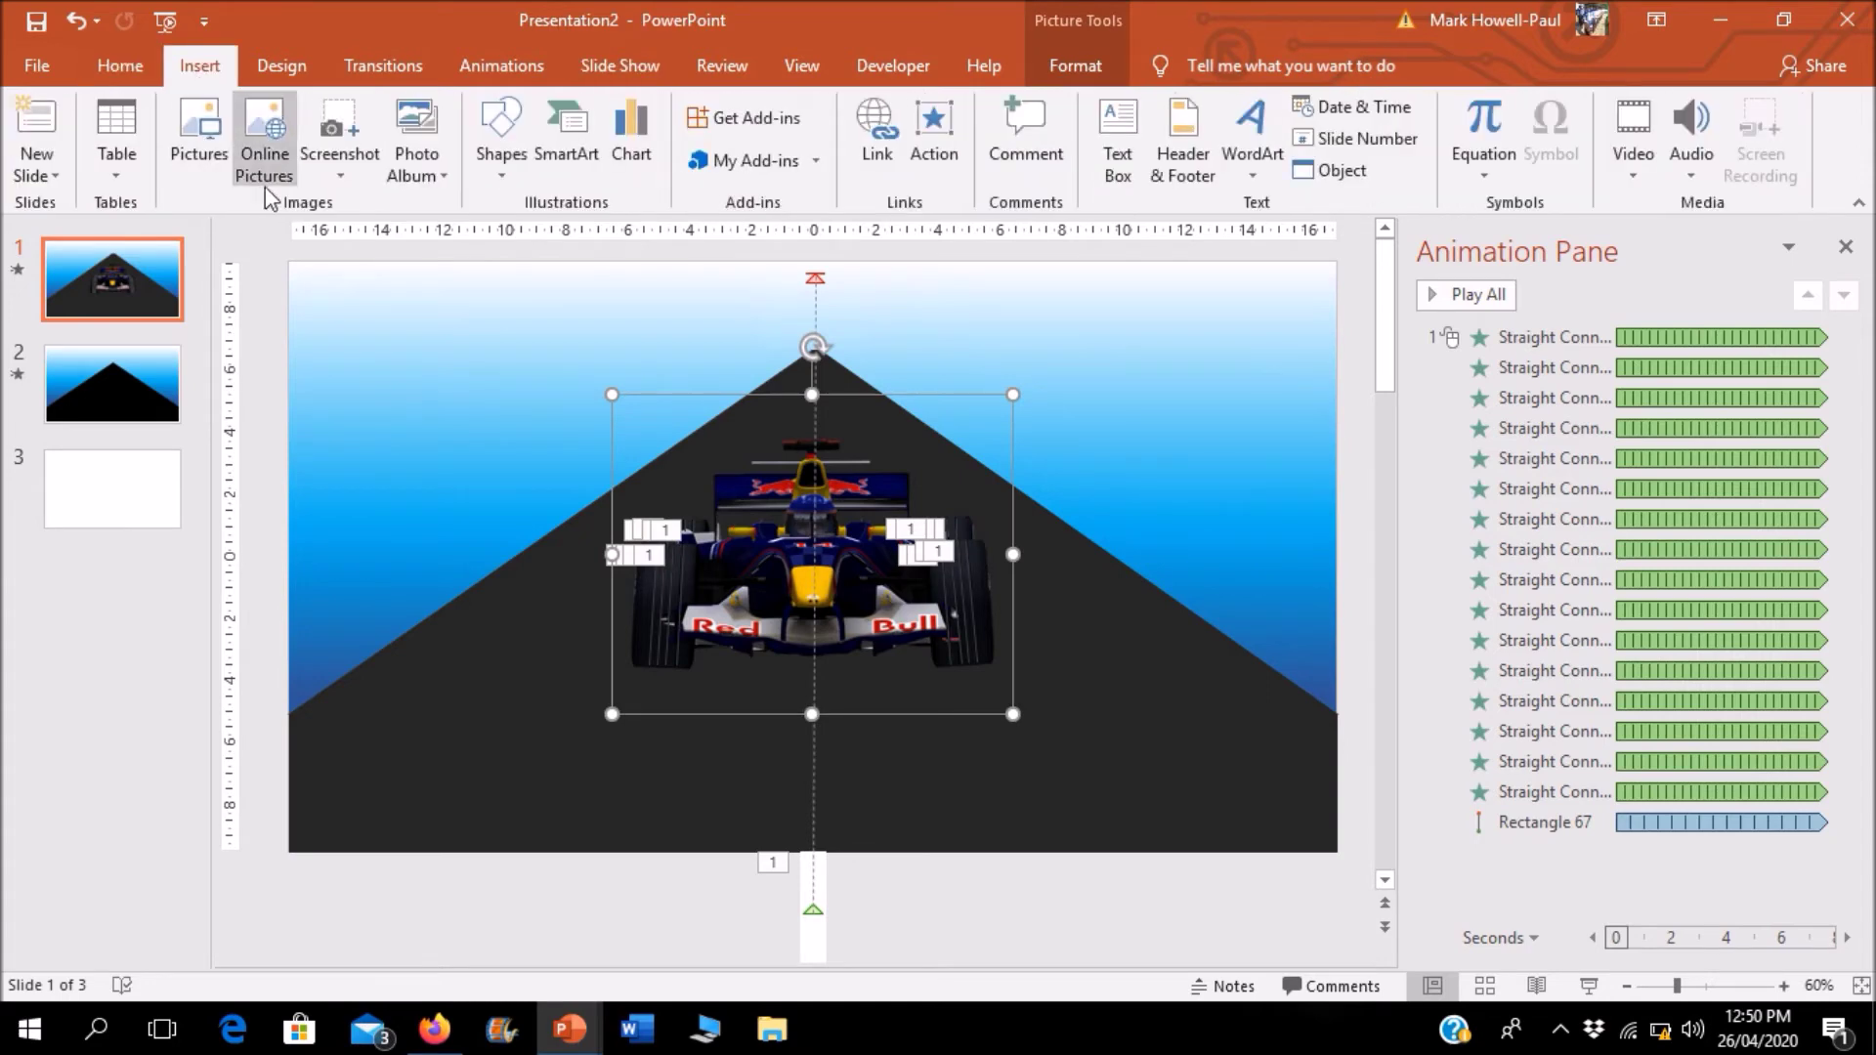
{"action": "left_click", "coordinate": [131, 76]}
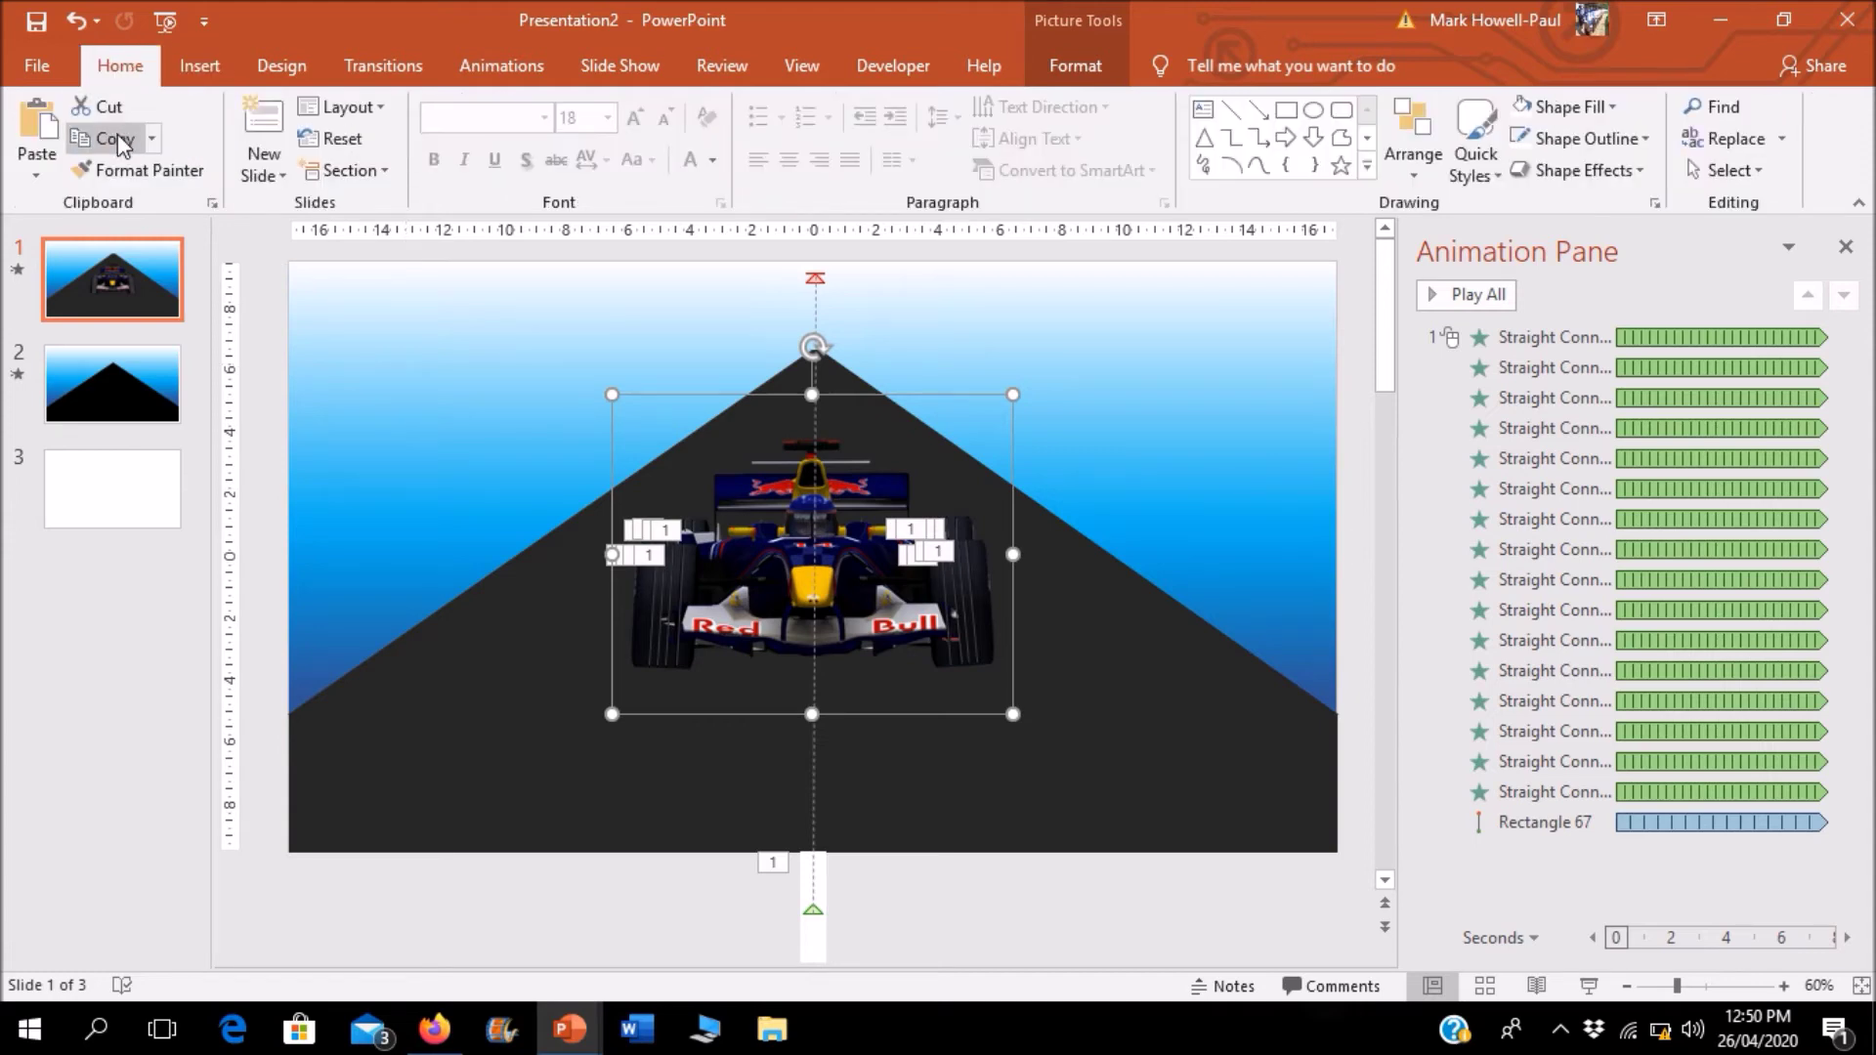
Step: Paste the car onto slide 2 and nudge it down onto the road
{"action": "left_click", "coordinate": [134, 366]}
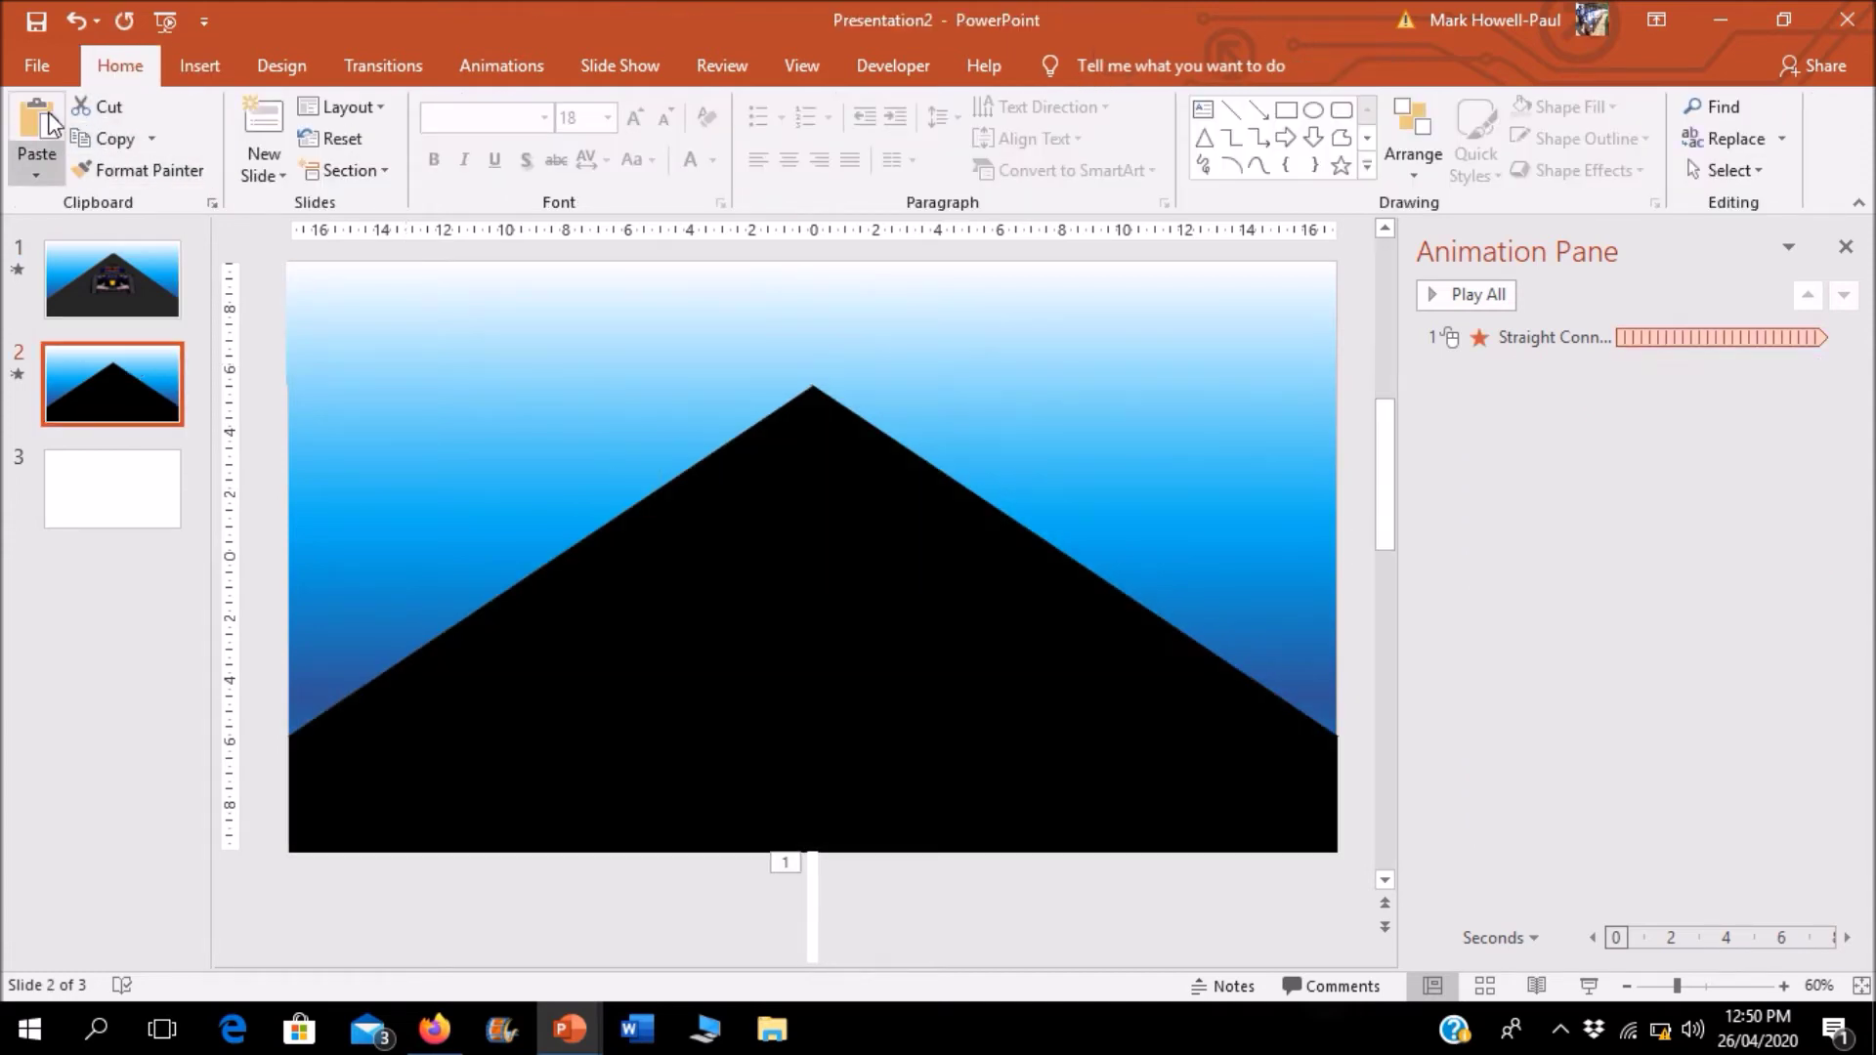
{"action": "left_click", "coordinate": [39, 122]}
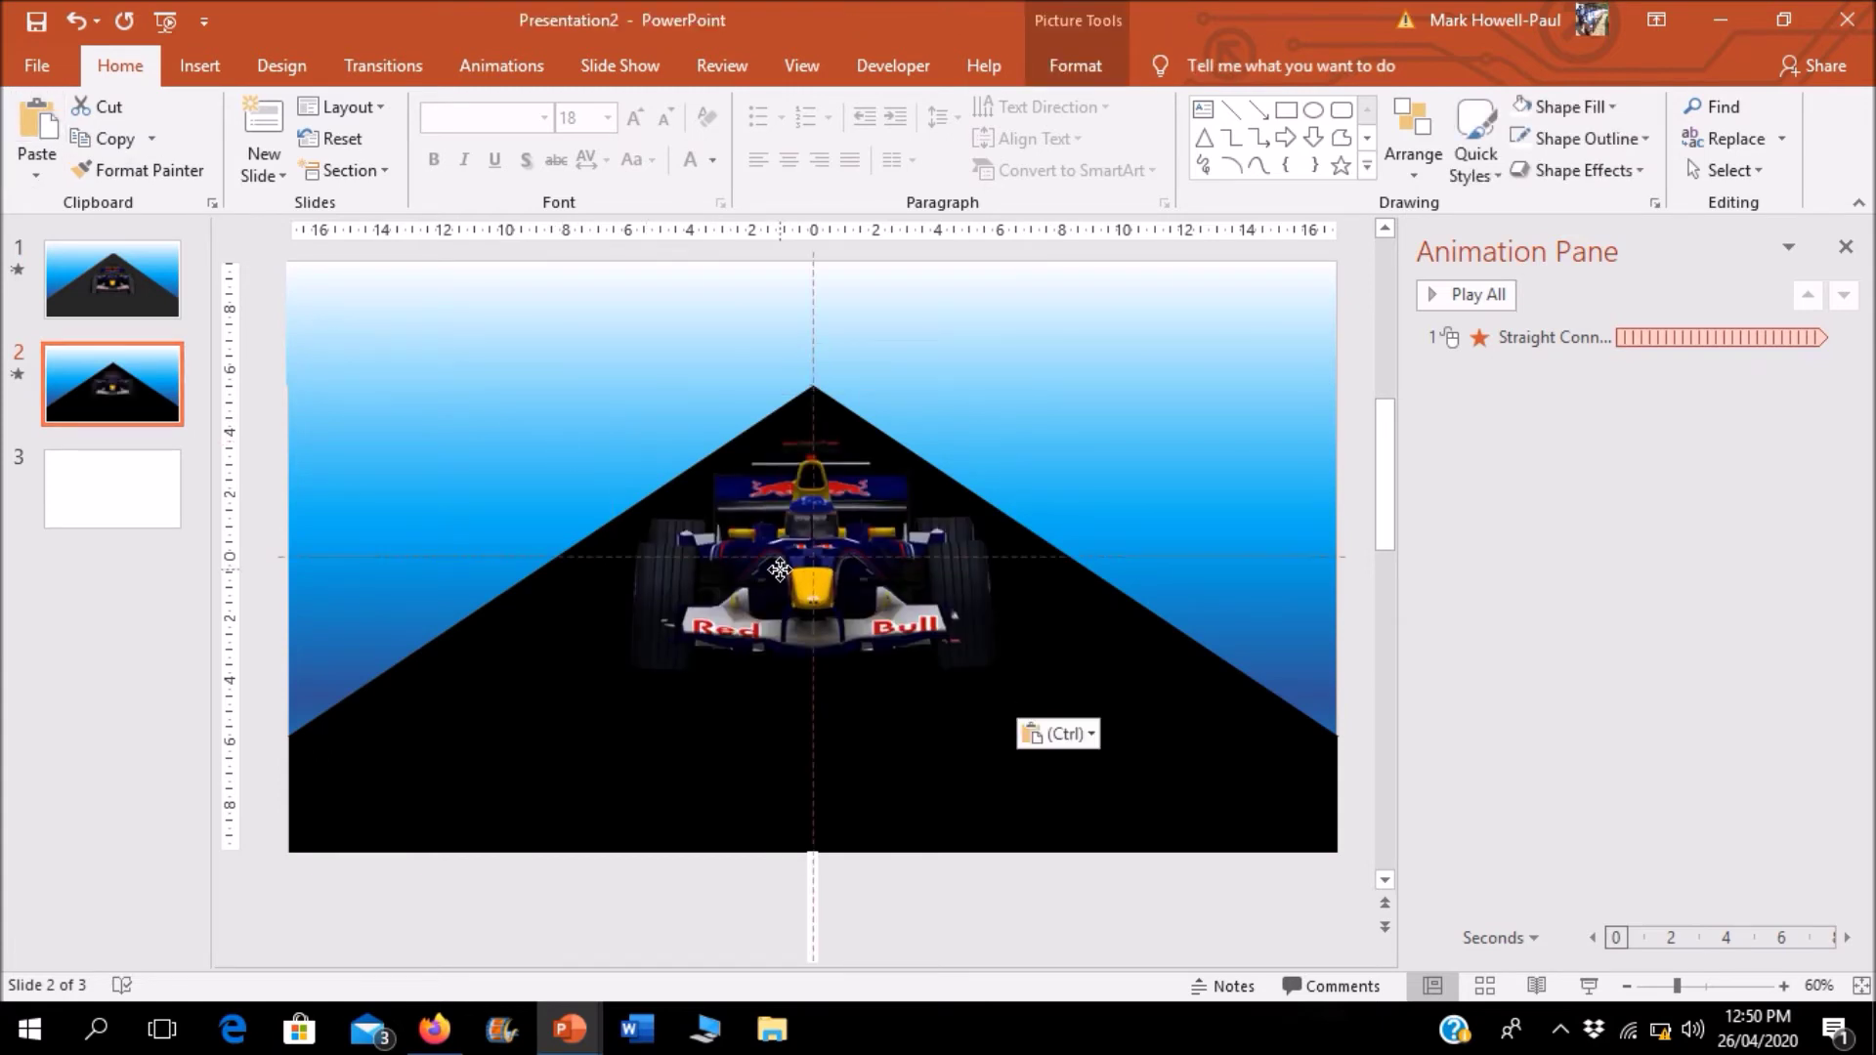
{"action": "left_click_drag", "start_coordinate": [781, 571], "coordinate": [795, 576]}
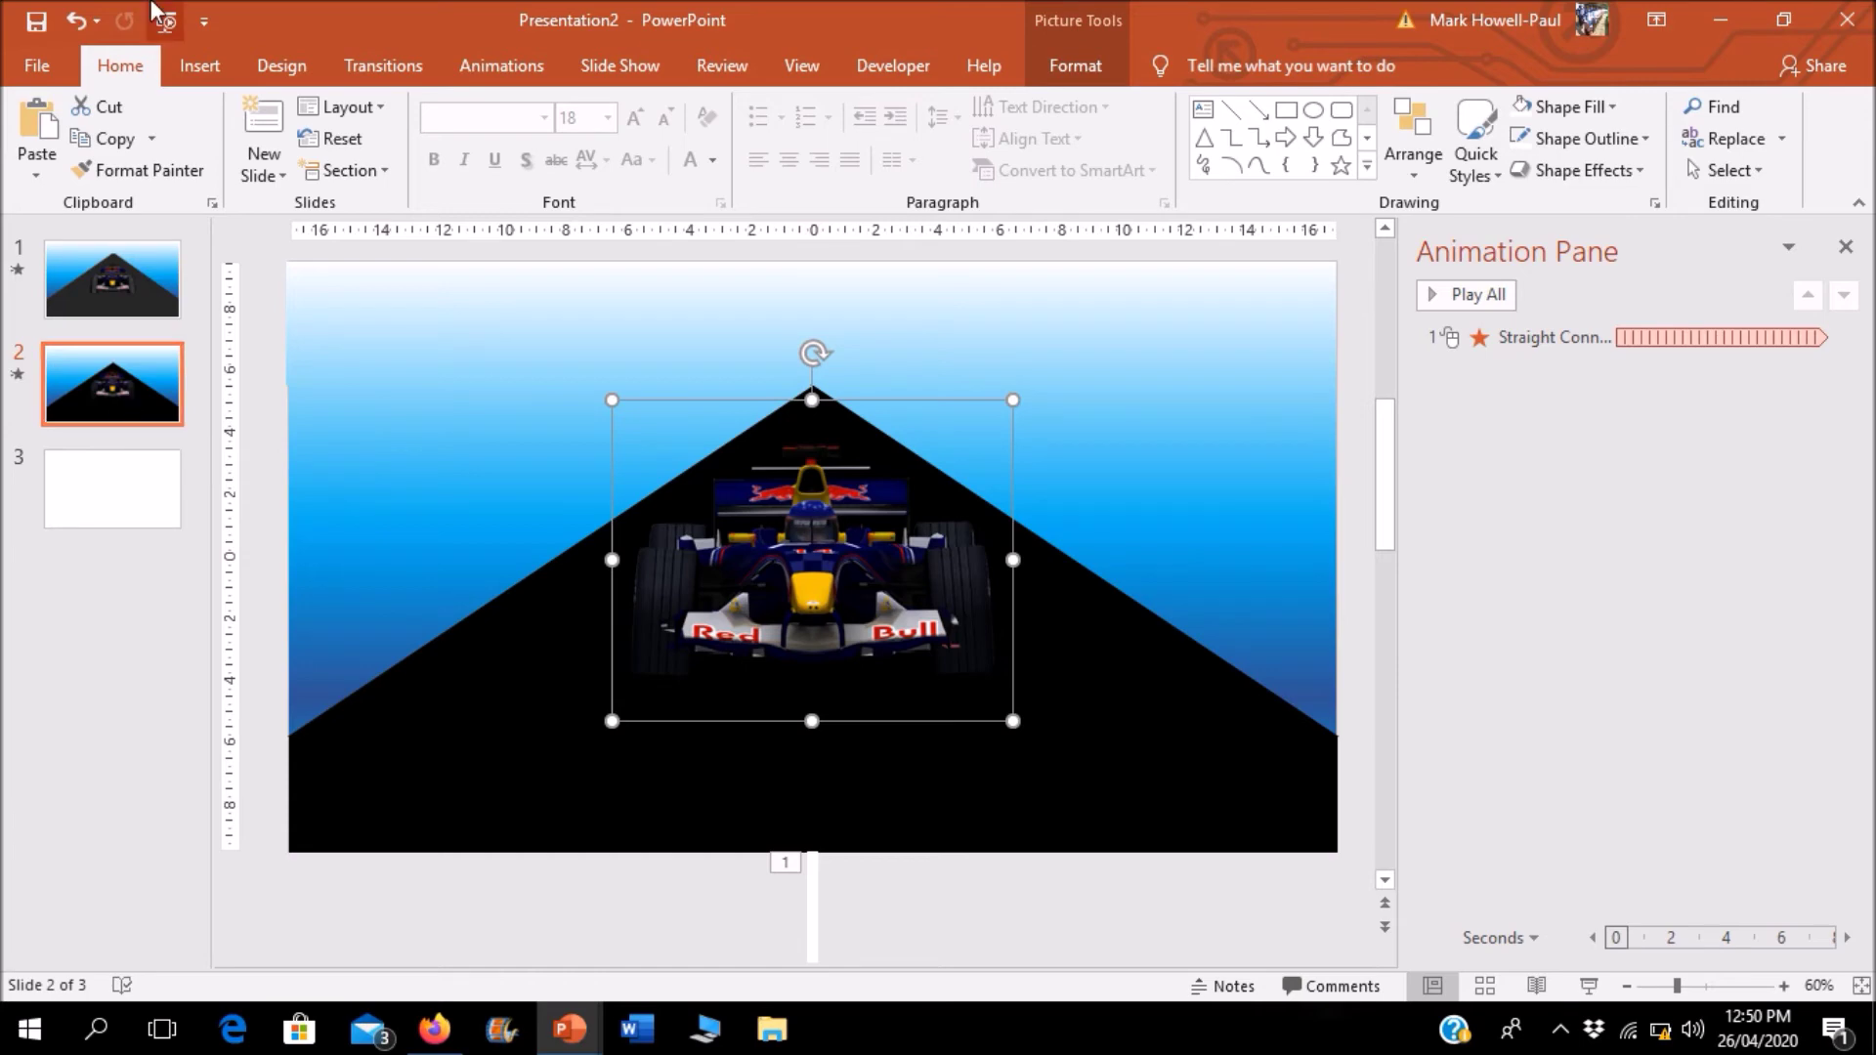
{"action": "left_click", "coordinate": [210, 66]}
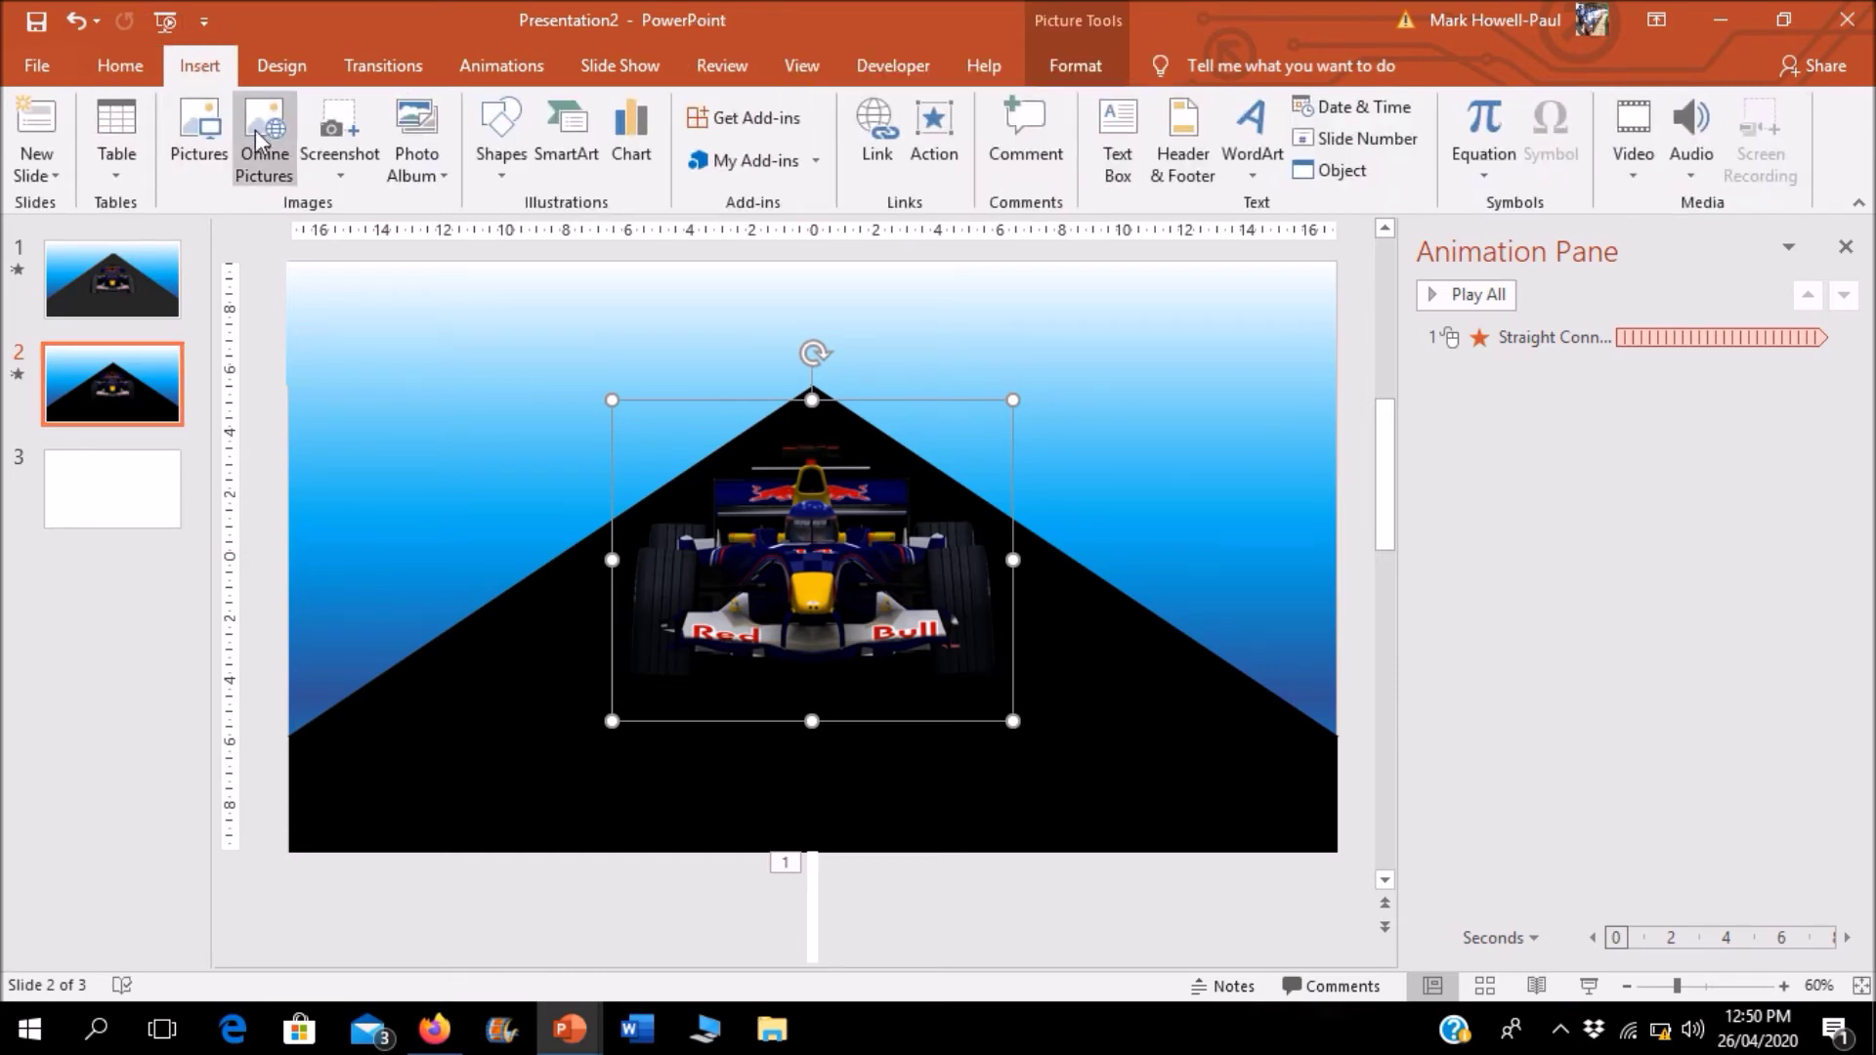
{"action": "left_click", "coordinate": [502, 152]}
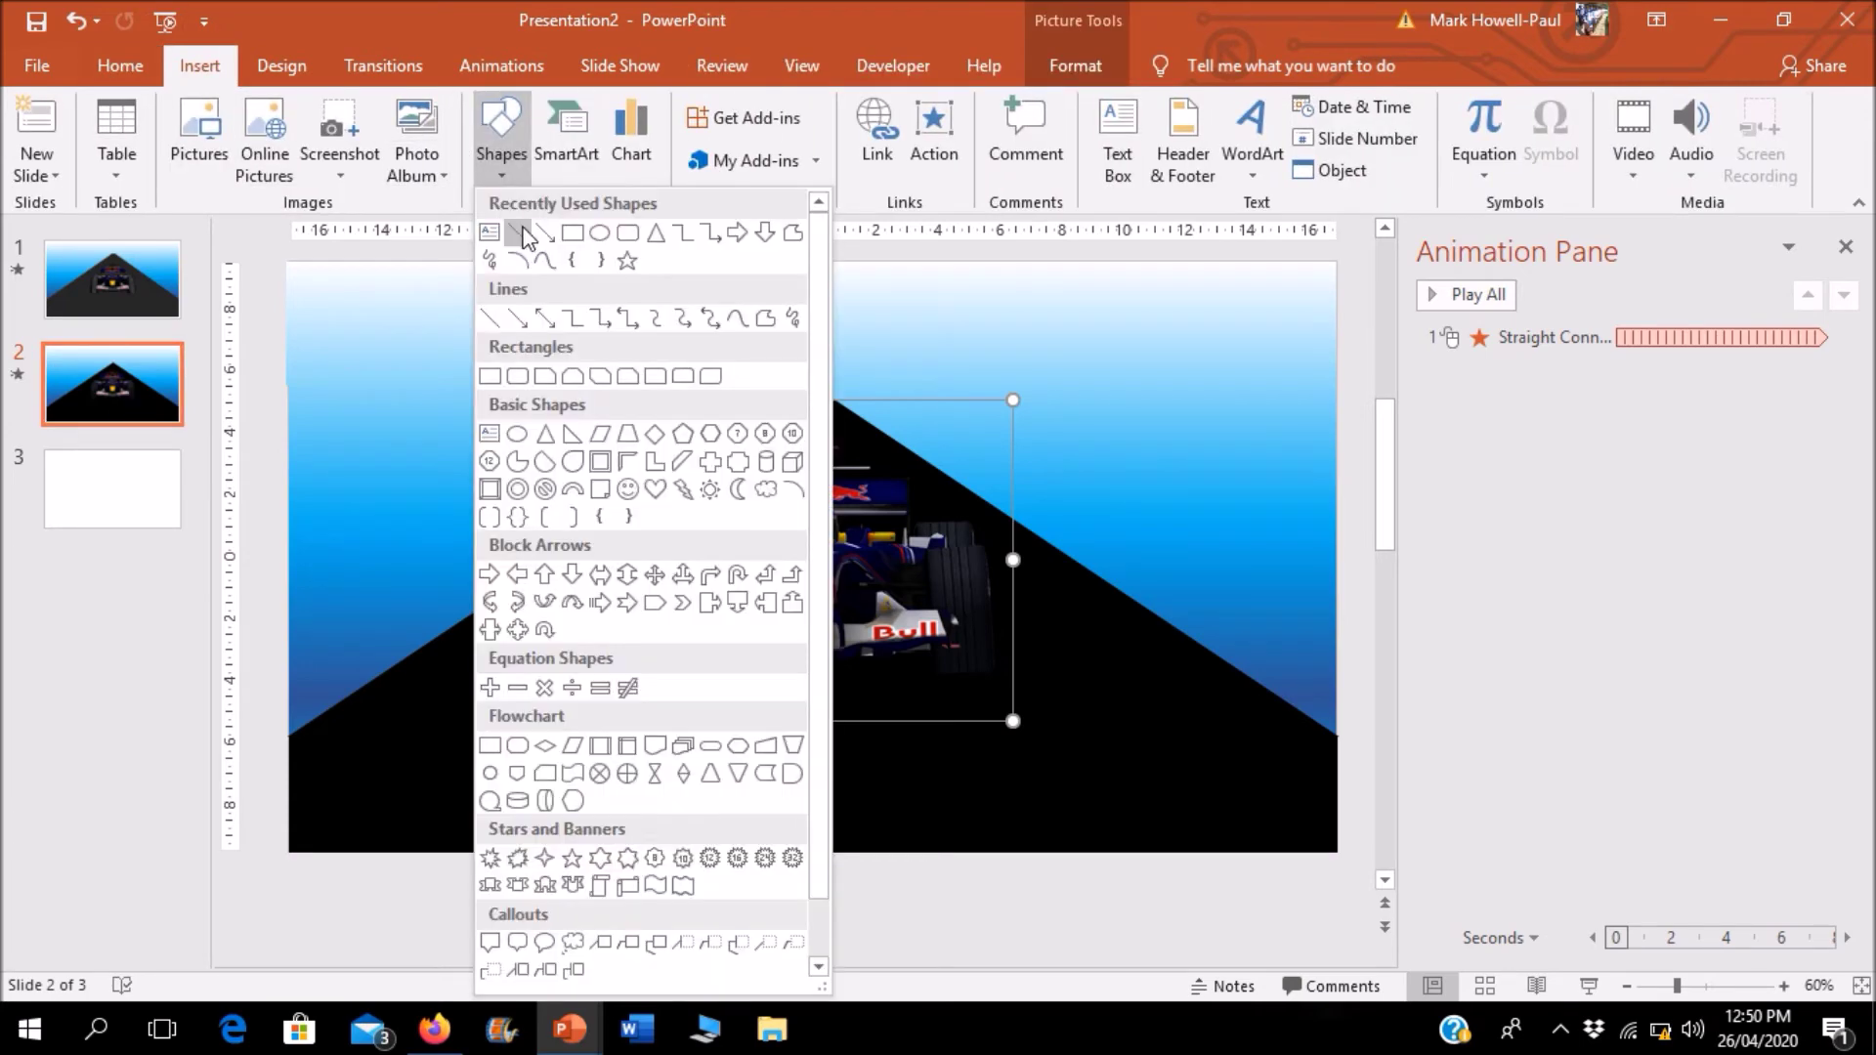
Step: Draw a short vertical line beside the car's right front tyre
{"action": "left_click", "coordinate": [1167, 520]}
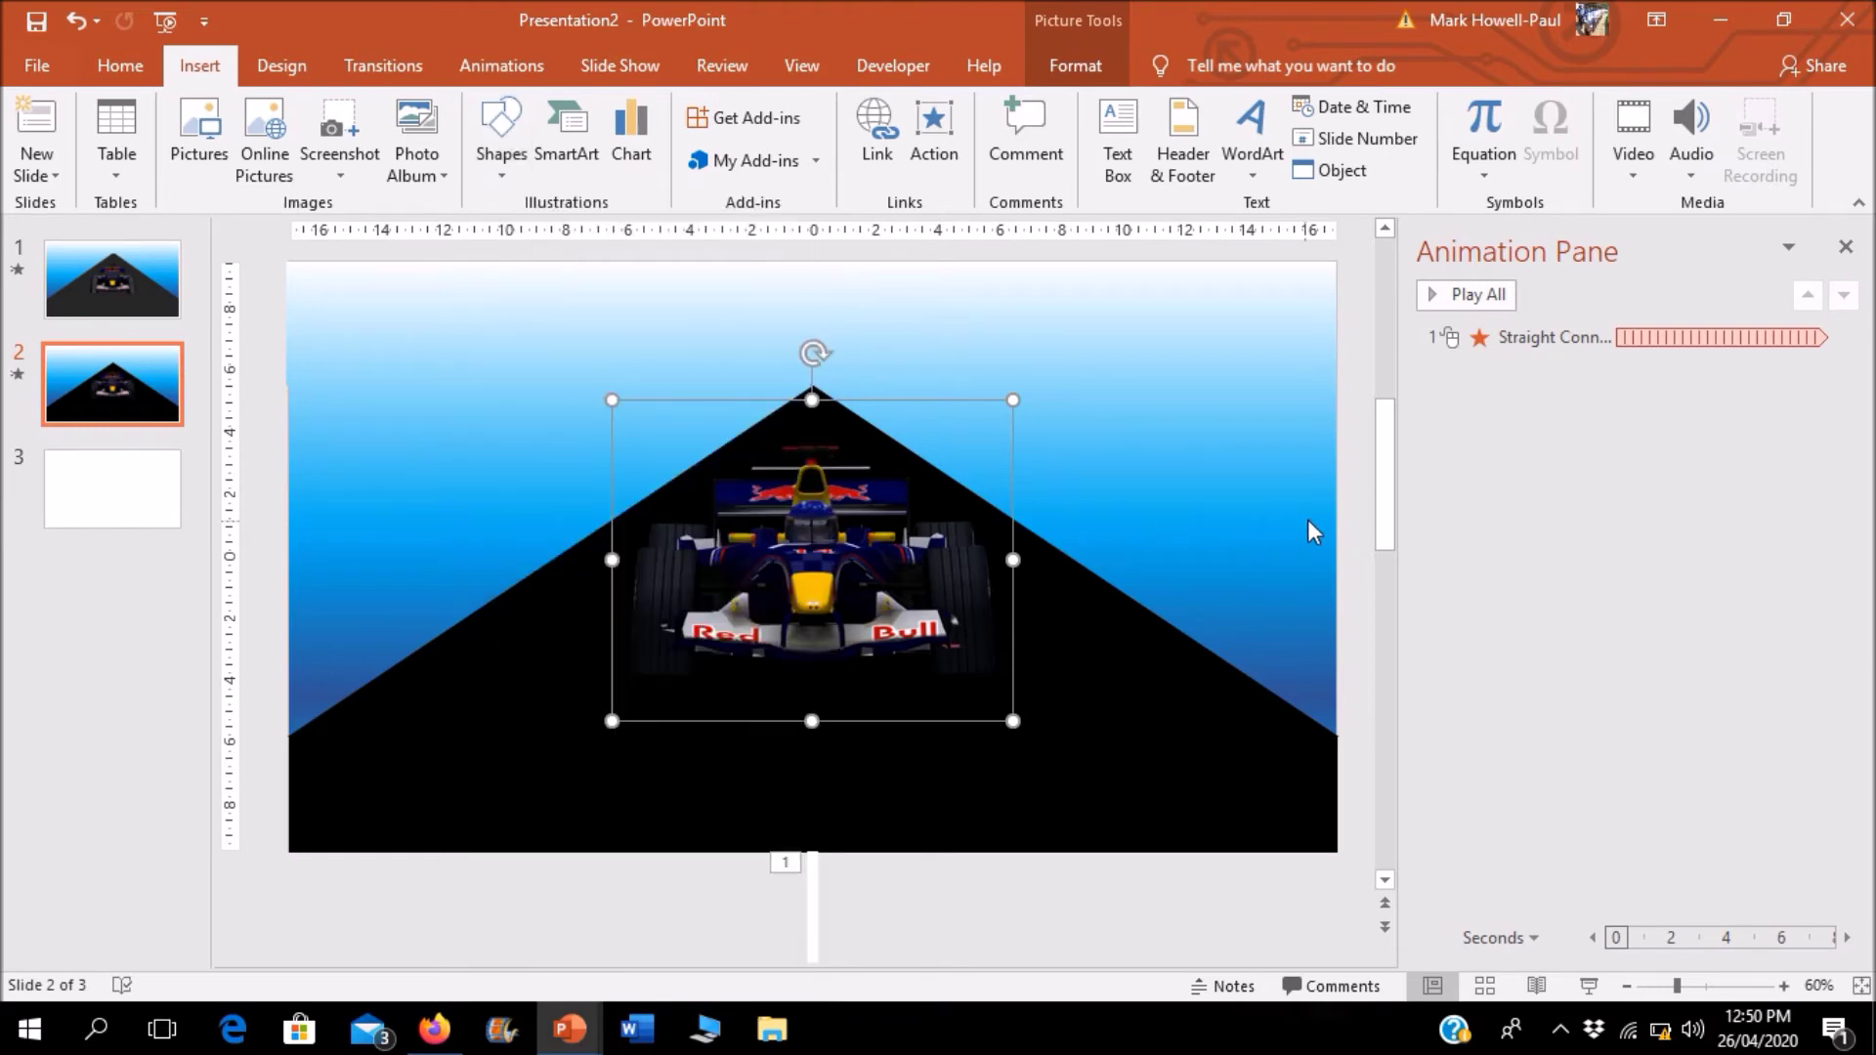
{"action": "left_click", "coordinate": [1308, 519]}
{"action": "left_click", "coordinate": [501, 137]}
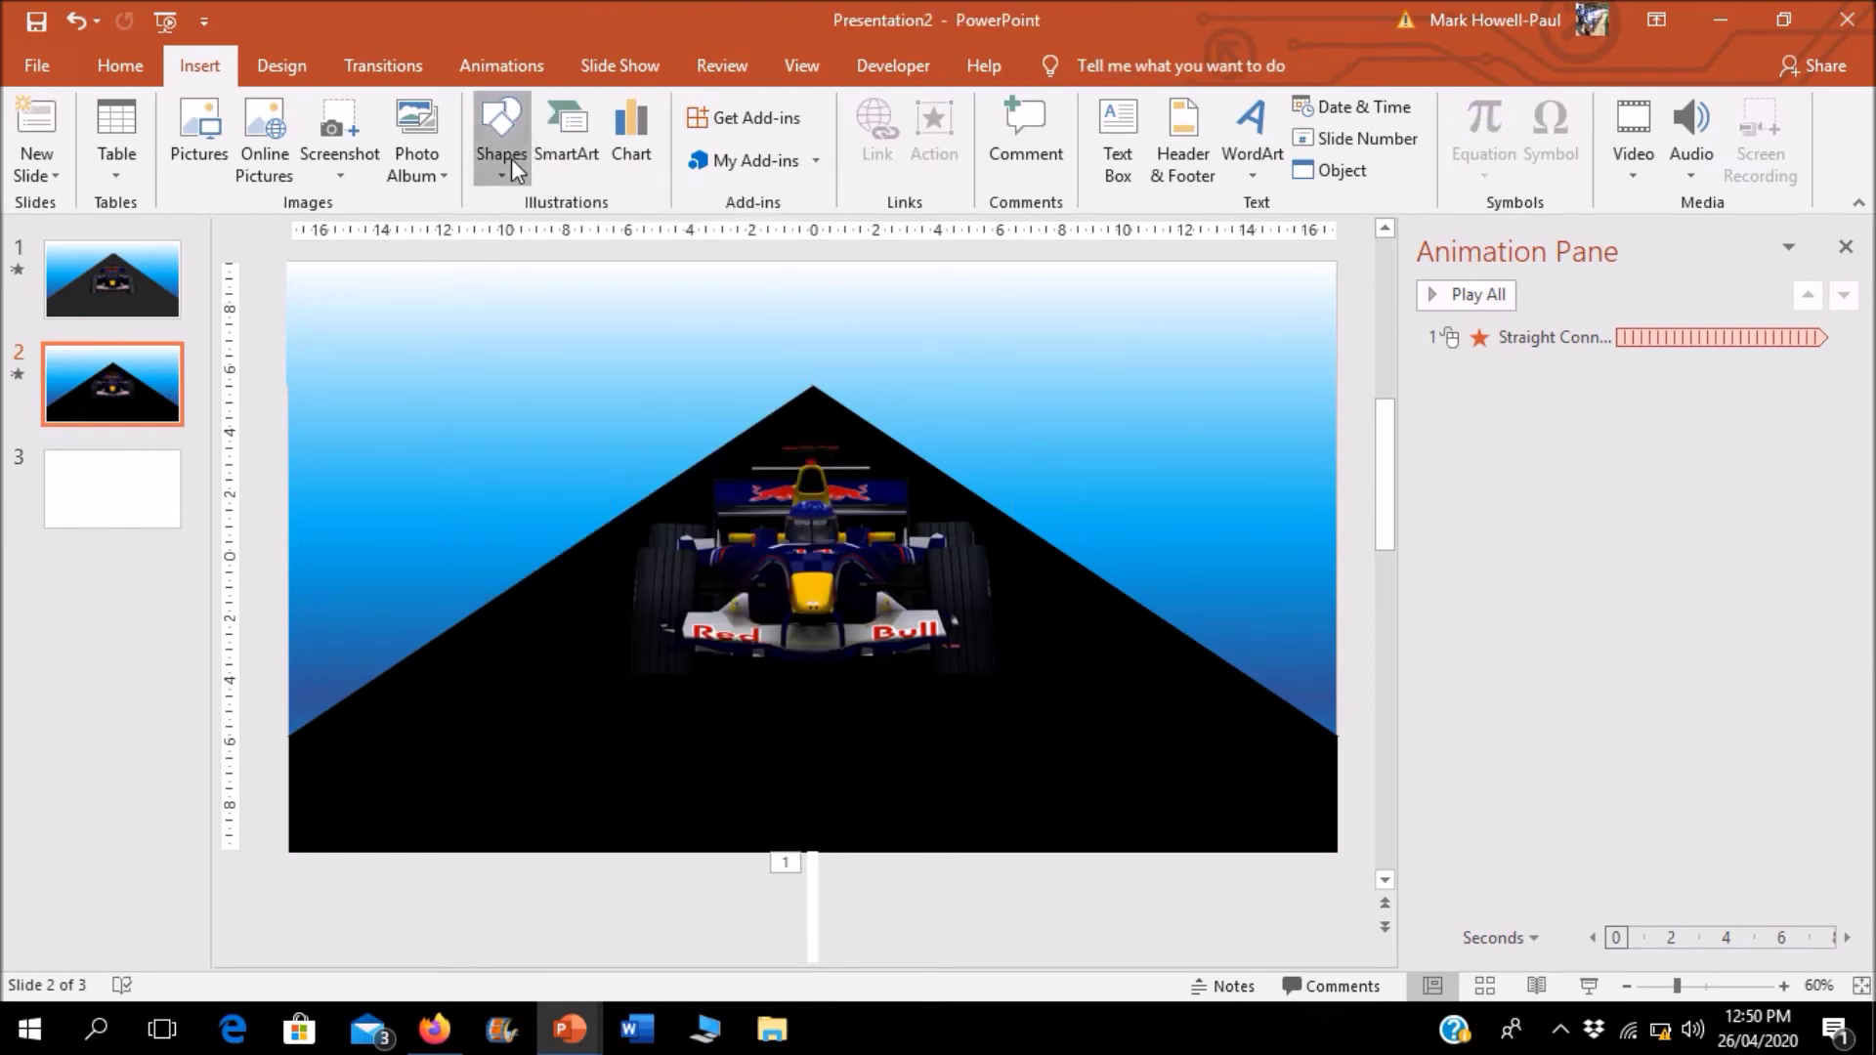
{"action": "left_click", "coordinate": [518, 234]}
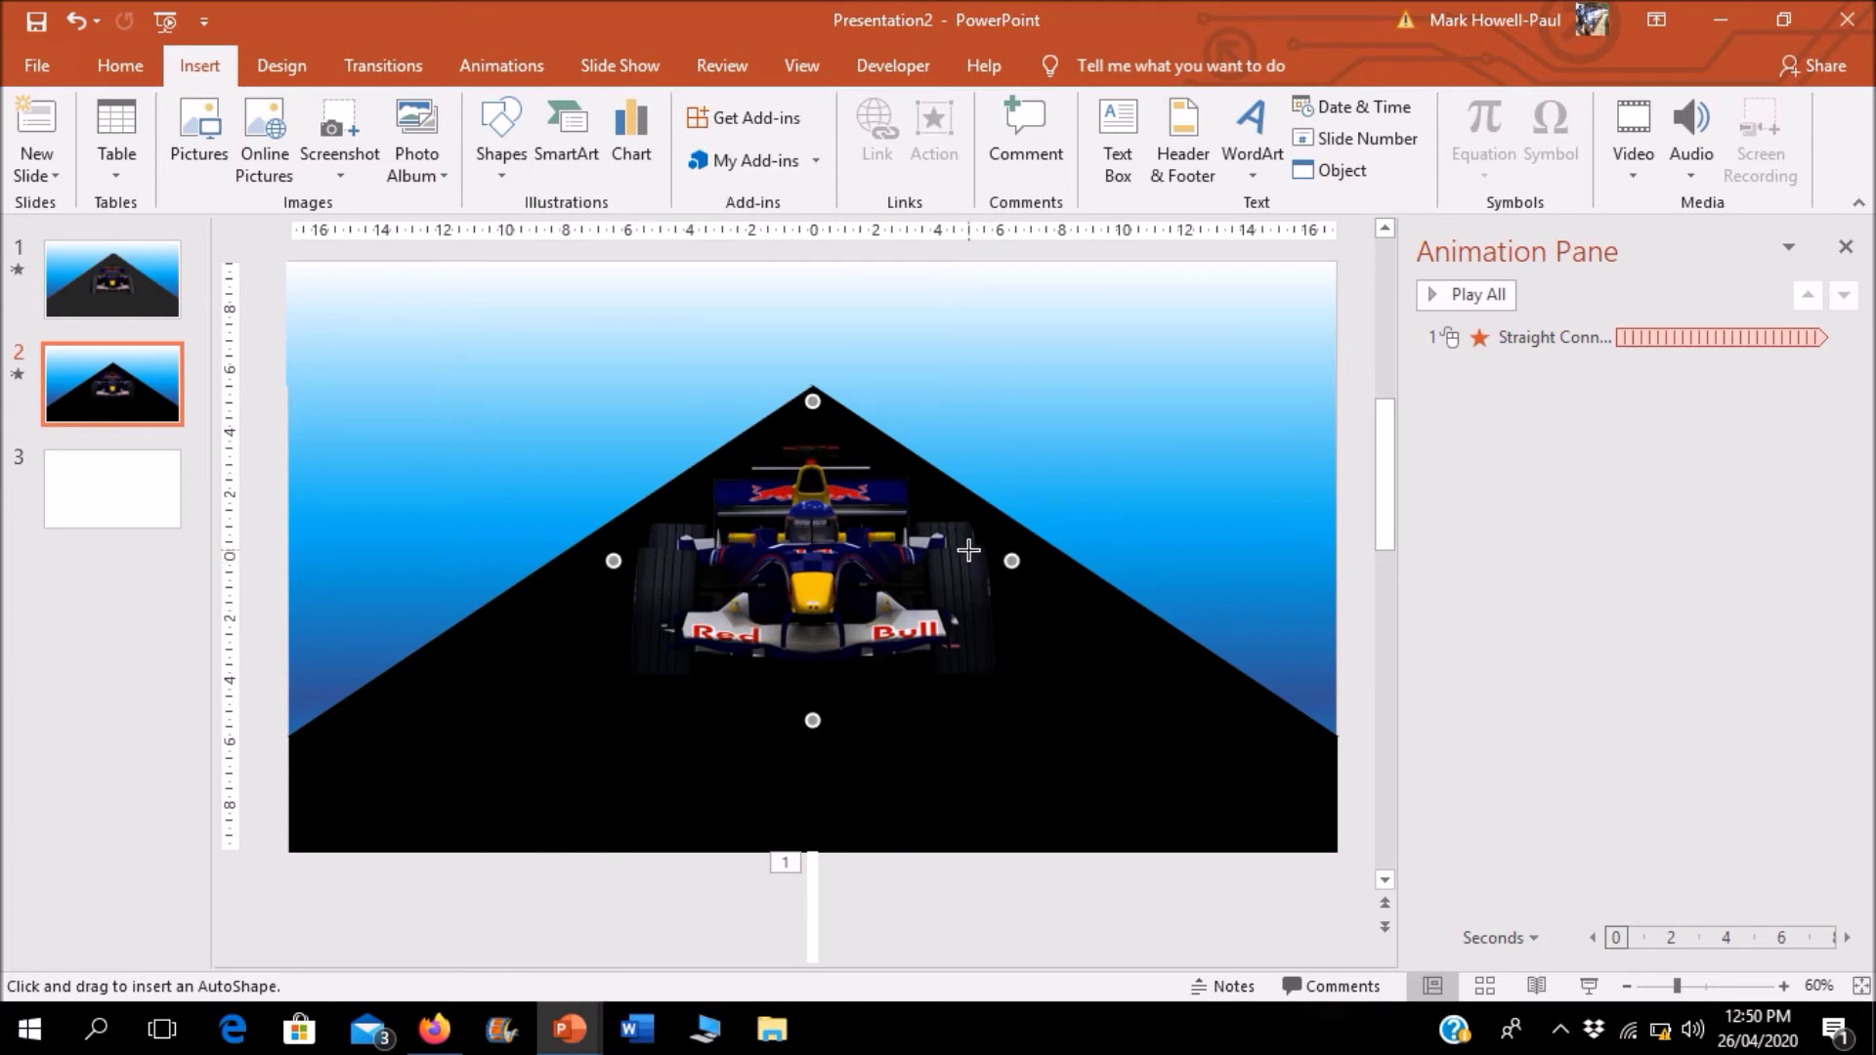
{"action": "left_click_drag", "start_coordinate": [968, 631], "coordinate": [968, 557]}
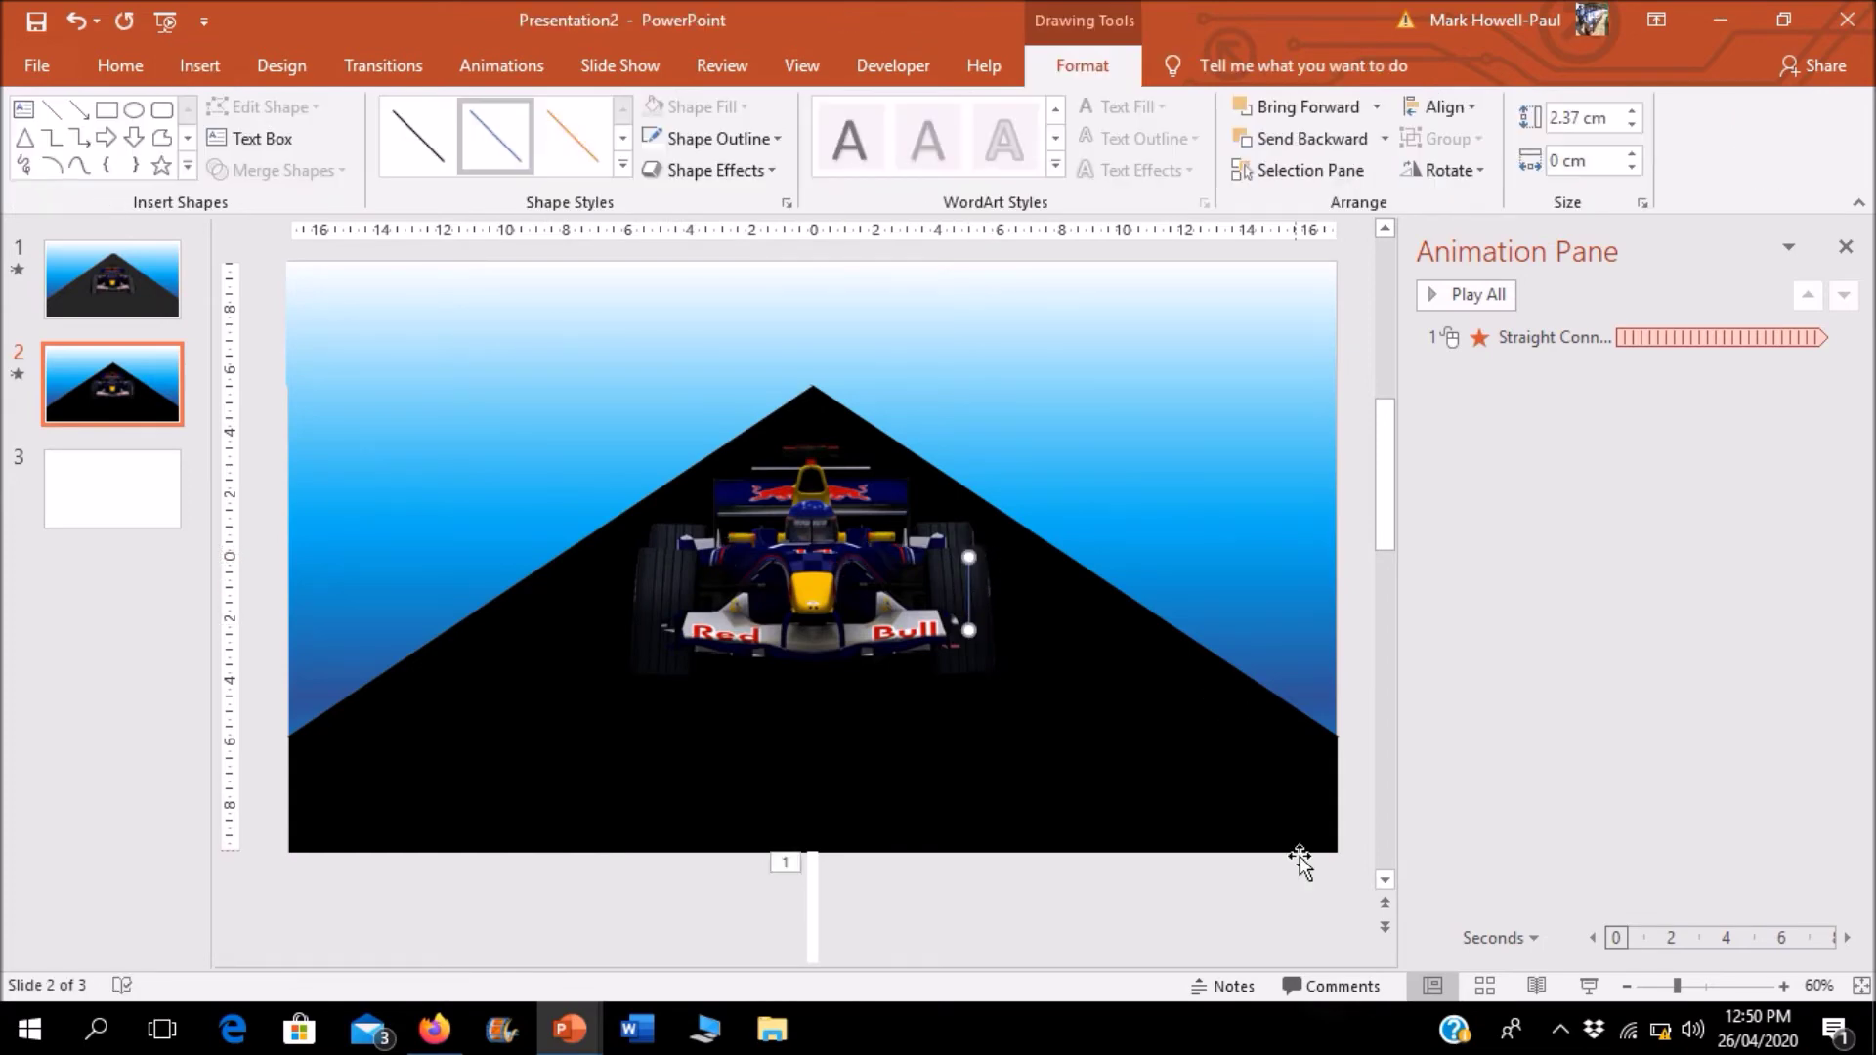
Step: Zoom in on the car and move the line up onto the tyre
{"action": "left_click", "coordinate": [1782, 987]}
{"action": "left_click", "coordinate": [1782, 987]}
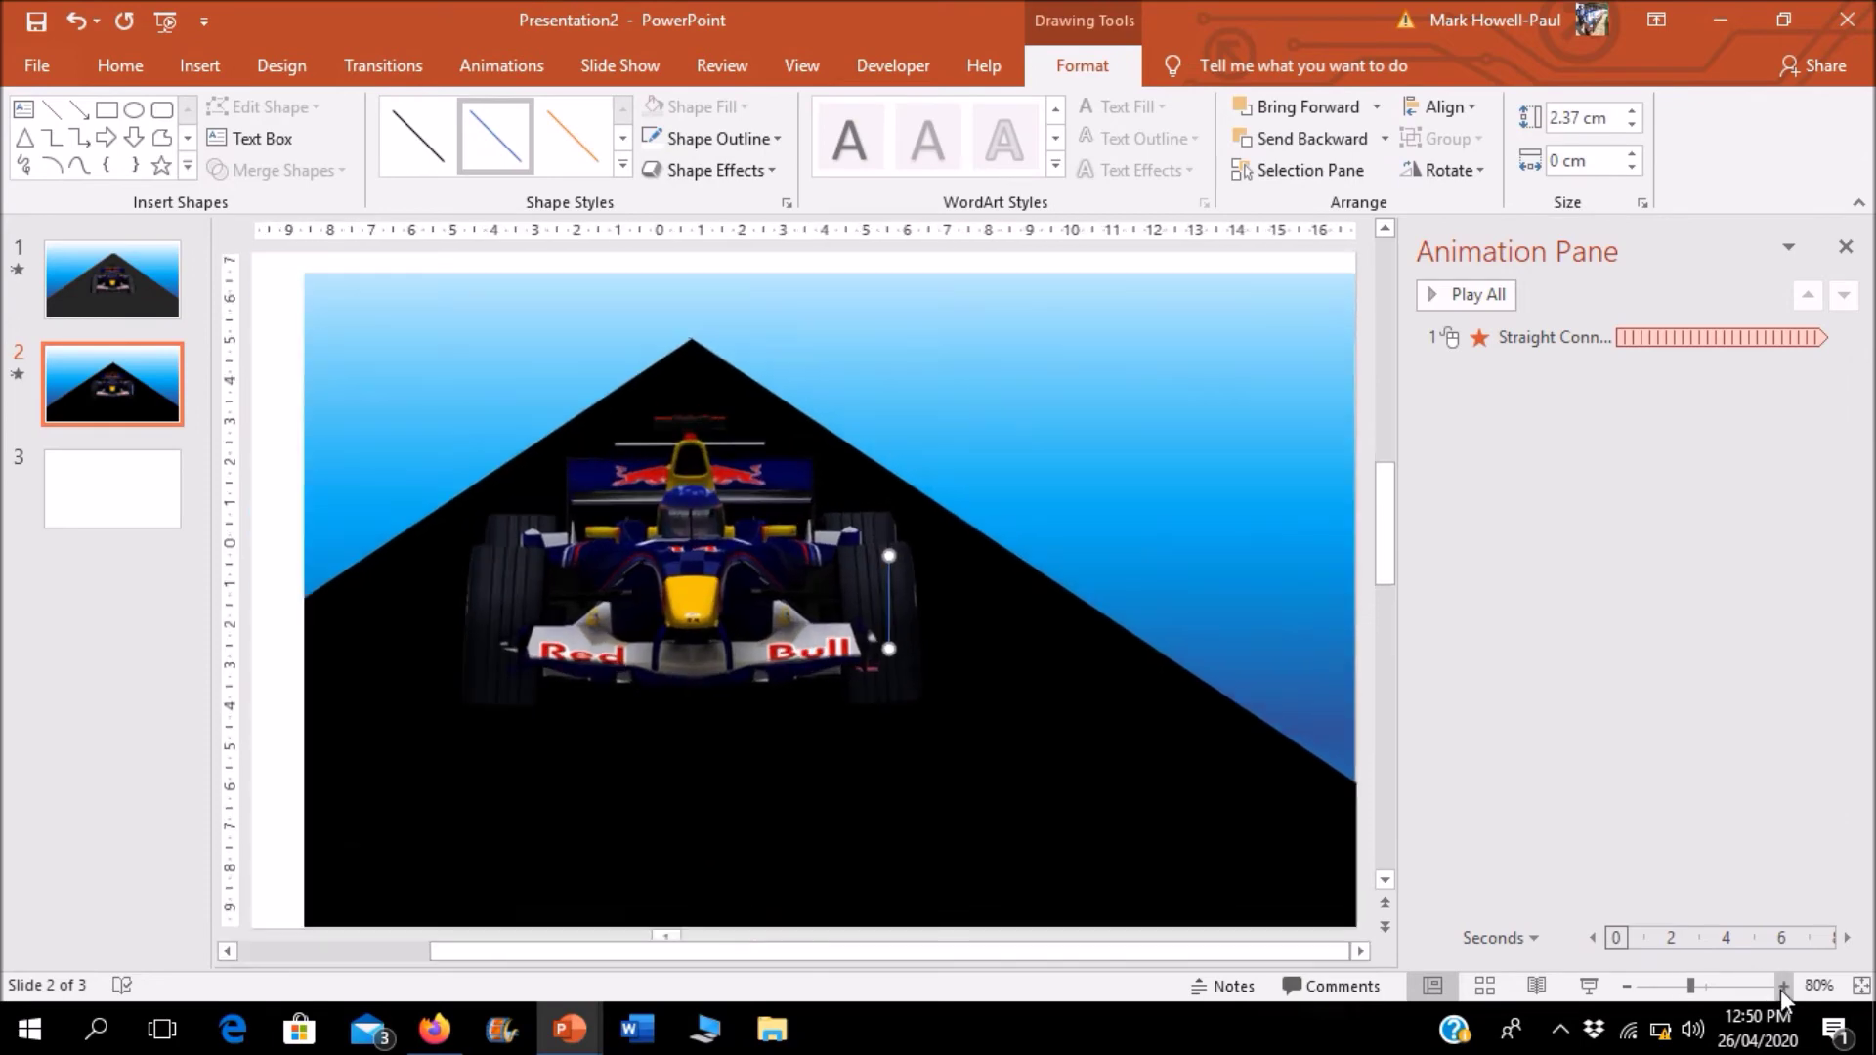
{"action": "left_click", "coordinate": [1782, 987]}
{"action": "left_click", "coordinate": [1782, 987]}
{"action": "left_click", "coordinate": [1782, 986]}
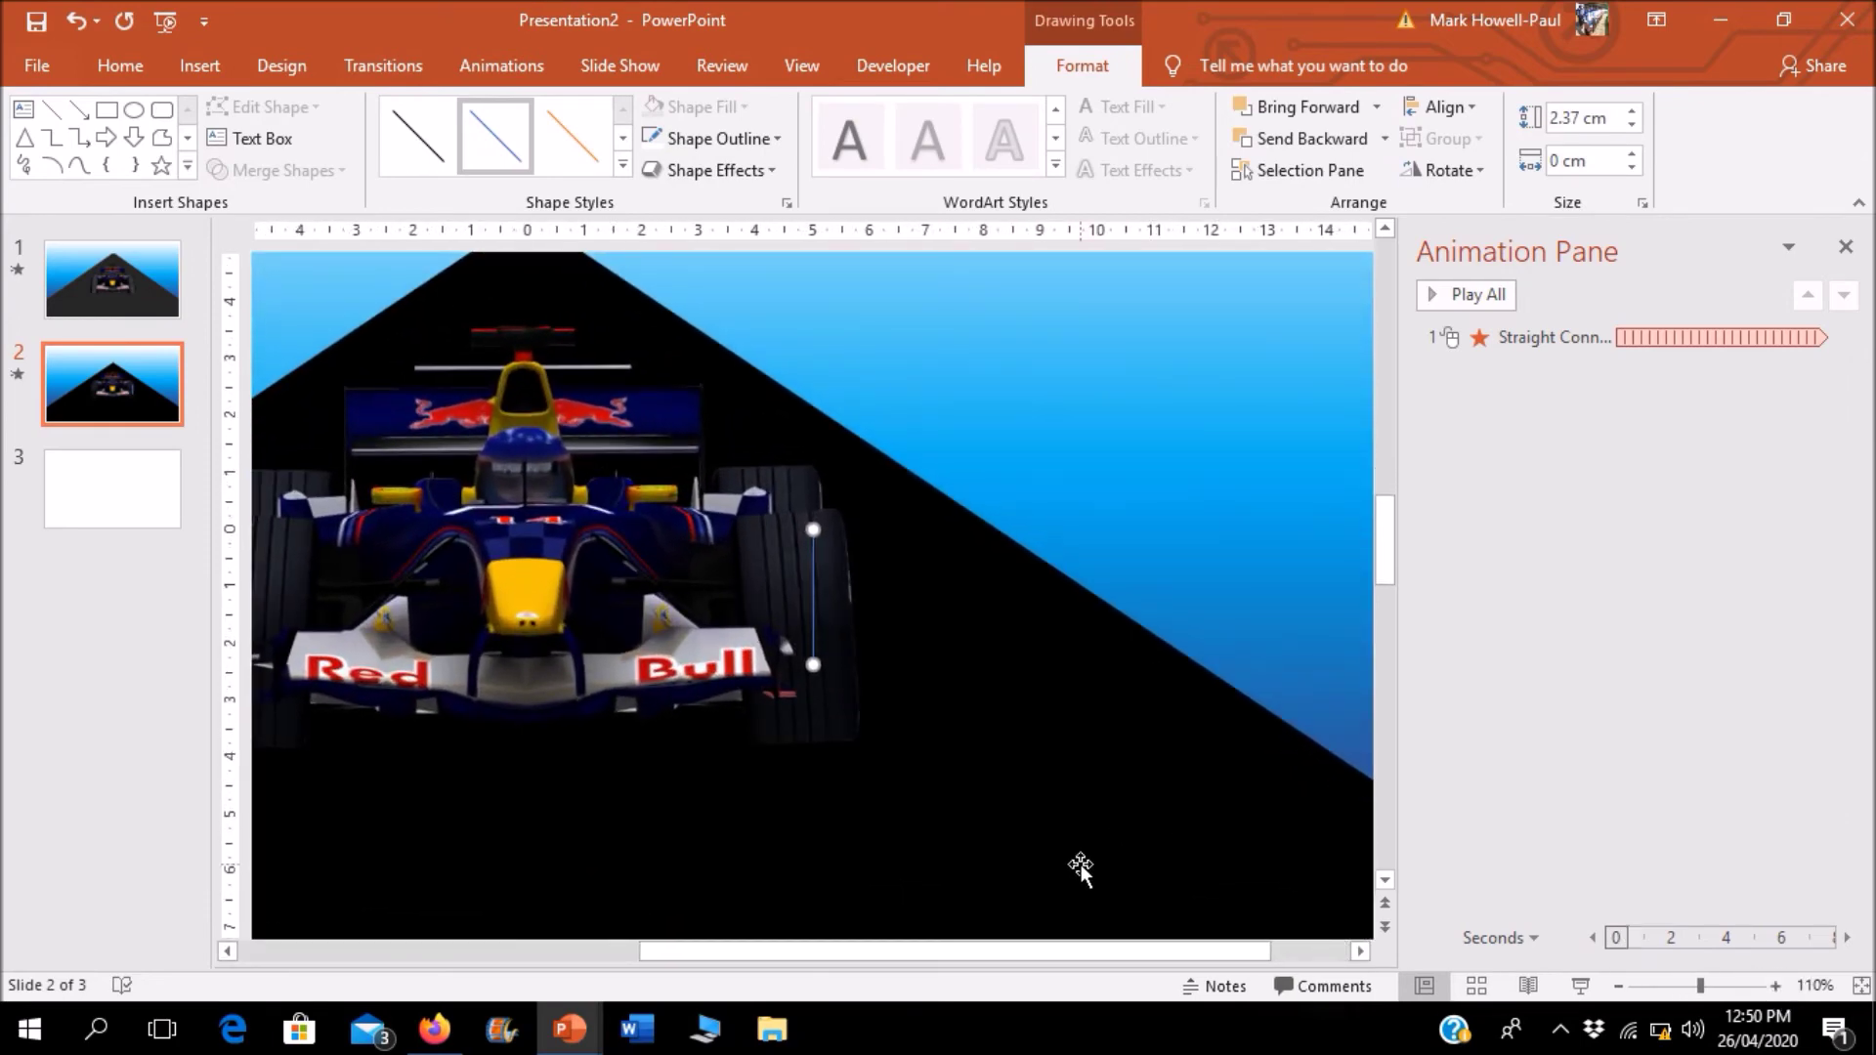
{"action": "left_click_drag", "start_coordinate": [975, 940], "coordinate": [958, 940]}
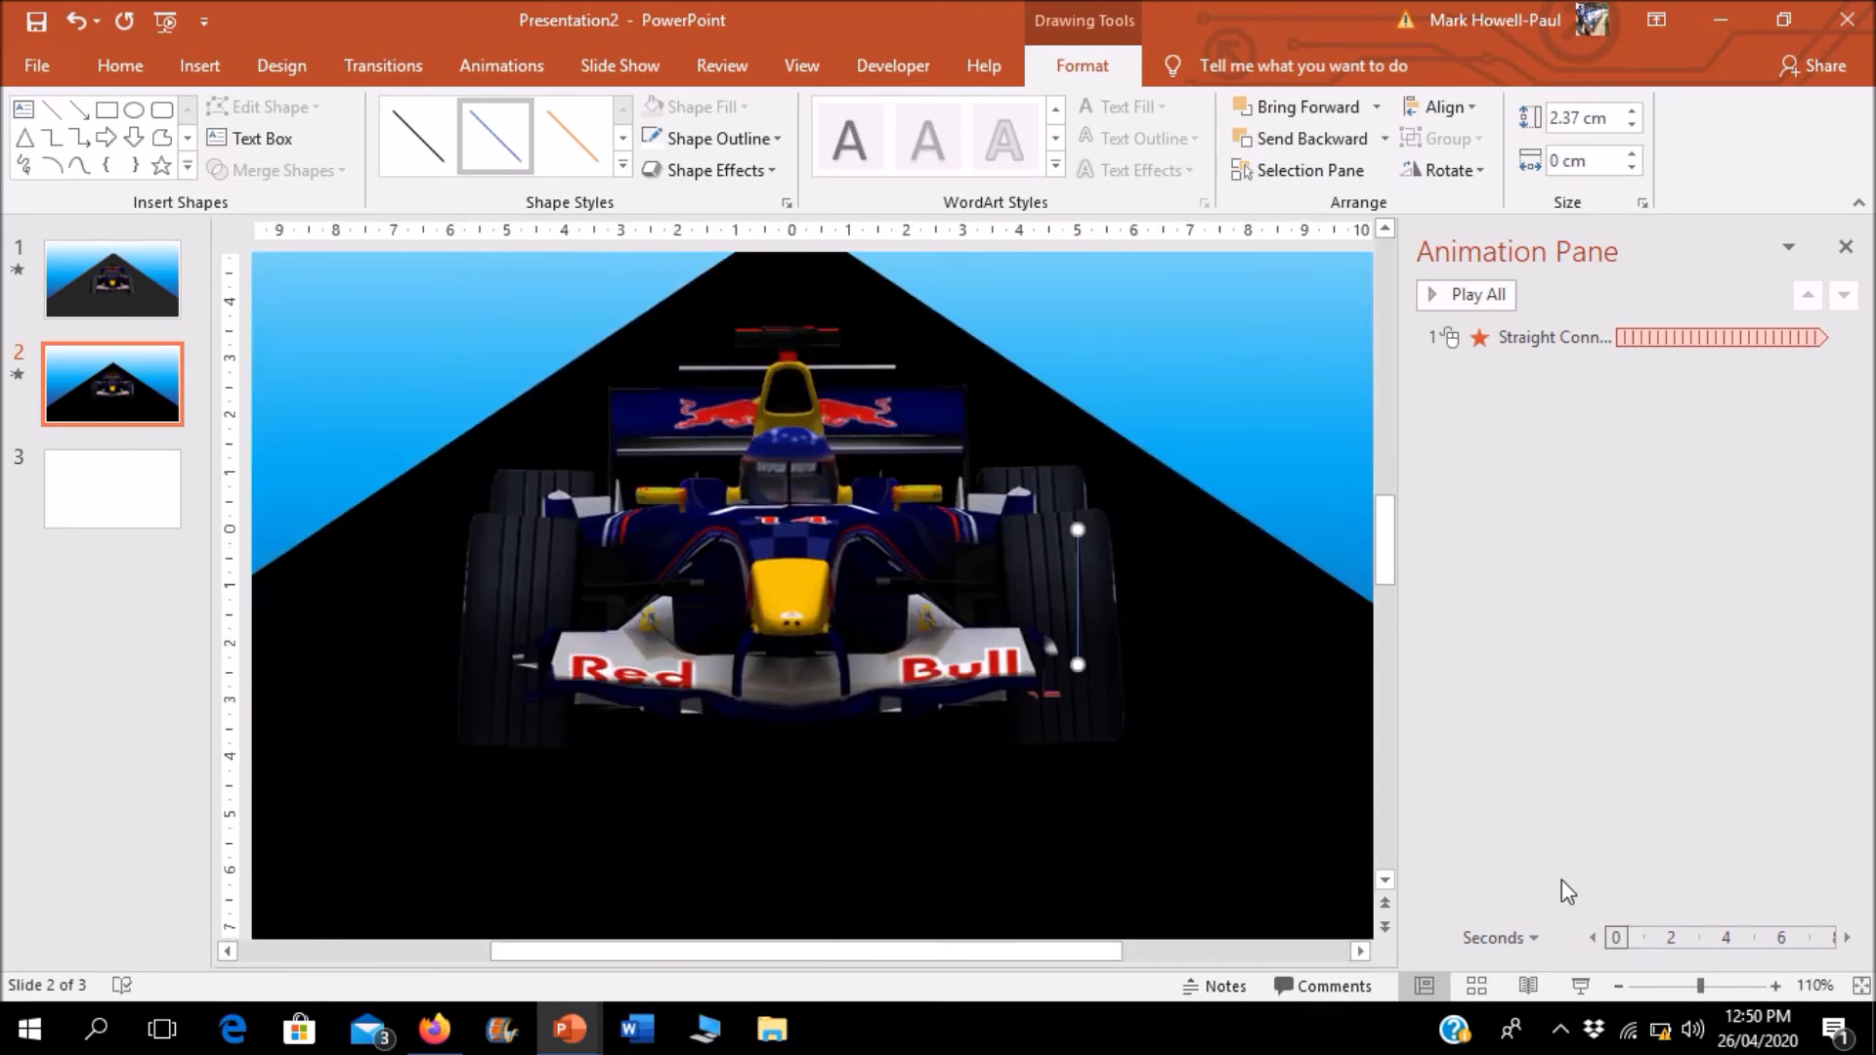
{"action": "left_click", "coordinate": [1772, 985]}
{"action": "left_click", "coordinate": [1772, 985]}
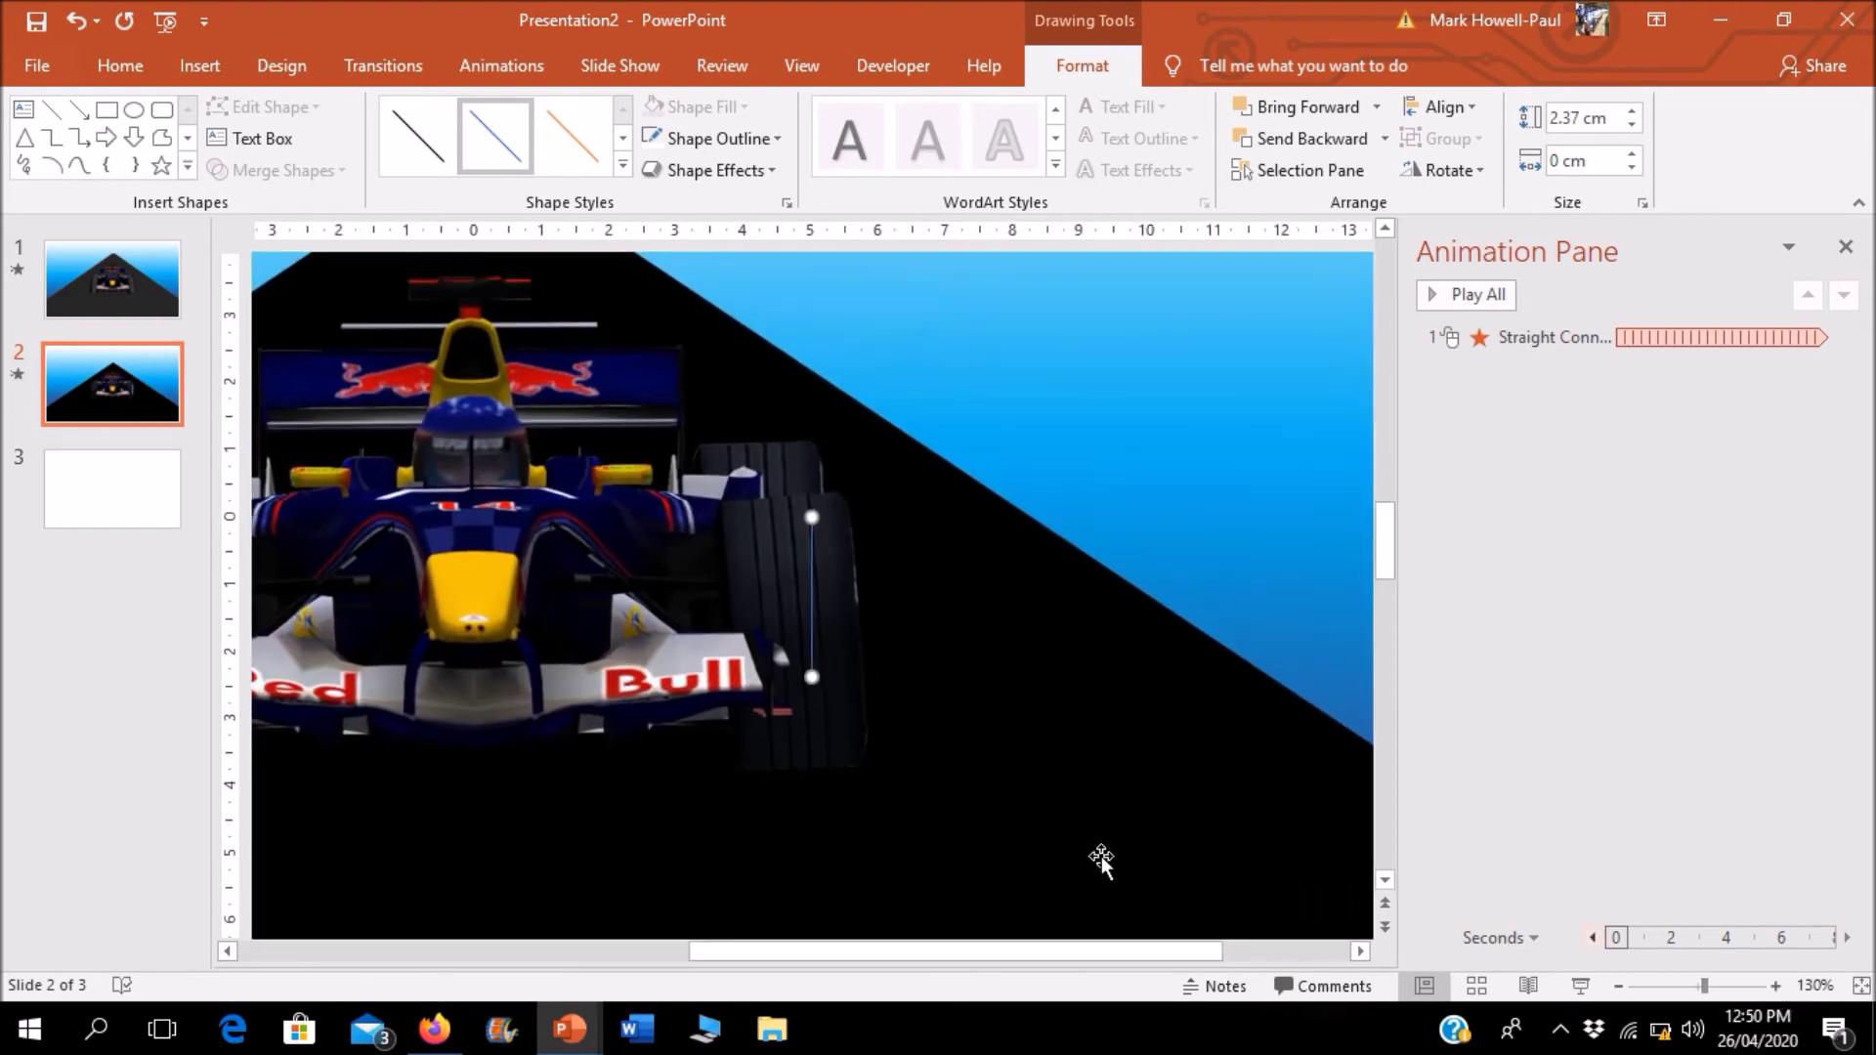
{"action": "left_click_drag", "start_coordinate": [1043, 953], "coordinate": [900, 941]}
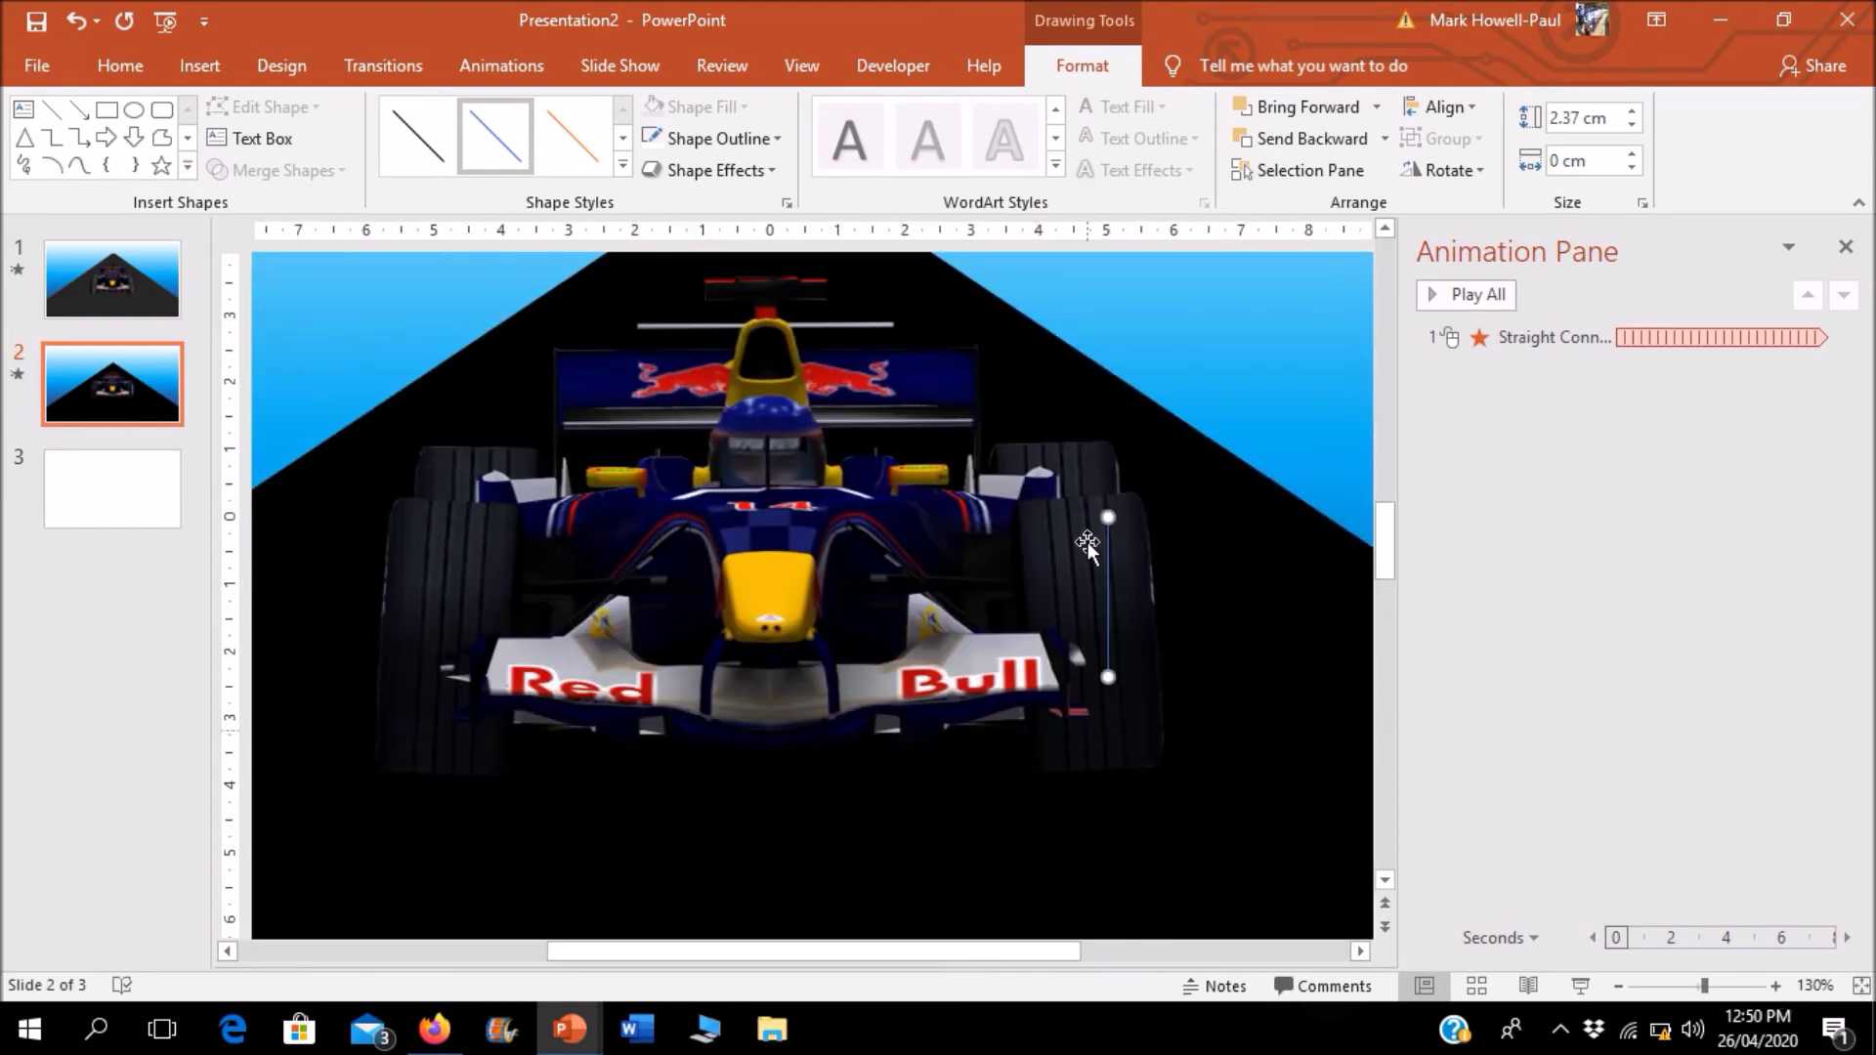
{"action": "left_click_drag", "start_coordinate": [1116, 532], "coordinate": [1110, 515]}
Step: Draw another vertical line down the right front tyre and make it white
{"action": "left_click", "coordinate": [1105, 659]}
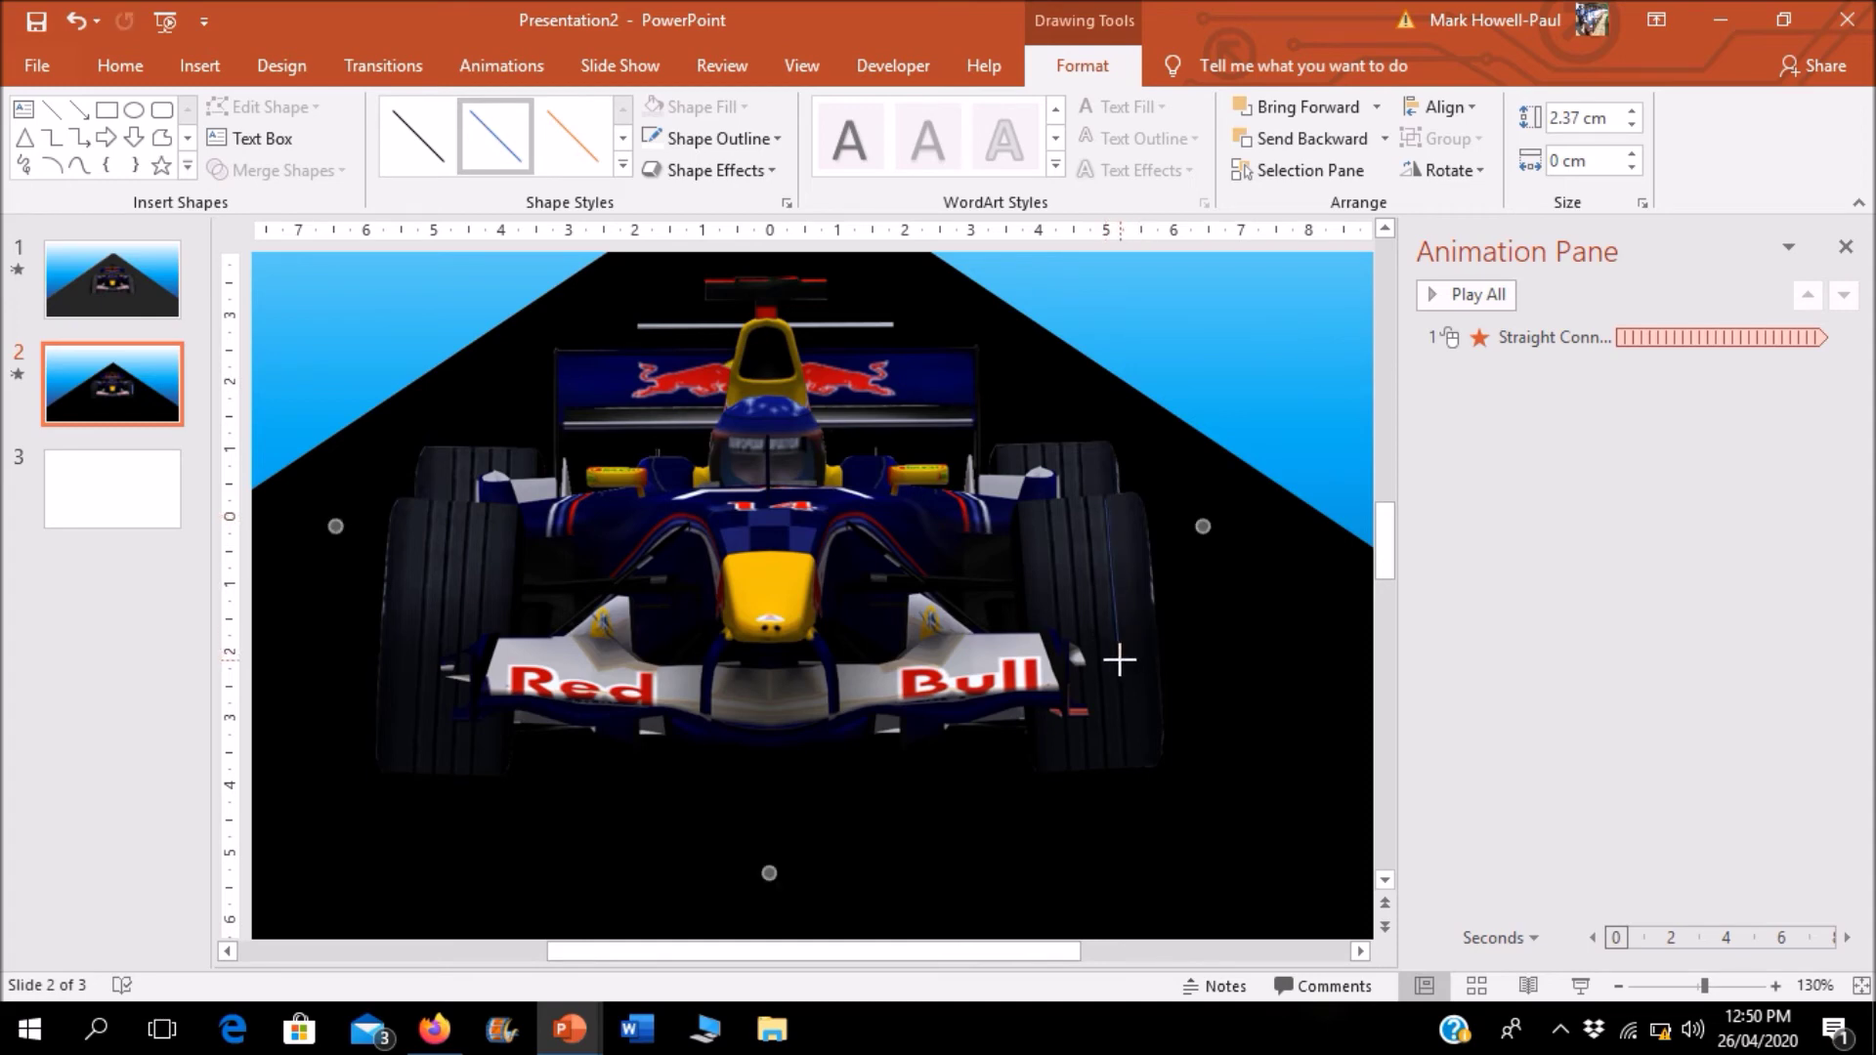
{"action": "left_click_drag", "start_coordinate": [1119, 672], "coordinate": [1128, 771]}
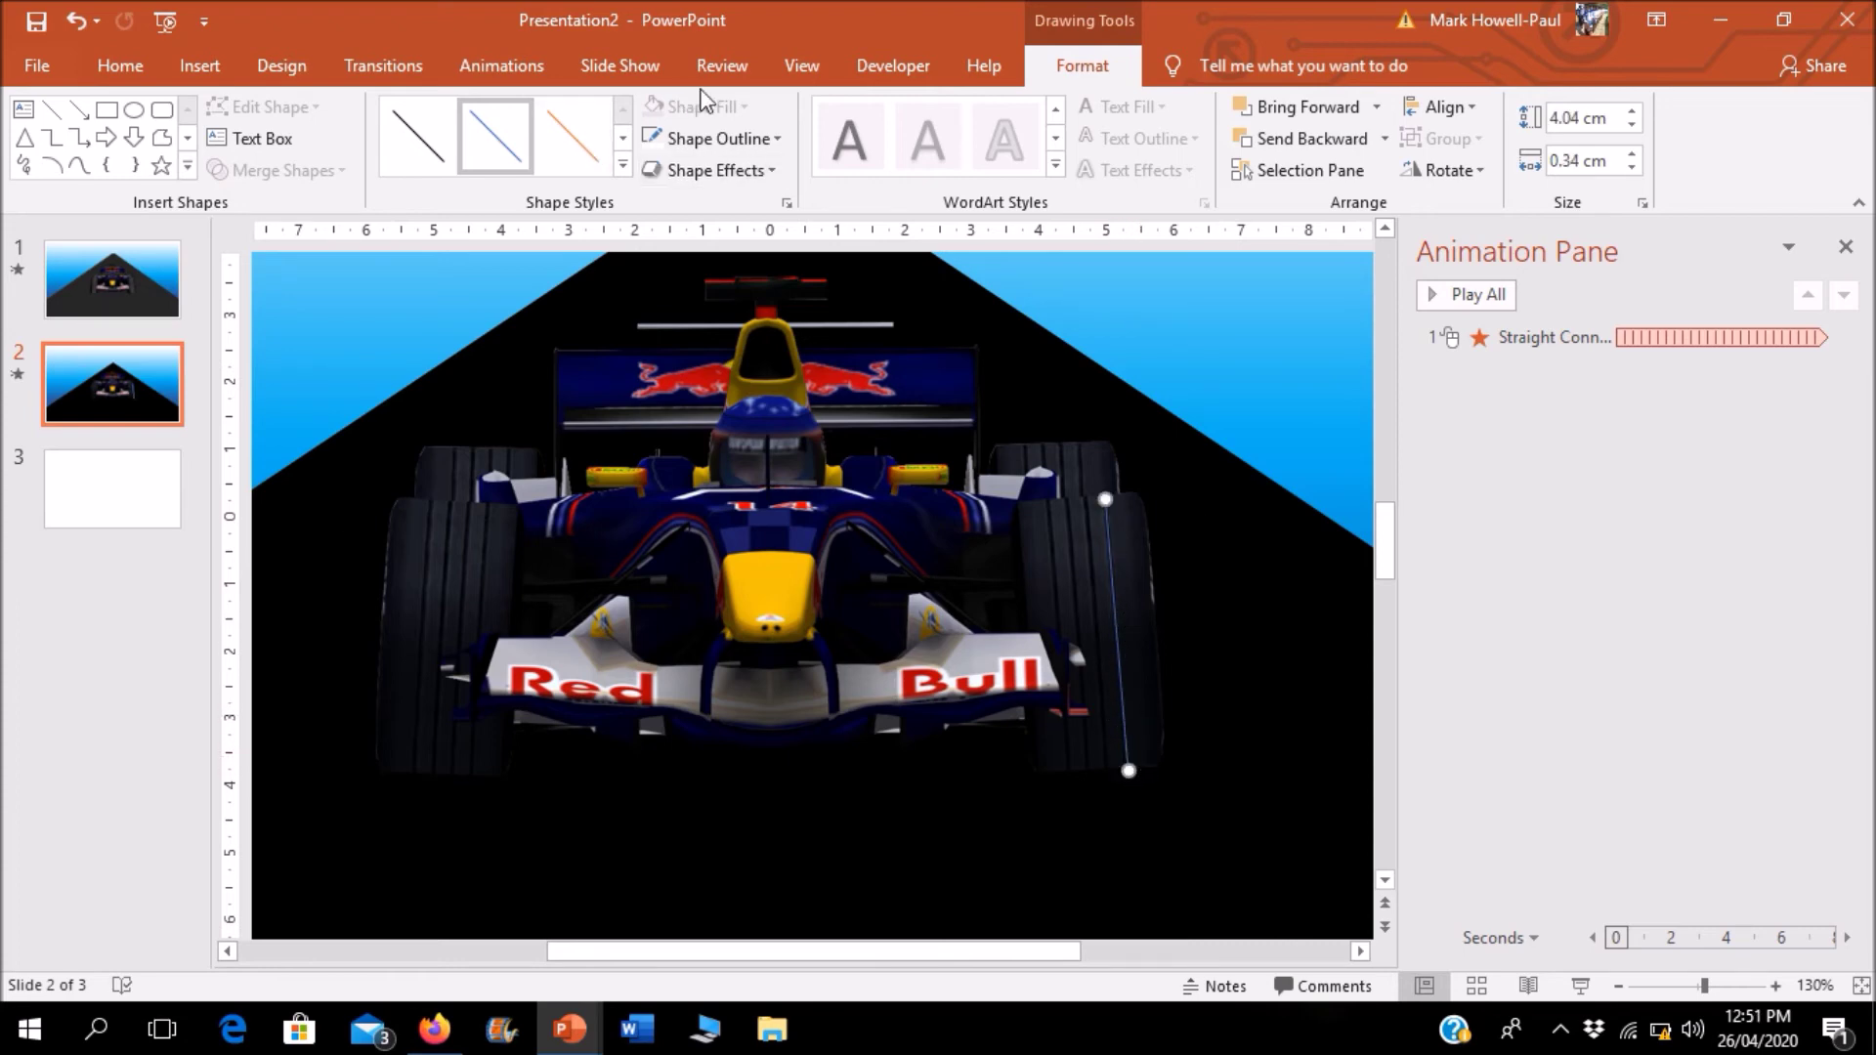
{"action": "left_click", "coordinate": [688, 141]}
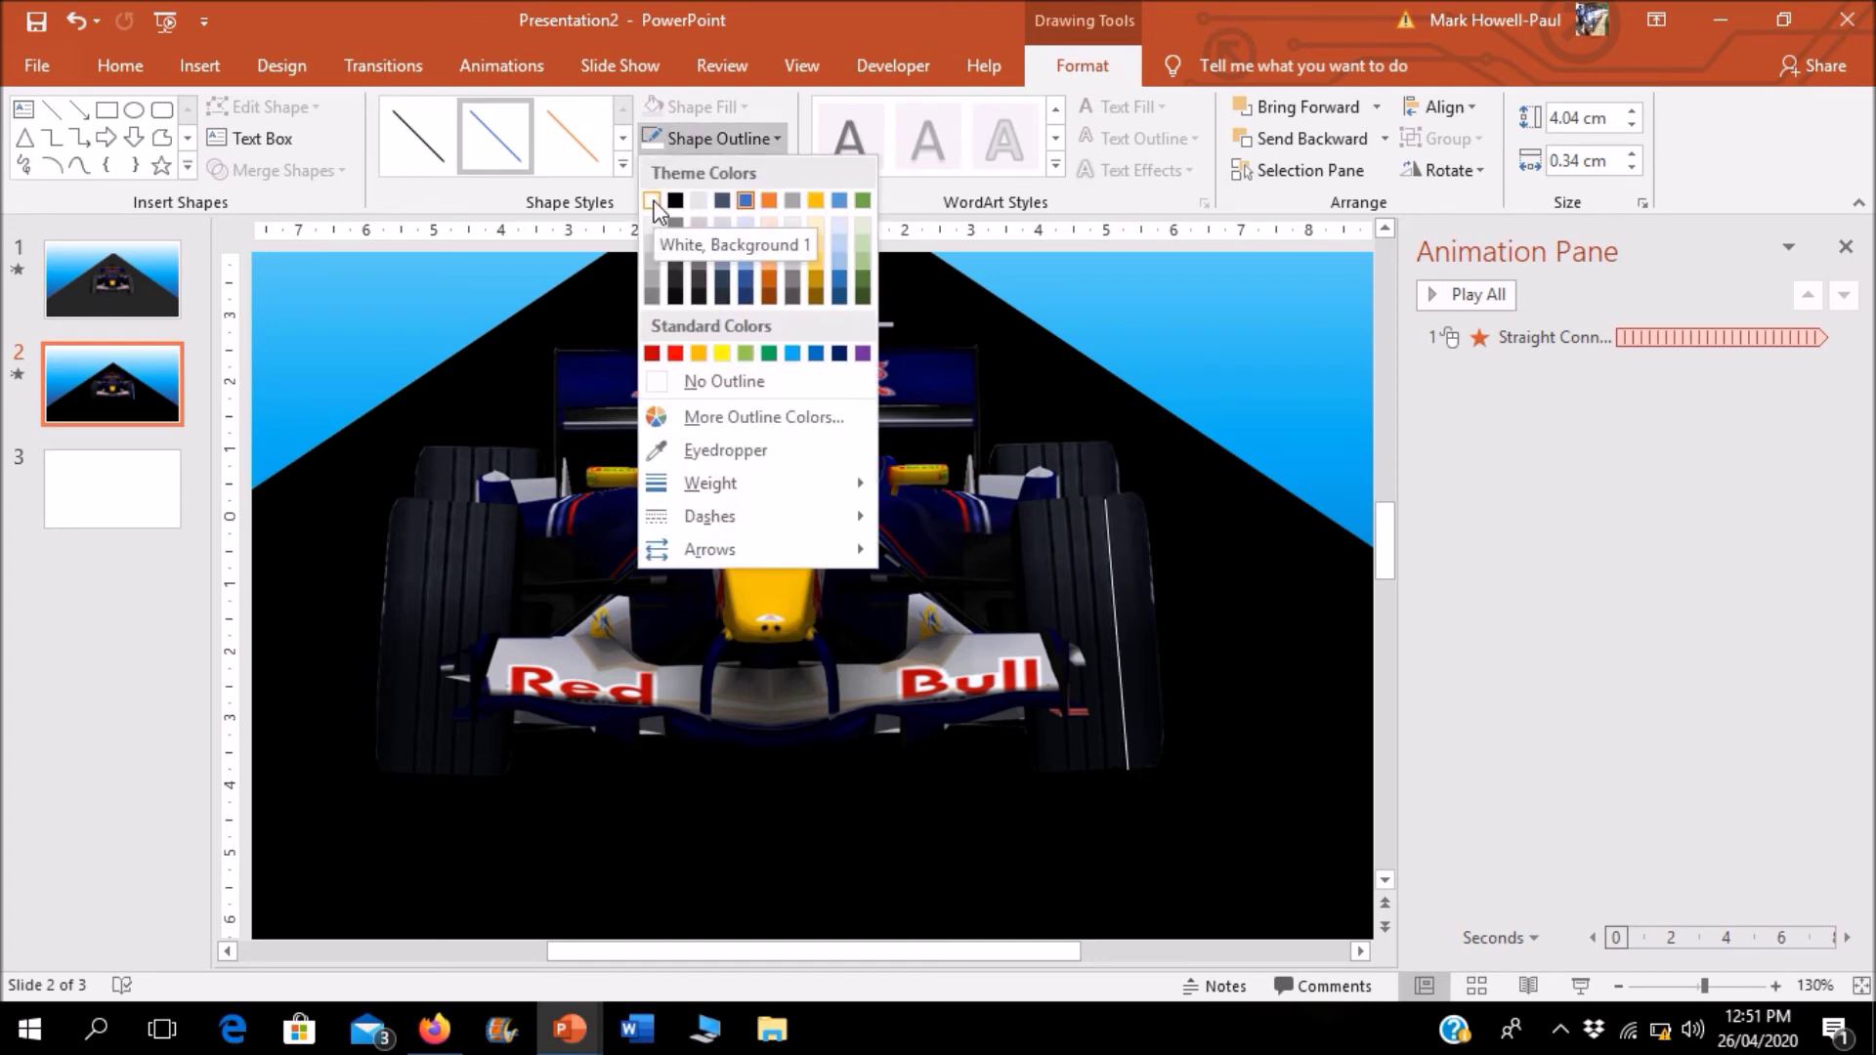
{"action": "left_click", "coordinate": [653, 203]}
Step: Give the tyre line a Wipe entrance animation running From Top
{"action": "left_click", "coordinate": [508, 71]}
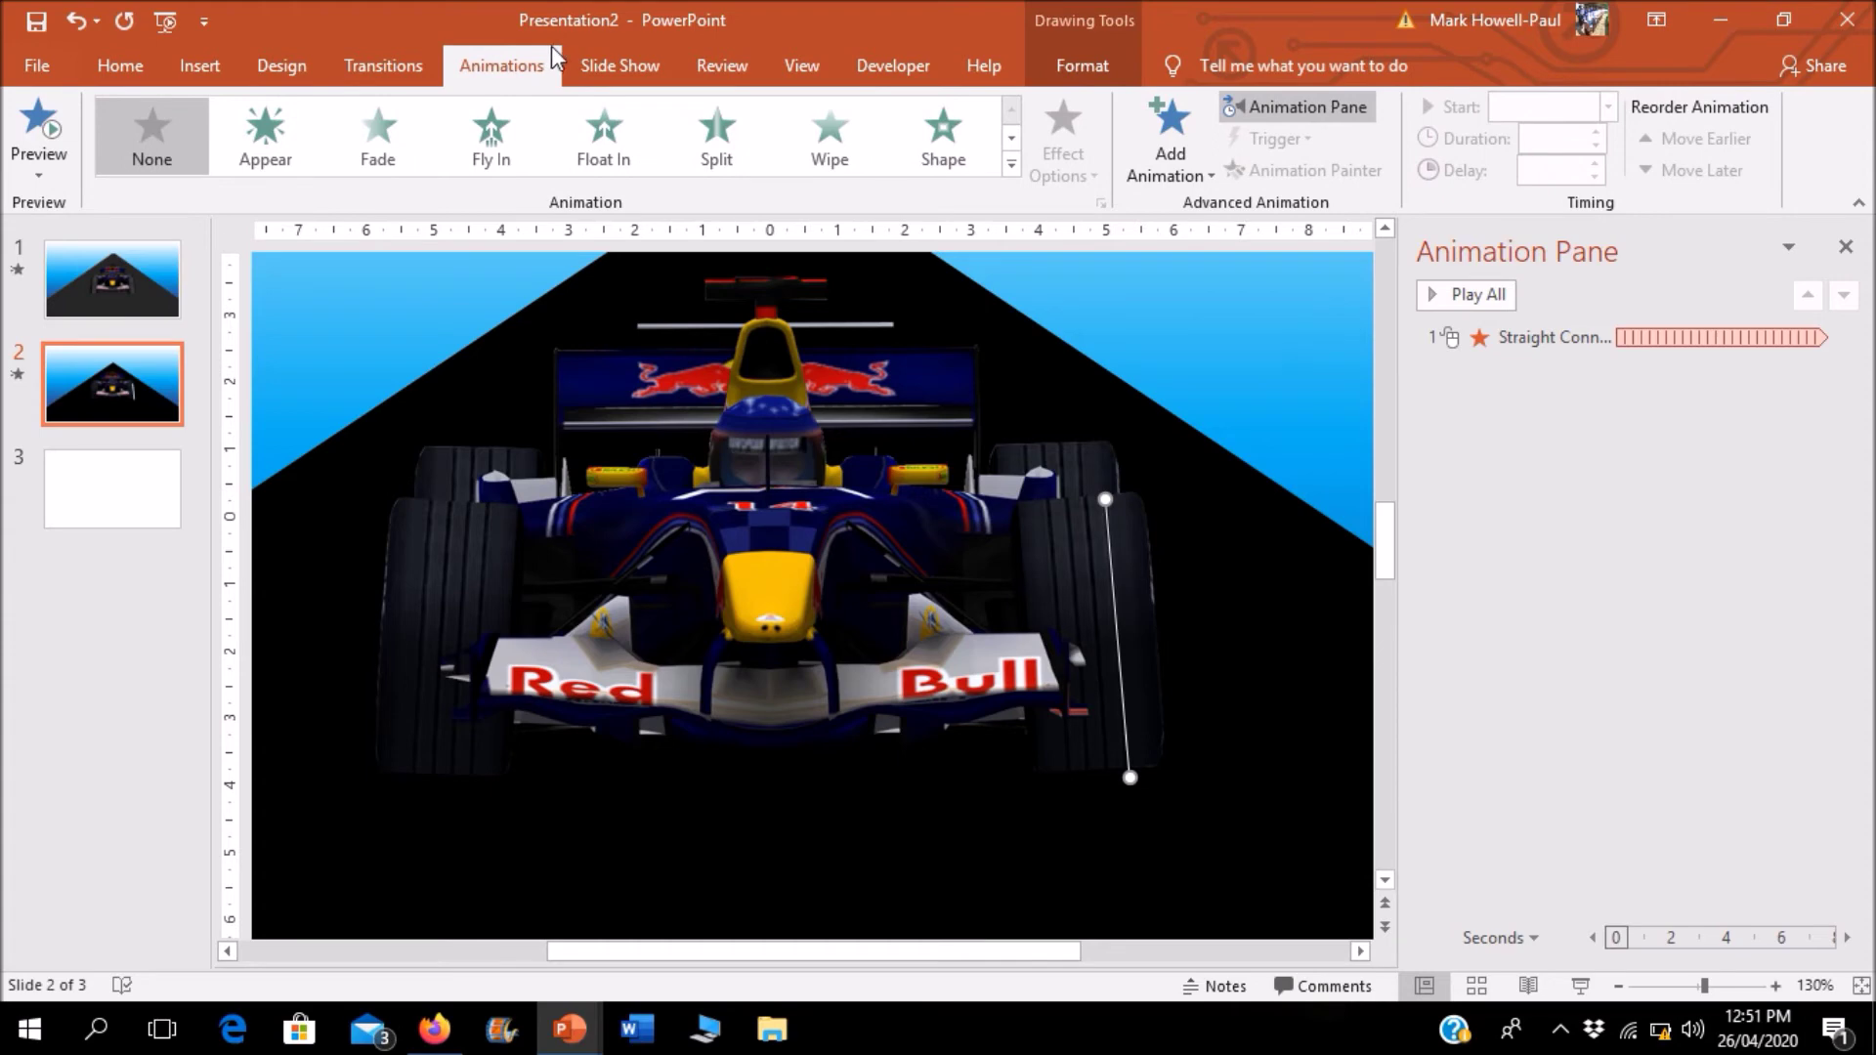
{"action": "left_click", "coordinate": [830, 125]}
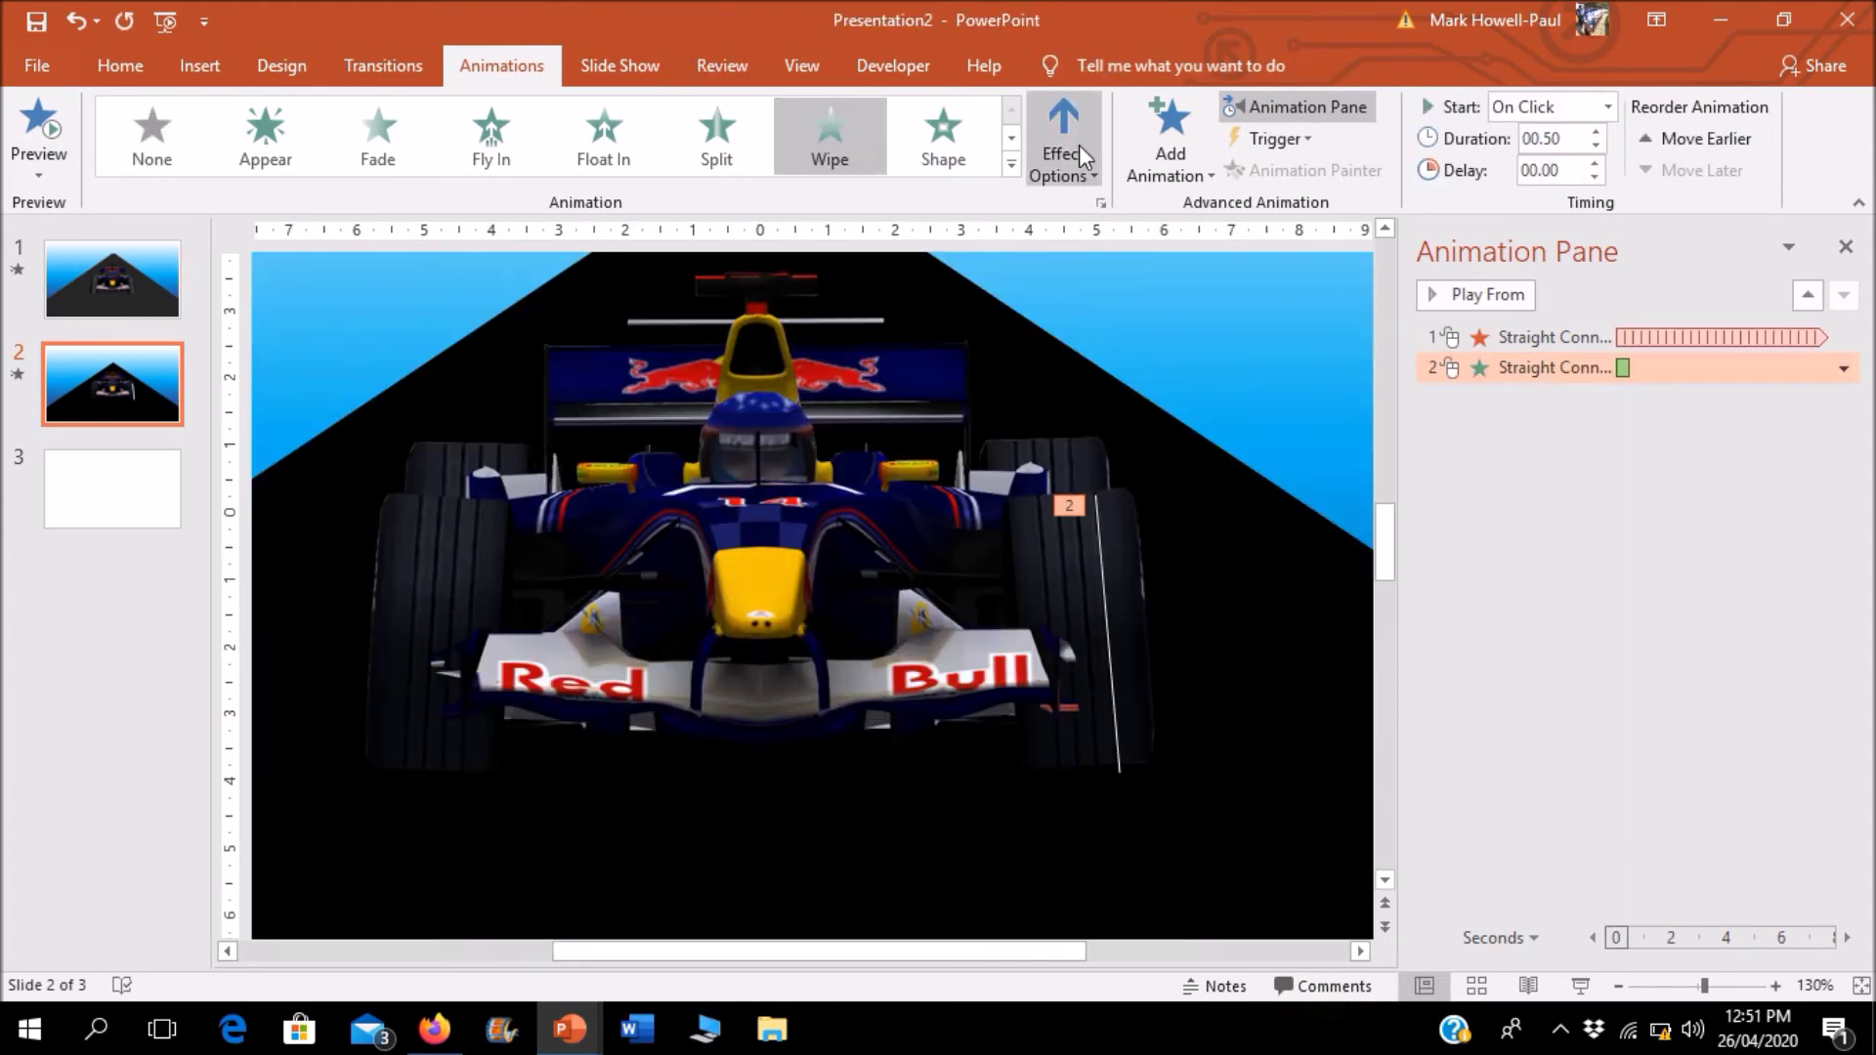
{"action": "left_click", "coordinate": [1079, 145]}
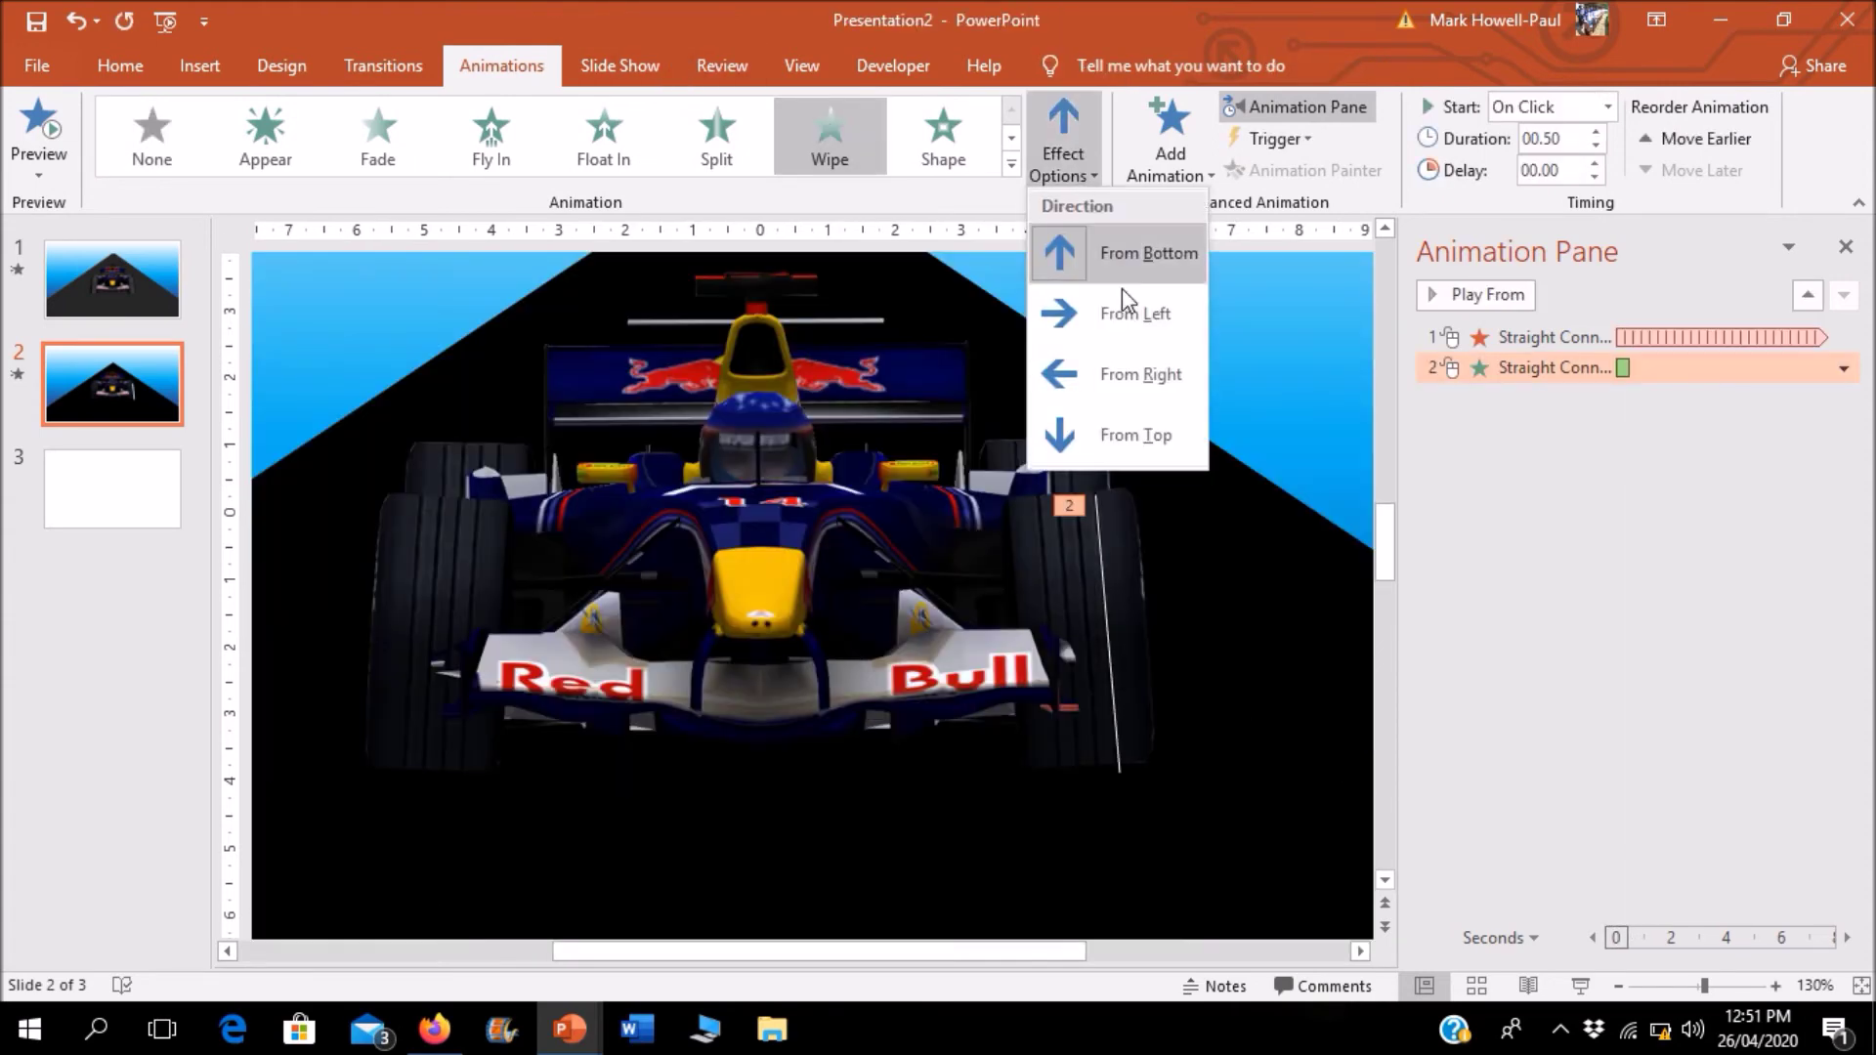
{"action": "left_click", "coordinate": [1145, 425]}
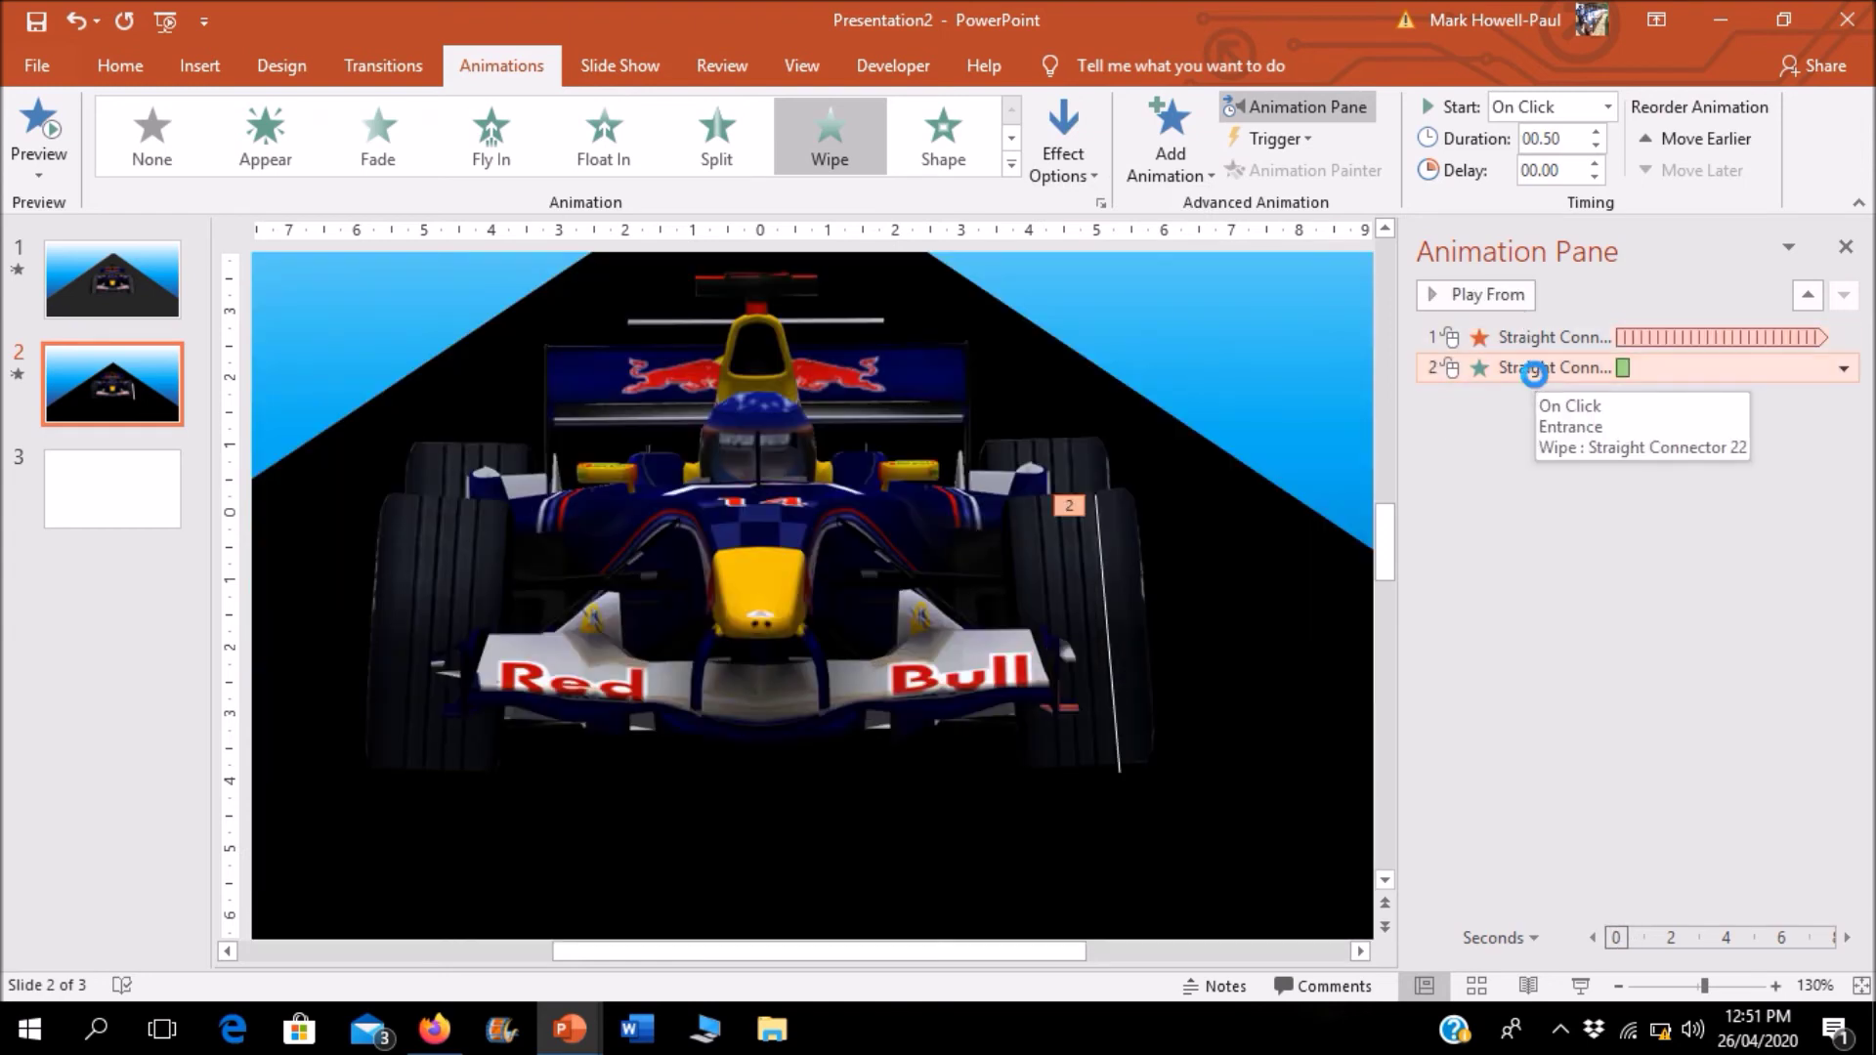
Step: Set the Wipe to 0.3 seconds, repeating Until End of Slide
{"action": "double_click", "coordinate": [1533, 372]}
{"action": "left_click", "coordinate": [793, 342]}
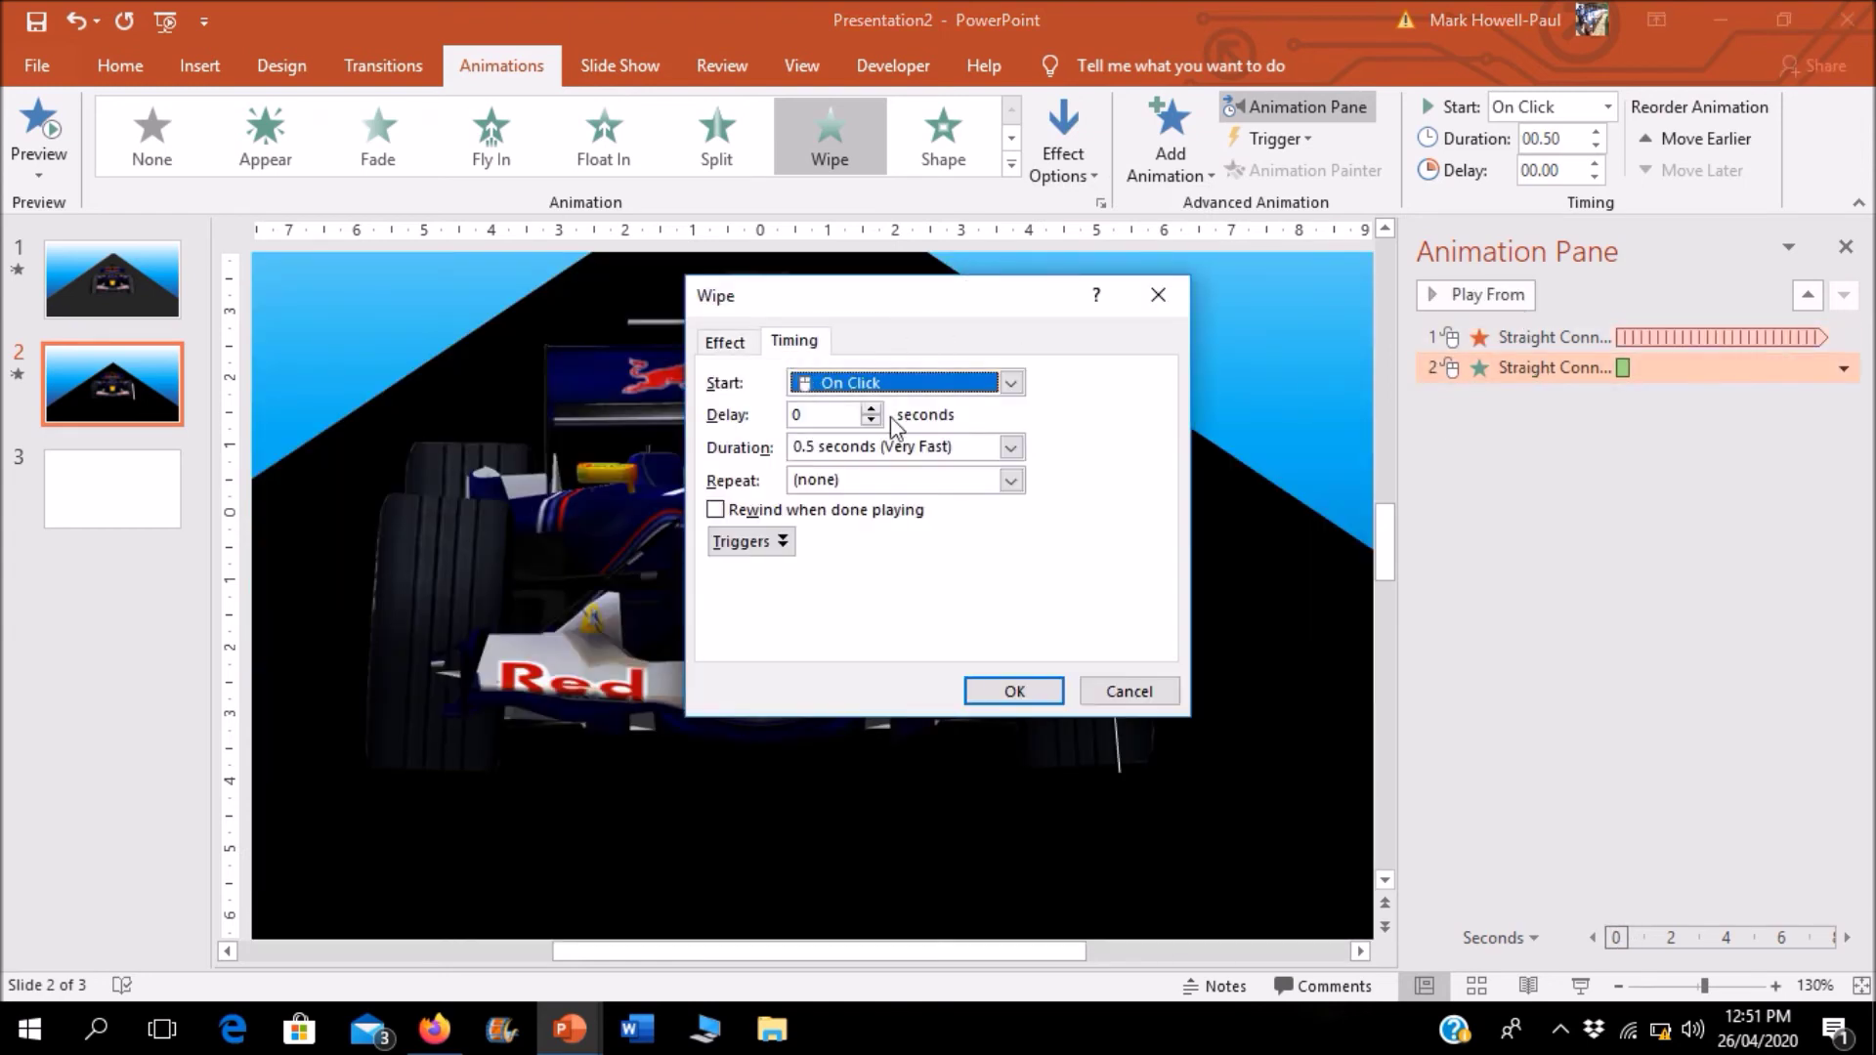
{"action": "left_click", "coordinate": [832, 448]}
{"action": "left_click", "coordinate": [817, 445]}
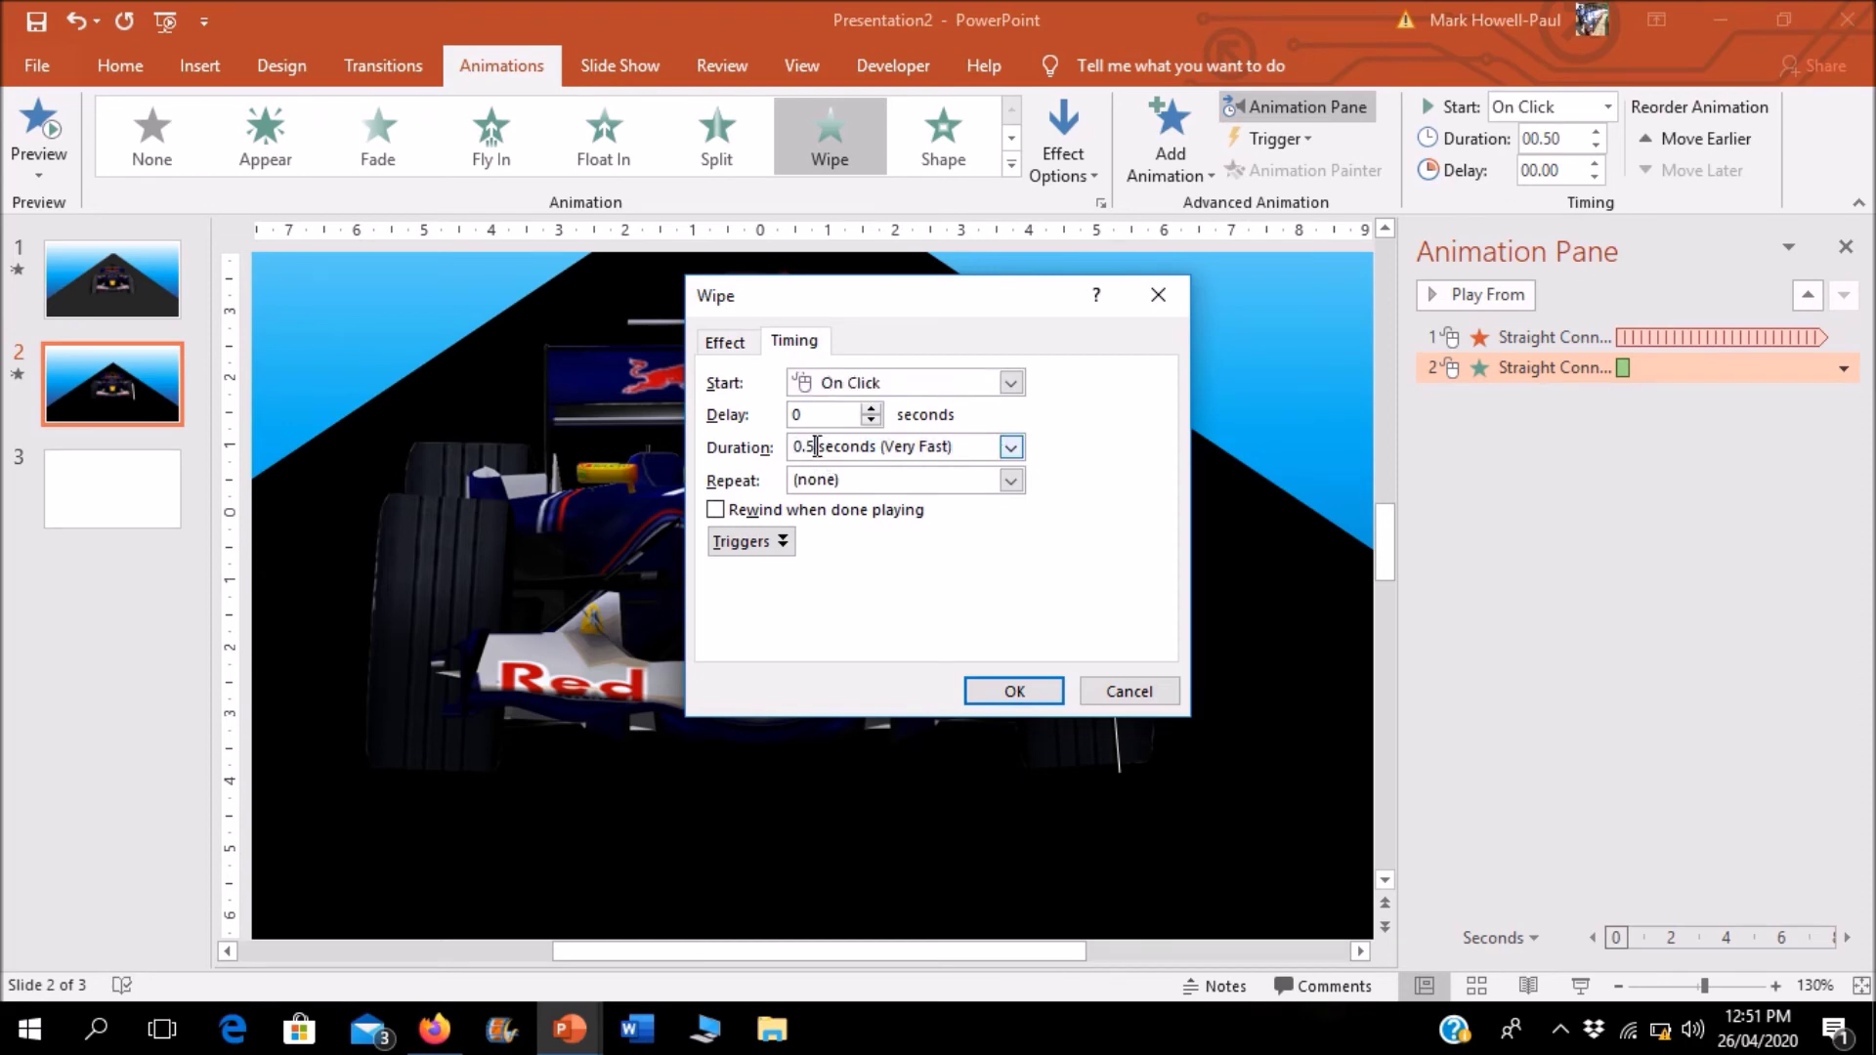
{"action": "key", "text": "BackSpace"}
{"action": "type", "text": "3"}
{"action": "left_click", "coordinate": [1016, 486]}
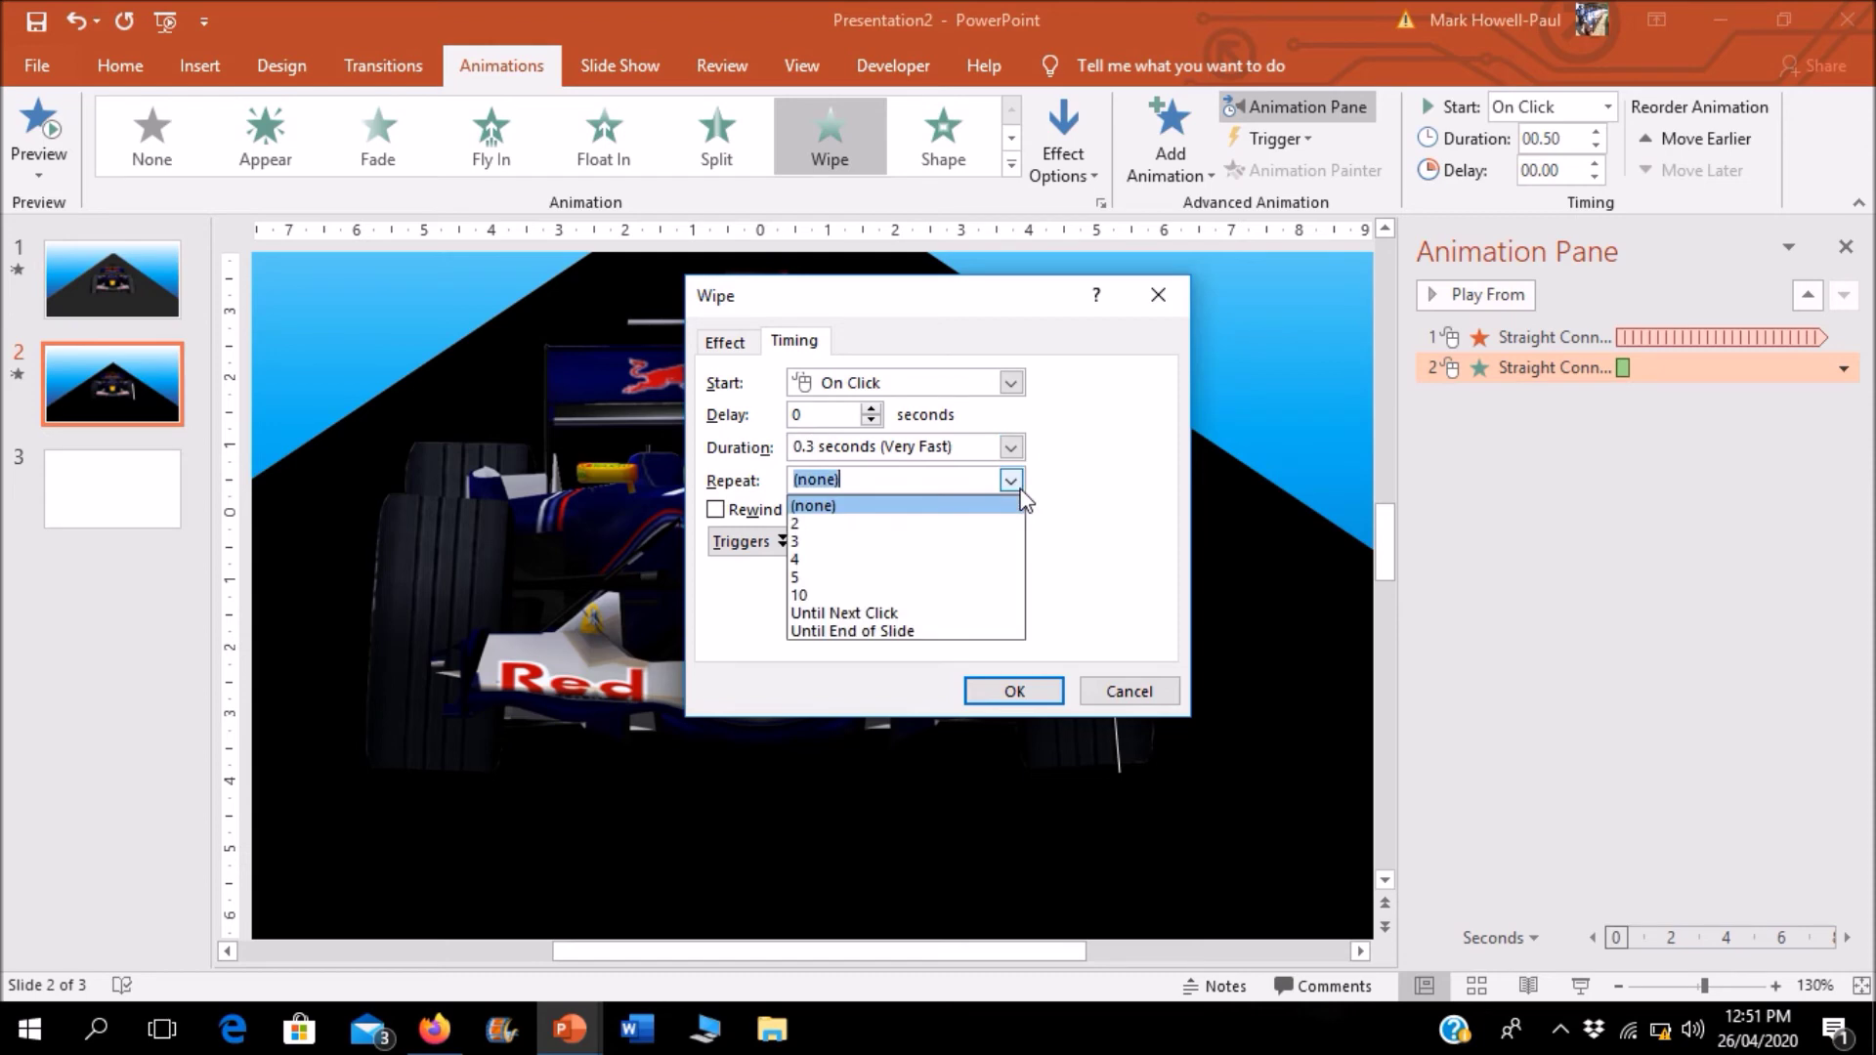
{"action": "left_click", "coordinate": [894, 632]}
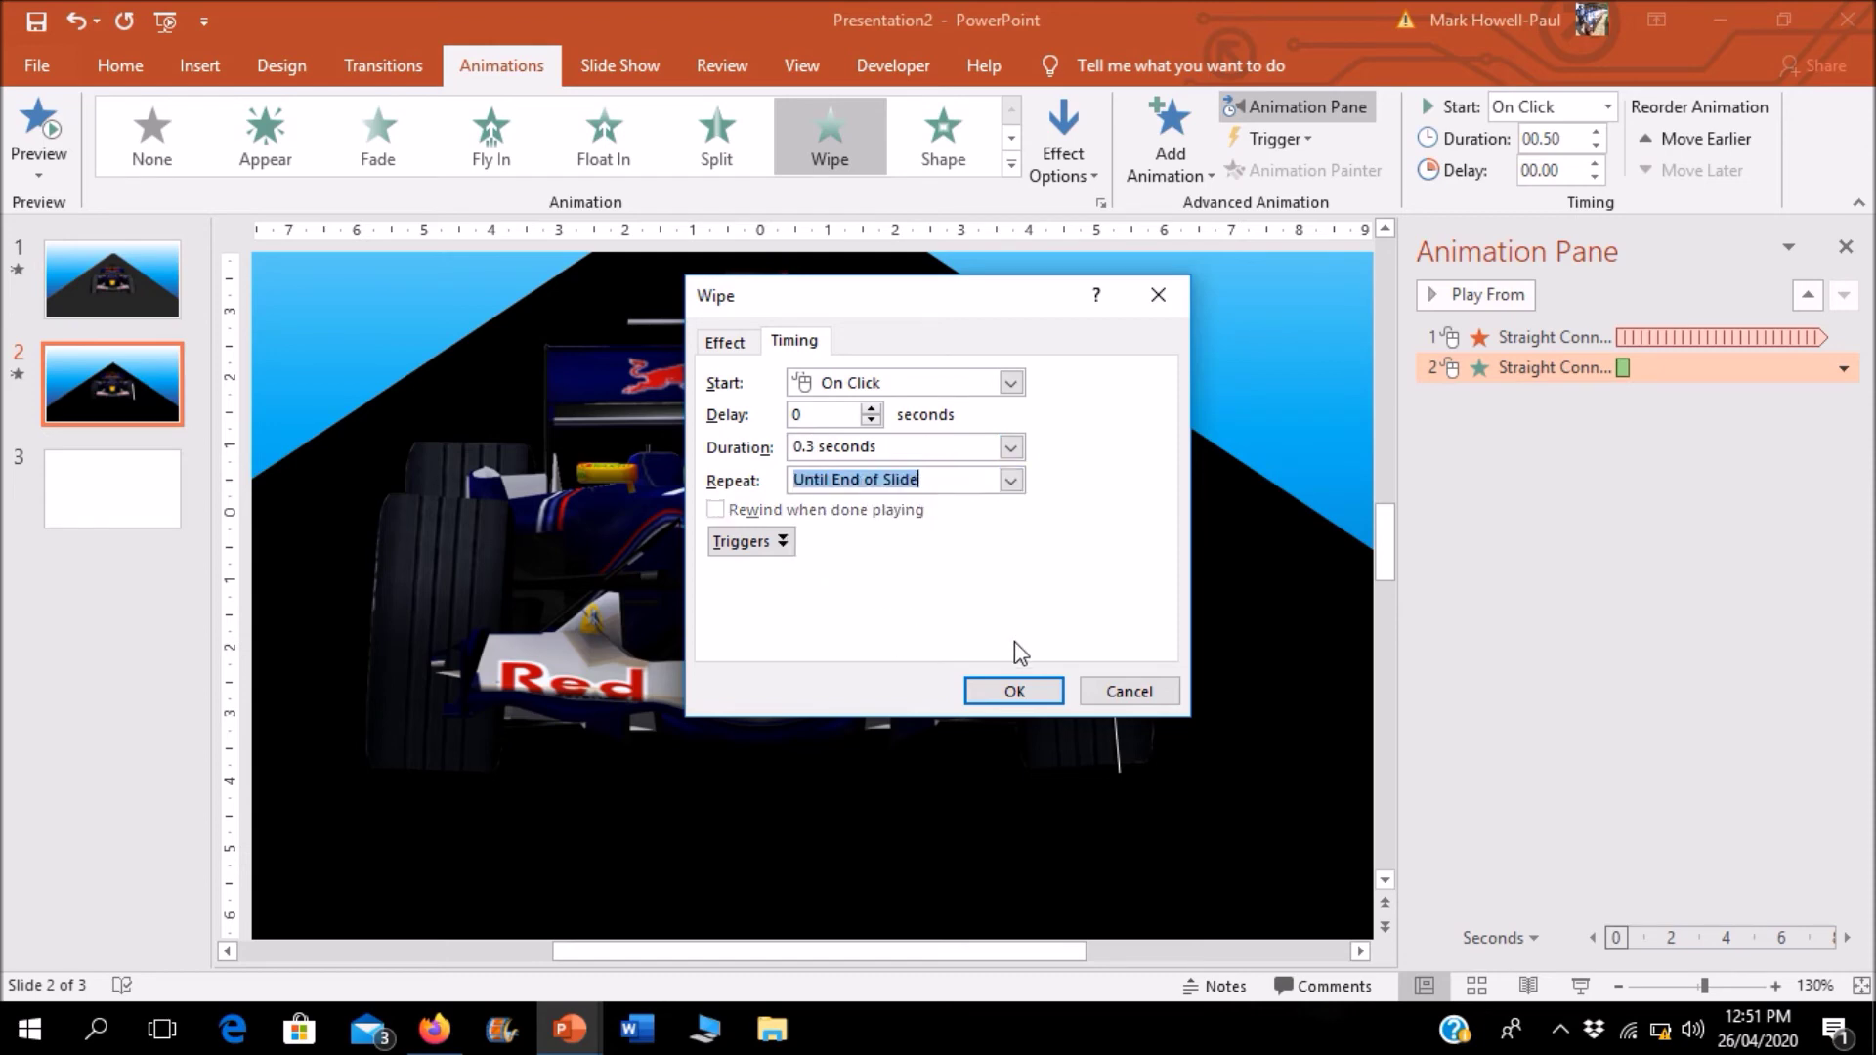
{"action": "left_click", "coordinate": [1014, 693]}
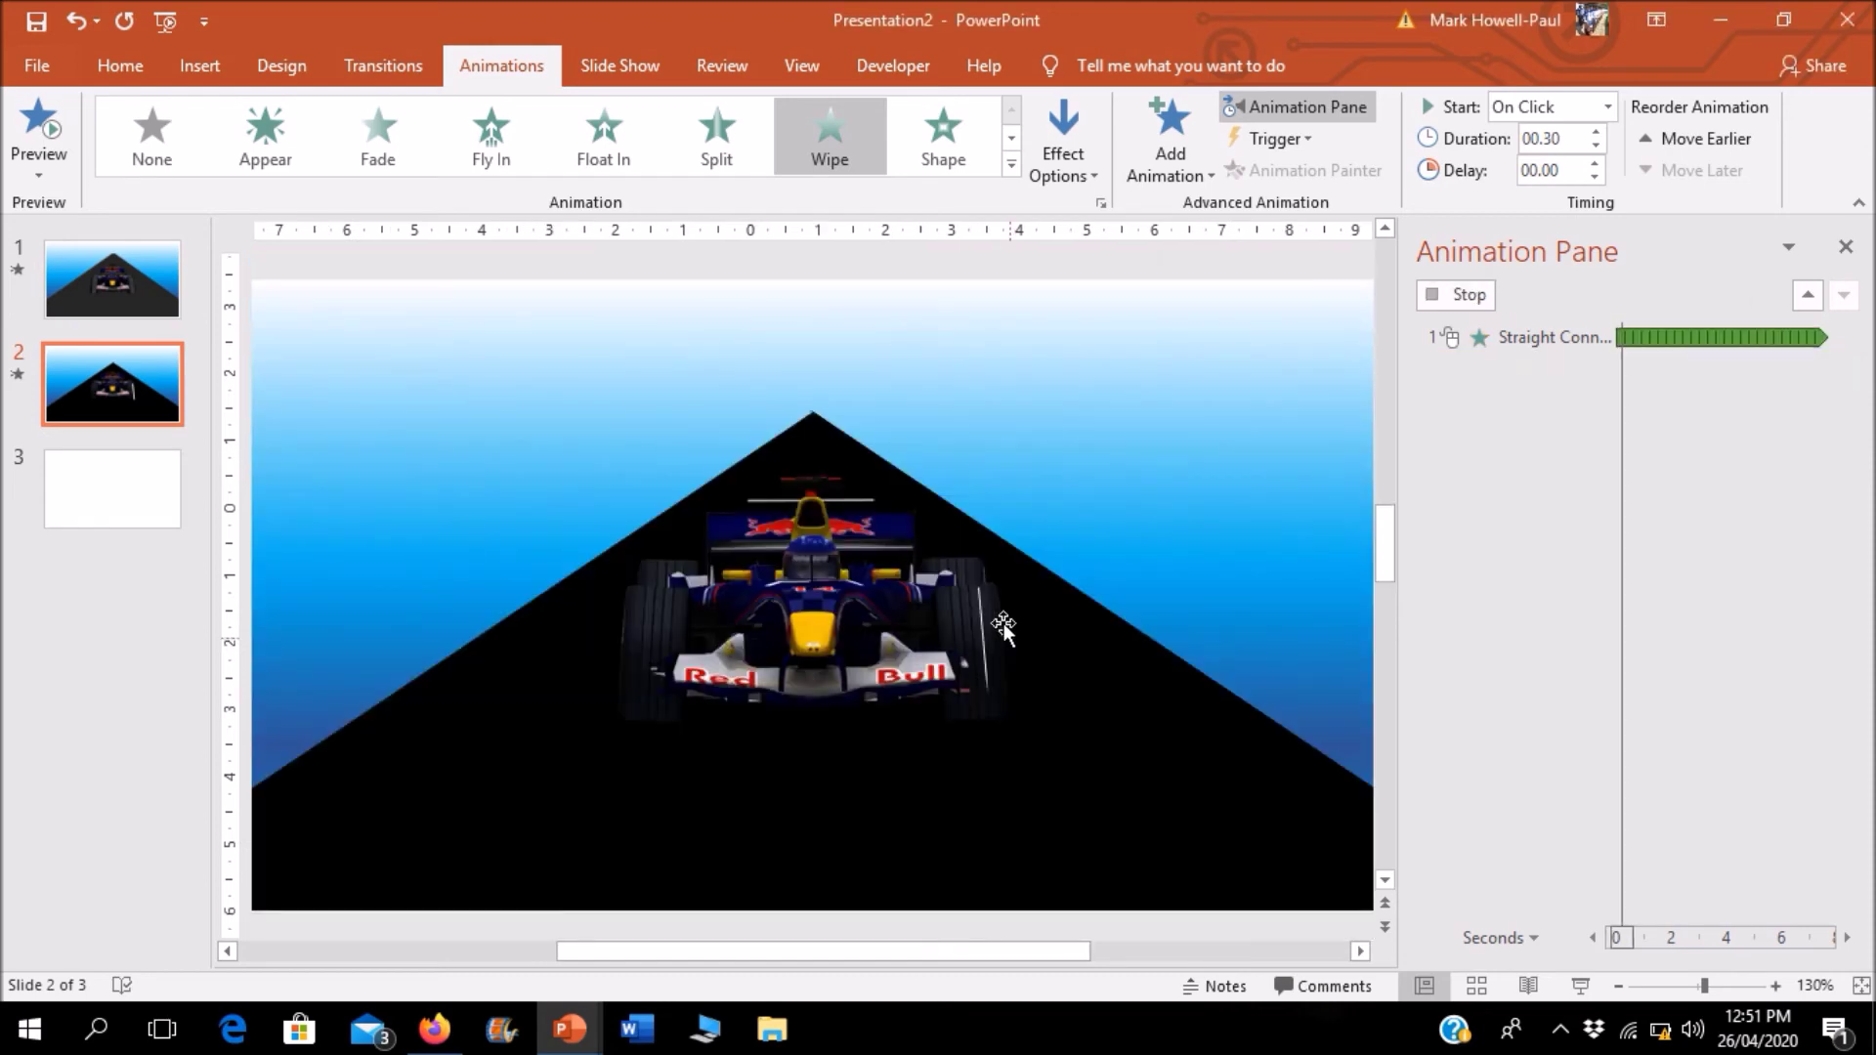
Step: Set the tyre line's wipe to start With Previous
{"action": "left_click", "coordinate": [621, 64]}
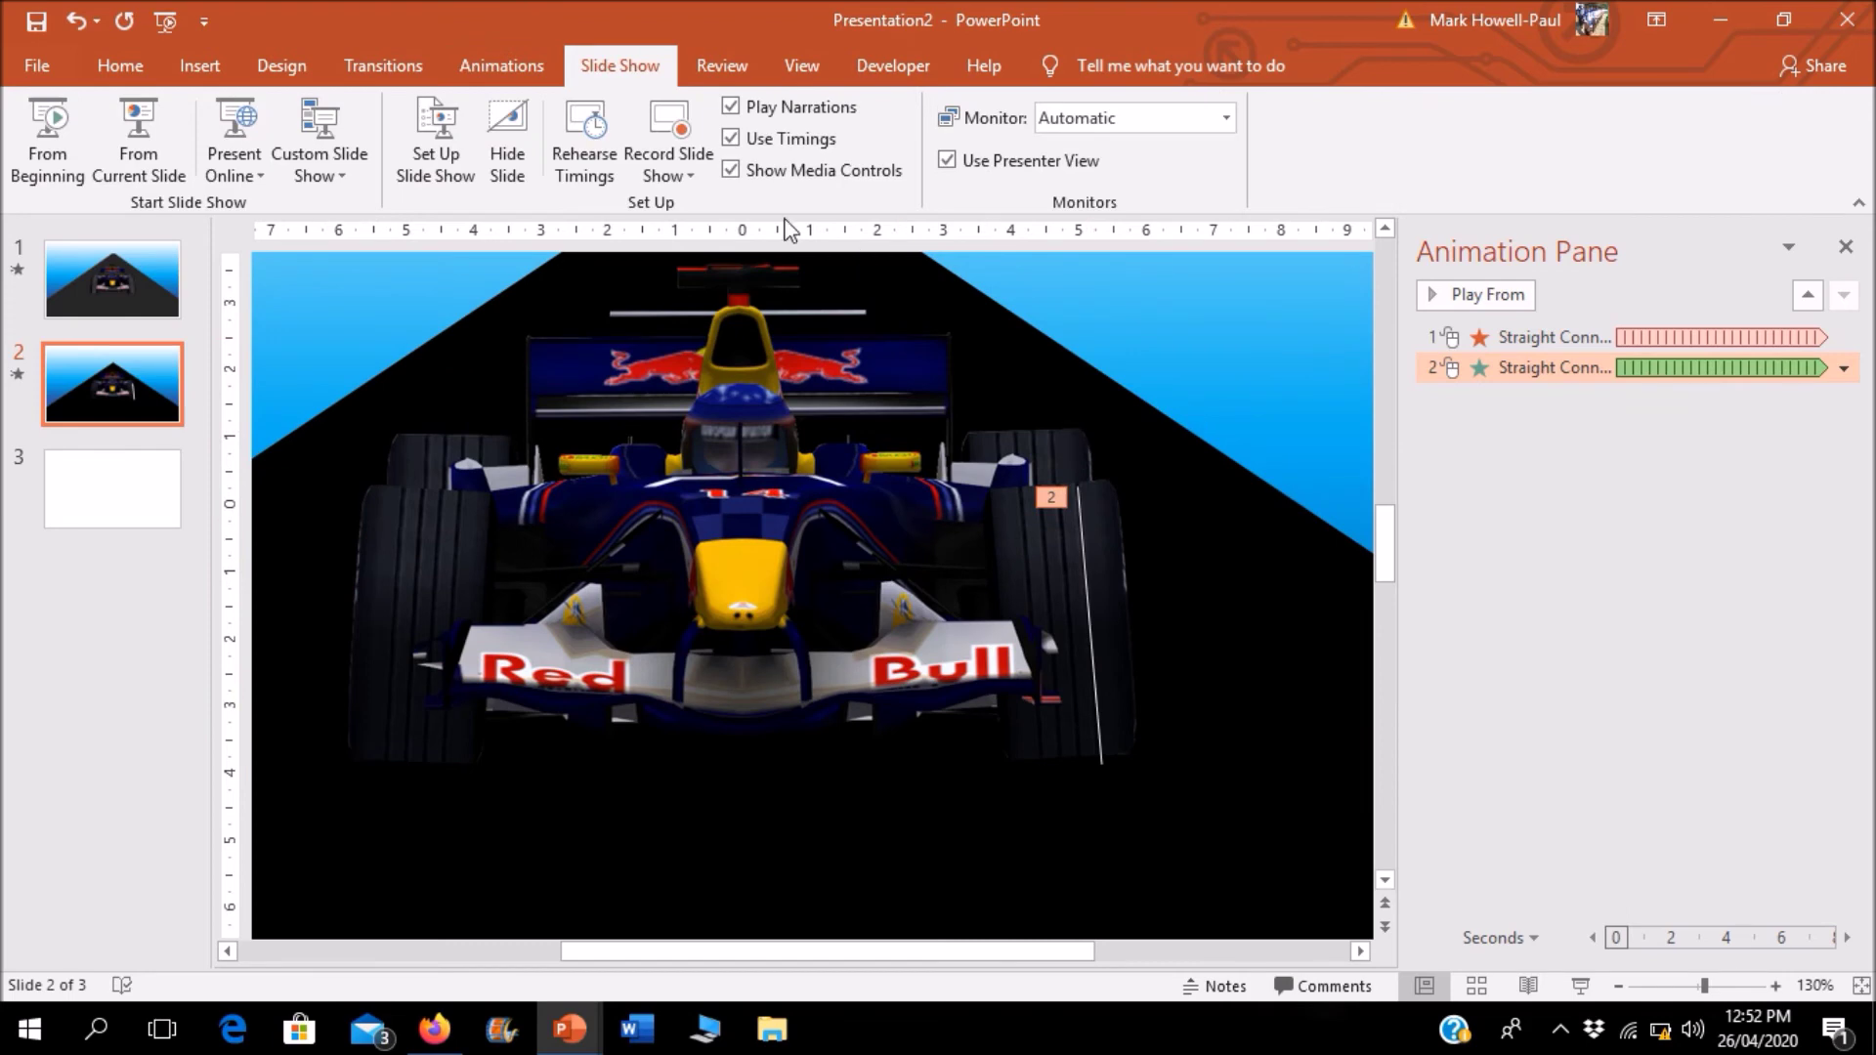
{"action": "left_click", "coordinate": [500, 65]}
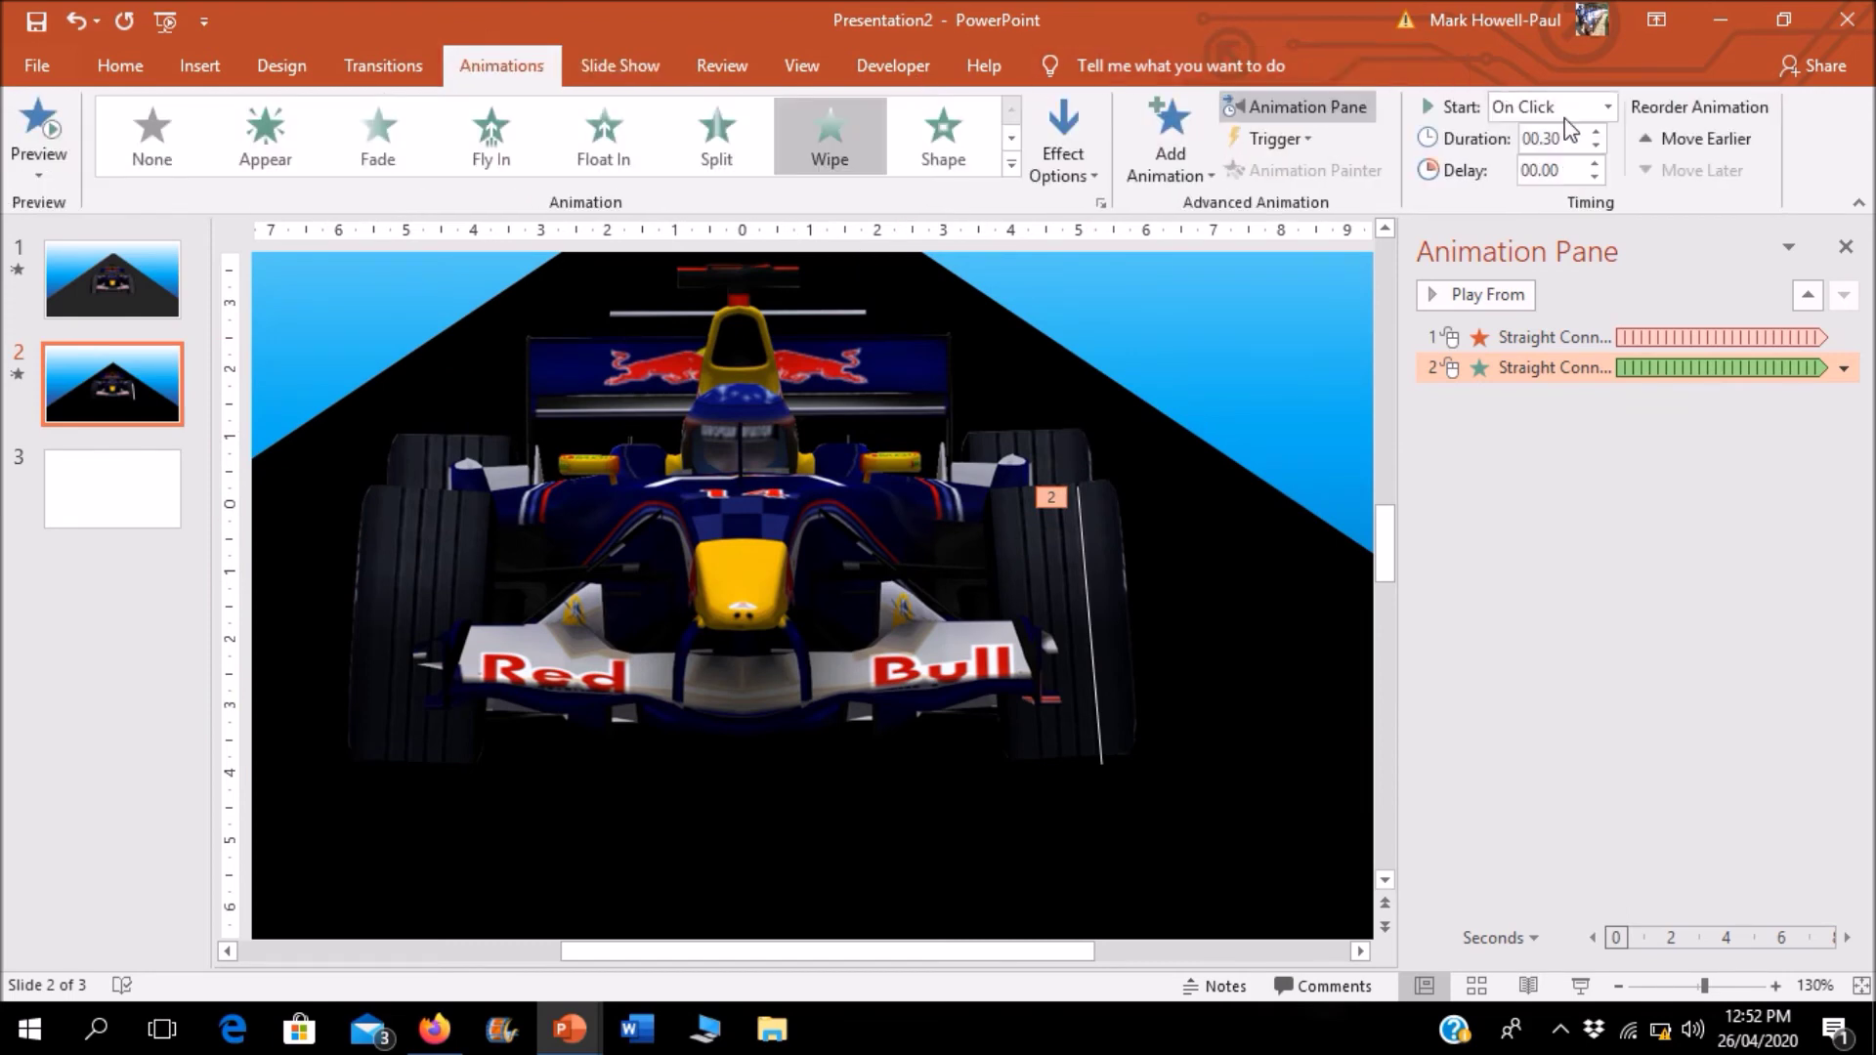
{"action": "left_click", "coordinate": [1607, 107]}
{"action": "left_click", "coordinate": [1546, 162]}
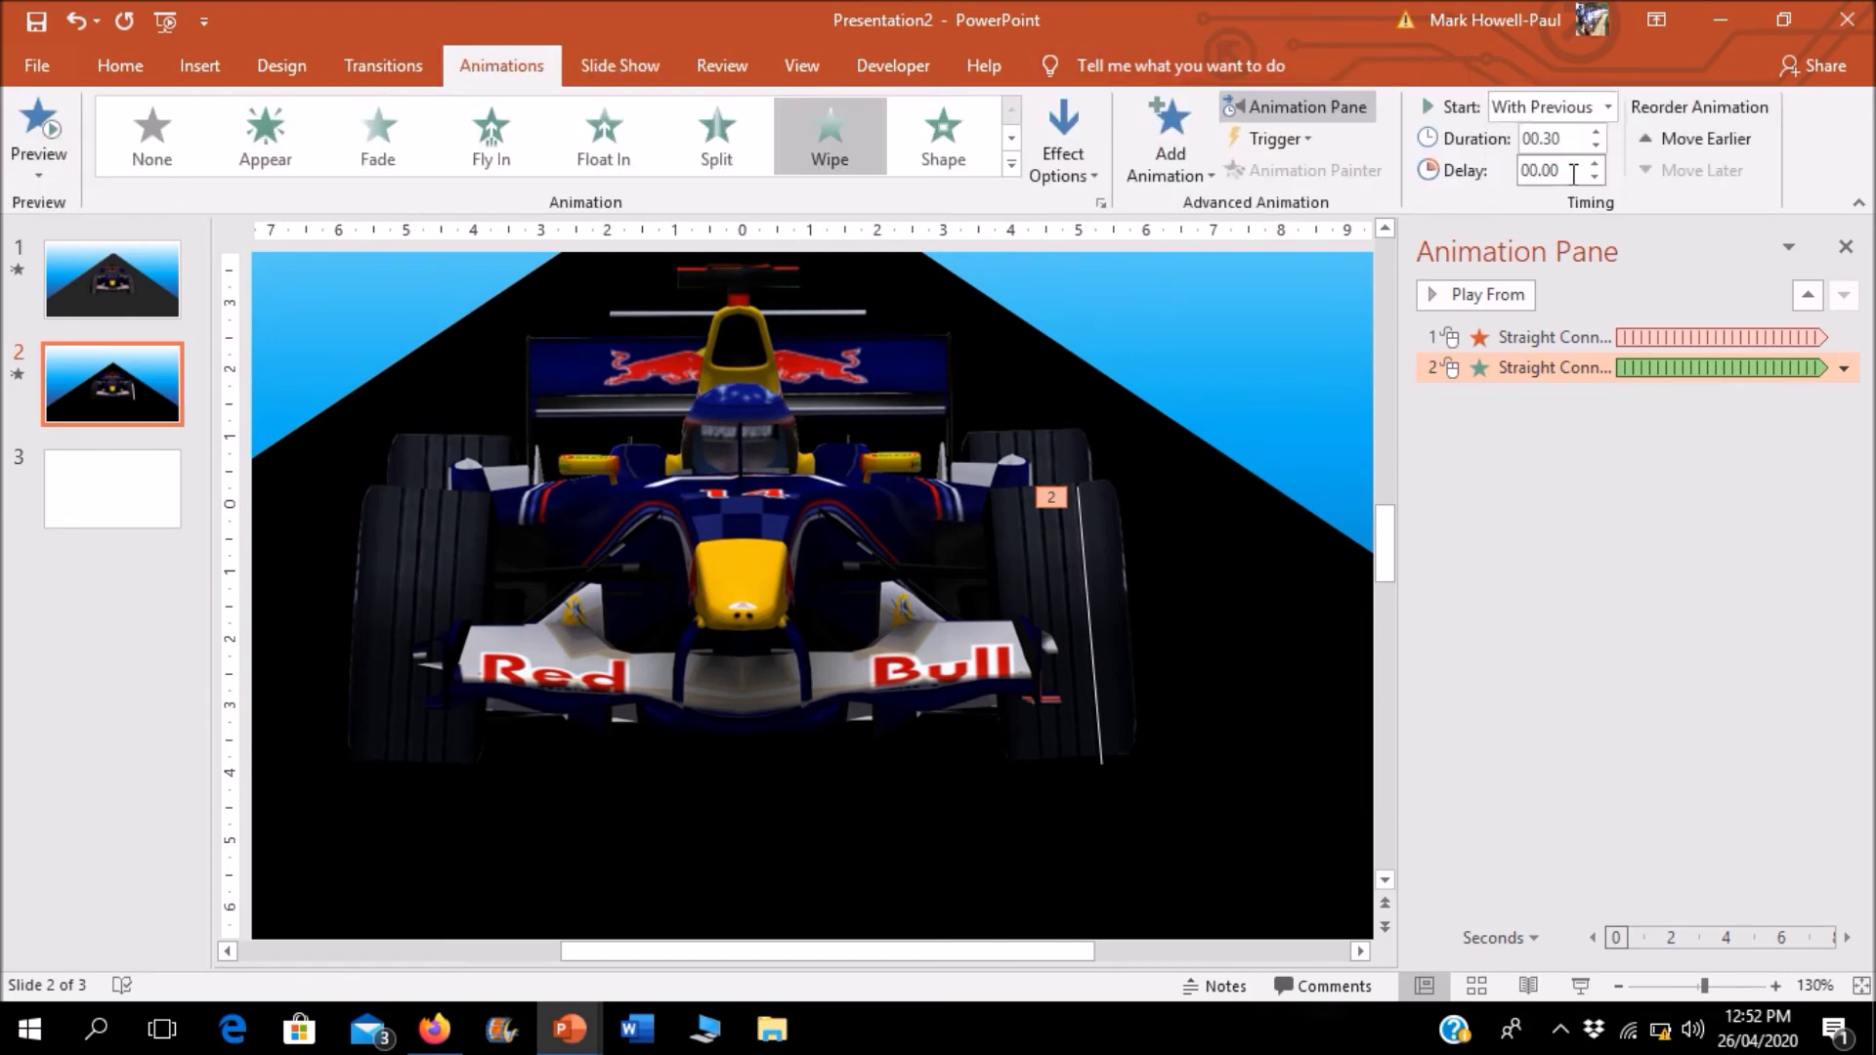
Step: Test-play the slide from the current slide, then exit the show
{"action": "left_click", "coordinate": [605, 62]}
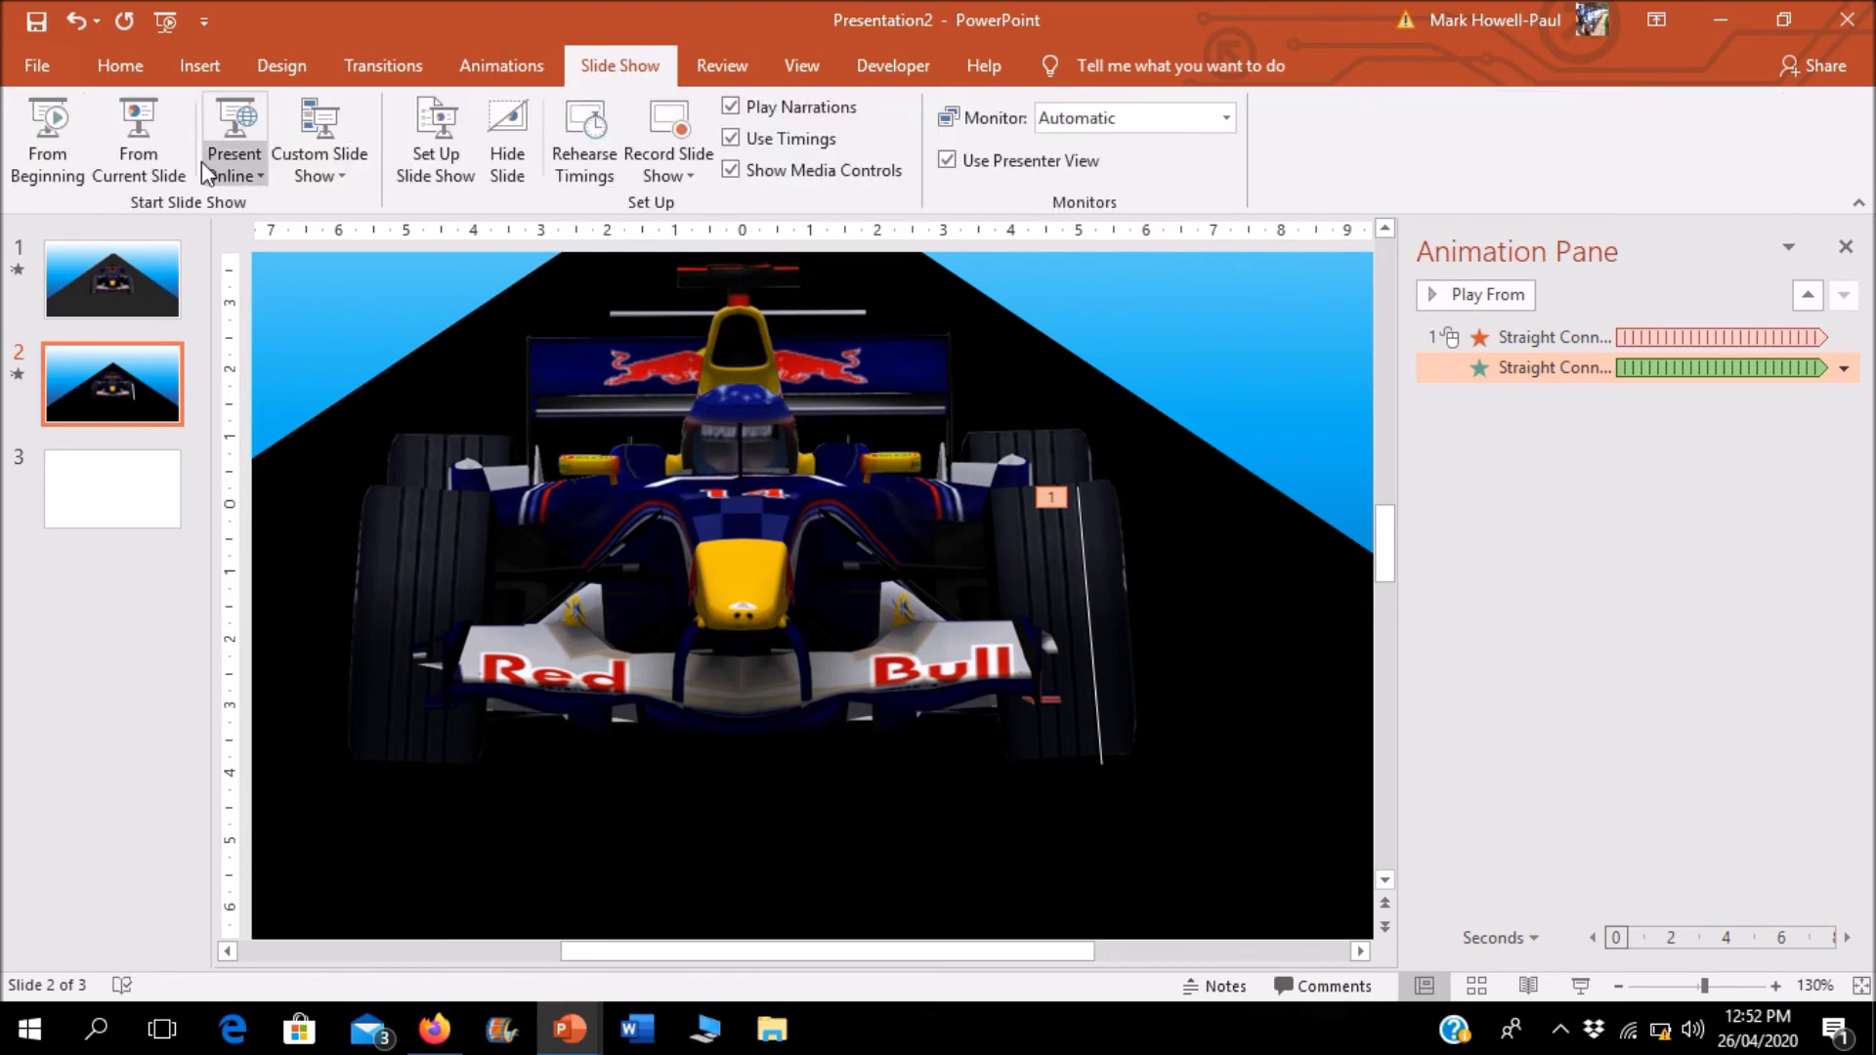
{"action": "left_click", "coordinate": [139, 157]}
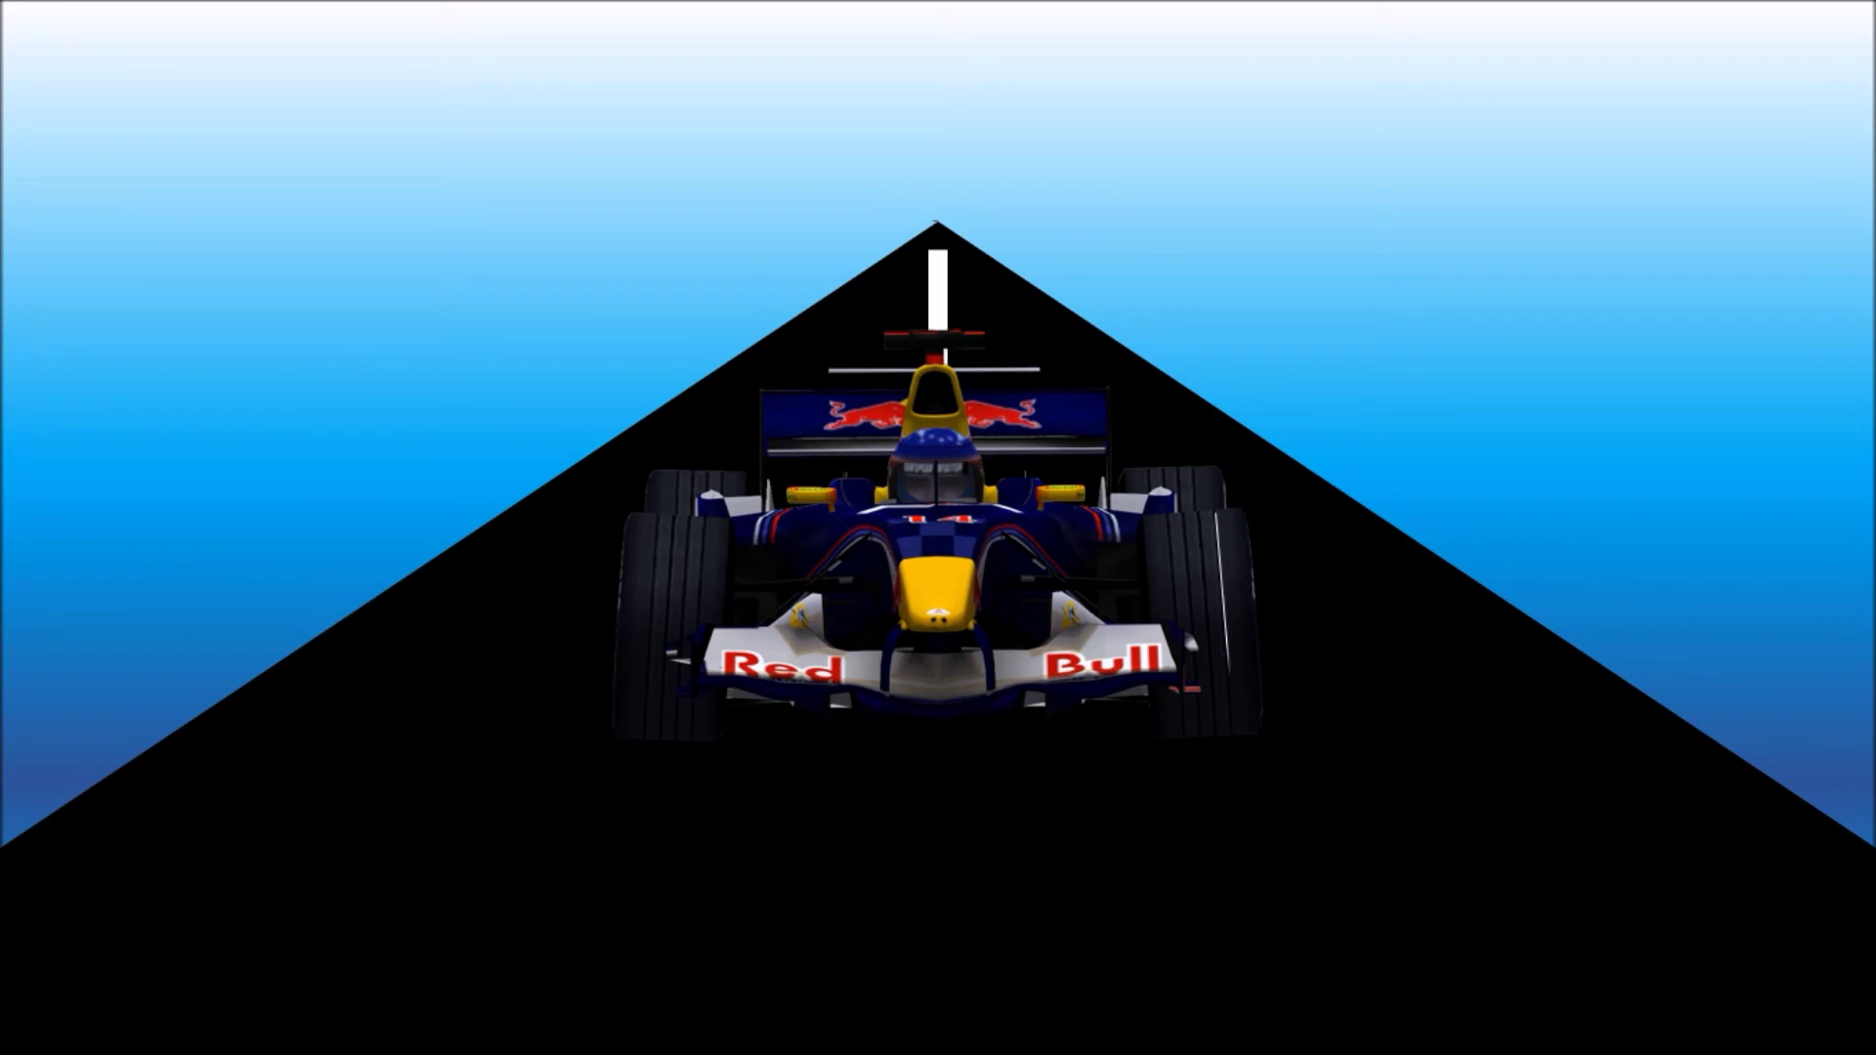
{"action": "key", "text": "Escape"}
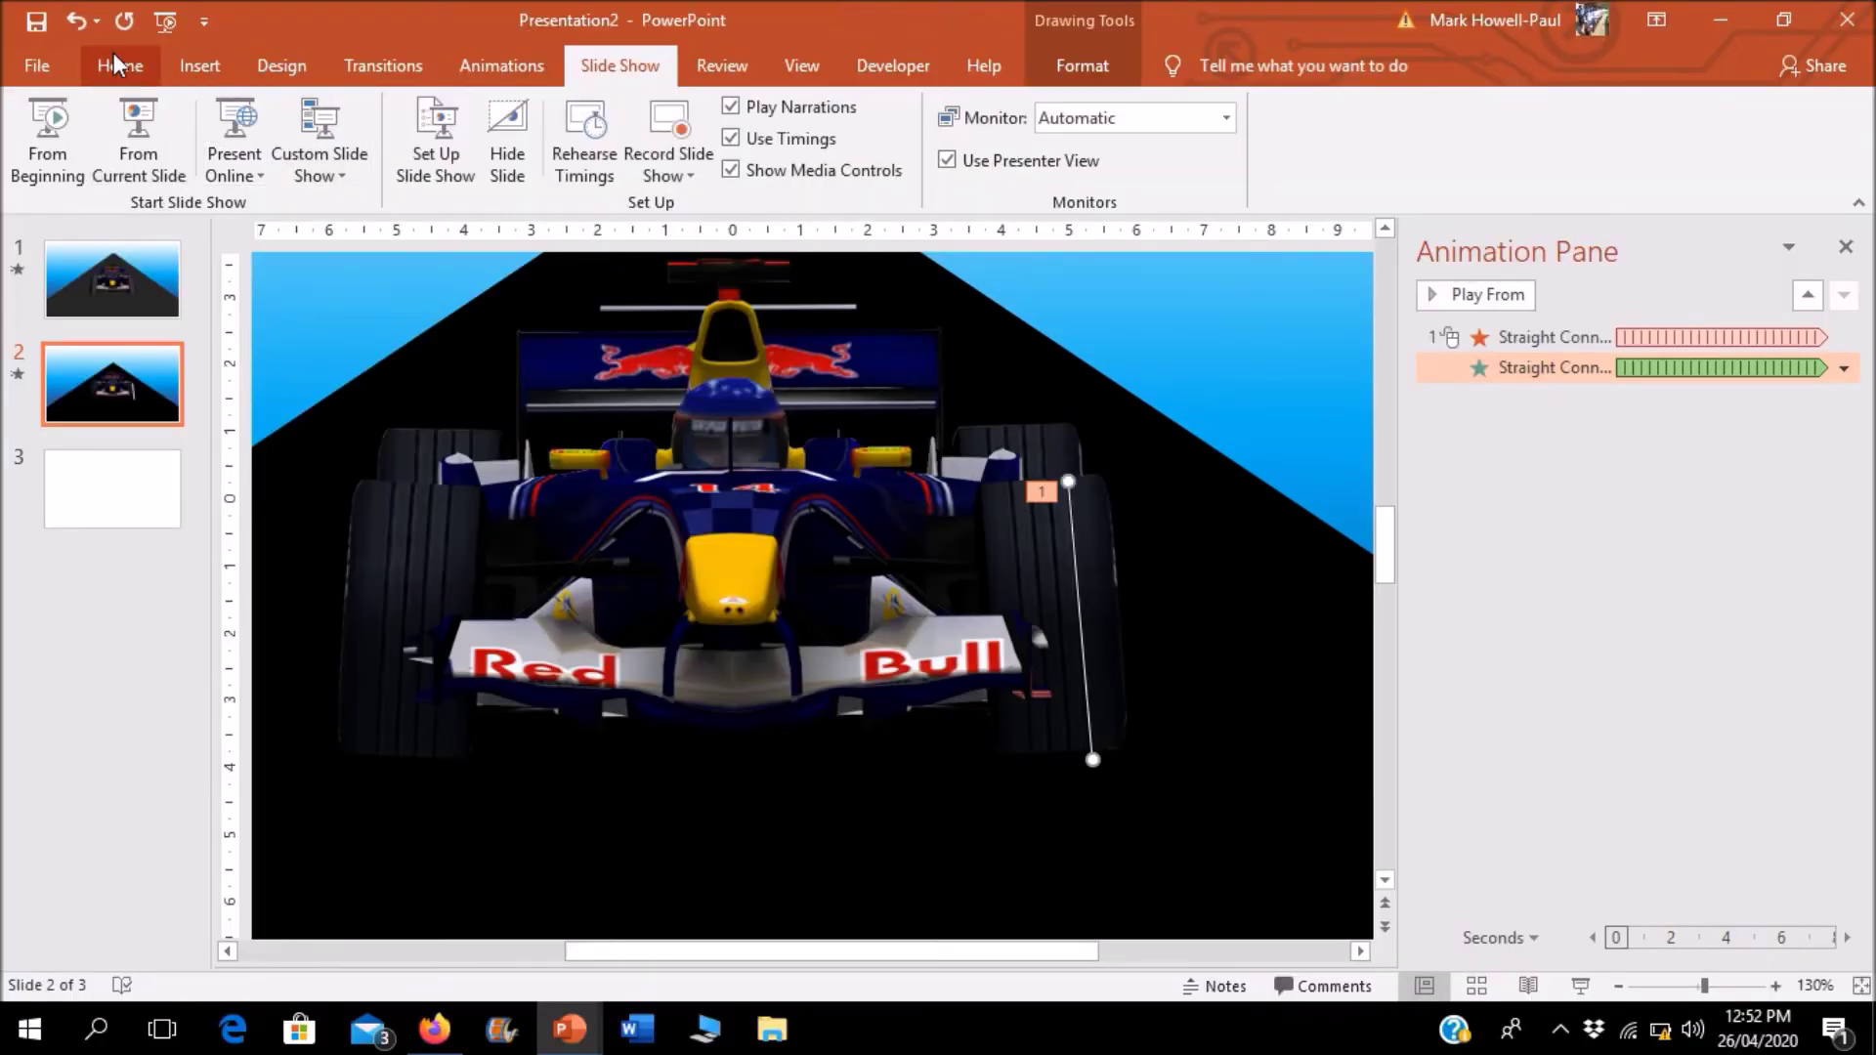
{"action": "left_click", "coordinate": [120, 64]}
Step: Duplicate the animated tire line twice, placing the copies beside the original across the tire
{"action": "left_click", "coordinate": [109, 138]}
{"action": "left_click", "coordinate": [31, 125]}
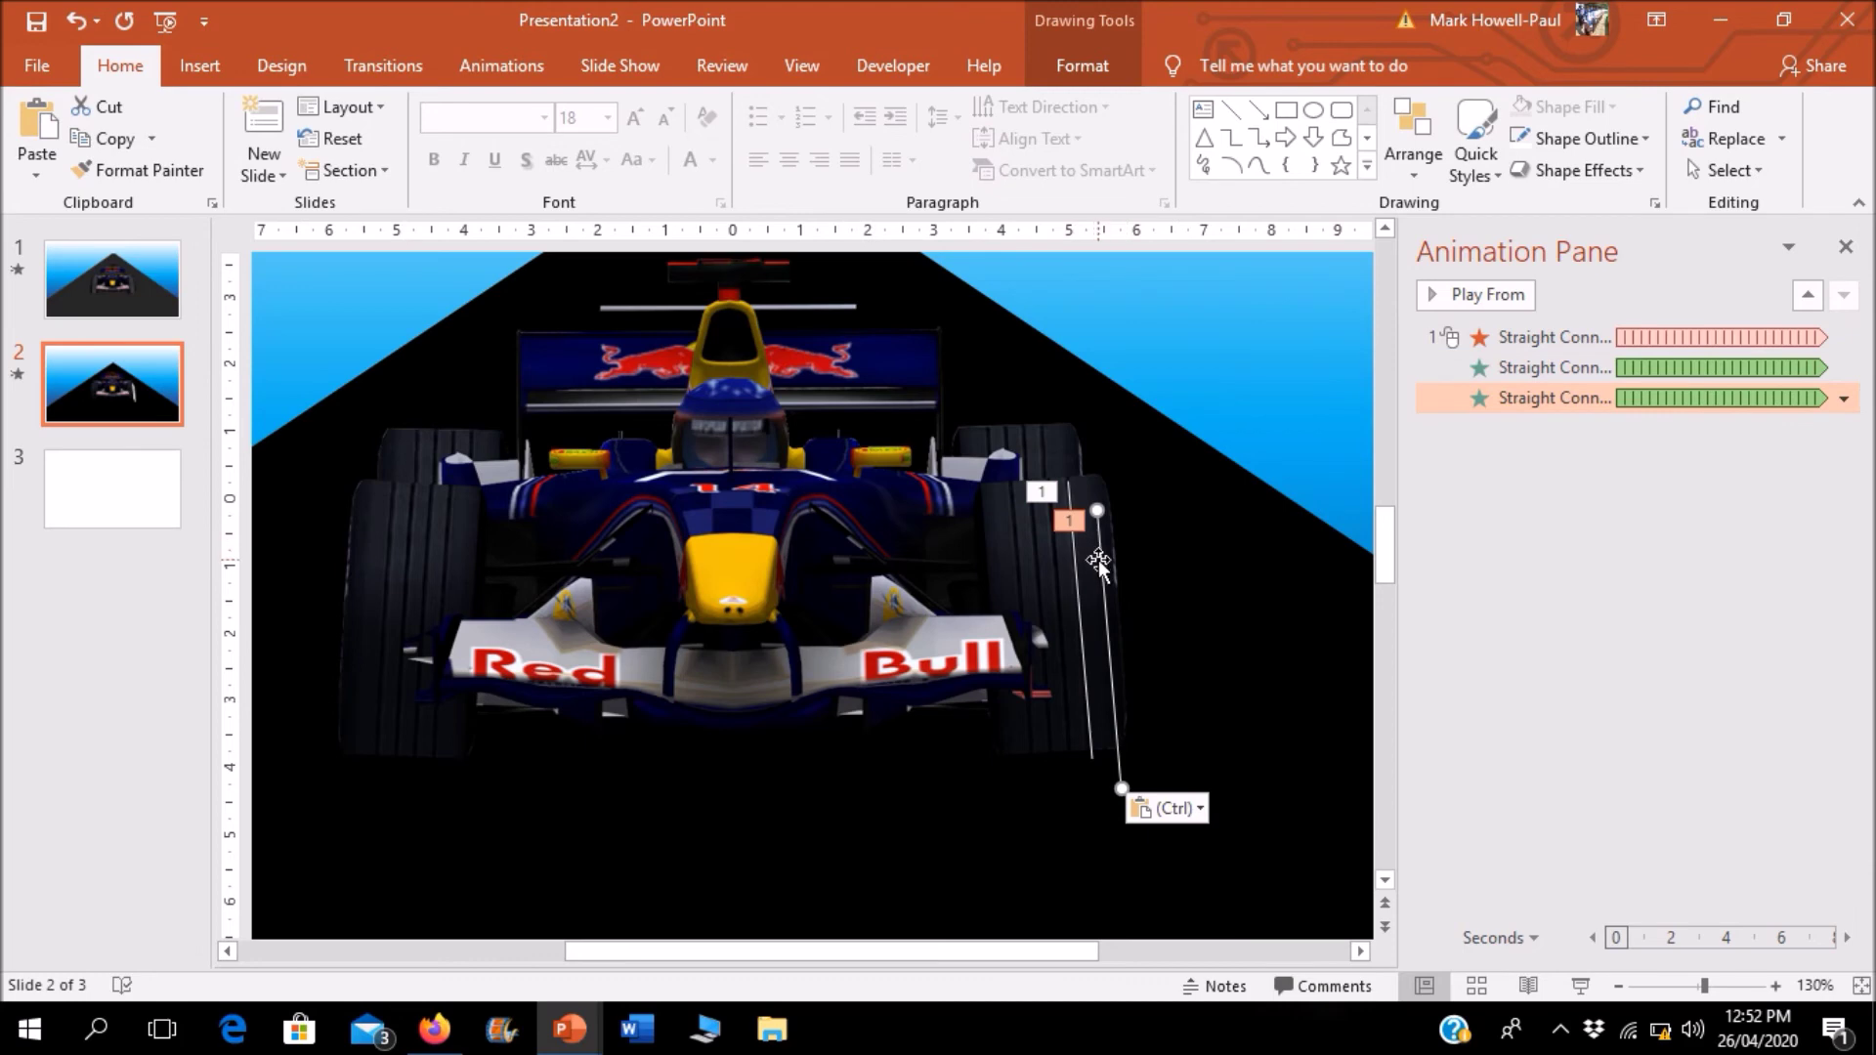
{"action": "left_click_drag", "start_coordinate": [1098, 562], "coordinate": [1048, 530]}
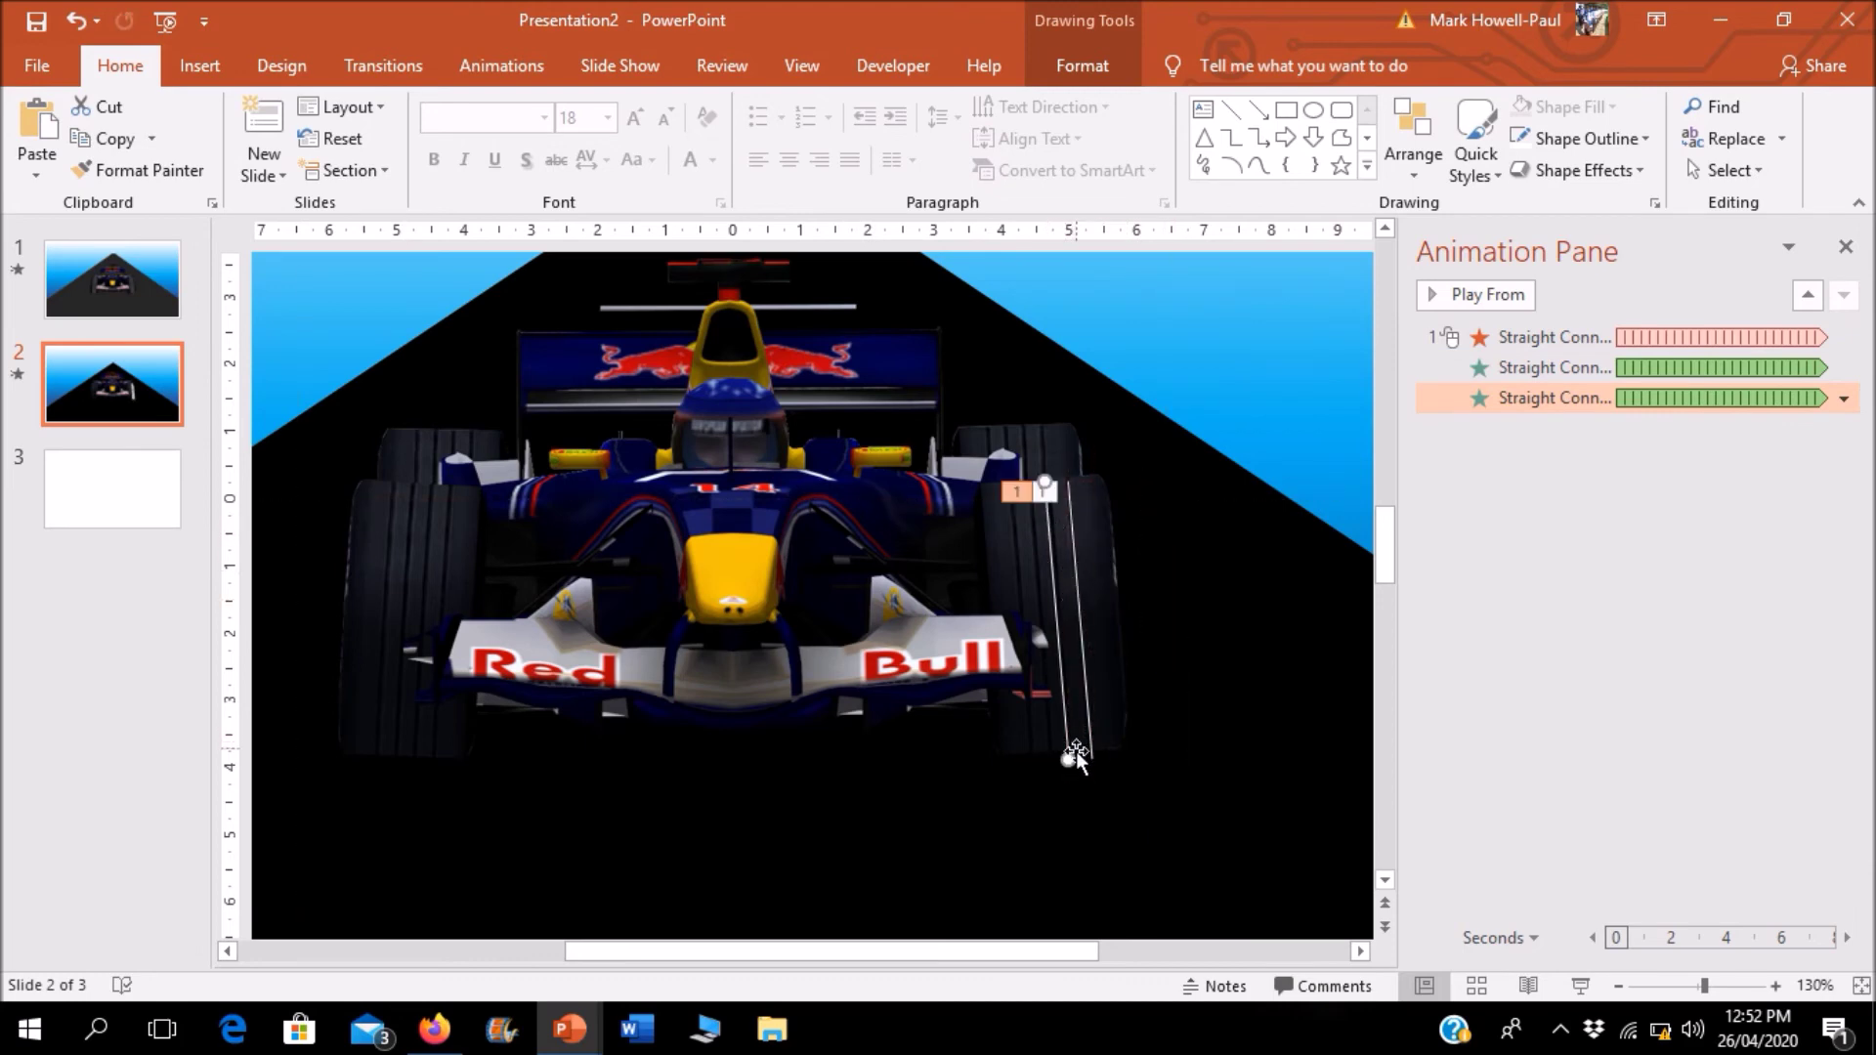
{"action": "left_click", "coordinate": [1301, 537]}
{"action": "left_click", "coordinate": [1051, 576]}
{"action": "key", "text": "ctrl+c"}
{"action": "key", "text": "ctrl+v"}
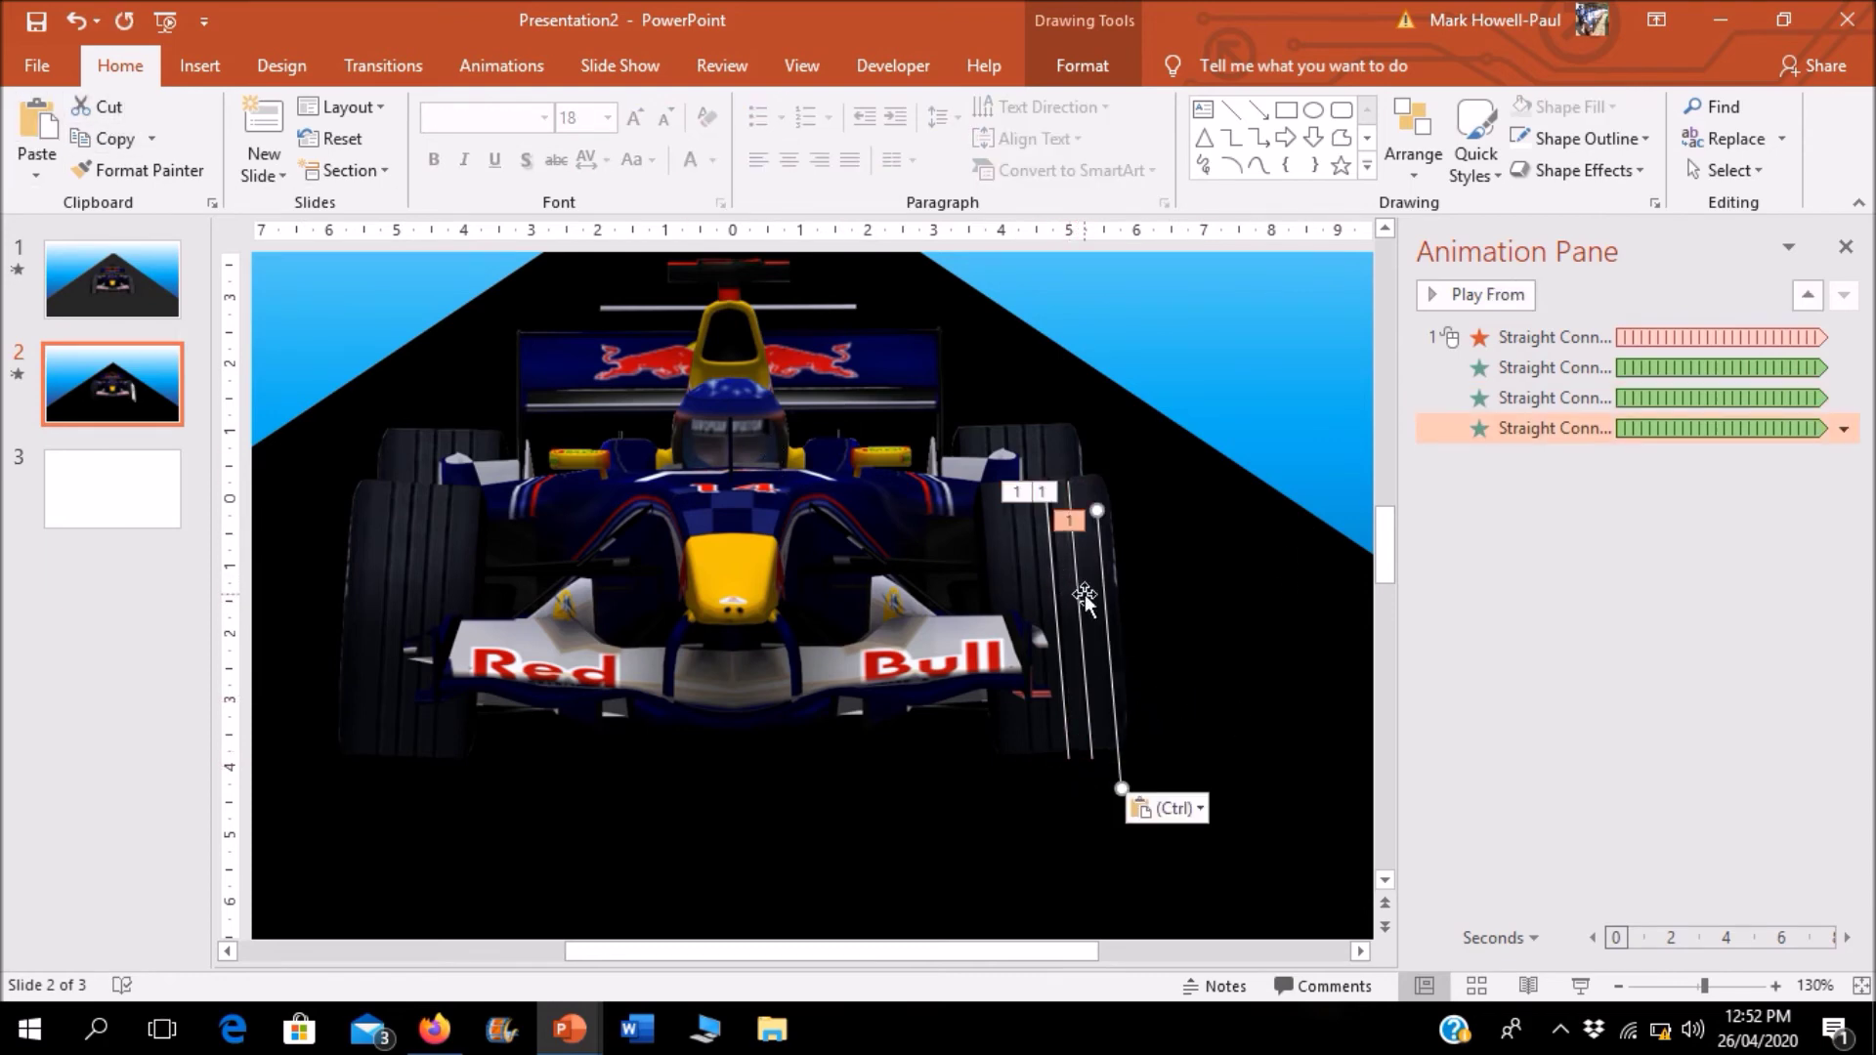
{"action": "left_click_drag", "start_coordinate": [1099, 635], "coordinate": [1041, 617]}
Step: Paste more copies of the tire line across the other tire, then zoom out to the whole slide
{"action": "mouse_move", "coordinate": [757, 55]}
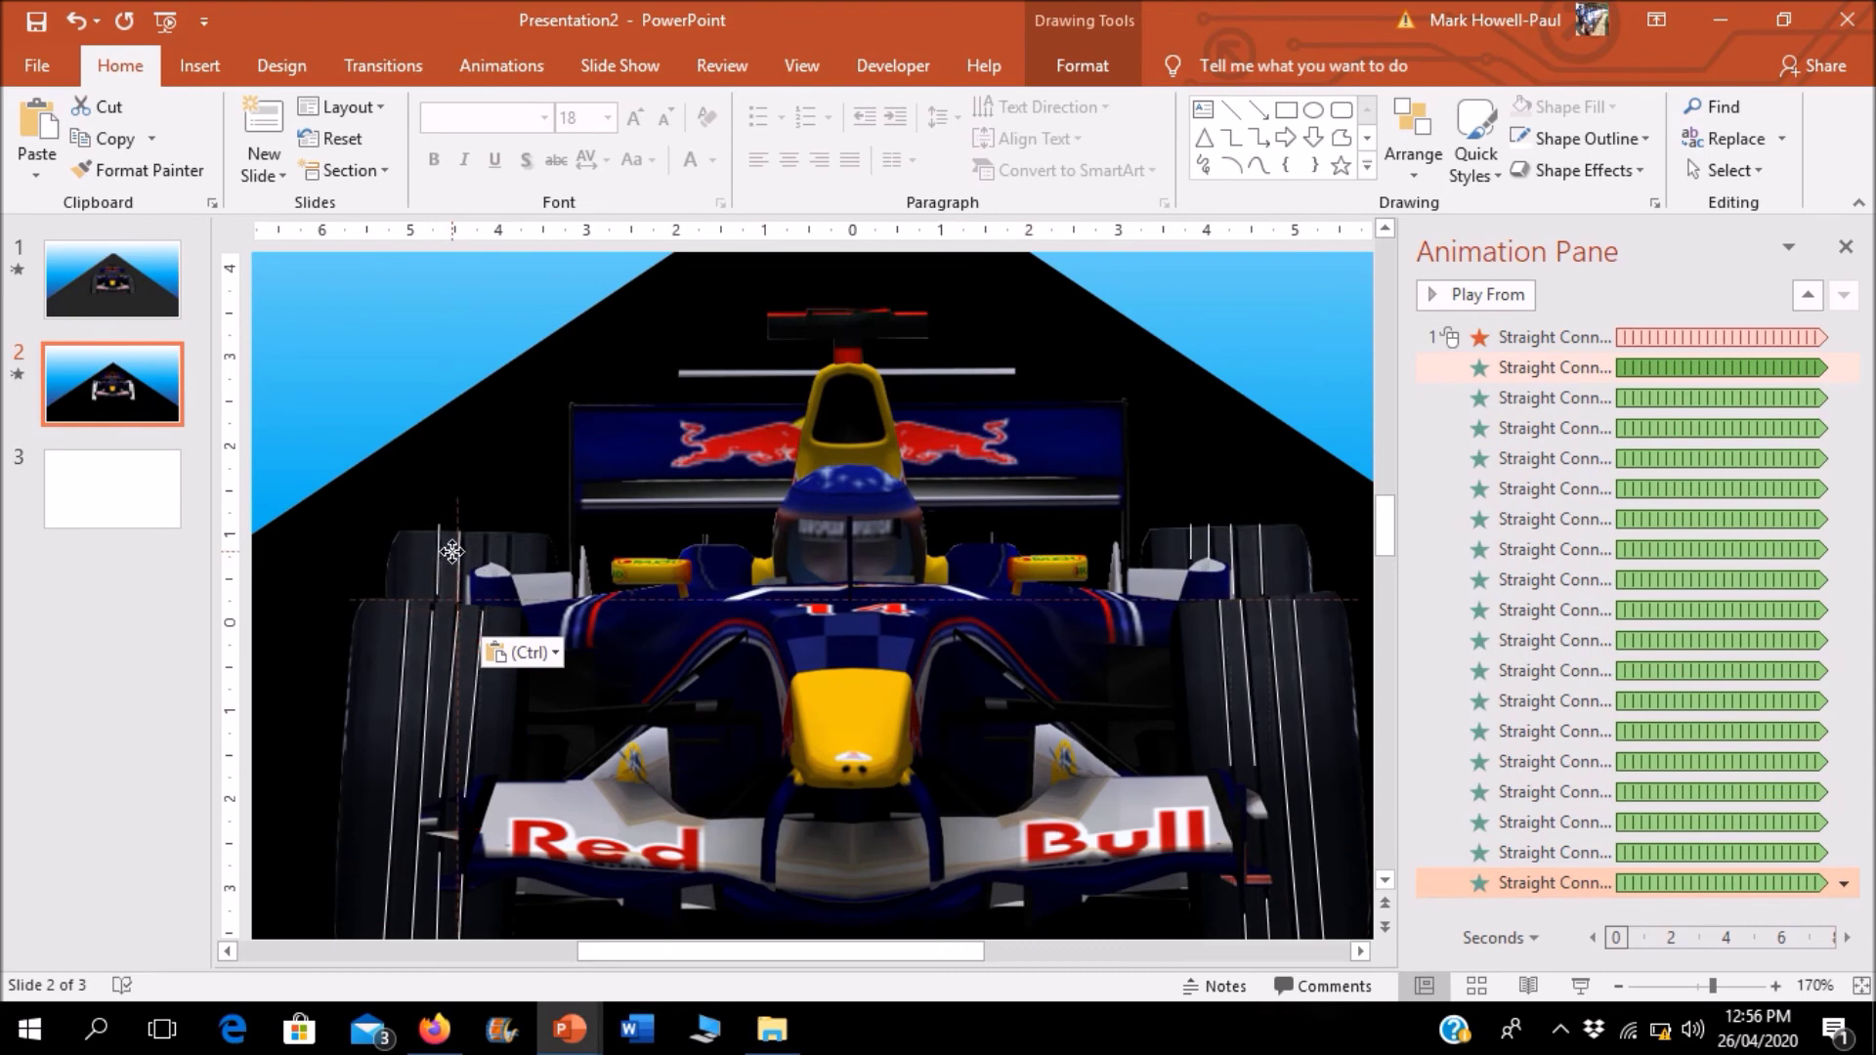
{"action": "key", "text": "ctrl+v"}
{"action": "mouse_move", "coordinate": [492, 547]}
{"action": "left_mouse_down"}
{"action": "mouse_move", "coordinate": [479, 523]}
{"action": "mouse_move", "coordinate": [514, 518]}
{"action": "left_mouse_up"}
{"action": "key", "text": "ctrl+v"}
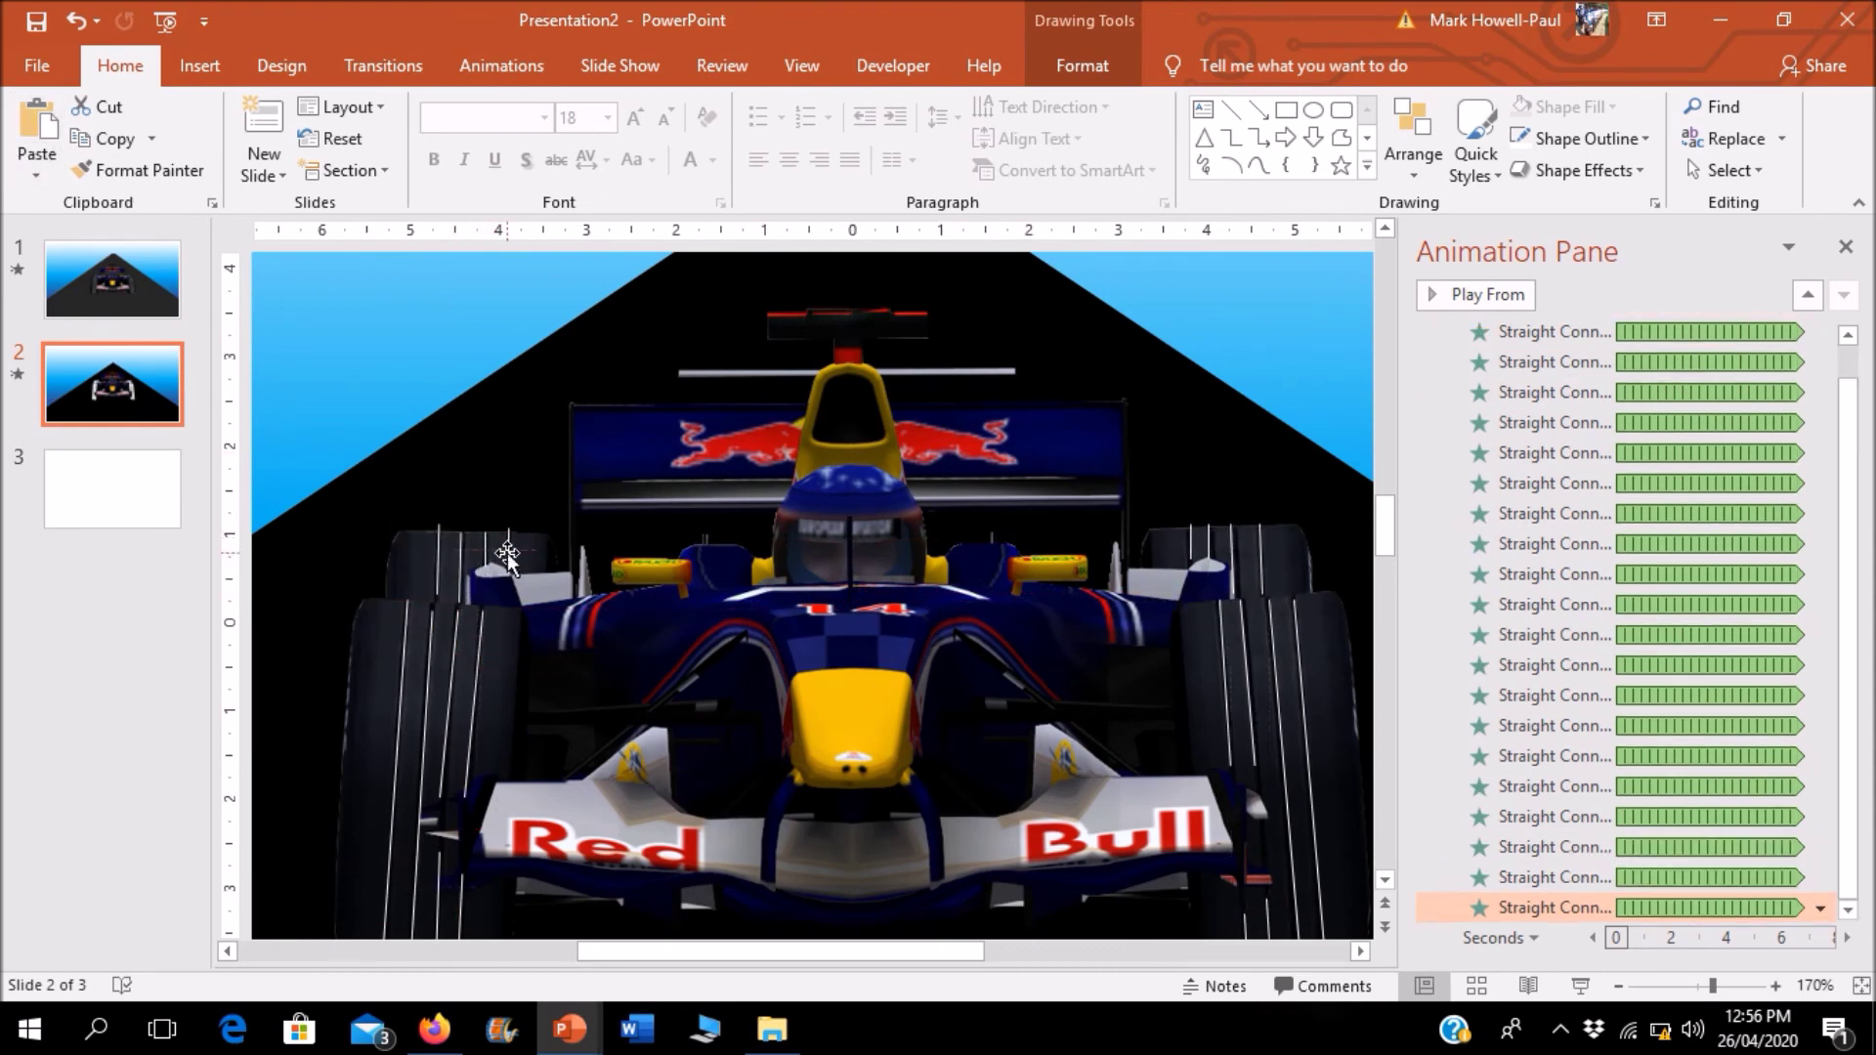
{"action": "left_click", "coordinate": [1622, 992]}
{"action": "left_click", "coordinate": [1622, 992]}
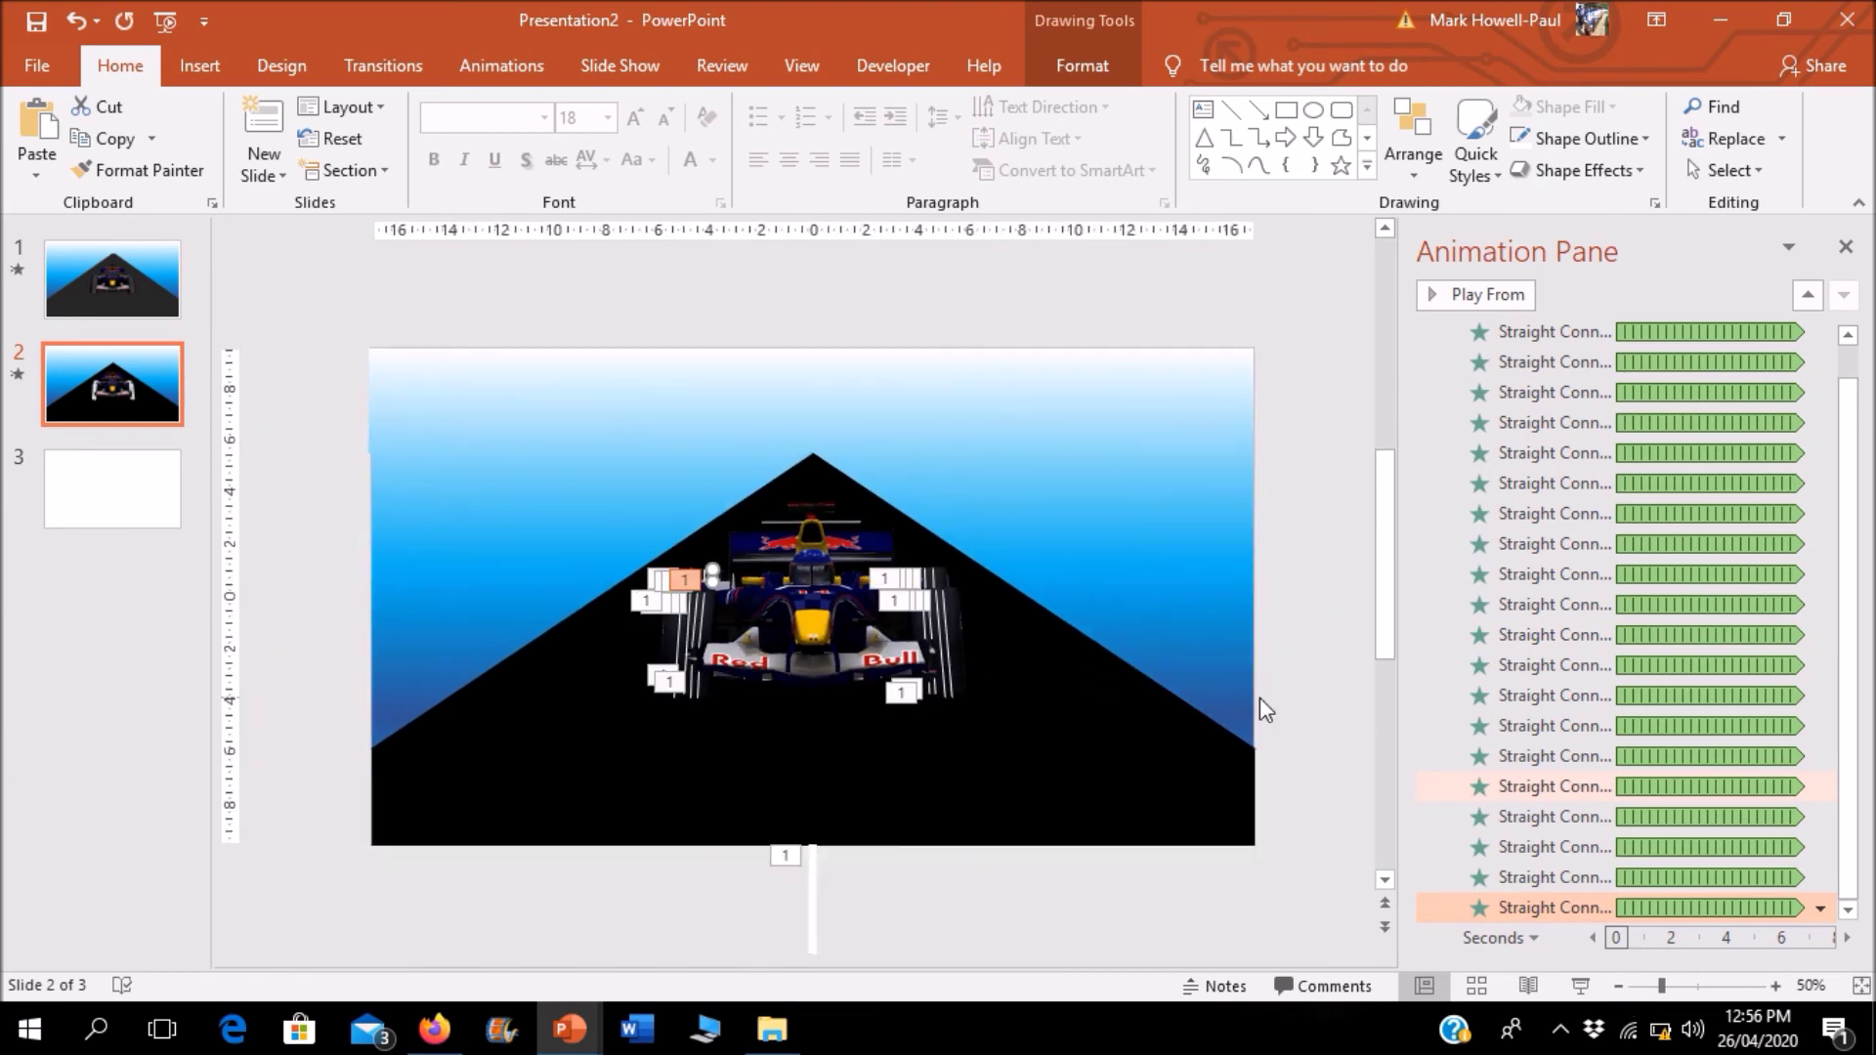
Step: Deselect the tire lines and pick an entry in the Animation Pane list
{"action": "left_click", "coordinate": [1183, 681]}
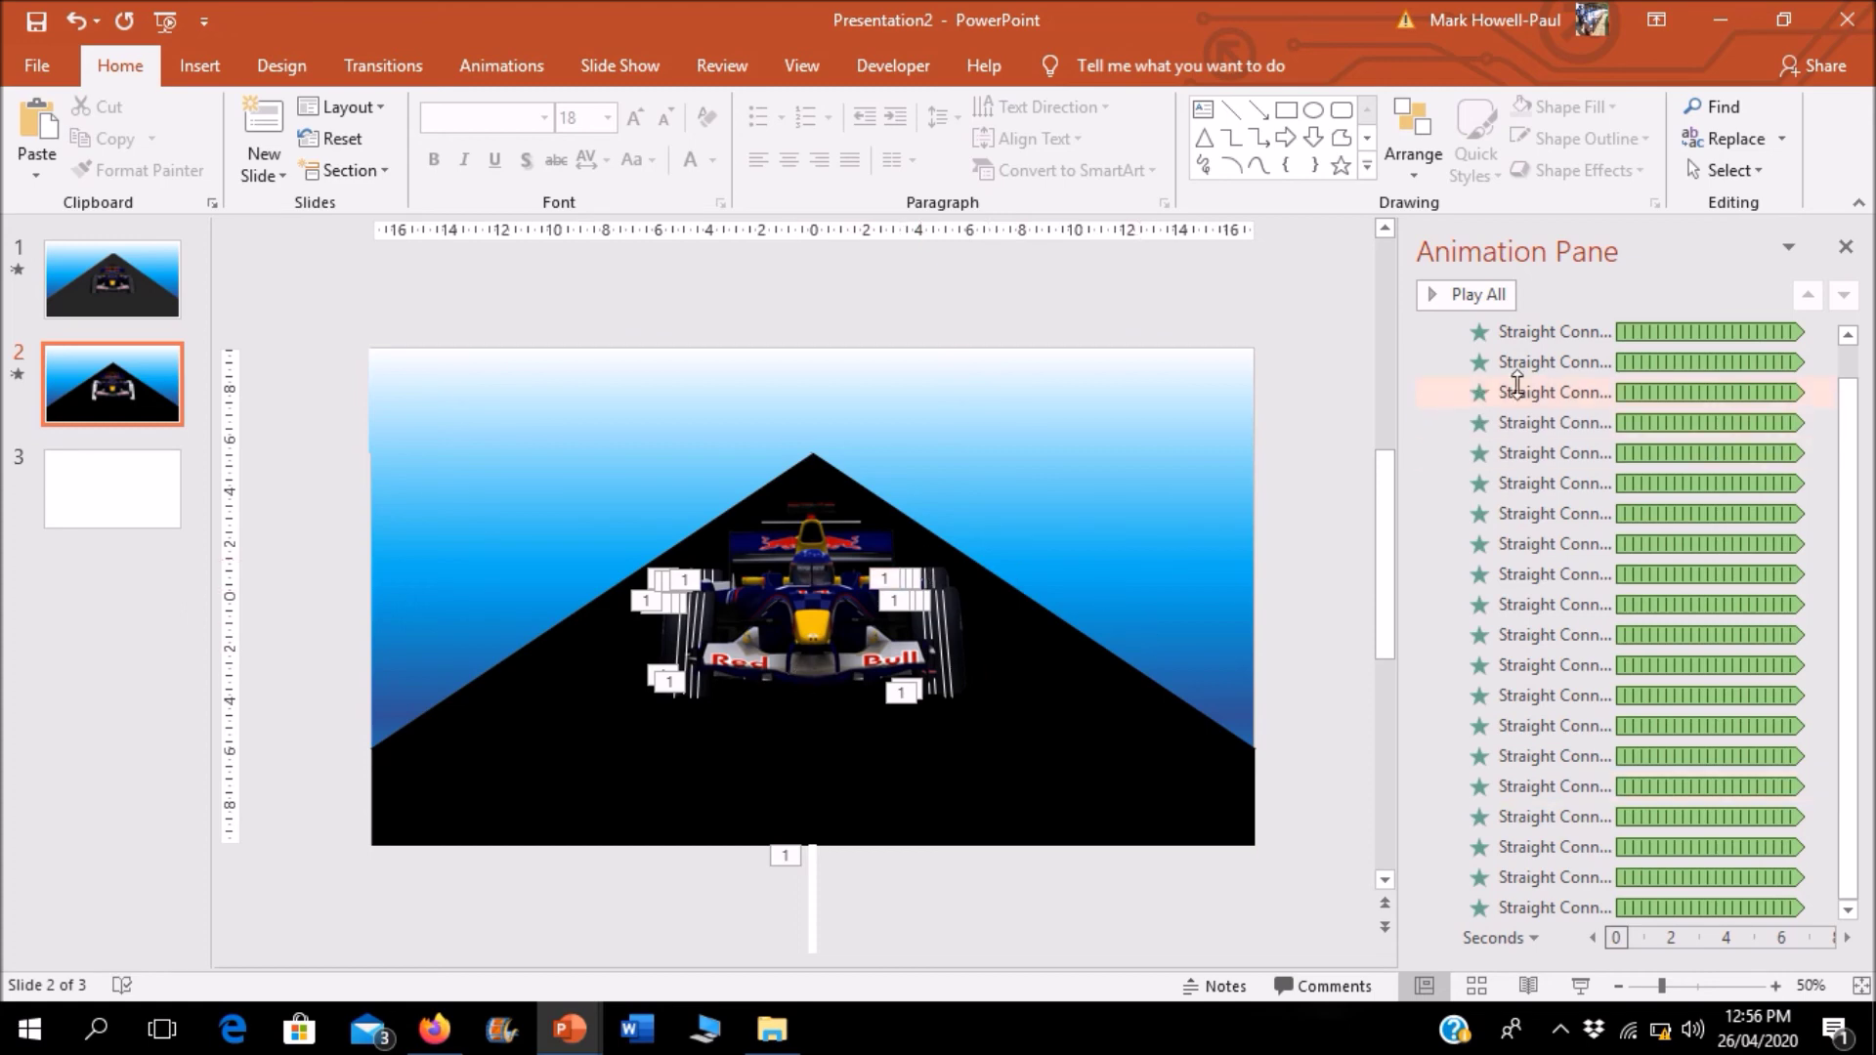
{"action": "left_click", "coordinate": [1823, 512]}
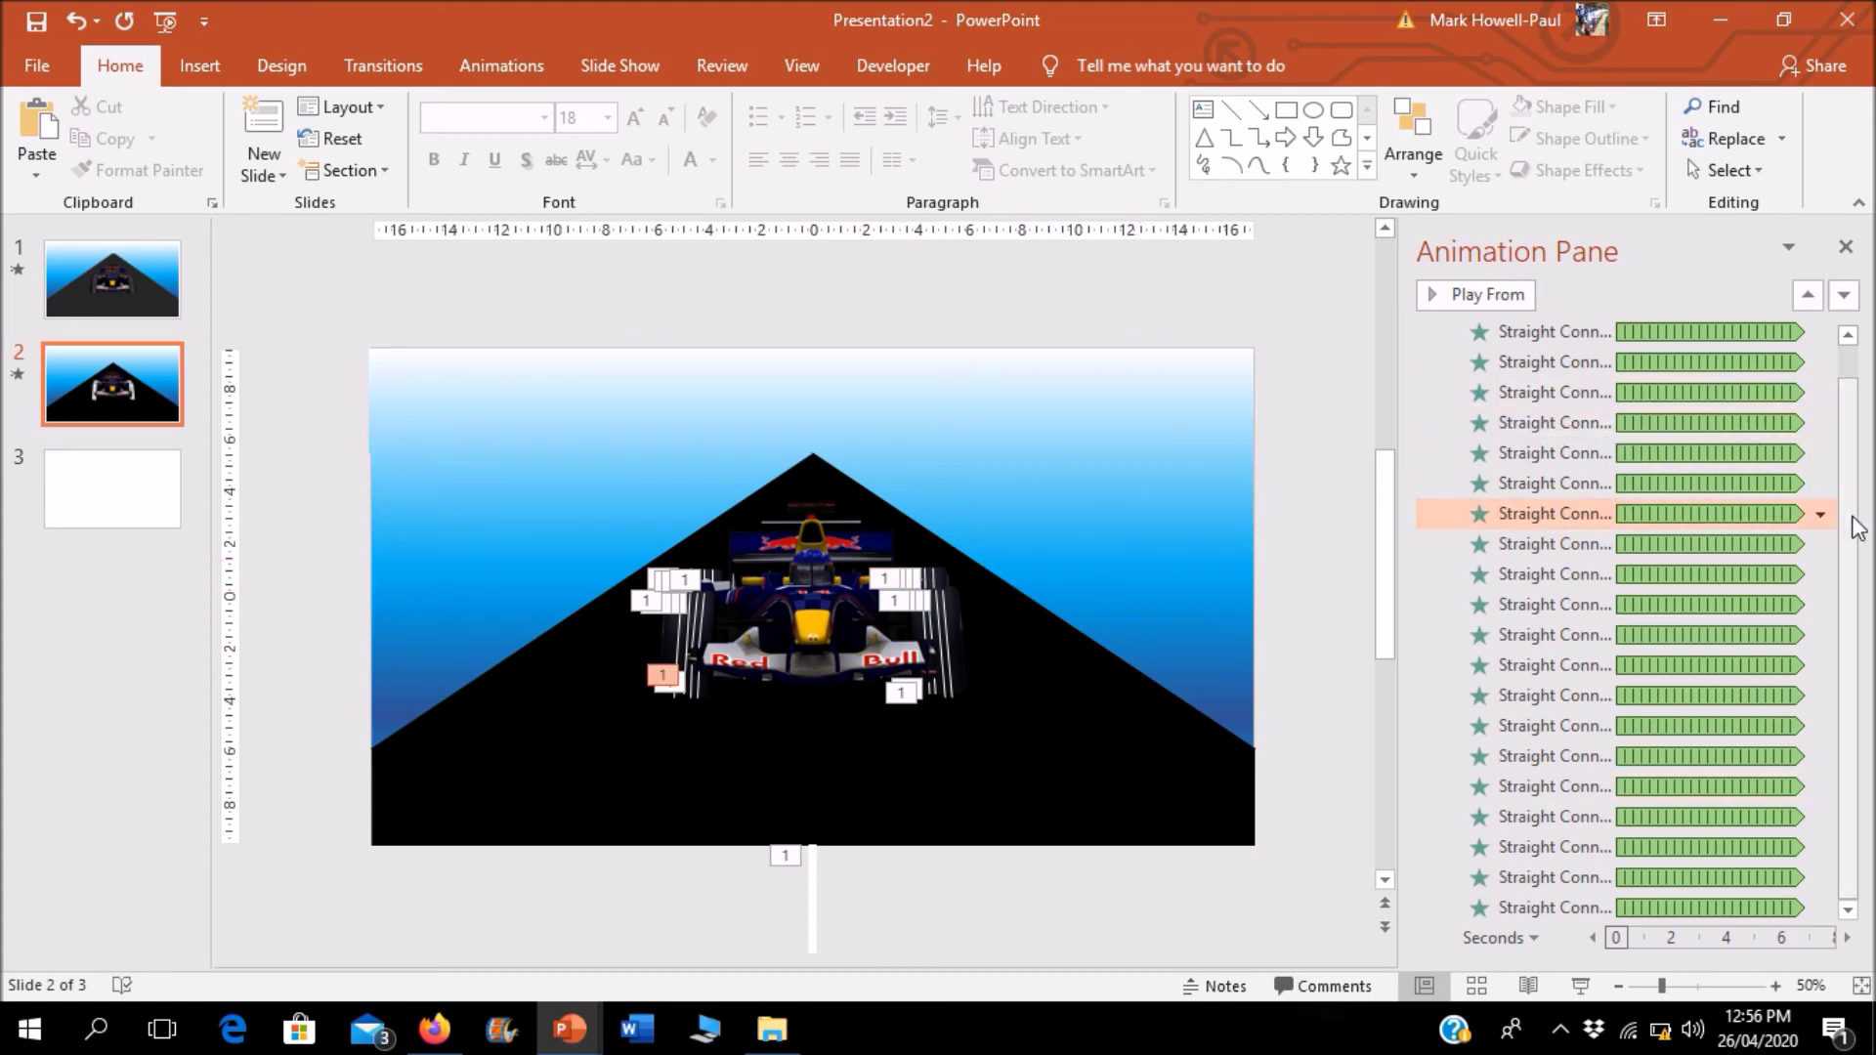
{"action": "scroll", "coordinate": [1858, 482], "scroll_direction": "up", "scroll_amount": 1}
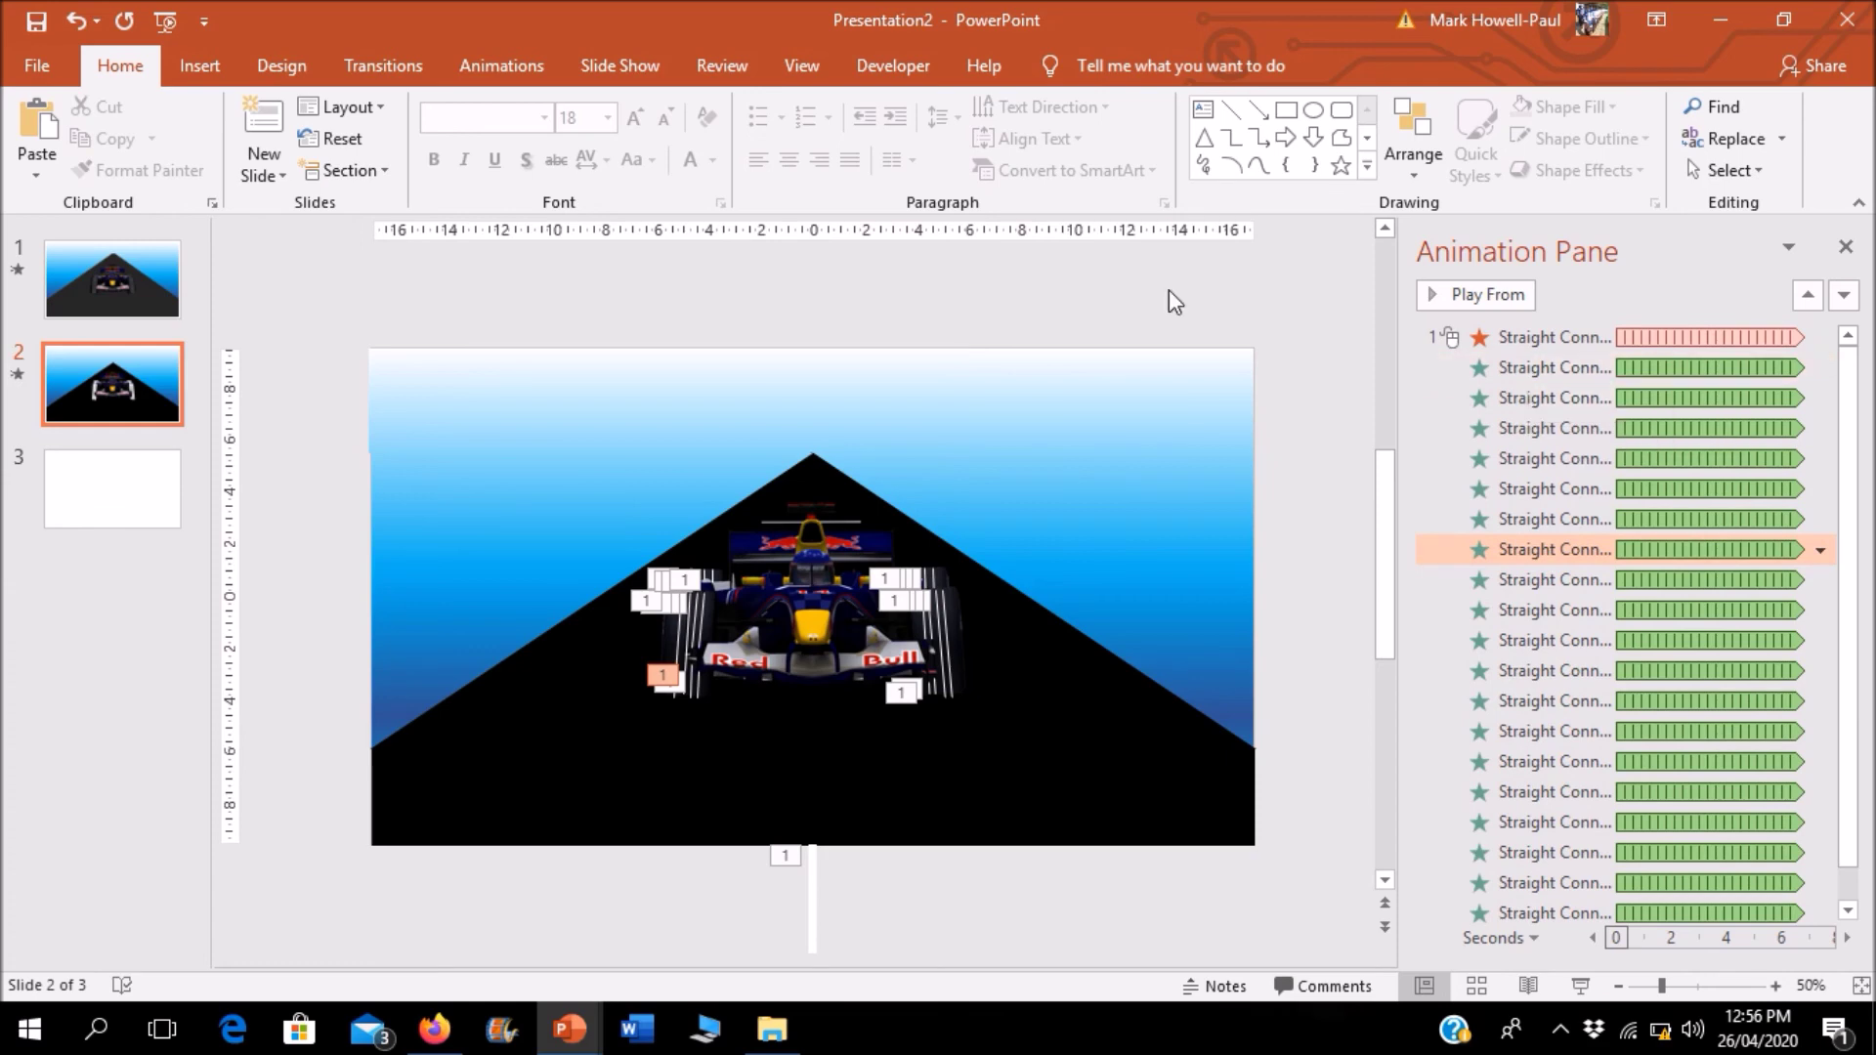
Step: Check the animation settings, then play the slide show full-screen from the current slide
{"action": "left_click", "coordinate": [546, 66]}
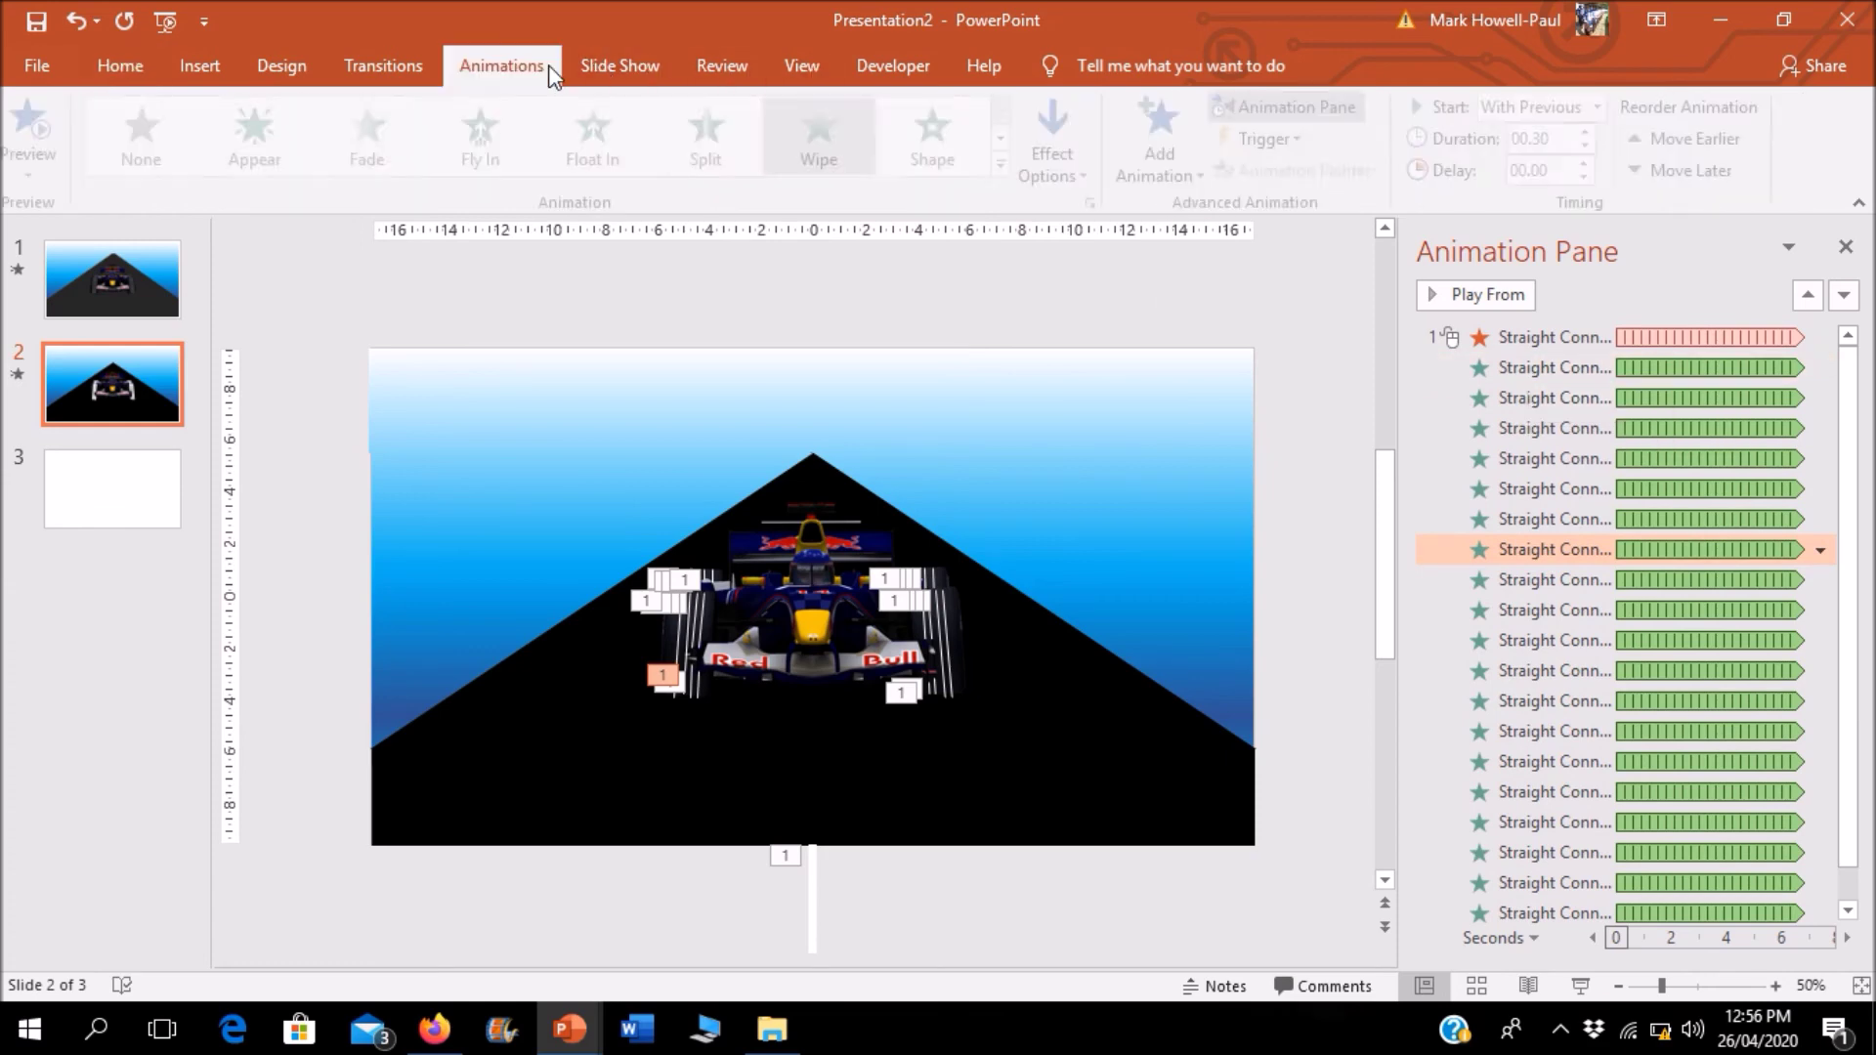
{"action": "left_click", "coordinate": [619, 65]}
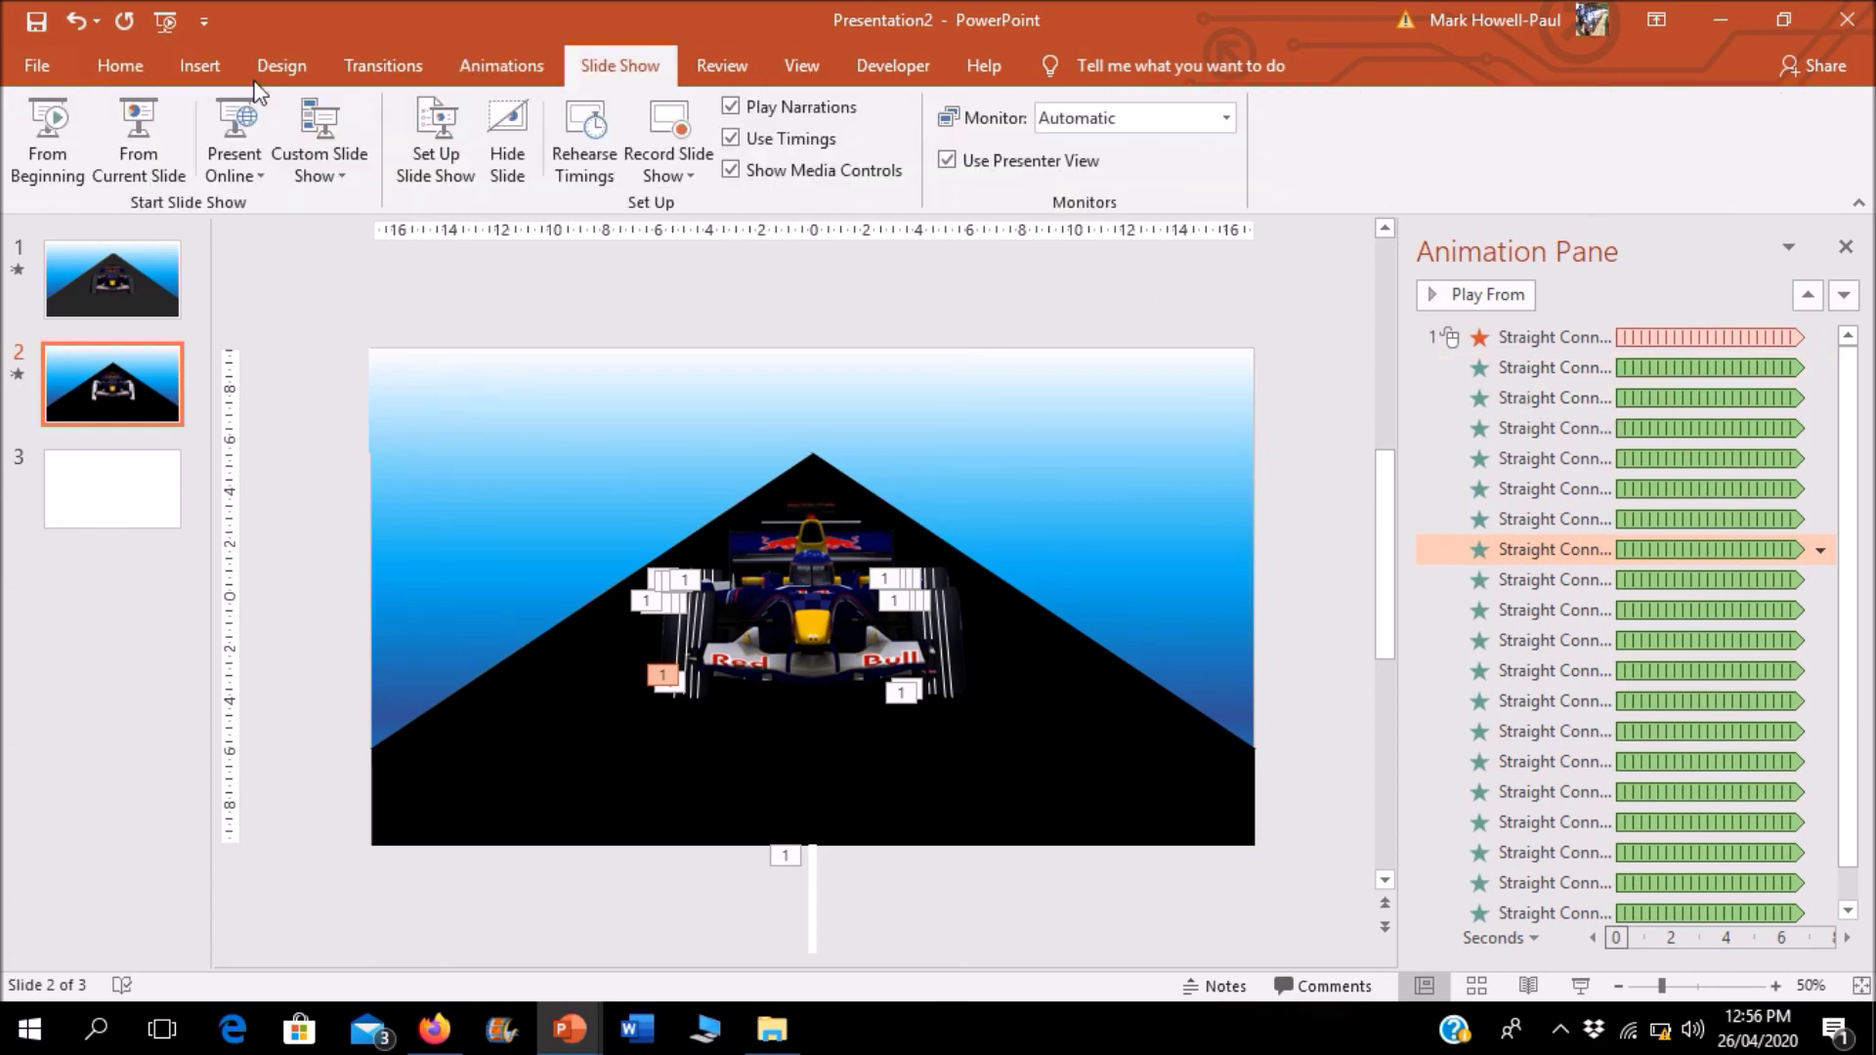
{"action": "left_click", "coordinate": [114, 155]}
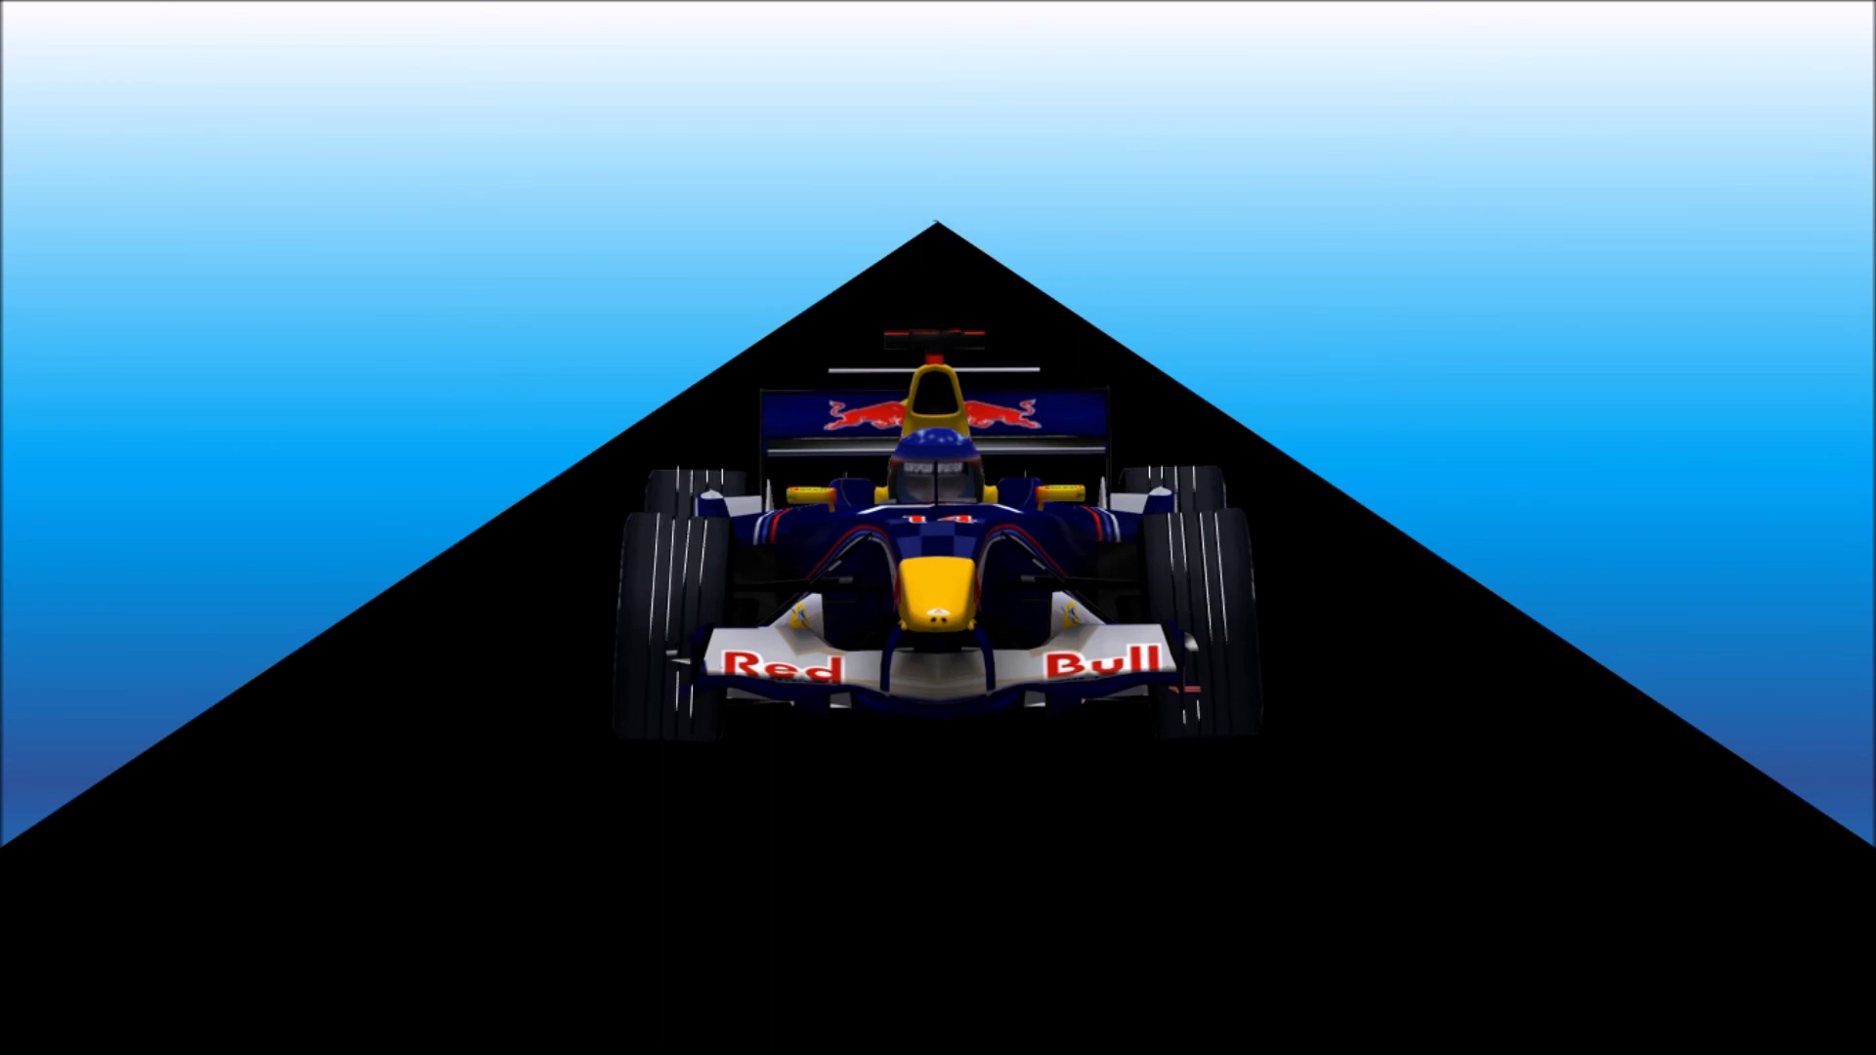
{"action": "key", "text": "Escape"}
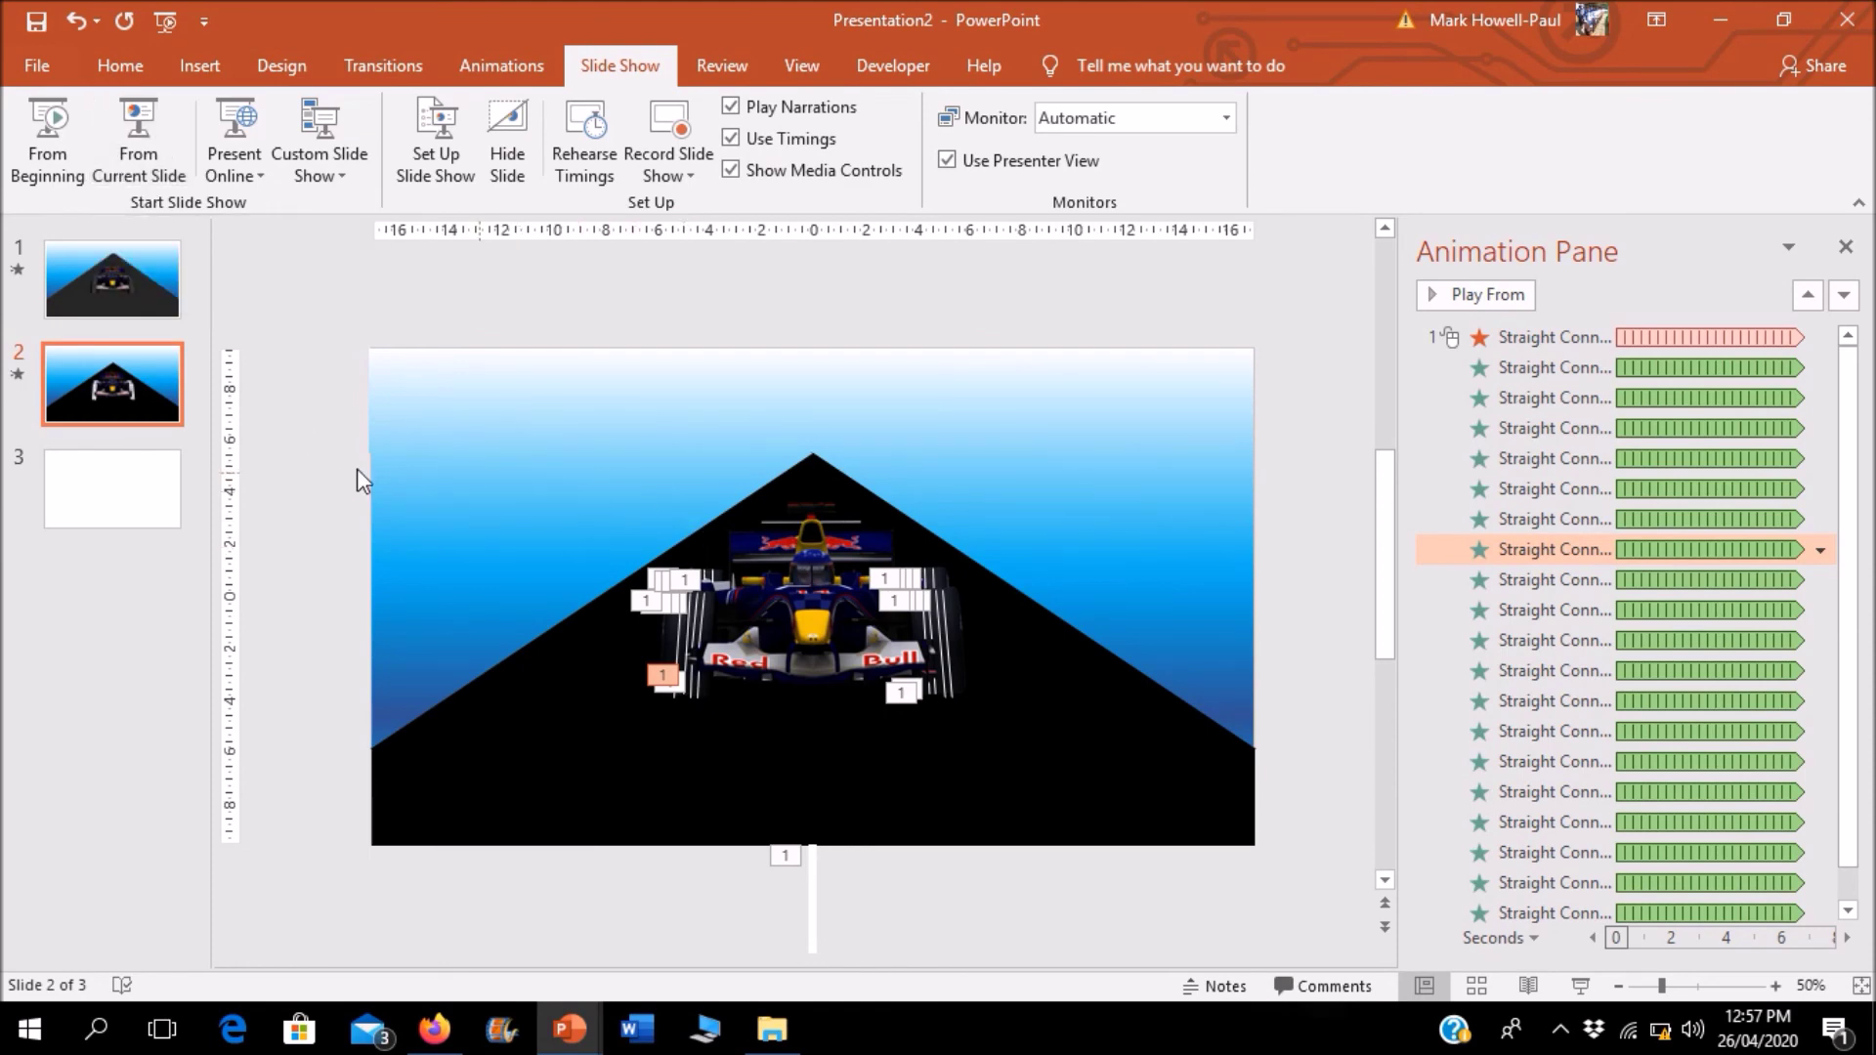
Step: Give all the tire-groove lines the Black, Text 1, Lighter 25% outline colour
{"action": "left_click_drag", "start_coordinate": [688, 648], "coordinate": [1092, 765]}
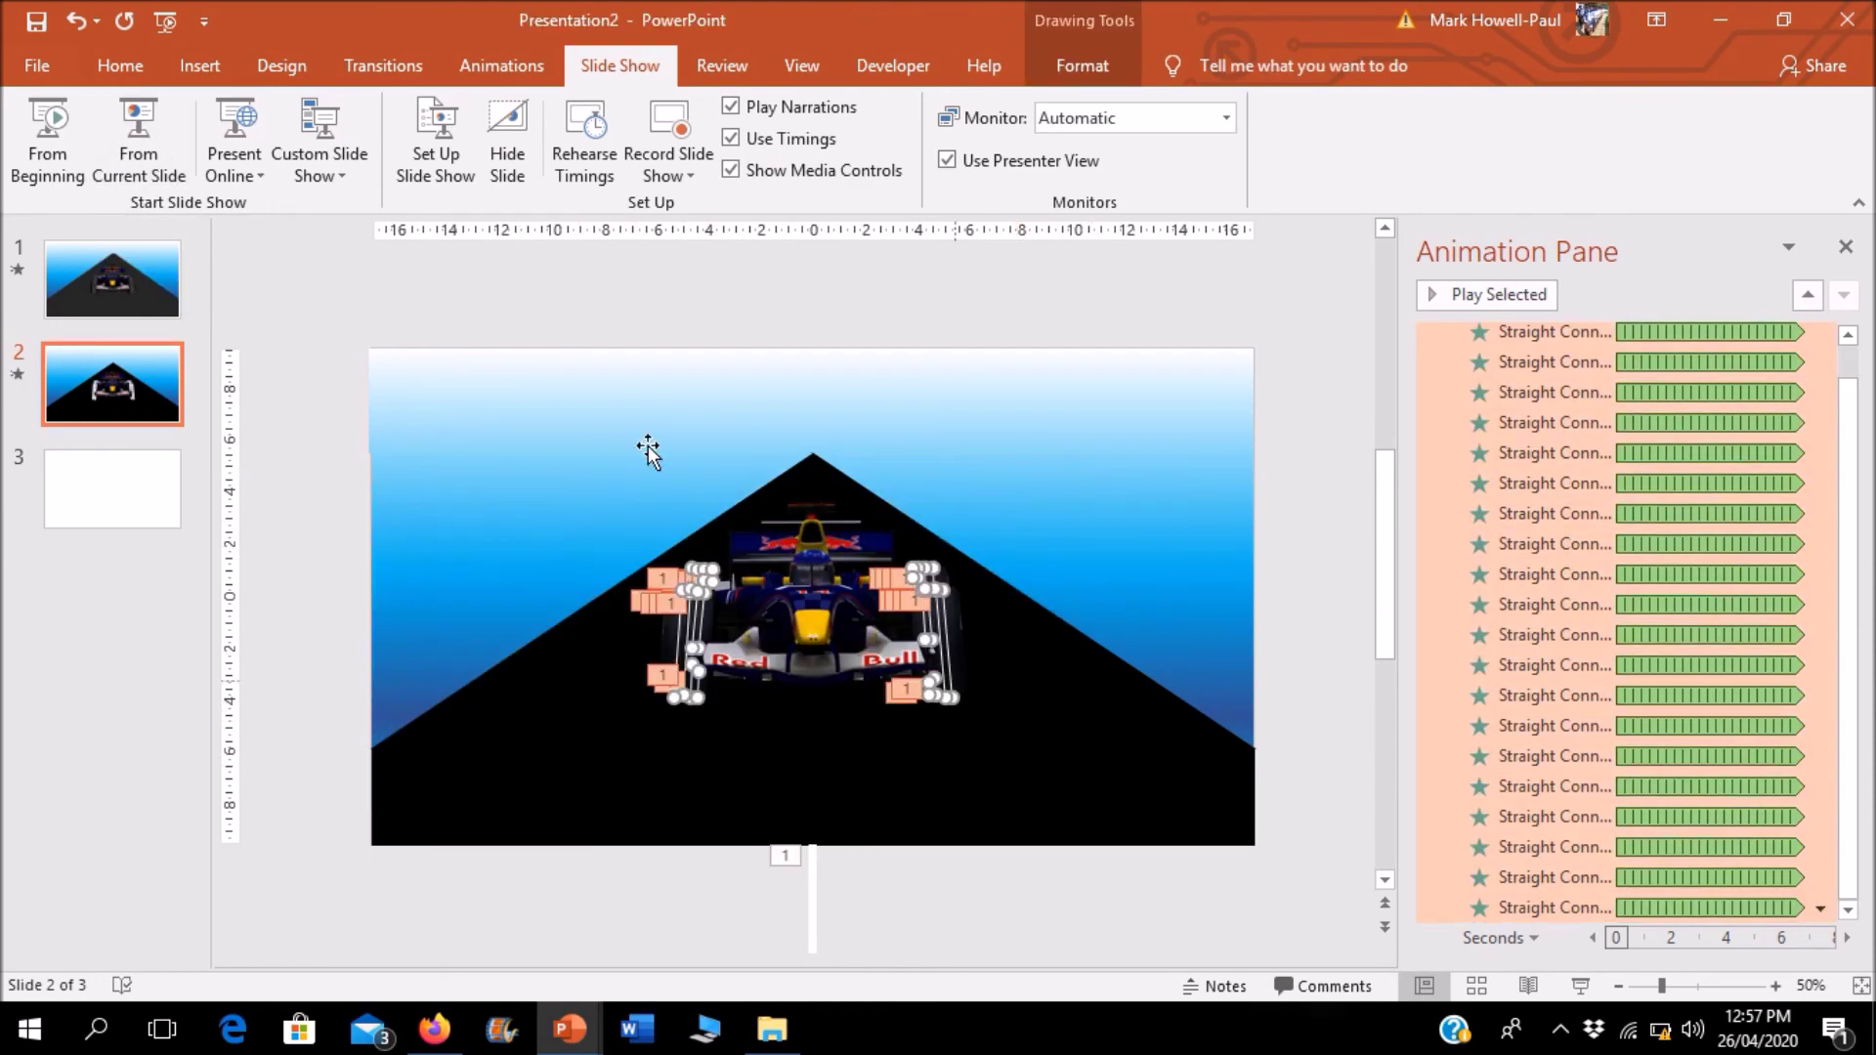
{"action": "left_click", "coordinate": [1083, 71]}
{"action": "left_click", "coordinate": [692, 142]}
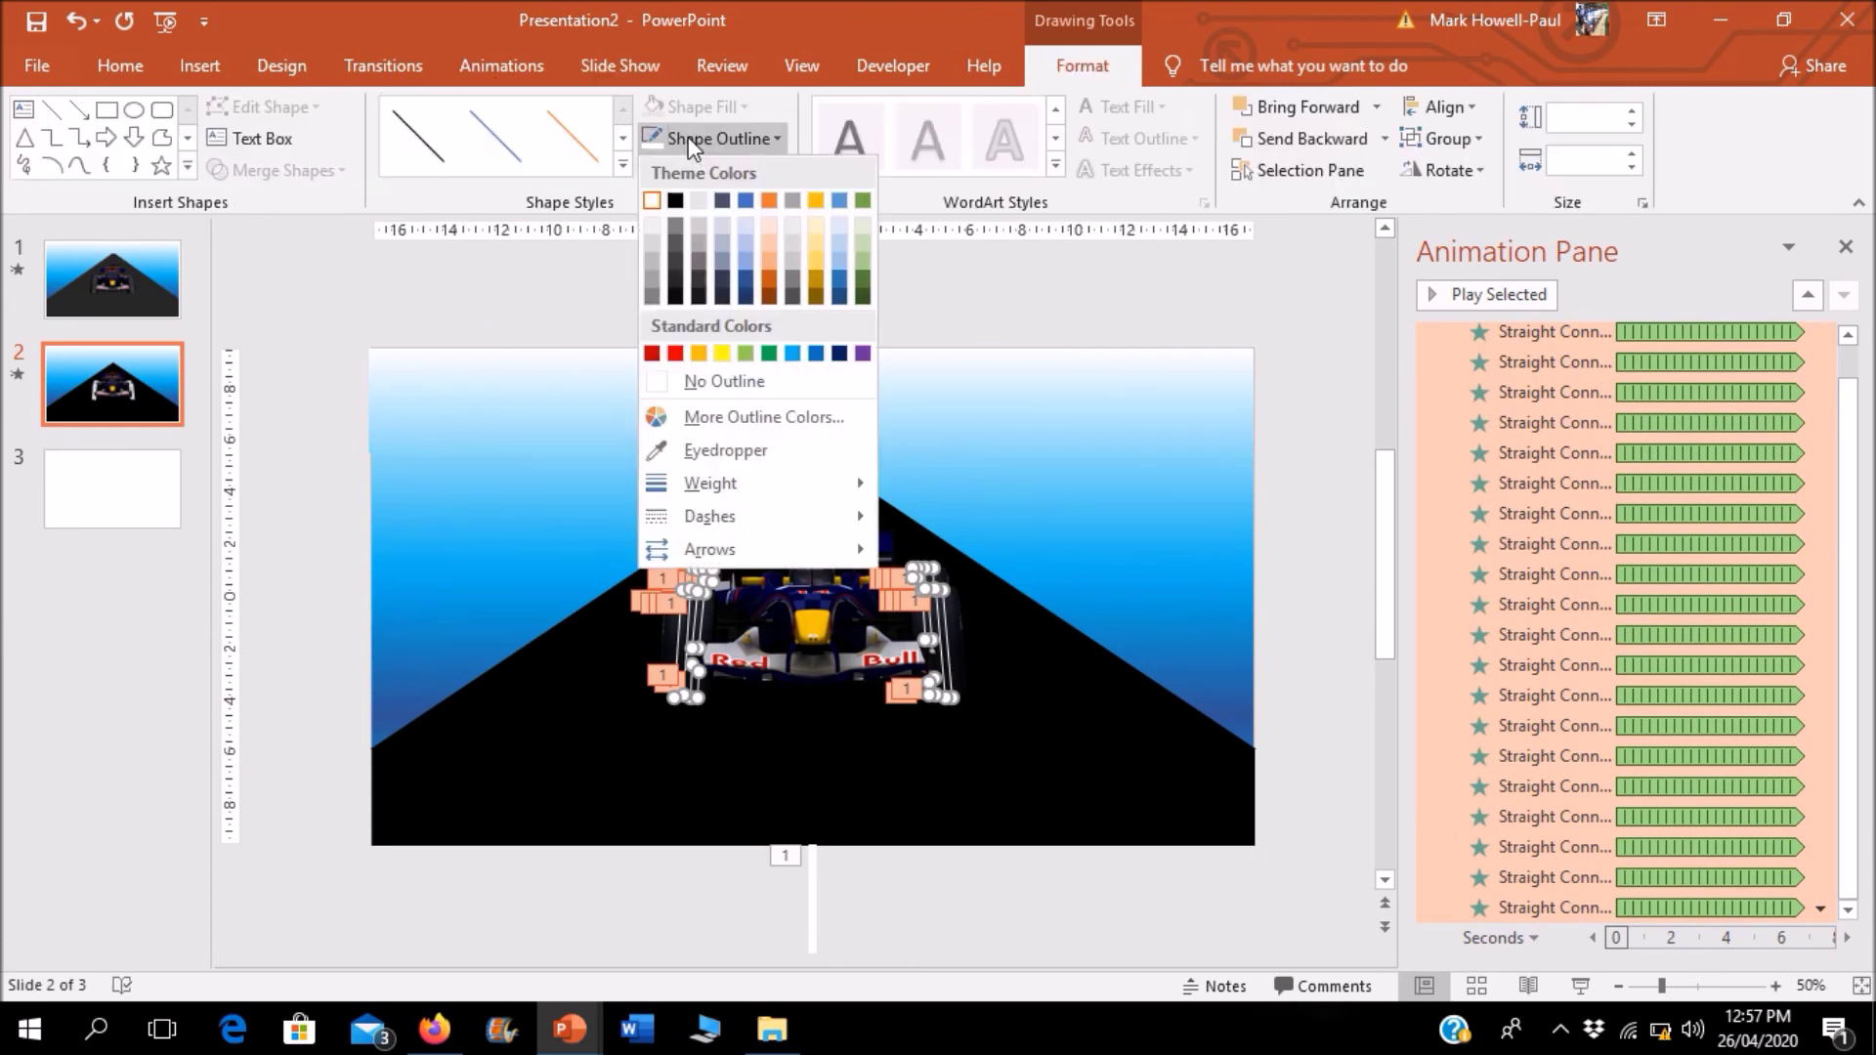
{"action": "left_click", "coordinate": [677, 260]}
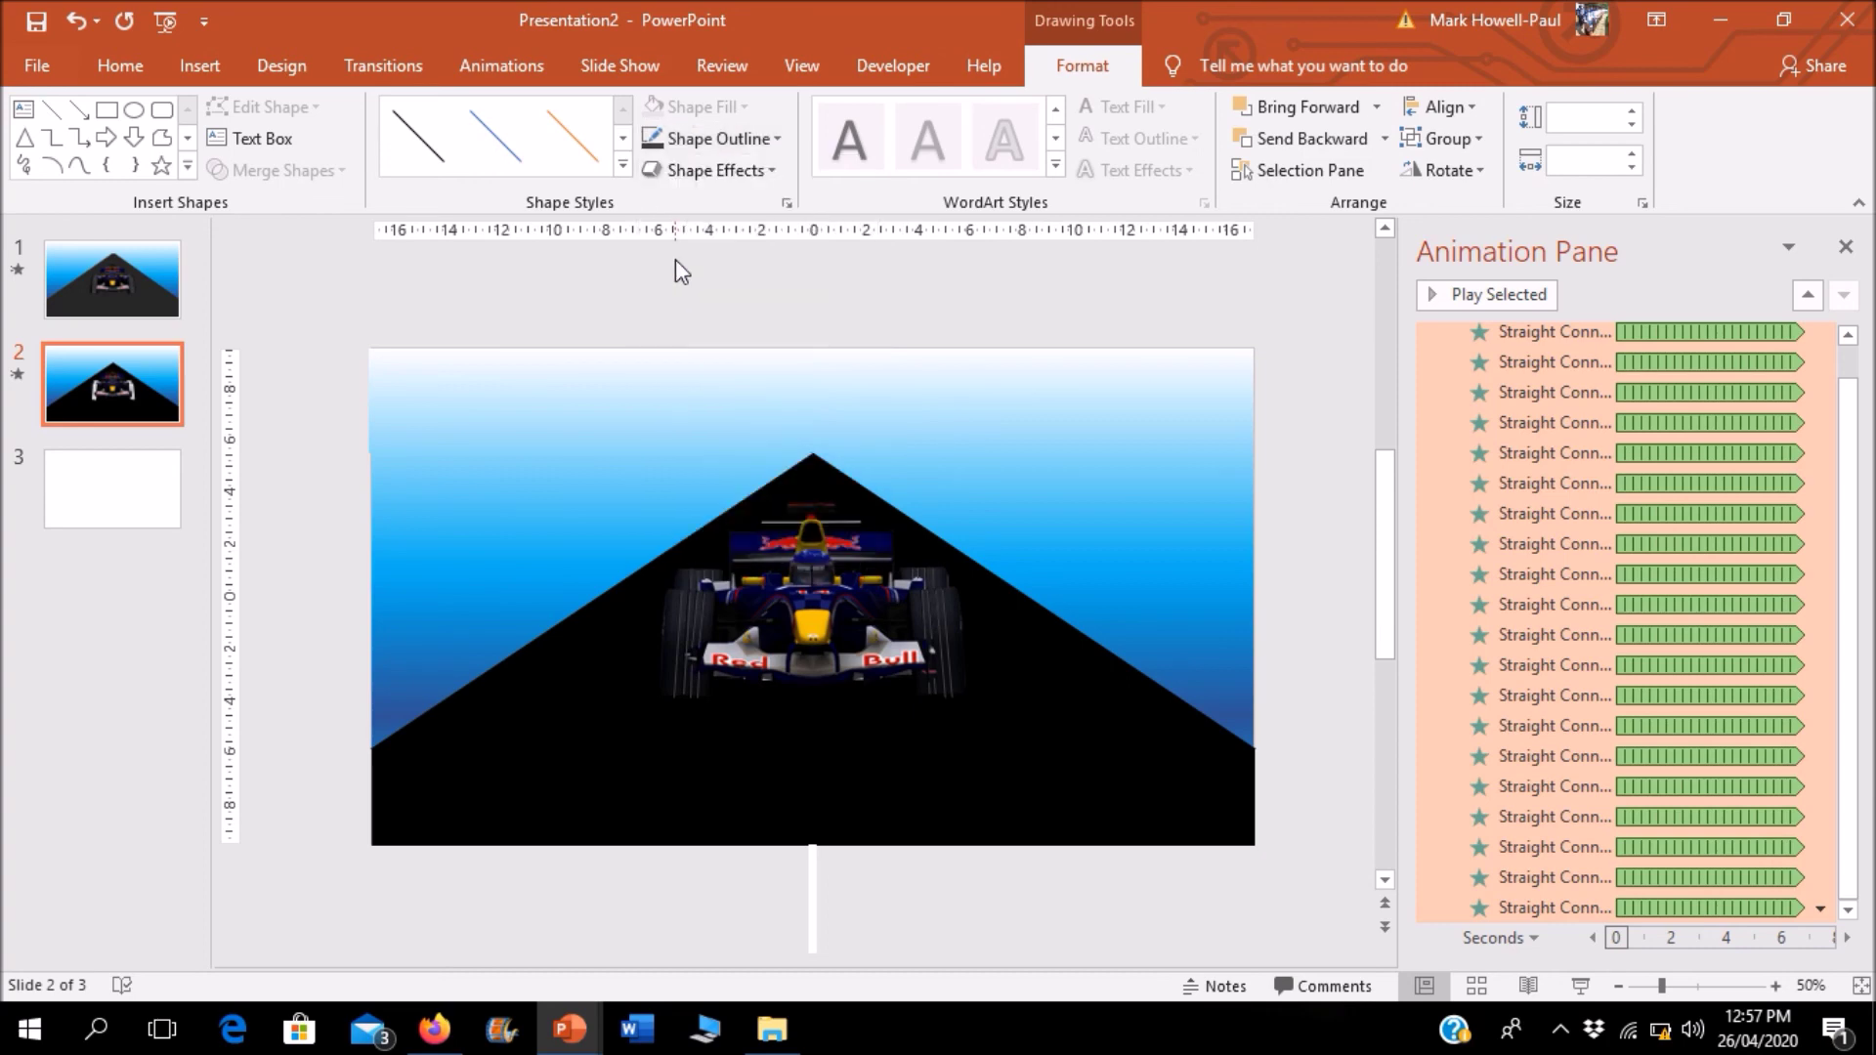
{"action": "left_click", "coordinate": [1280, 316]}
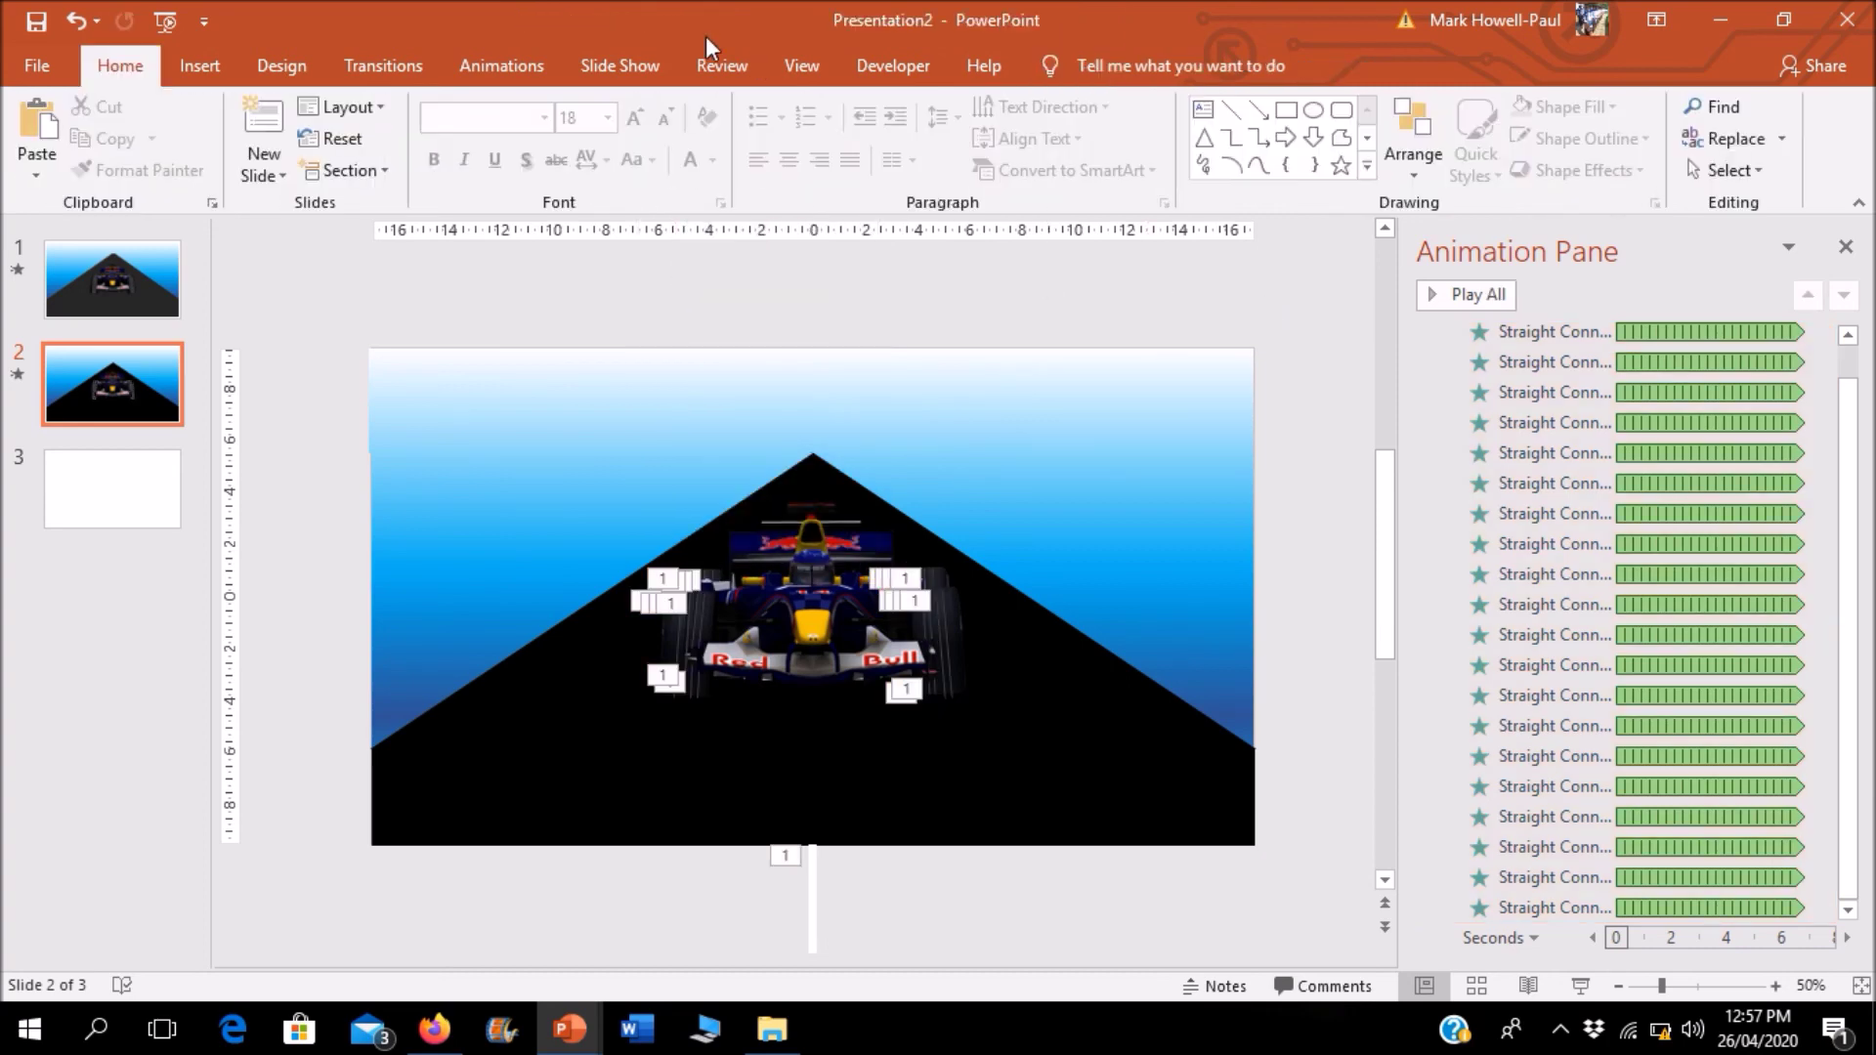
{"action": "left_click", "coordinate": [591, 64]}
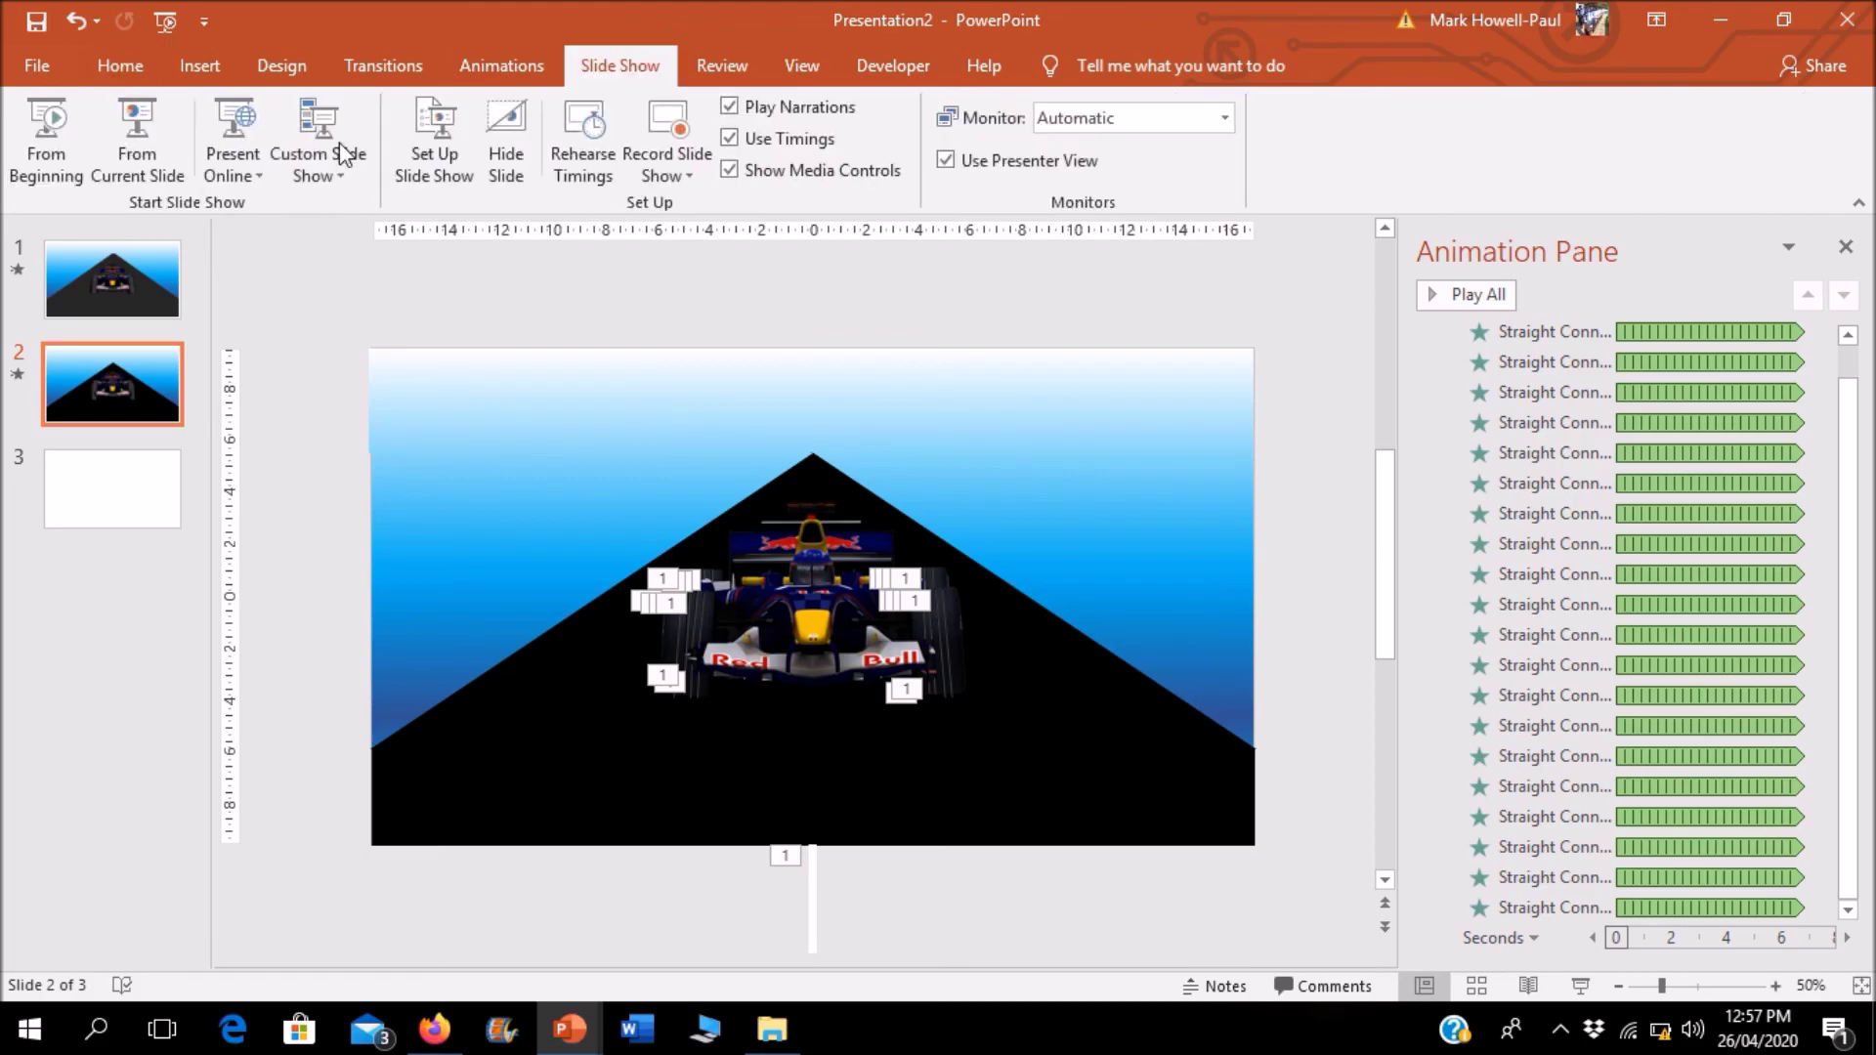
{"action": "left_click", "coordinate": [160, 121]}
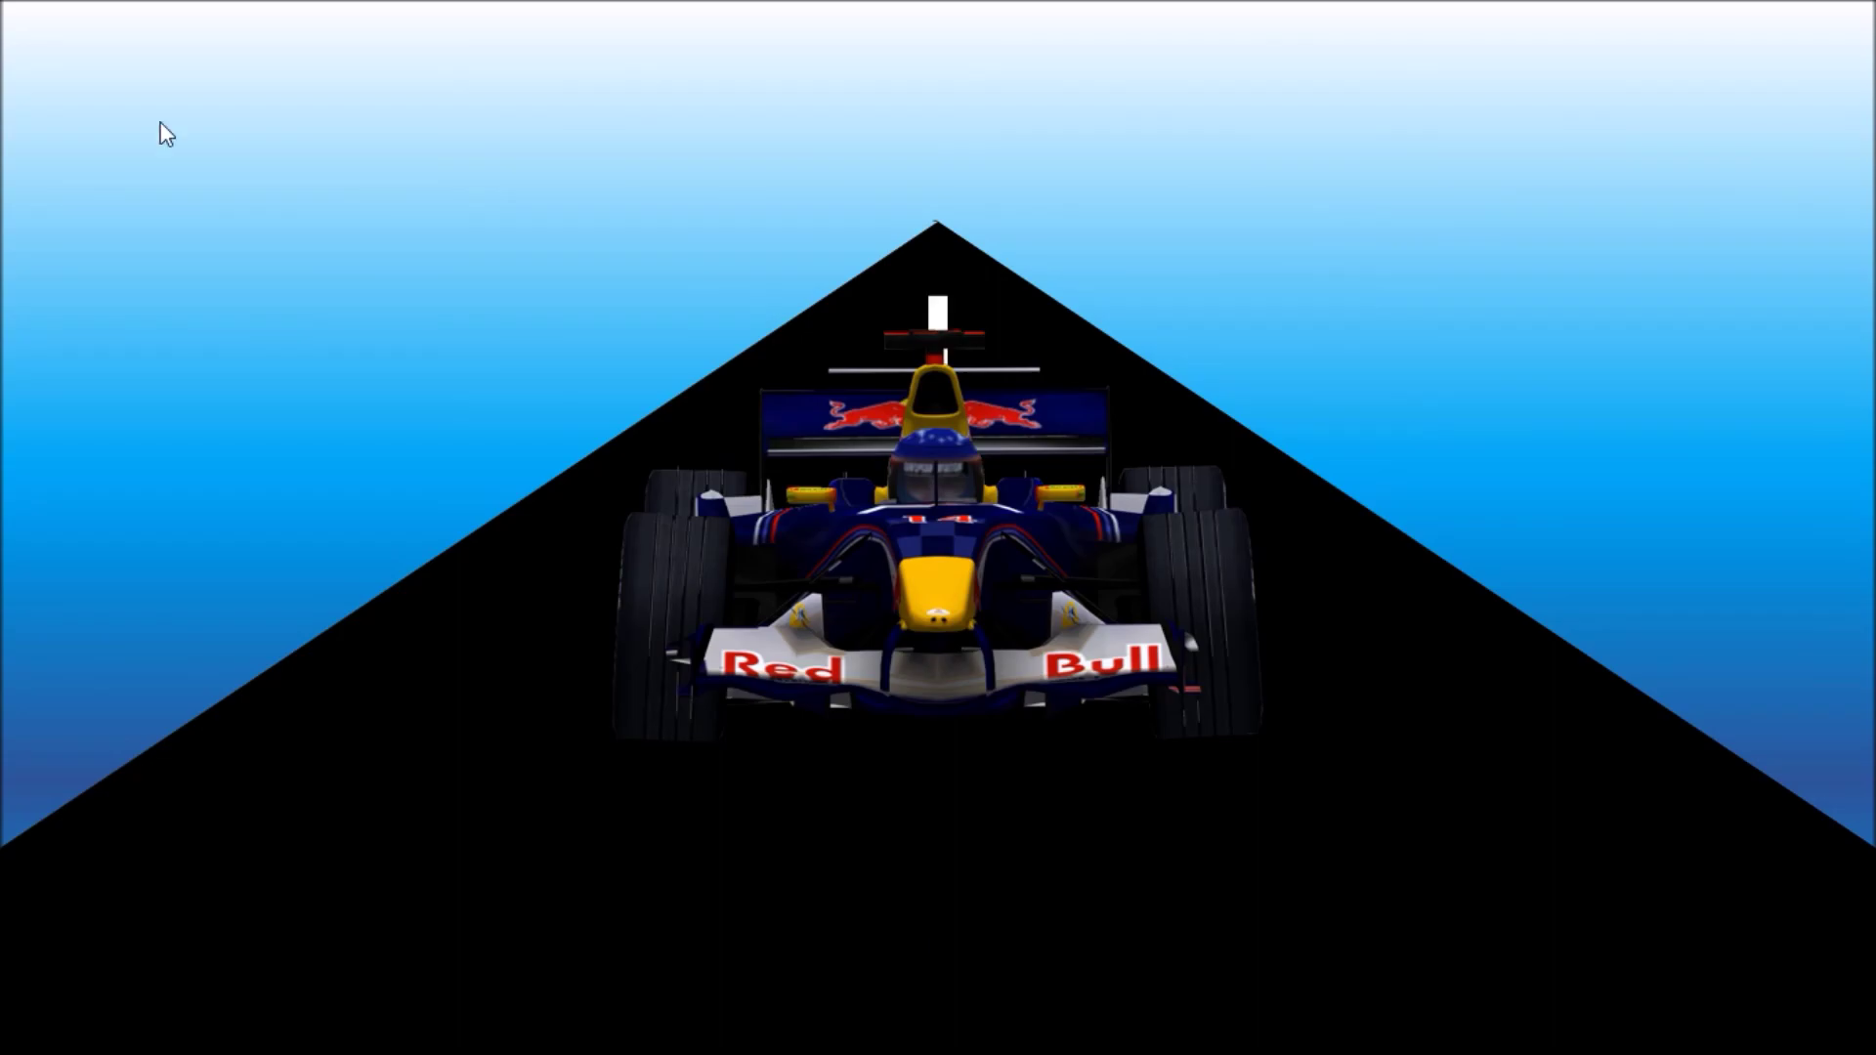
{"action": "key", "text": "Escape"}
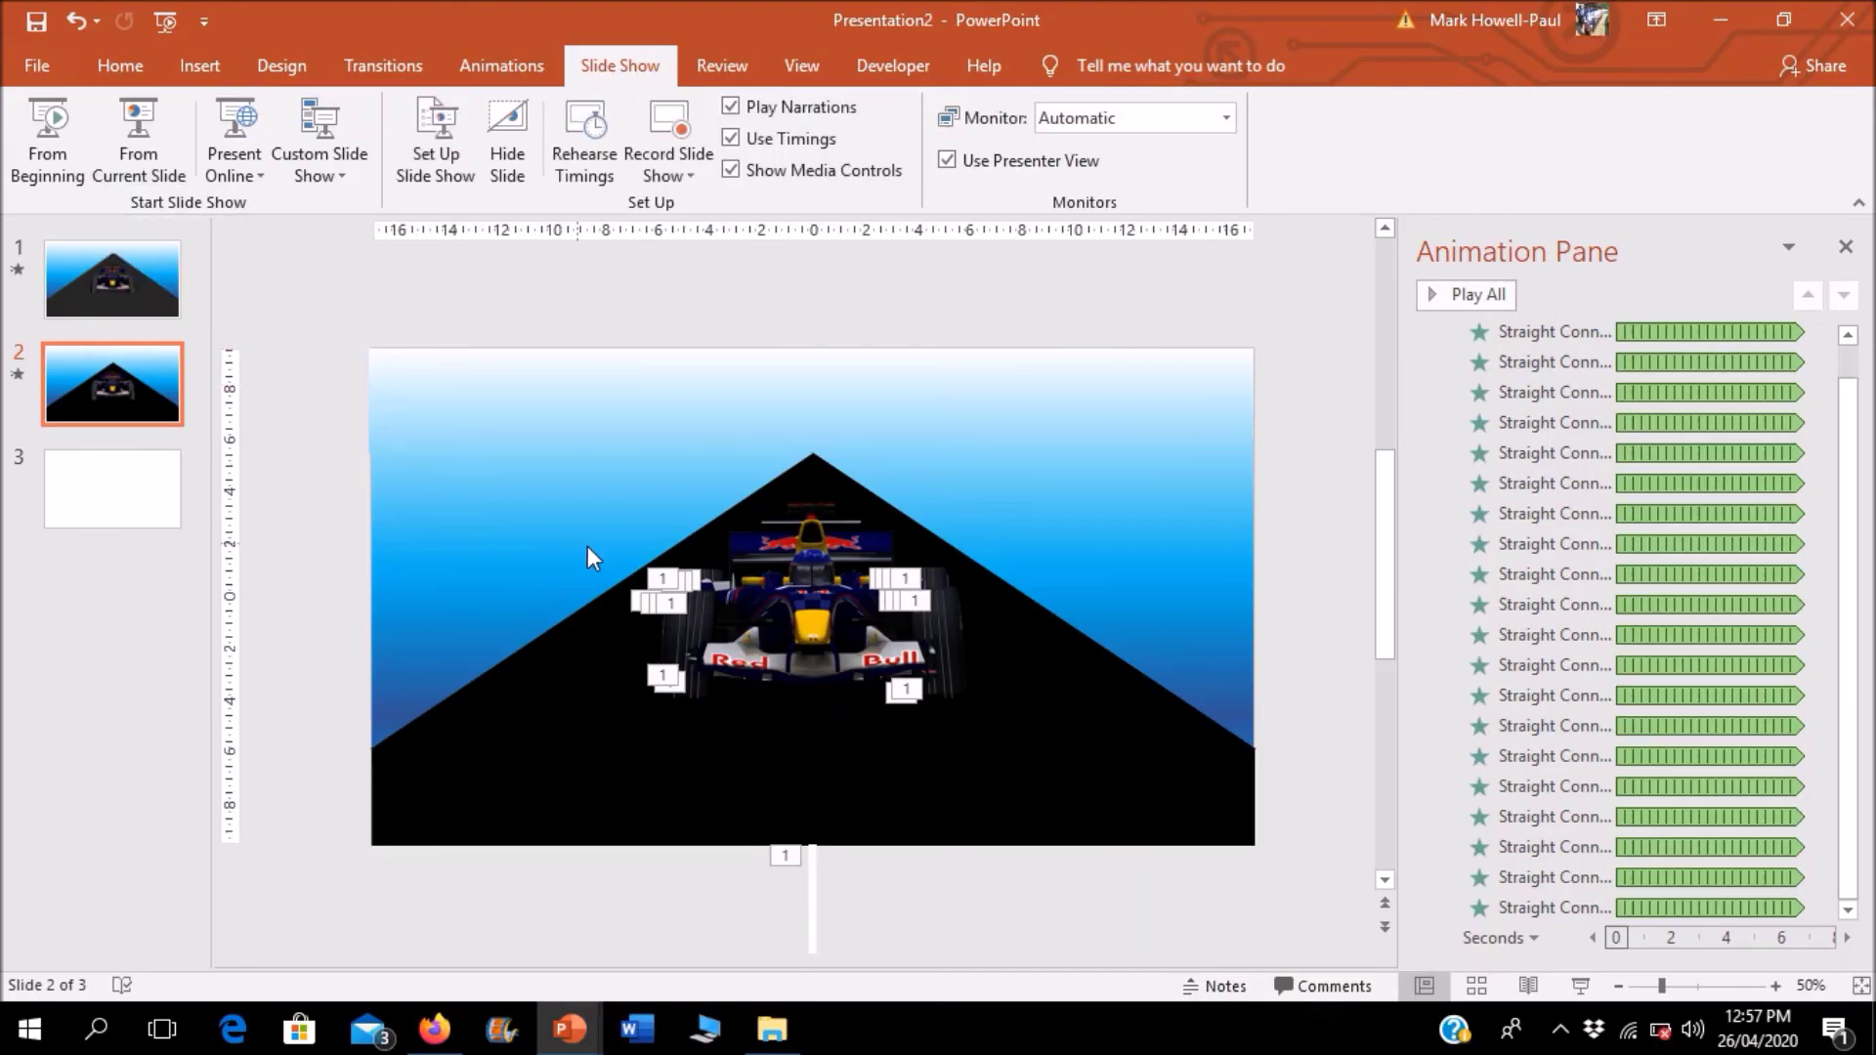